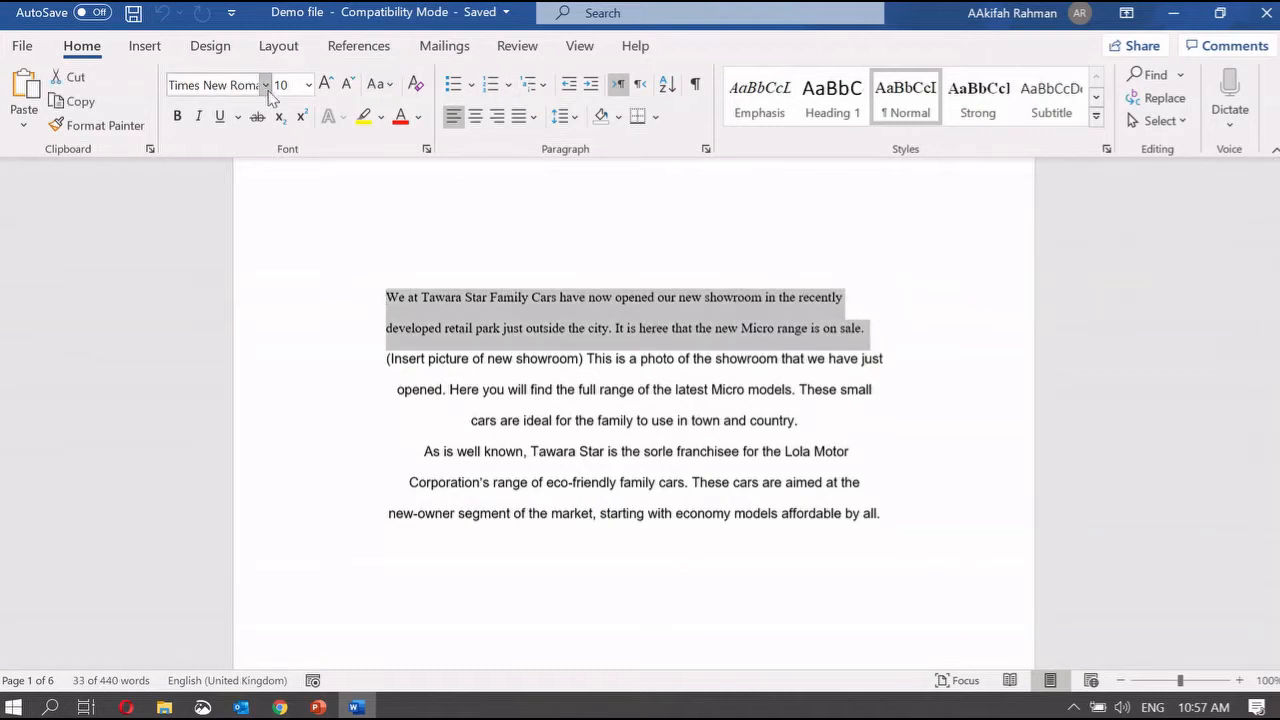
Step: Set the opening paragraph to Calibri at size 12; Grow Font reaches 14, Shrink Font restores 12
{"action": "left_click", "coordinate": [266, 85]}
{"action": "left_click", "coordinate": [212, 166]}
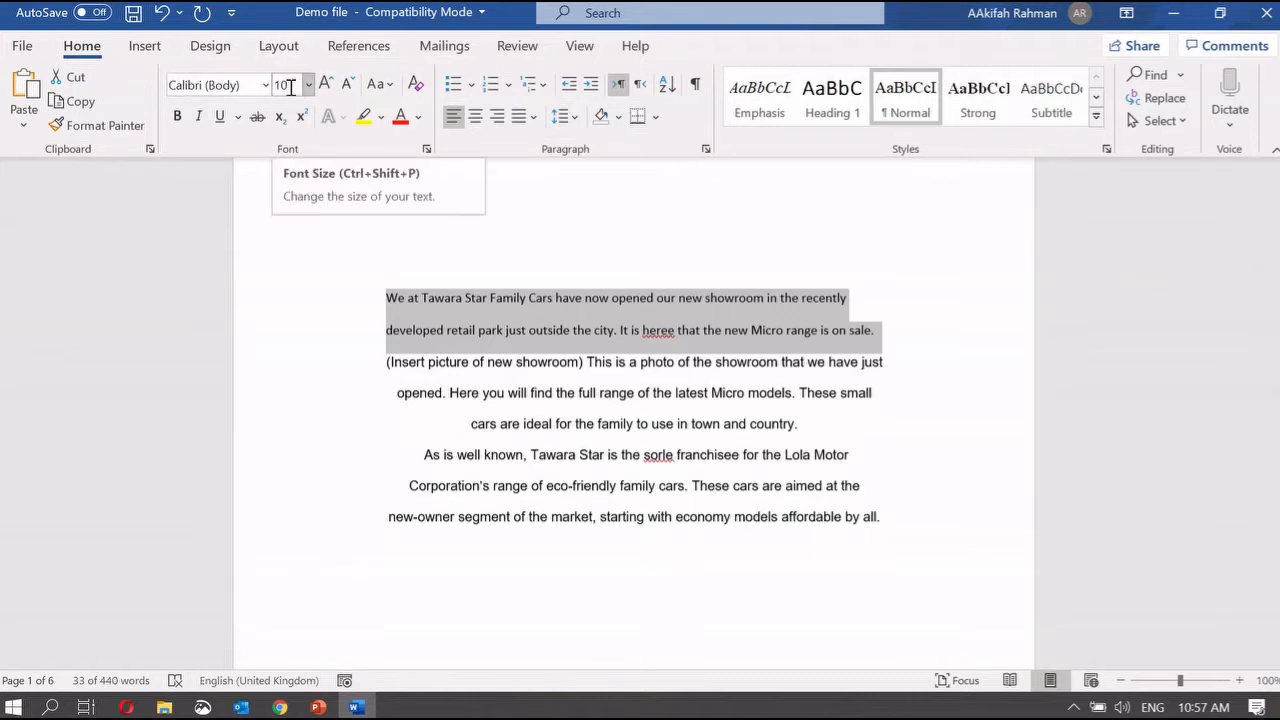
{"action": "left_click", "coordinate": [295, 85]}
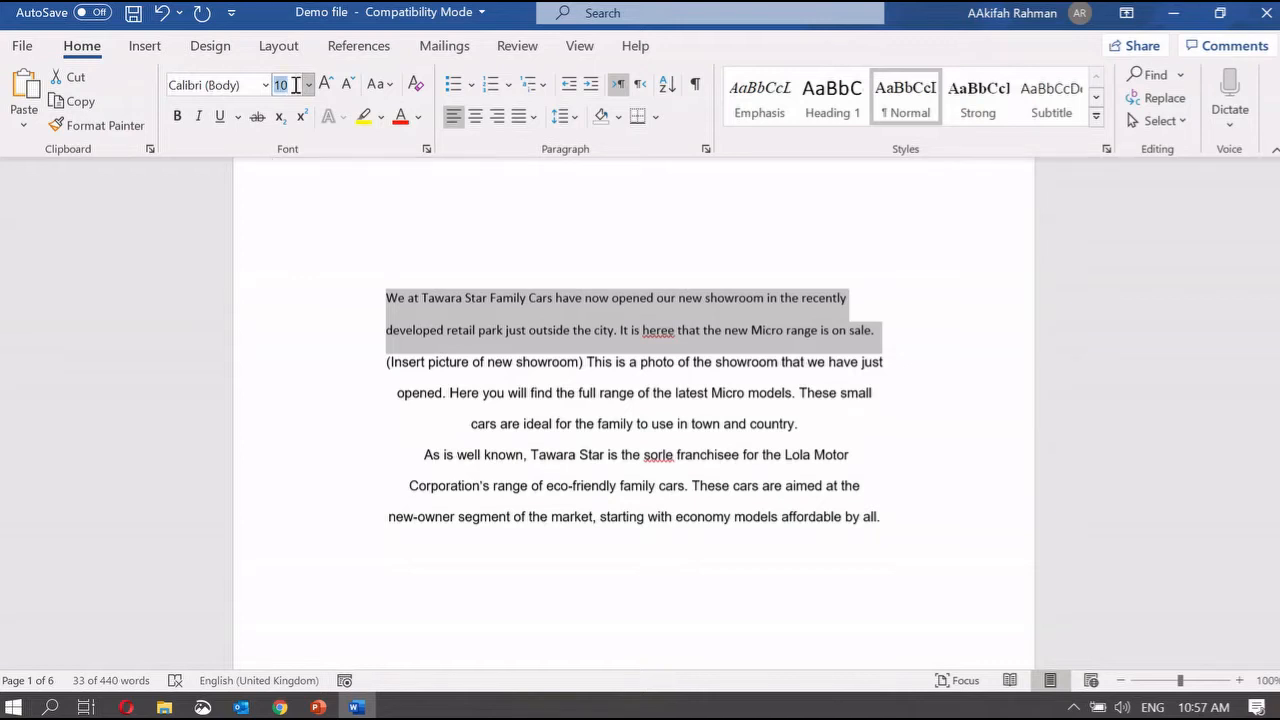
{"action": "type", "text": "12"}
{"action": "key", "text": "Return"}
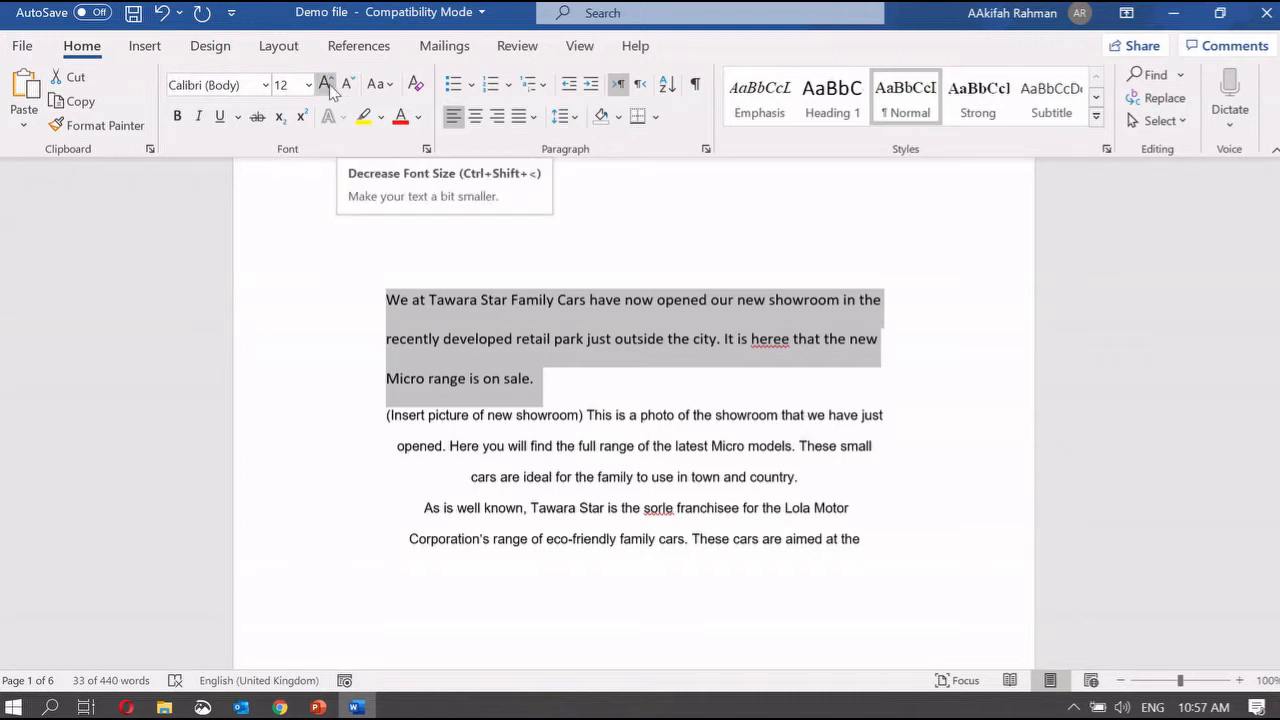
{"action": "left_click", "coordinate": [326, 85]}
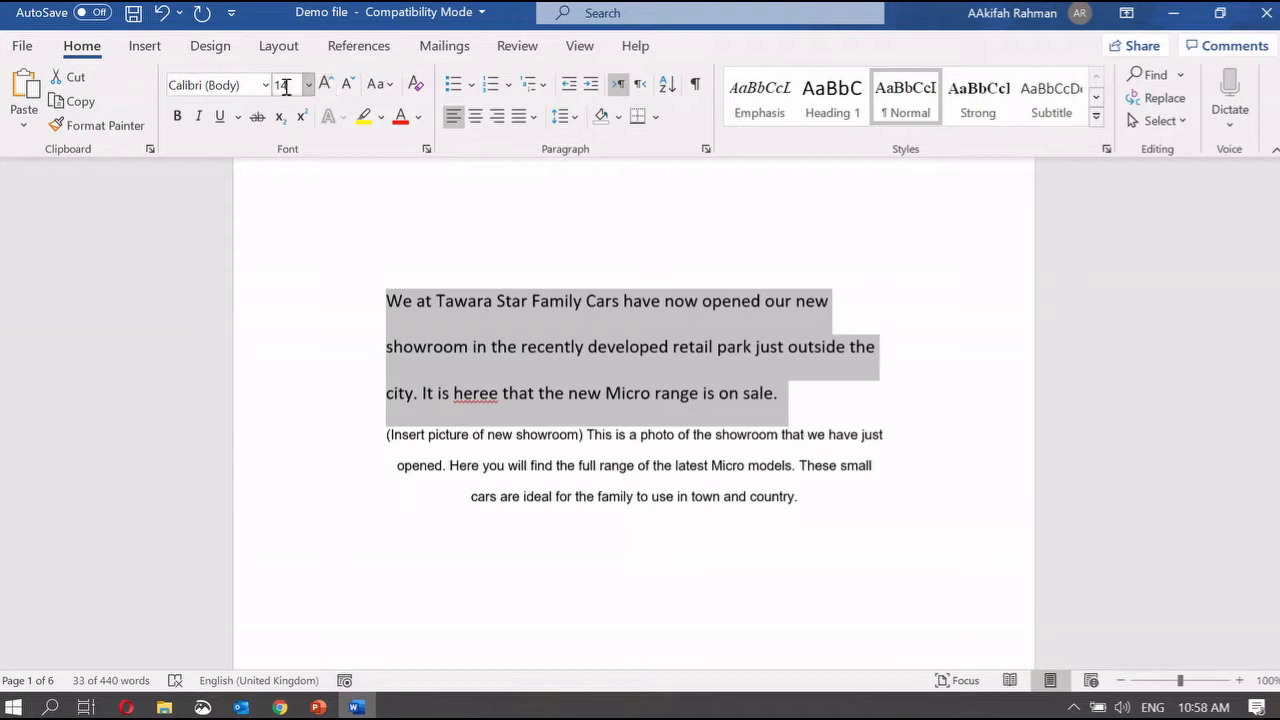
{"action": "left_click", "coordinate": [347, 85]}
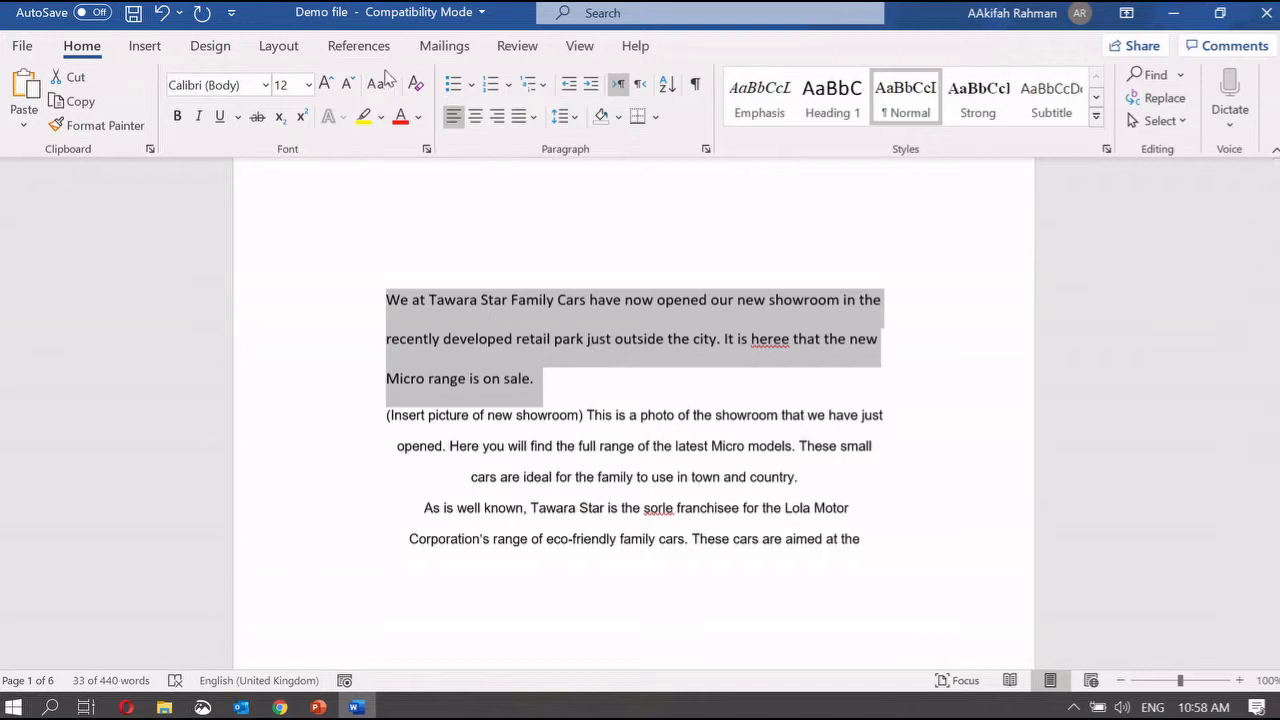
{"action": "left_click", "coordinate": [383, 85]}
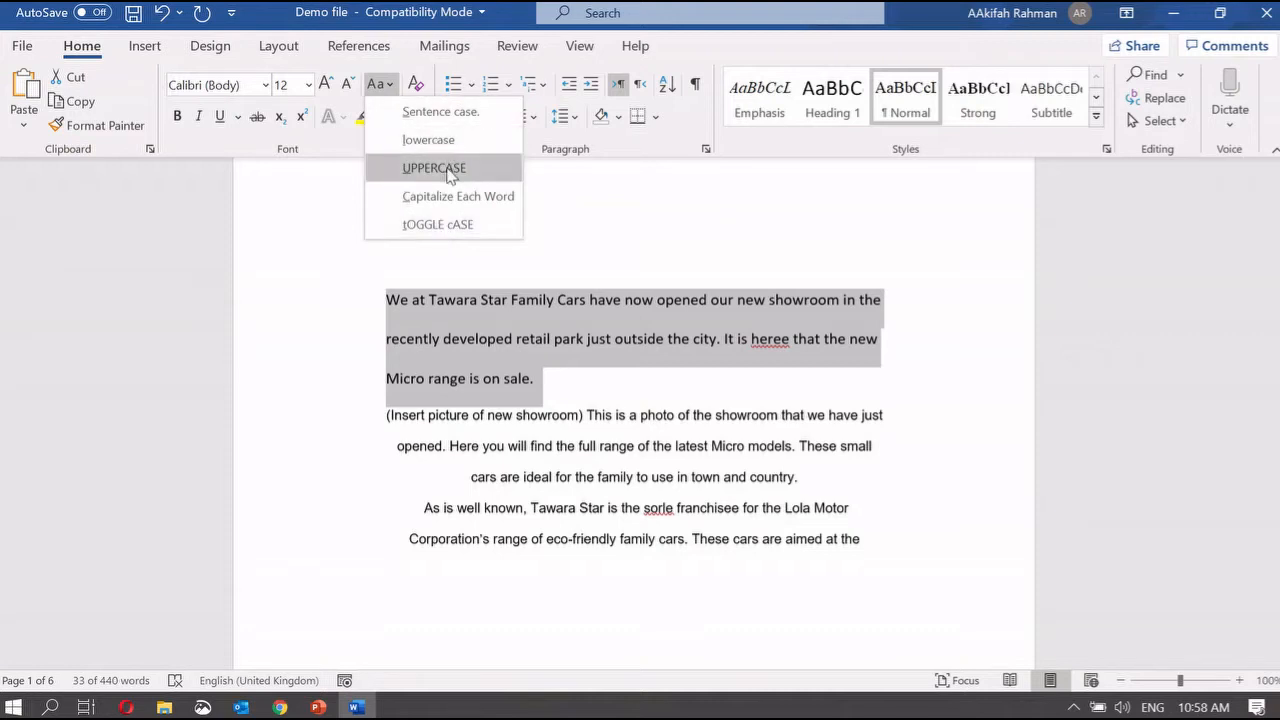
{"action": "left_click", "coordinate": [579, 391]}
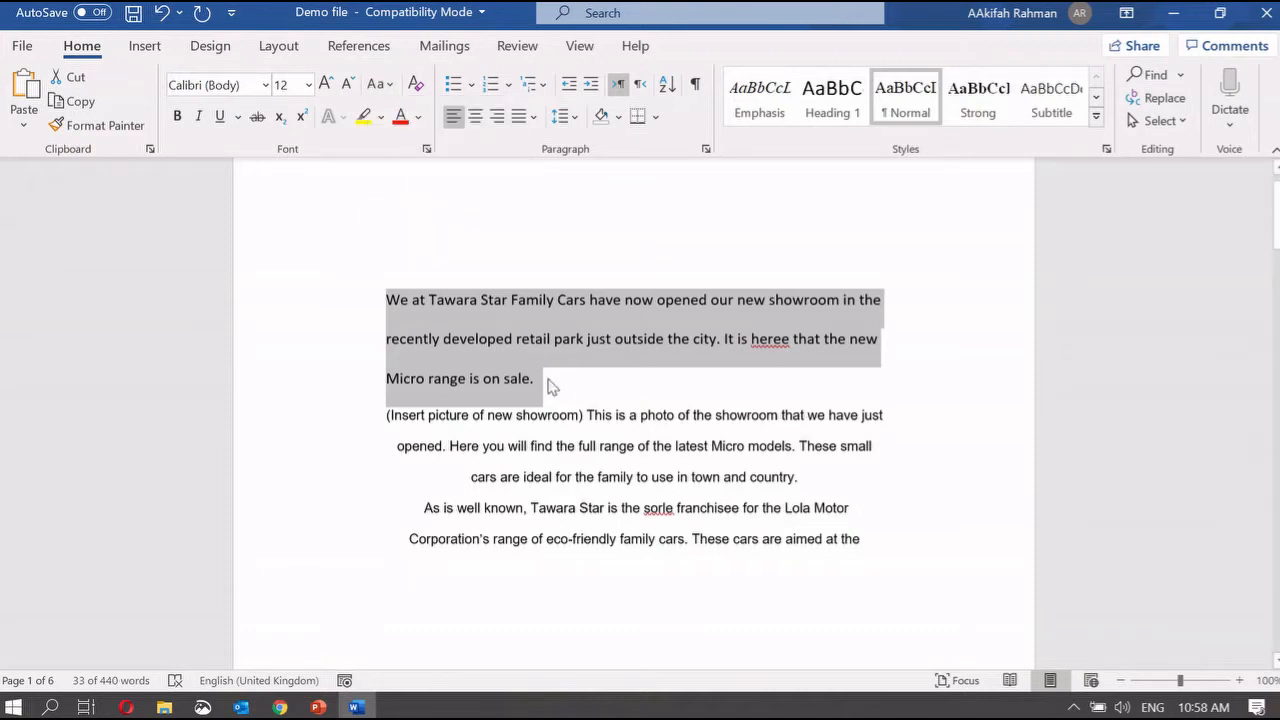
{"action": "left_click", "coordinate": [546, 382]}
{"action": "left_click_drag", "start_coordinate": [543, 380], "coordinate": [371, 287]}
{"action": "left_click", "coordinate": [378, 84]}
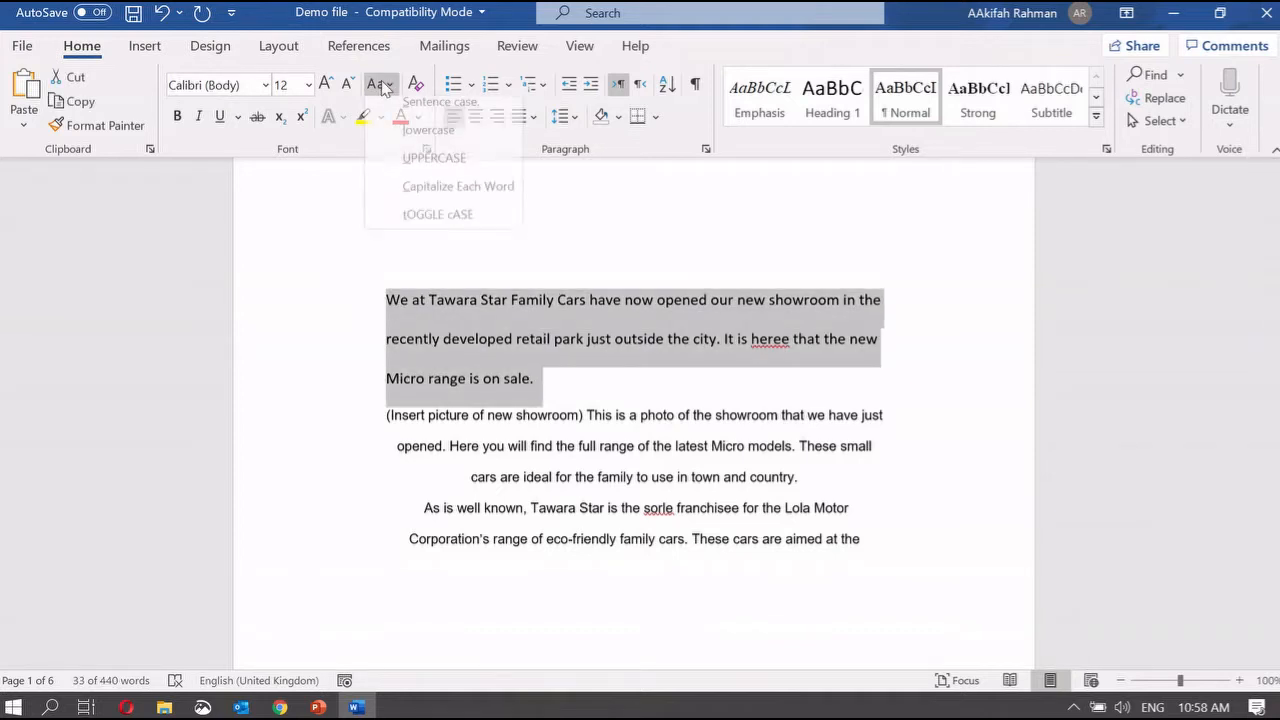
{"action": "left_click", "coordinate": [450, 169]}
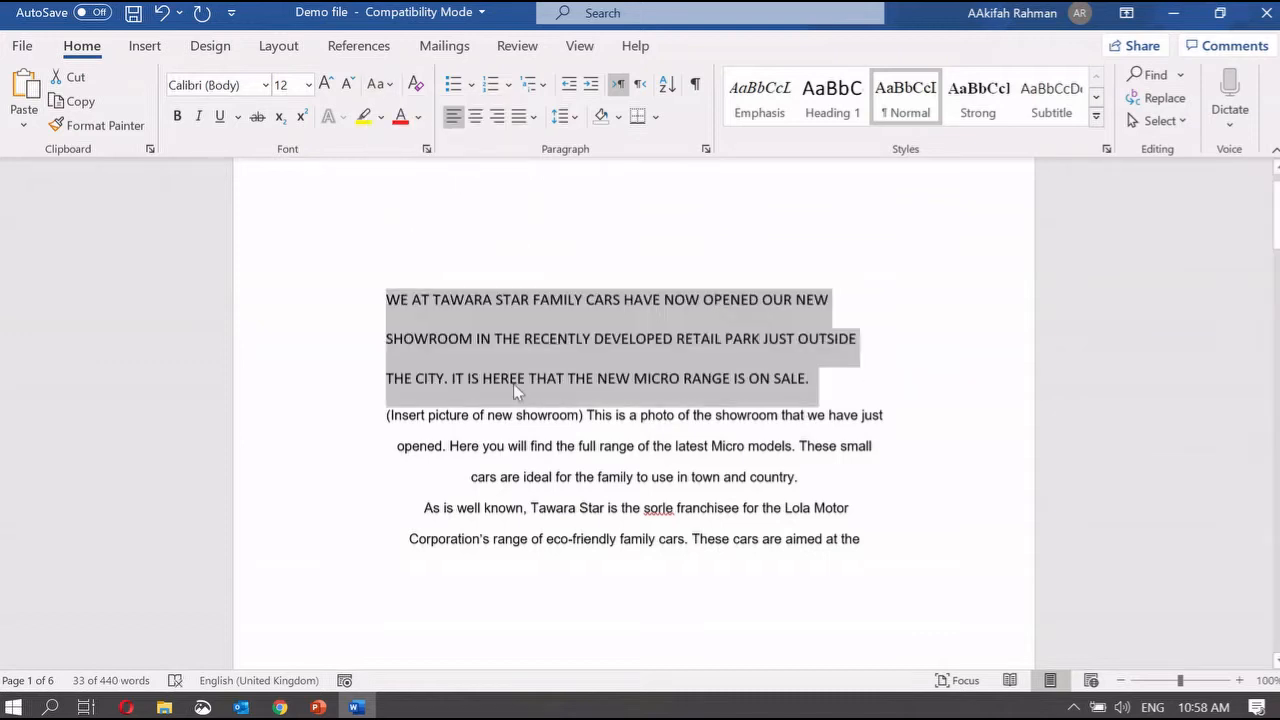
{"action": "key", "text": "ctrl+z"}
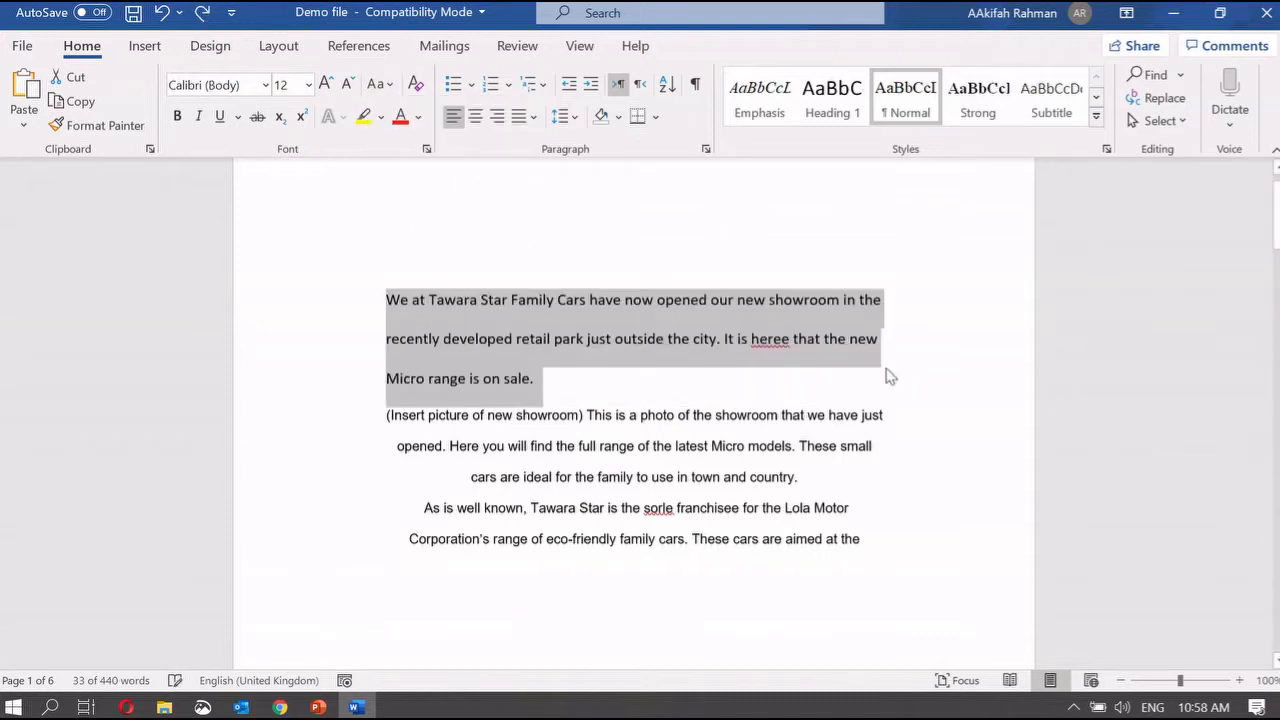
{"action": "left_click", "coordinate": [381, 90]}
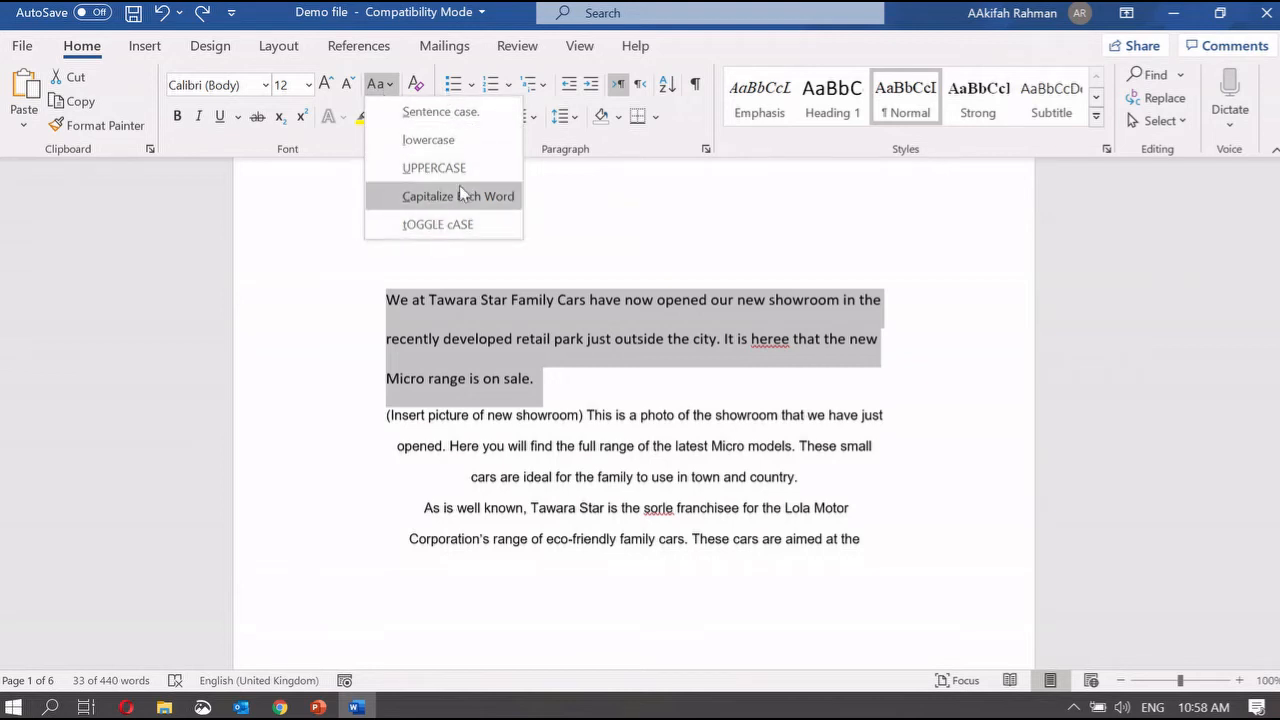
{"action": "left_click", "coordinate": [579, 362]}
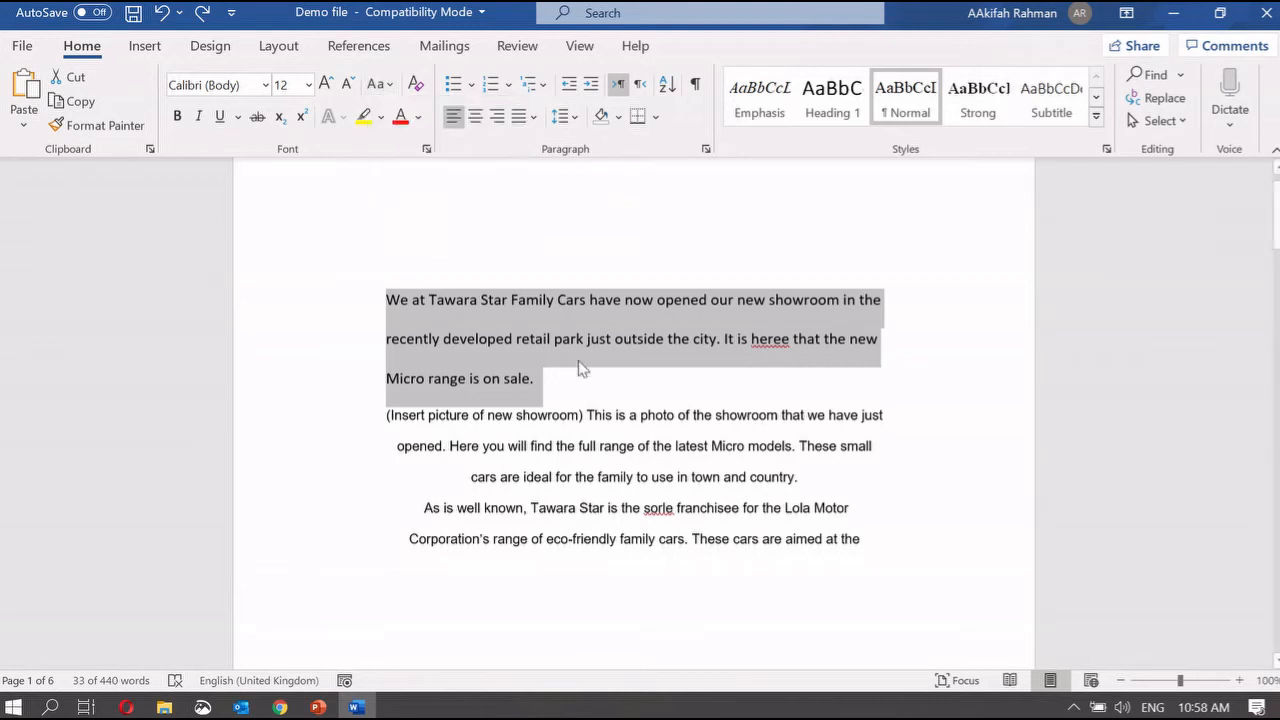
{"action": "left_click", "coordinate": [179, 119]}
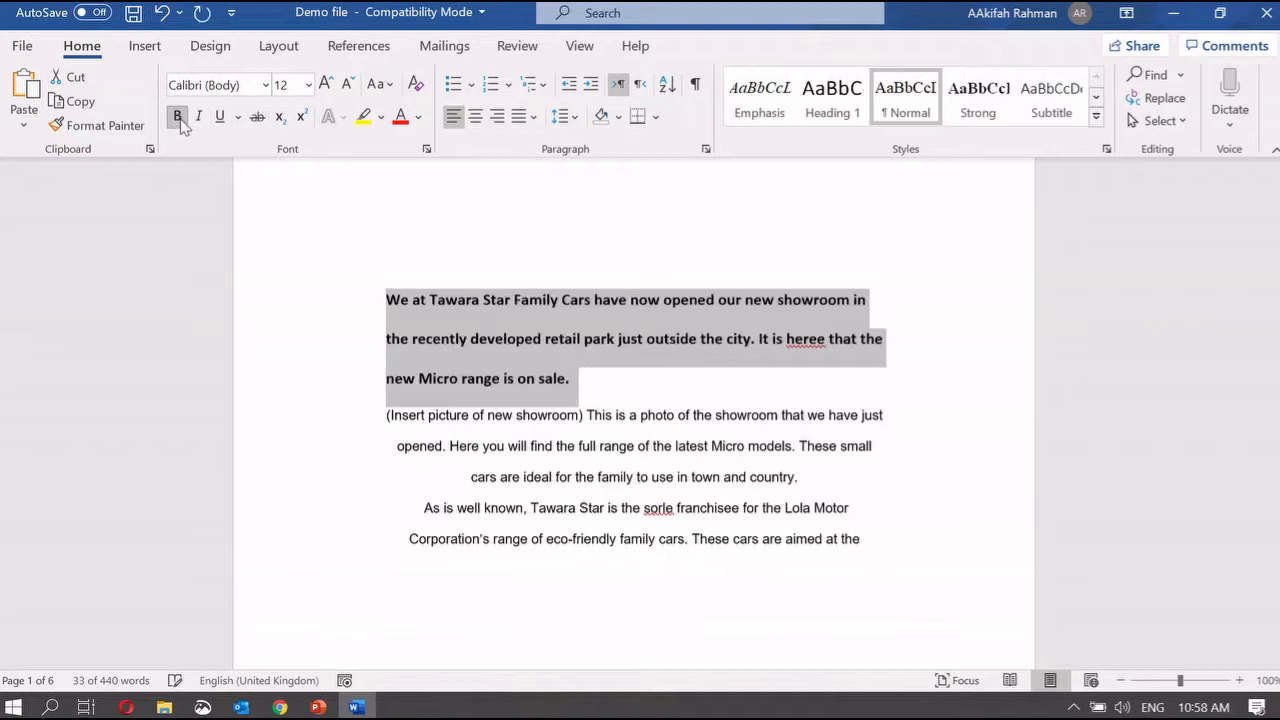
{"action": "left_click", "coordinate": [179, 119]}
{"action": "left_click", "coordinate": [204, 119]}
{"action": "left_click", "coordinate": [206, 120]}
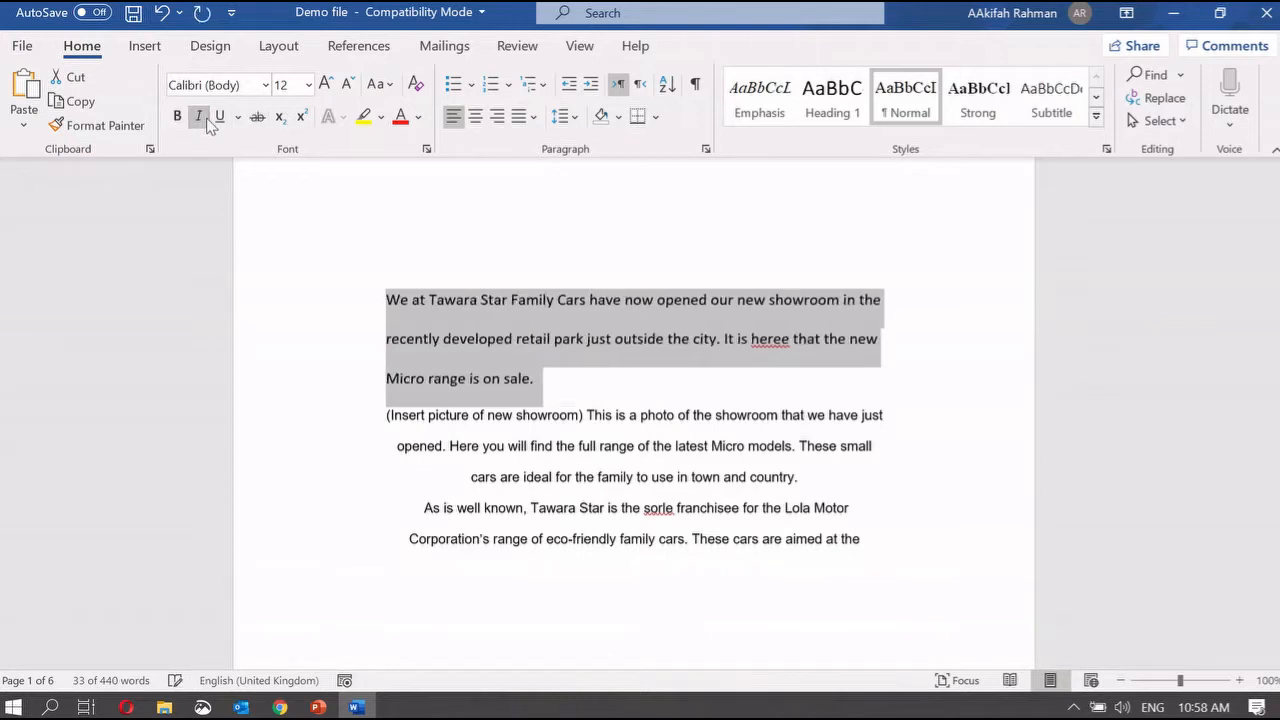
{"action": "left_click", "coordinate": [221, 117]}
{"action": "left_click", "coordinate": [221, 117]}
{"action": "left_click", "coordinate": [257, 118]}
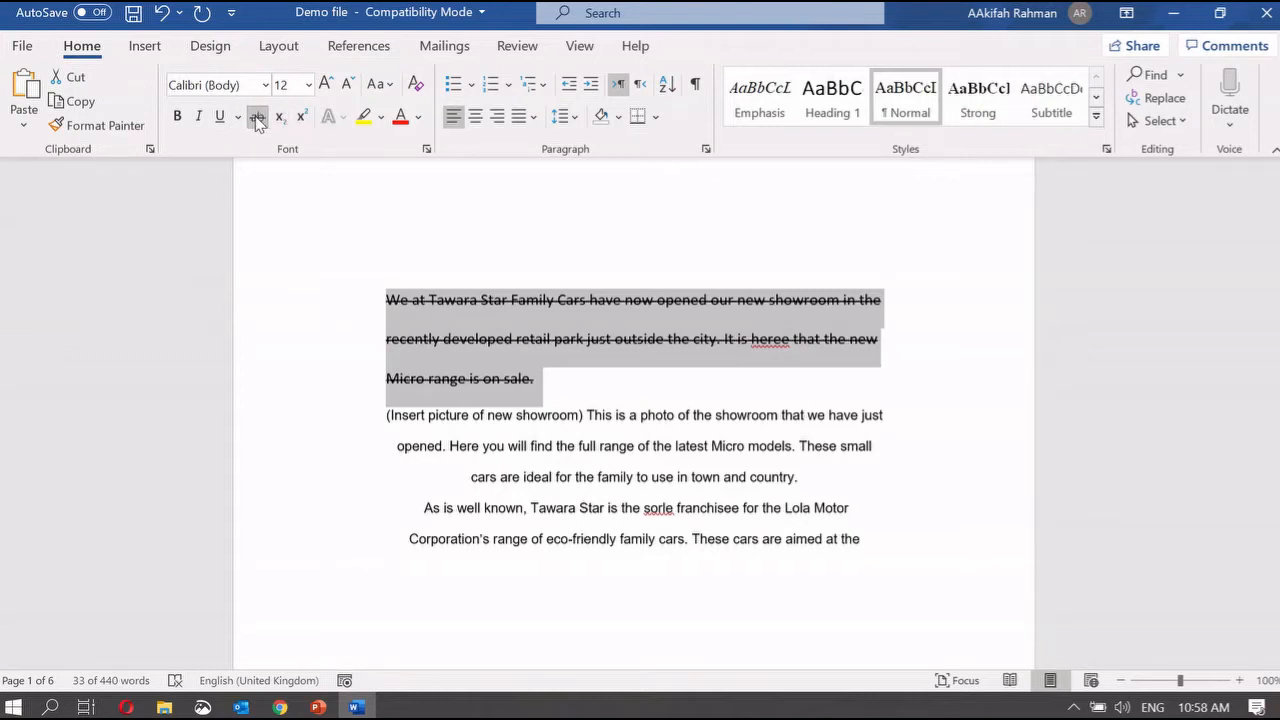
{"action": "left_click", "coordinate": [257, 118]}
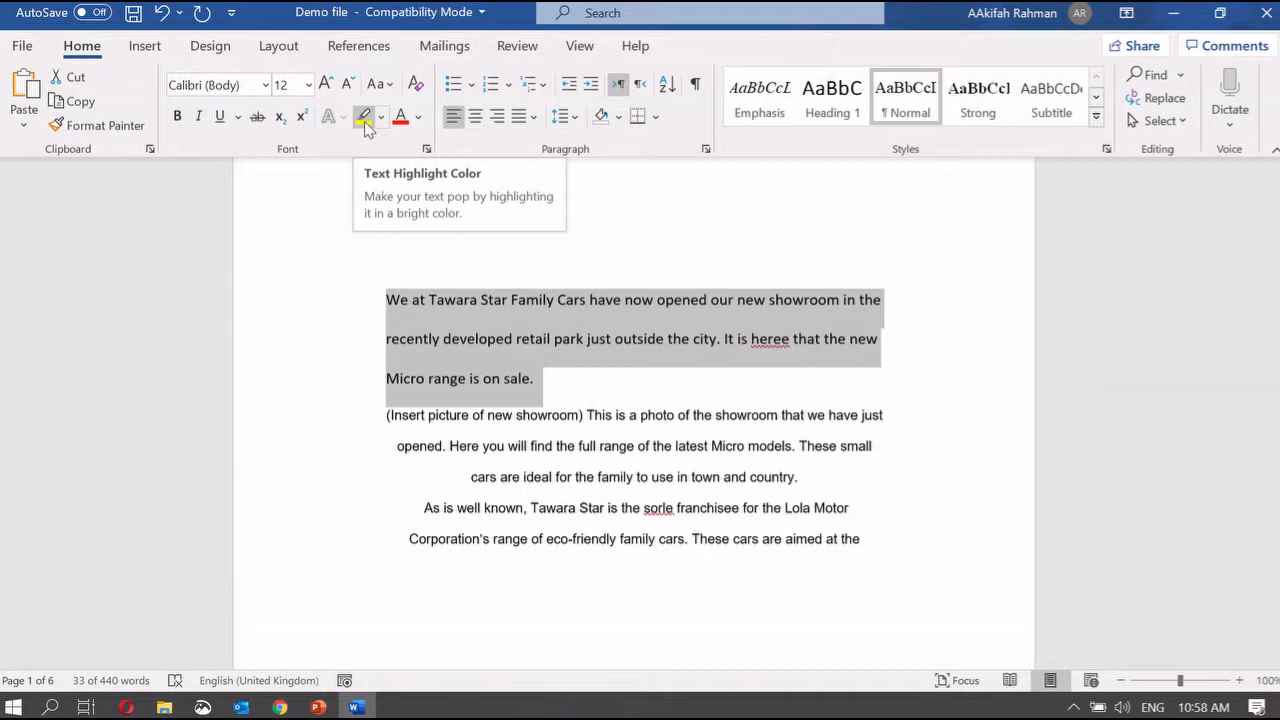
{"action": "left_click", "coordinate": [364, 118]}
{"action": "key", "text": "Left"}
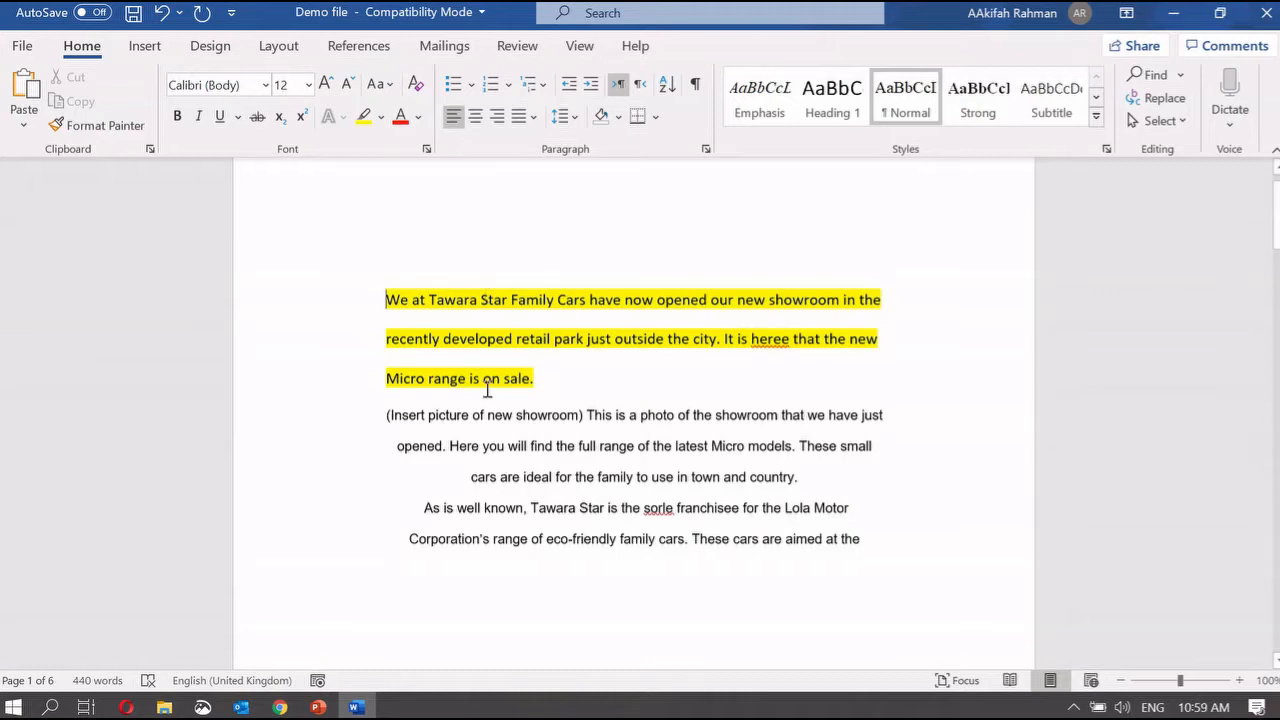
{"action": "key", "text": "ctrl+z"}
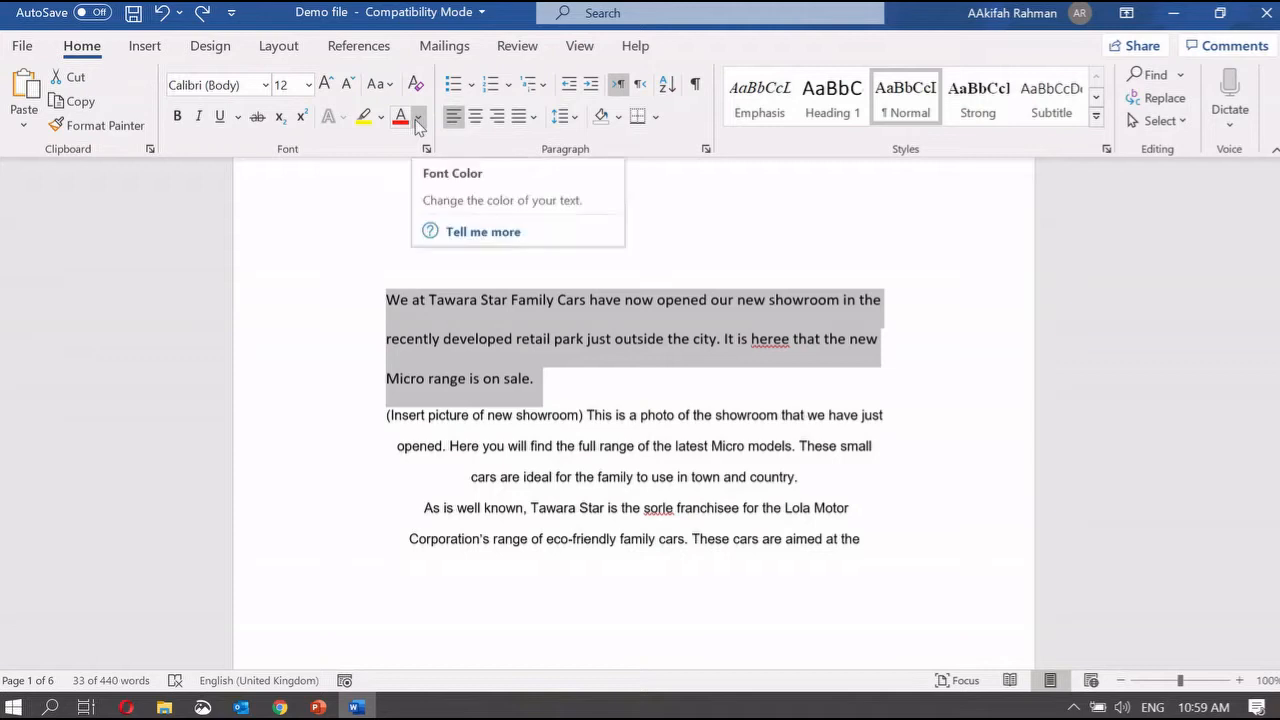
{"action": "left_click", "coordinate": [403, 117]}
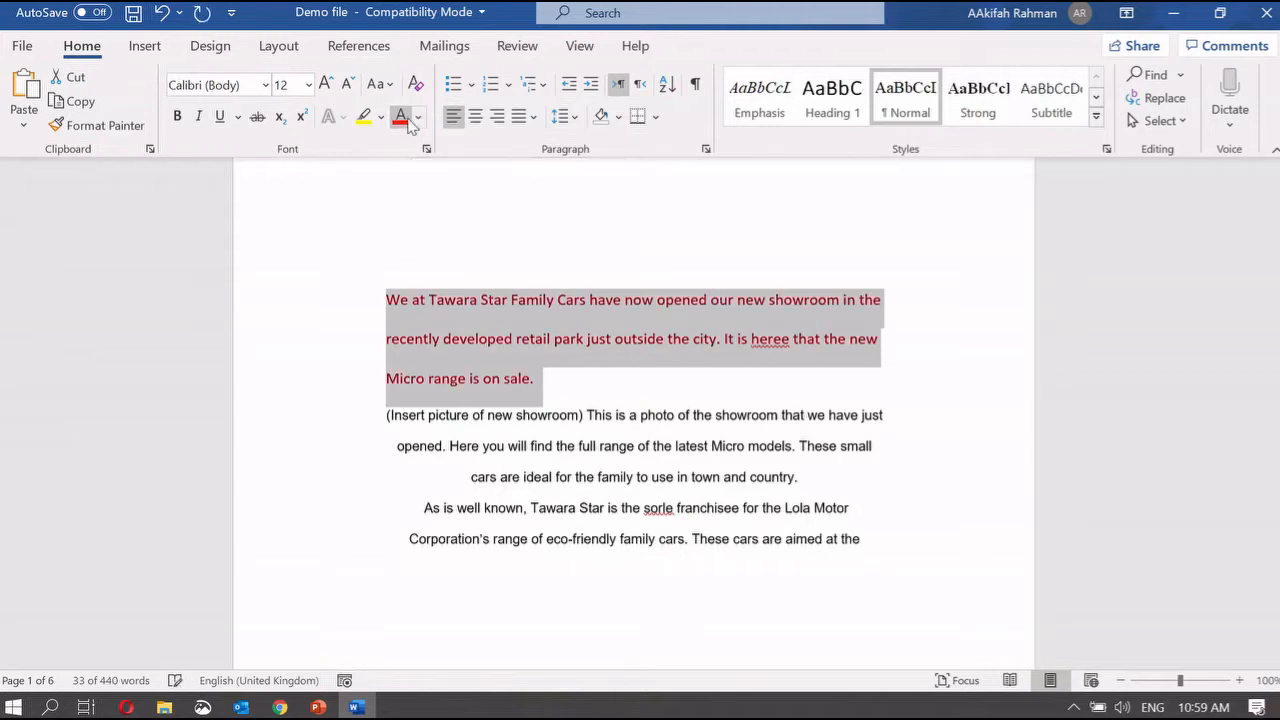
{"action": "left_click", "coordinate": [545, 338]}
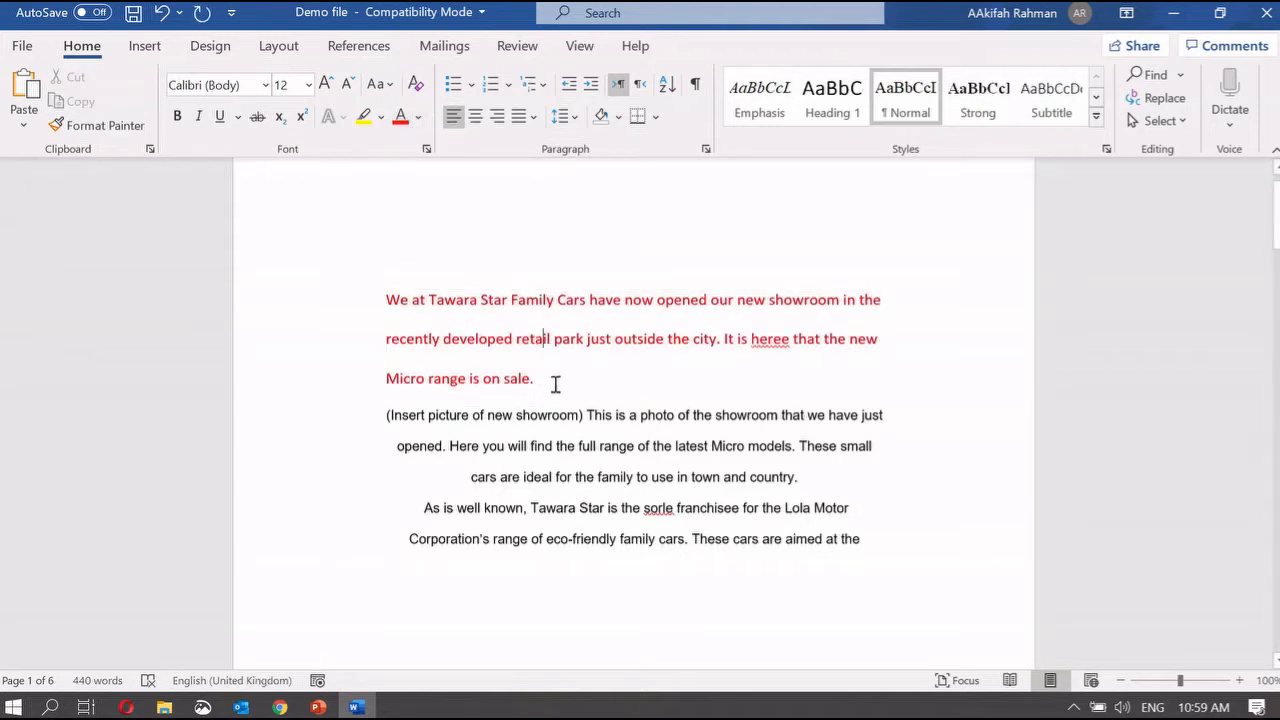
{"action": "double_click", "coordinate": [365, 284]}
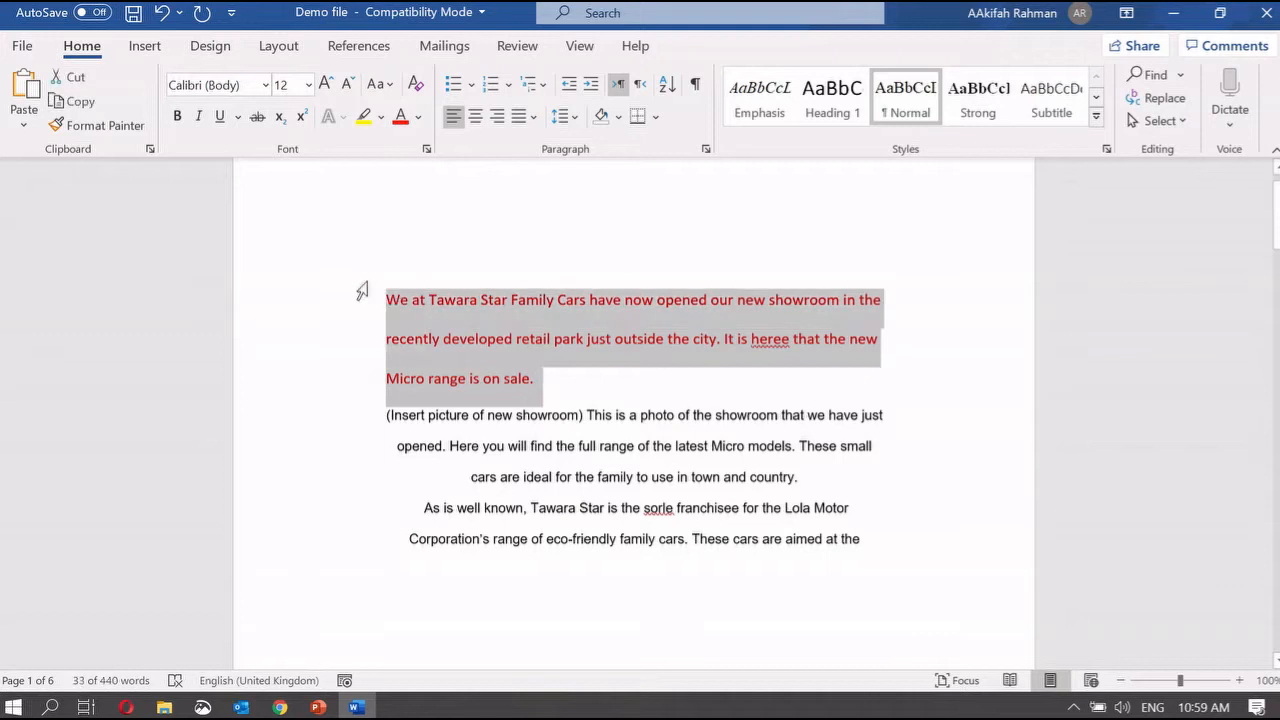
{"action": "key", "text": "ctrl+z"}
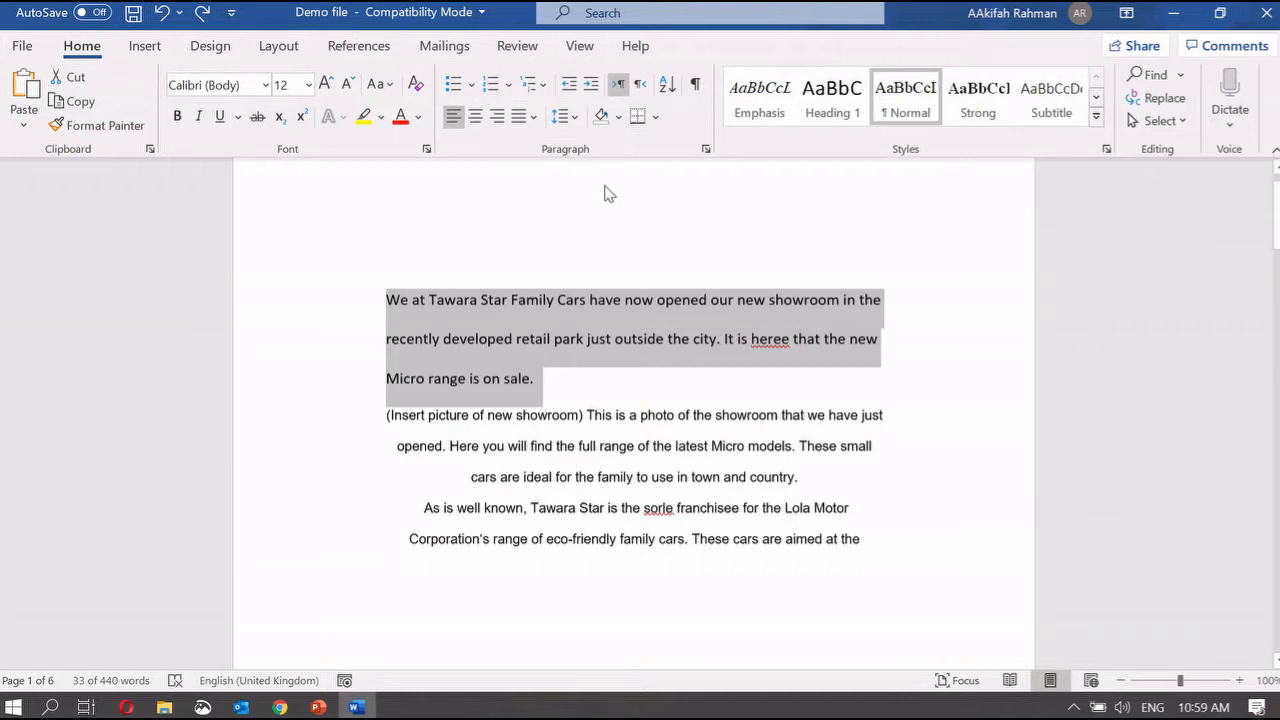
{"action": "left_click", "coordinate": [456, 86]}
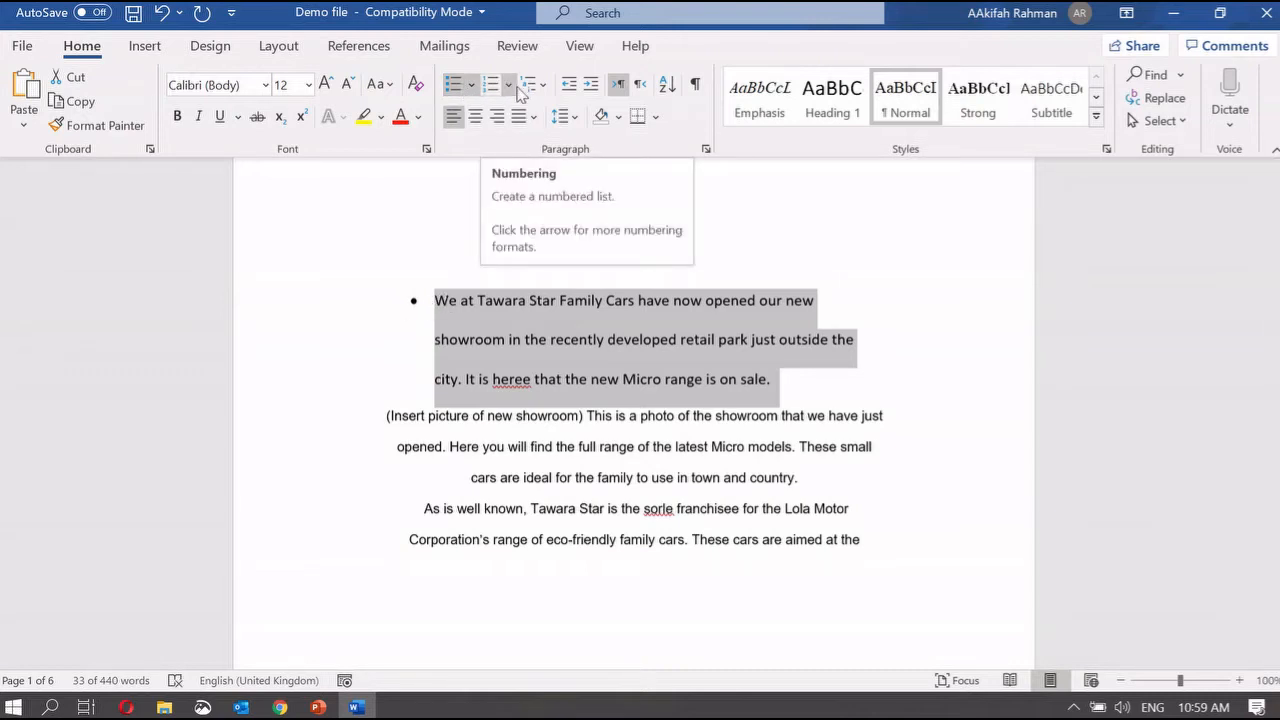
{"action": "left_click", "coordinate": [471, 87]}
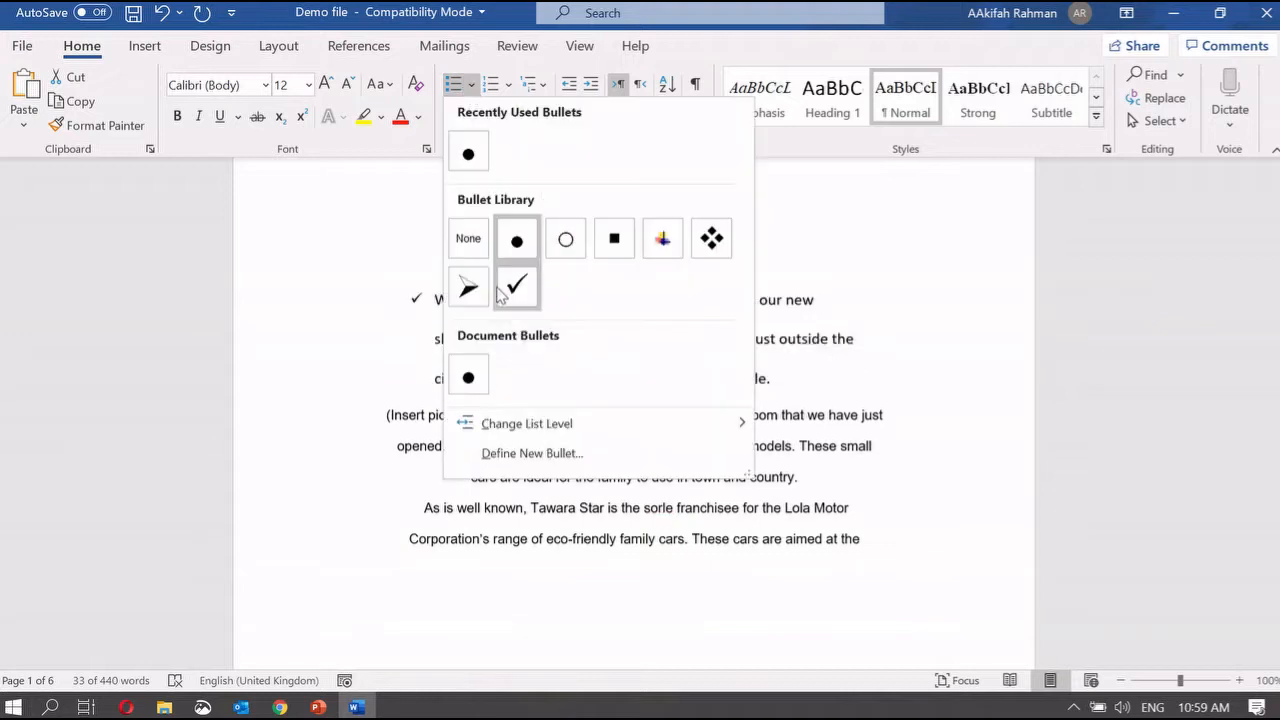
{"action": "left_click", "coordinate": [509, 88]}
{"action": "left_click", "coordinate": [508, 88]}
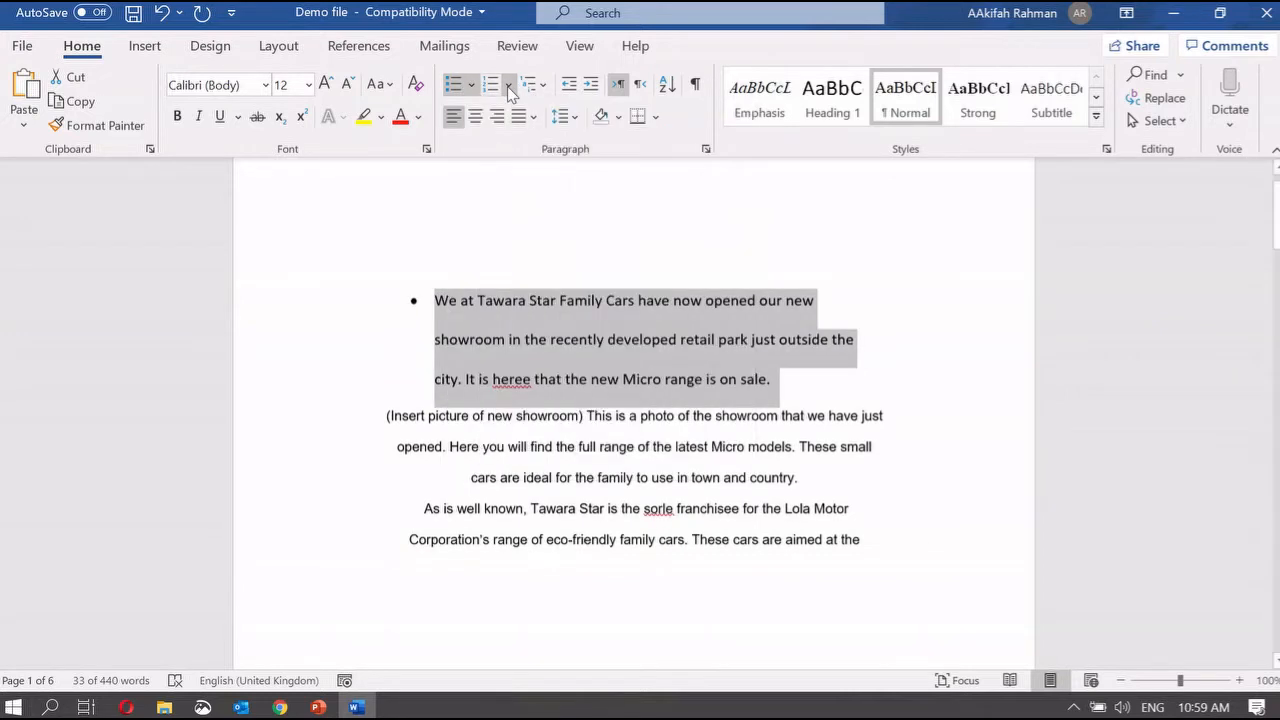
{"action": "left_click", "coordinate": [507, 86]}
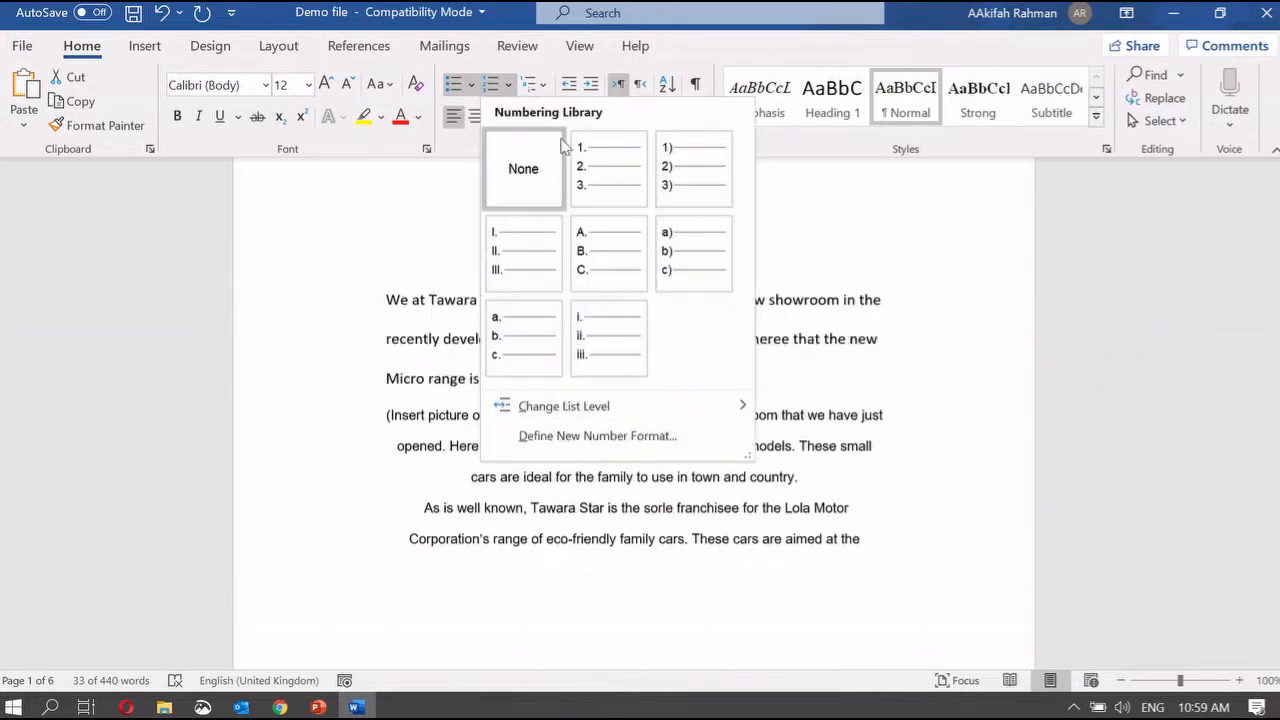
{"action": "key", "text": "Escape"}
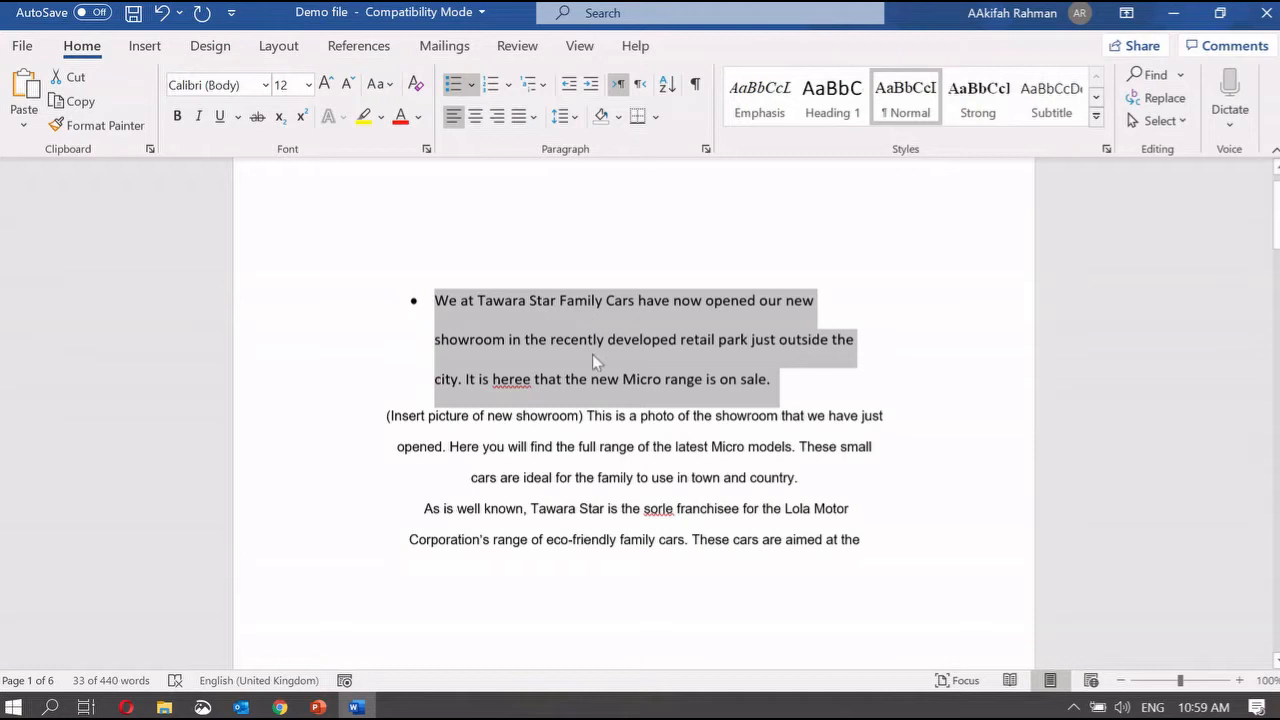
{"action": "key", "text": "ctrl+z"}
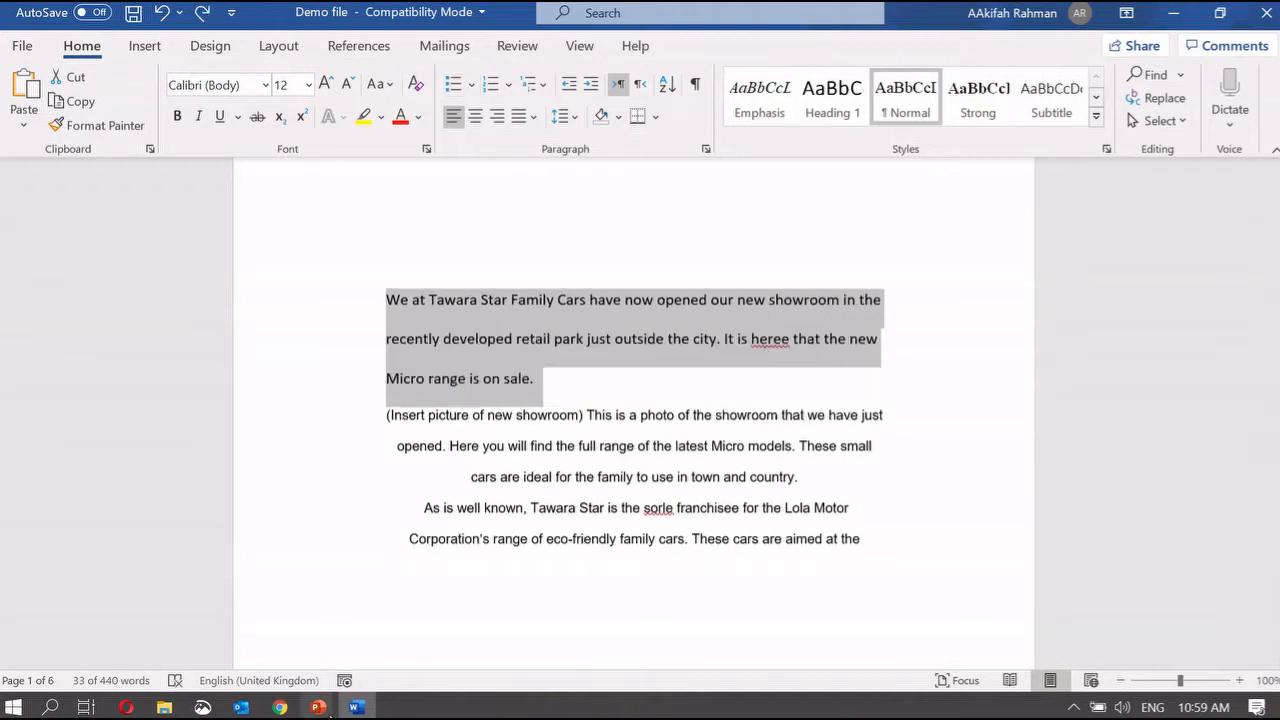
{"action": "left_click", "coordinate": [318, 707]}
Step: Advance the PowerPoint slideshow to the alignment slide, then return to the Word Demo file
{"action": "left_click", "coordinate": [540, 630]}
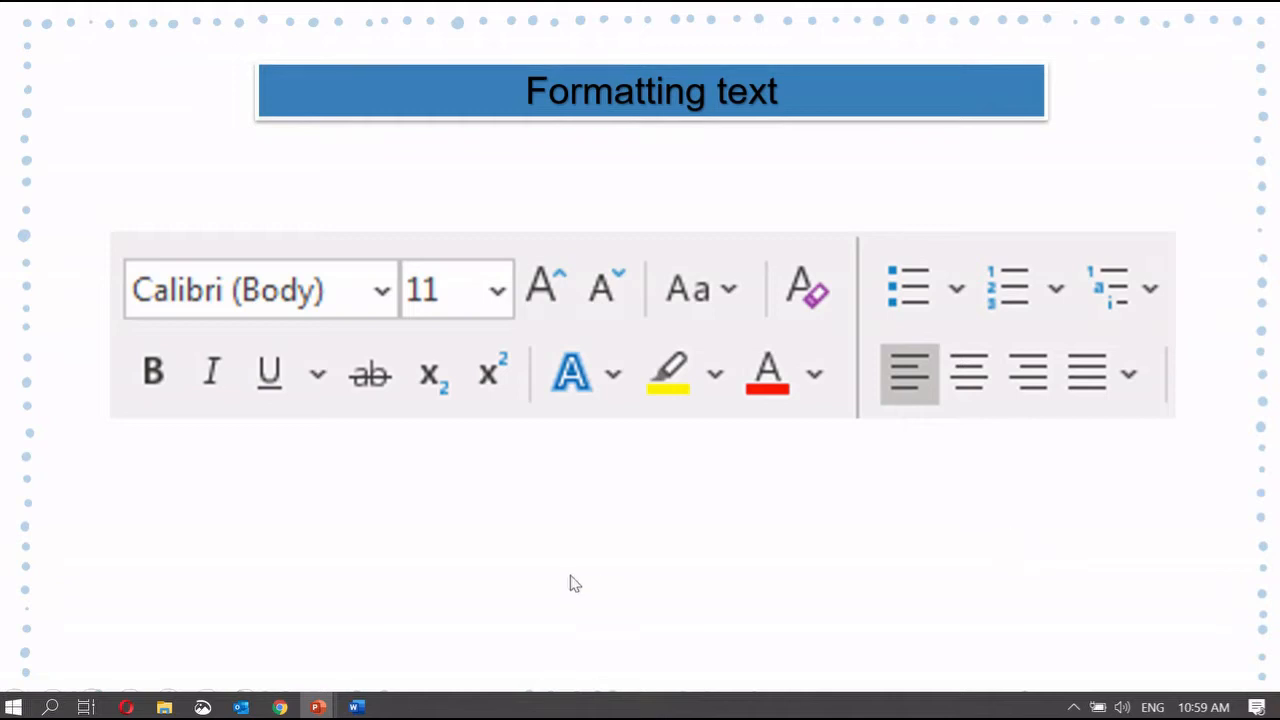
{"action": "key", "text": "Right"}
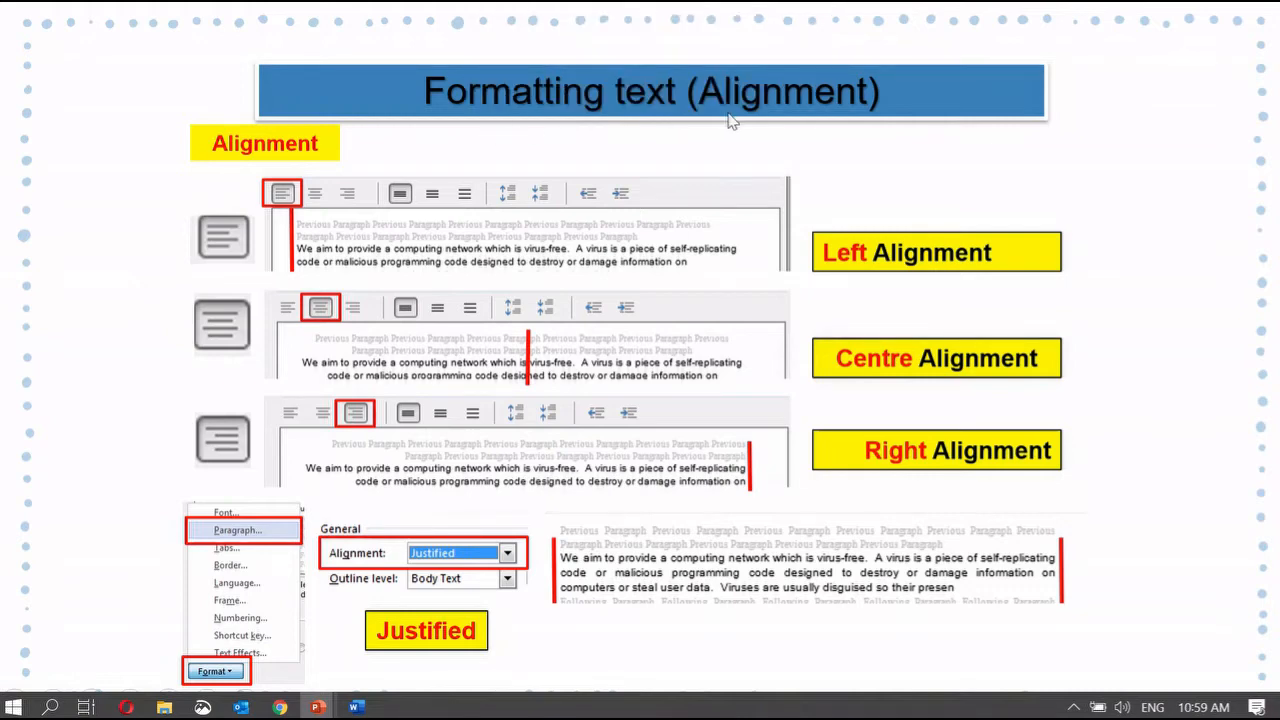
{"action": "left_click", "coordinate": [355, 707]}
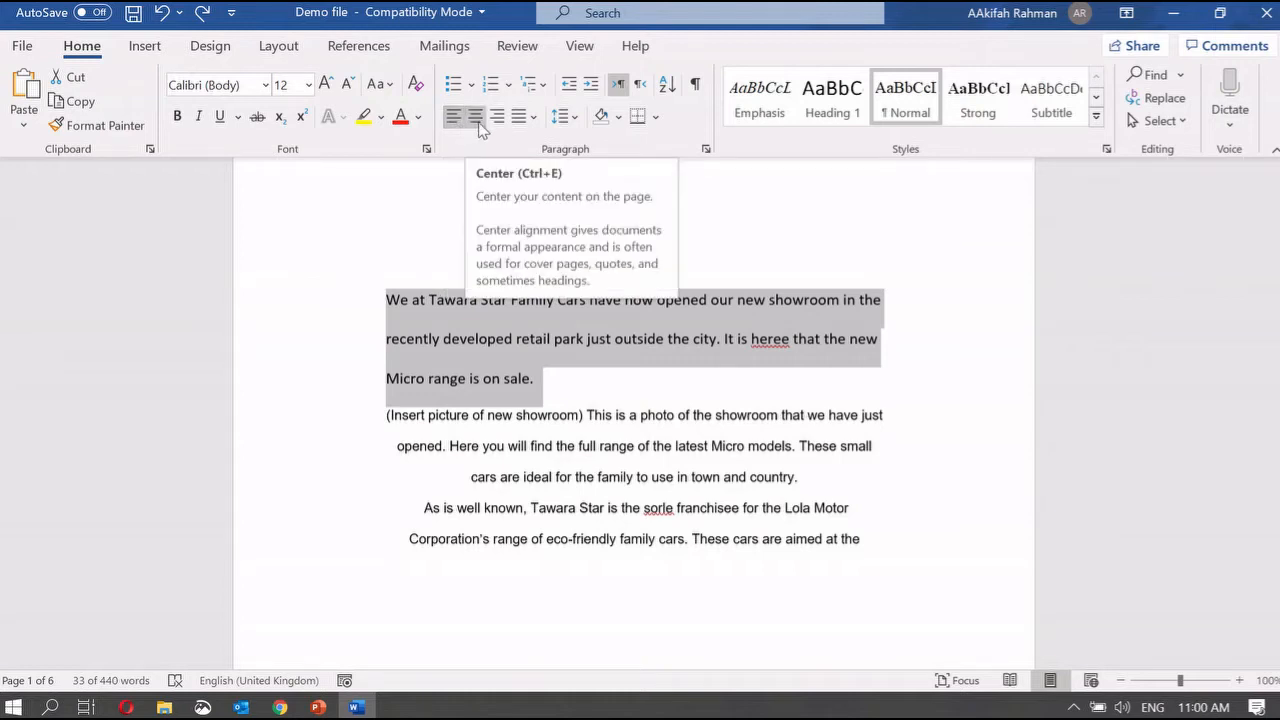
{"action": "left_click", "coordinate": [477, 118]}
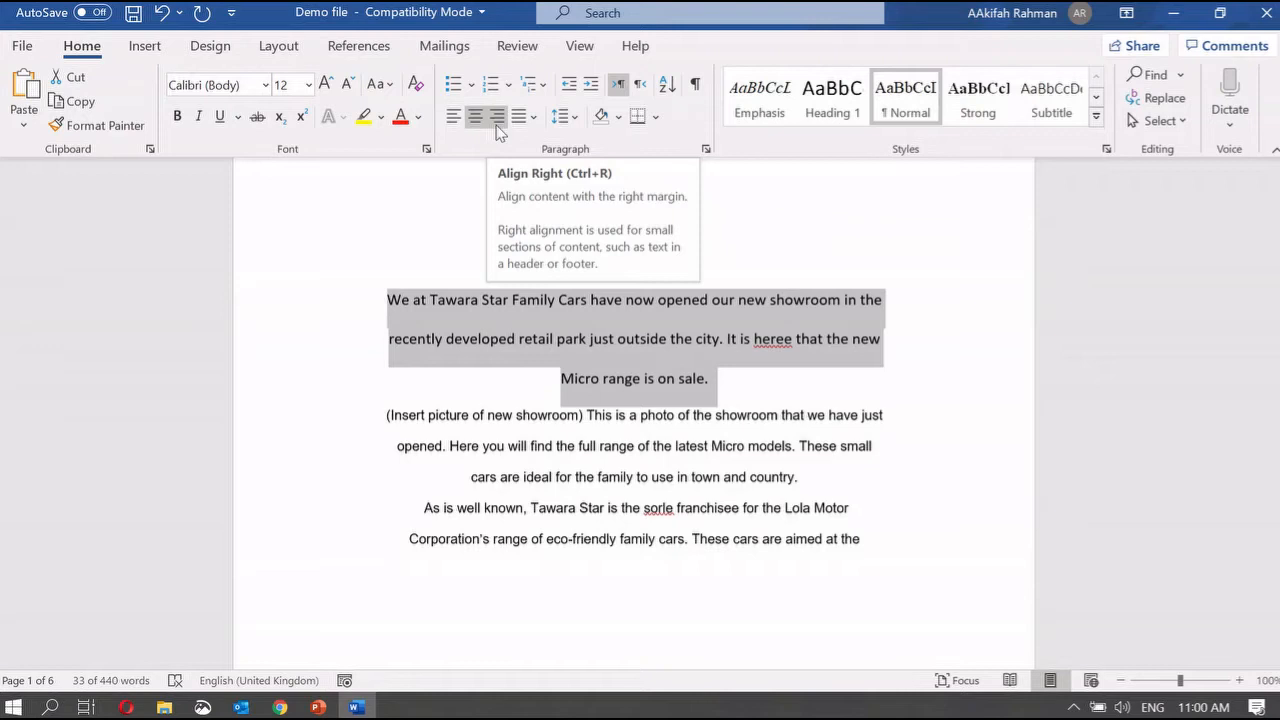
{"action": "left_click", "coordinate": [497, 118]}
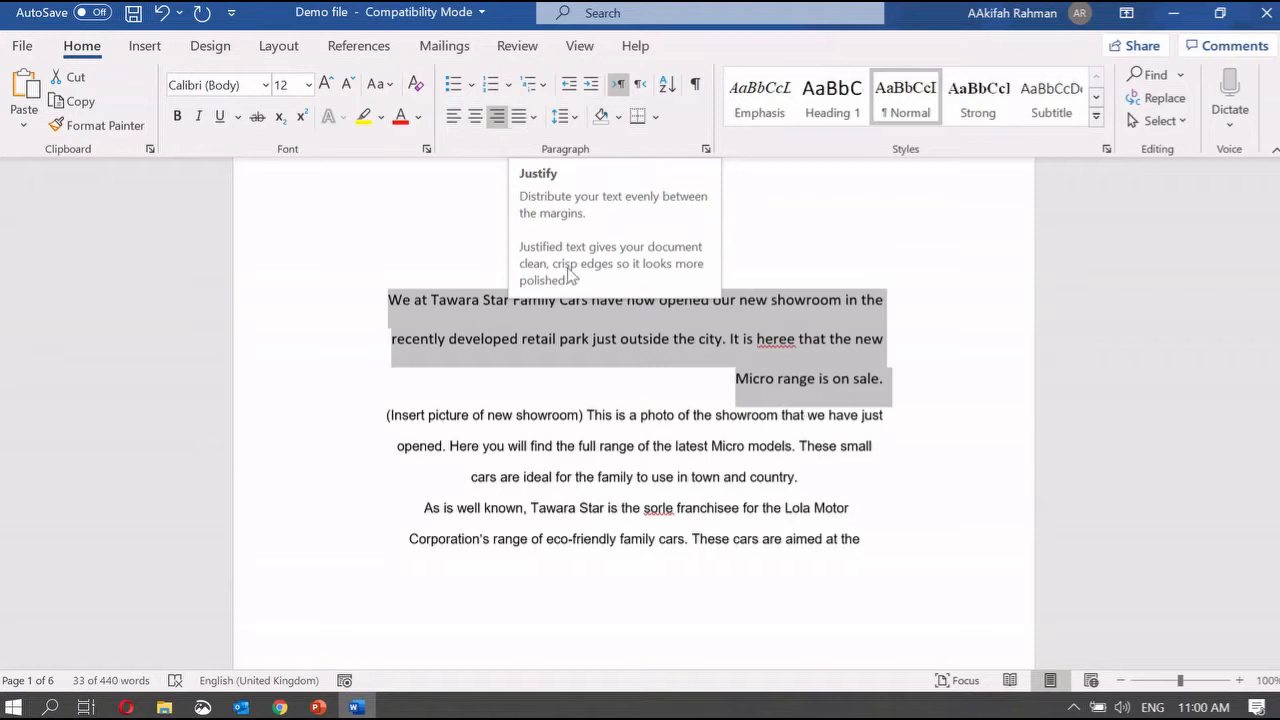
{"action": "left_click", "coordinate": [537, 389]}
{"action": "key", "text": "ctrl+z"}
{"action": "key", "text": "ctrl+z"}
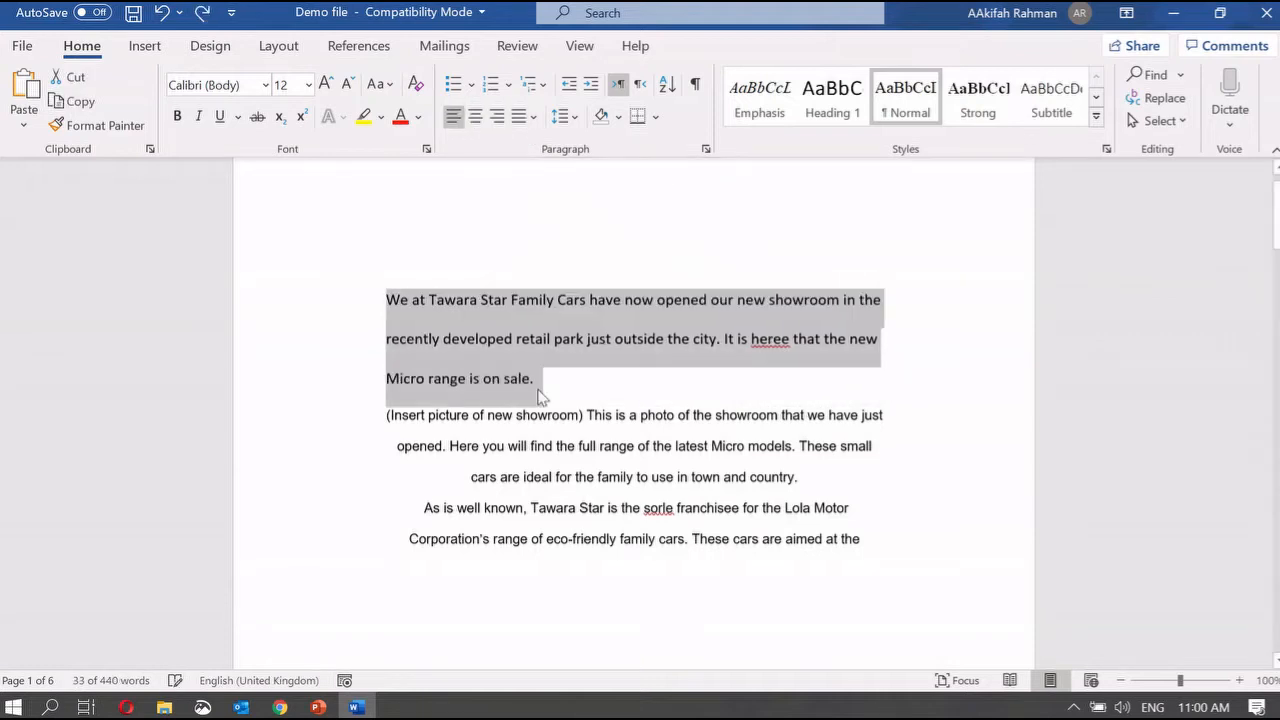
{"action": "left_click", "coordinate": [649, 490]}
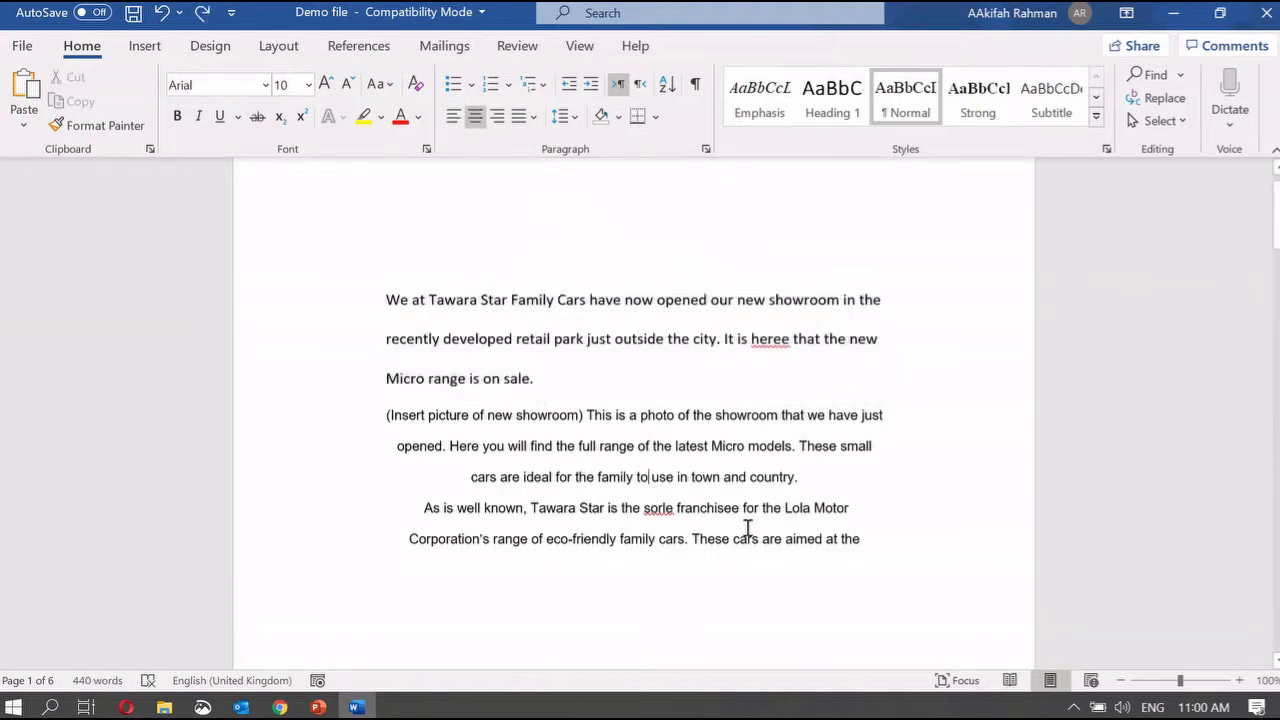
Step: Fully justify the first two showroom paragraphs, then bring the PowerPoint slideshow back up
{"action": "left_click", "coordinate": [824, 484]}
{"action": "left_click_drag", "start_coordinate": [591, 428], "coordinate": [380, 305]}
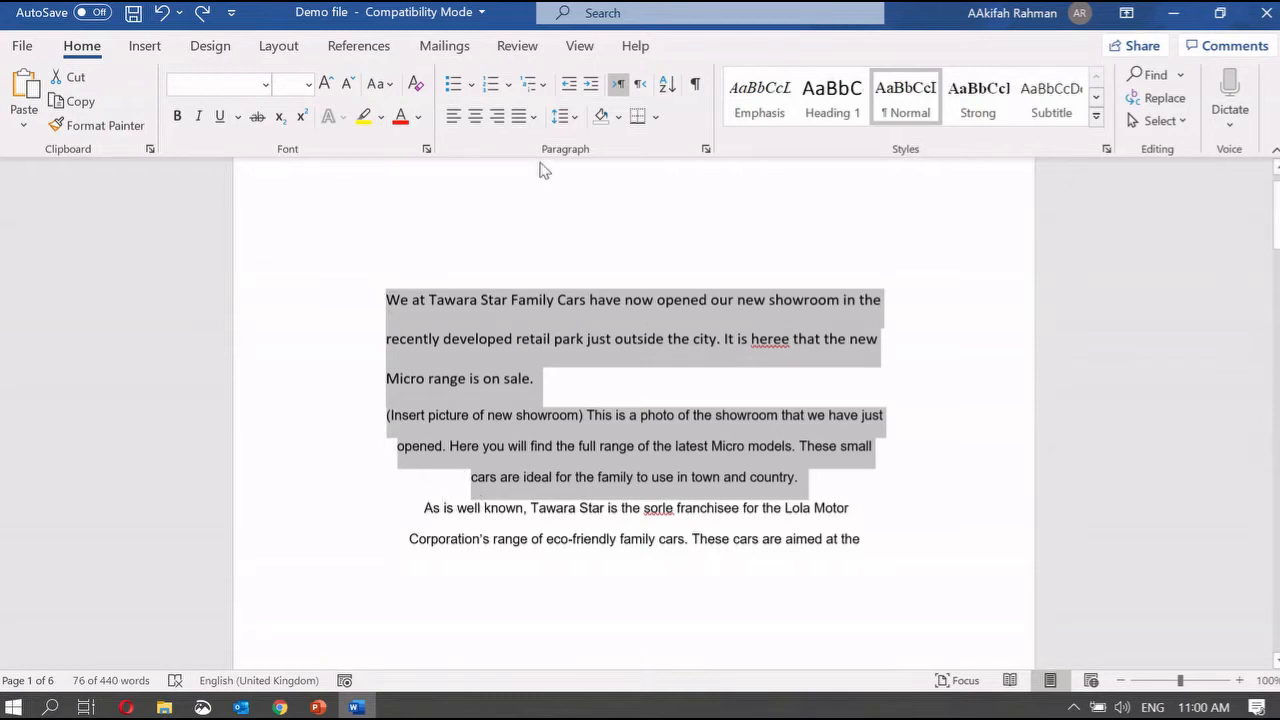
{"action": "left_click", "coordinate": [529, 117]}
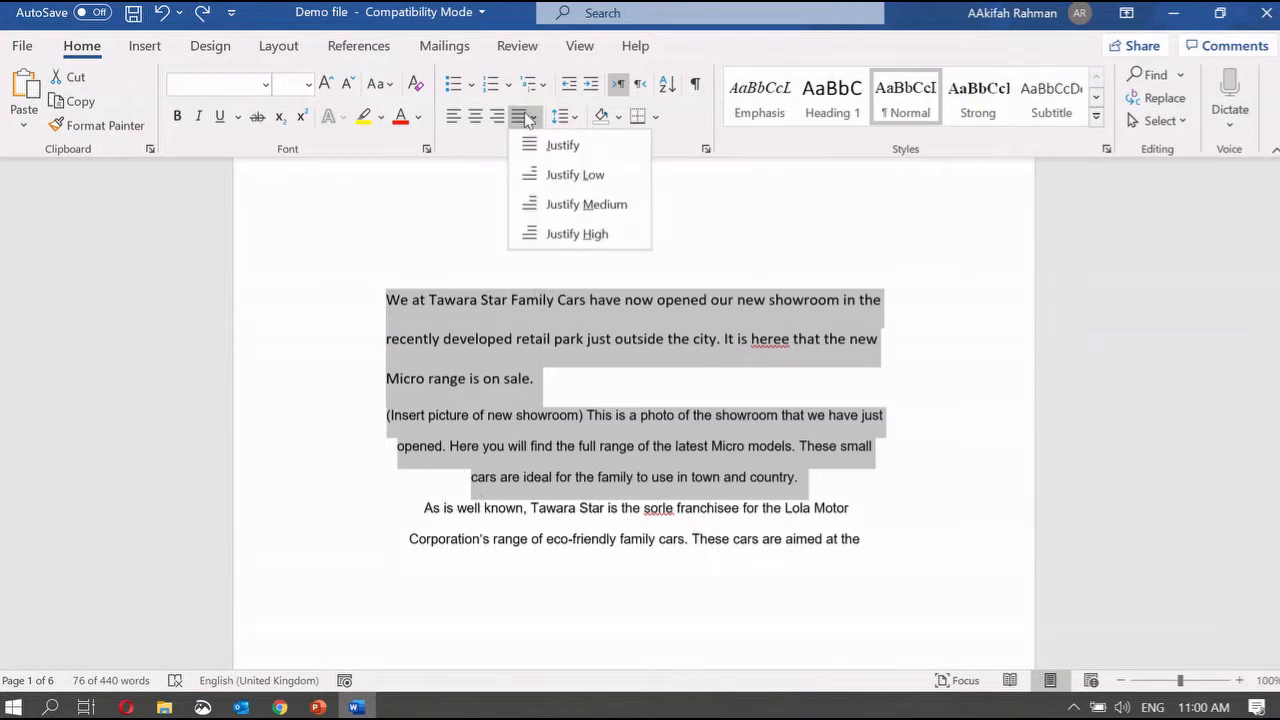
{"action": "left_click", "coordinate": [547, 147]}
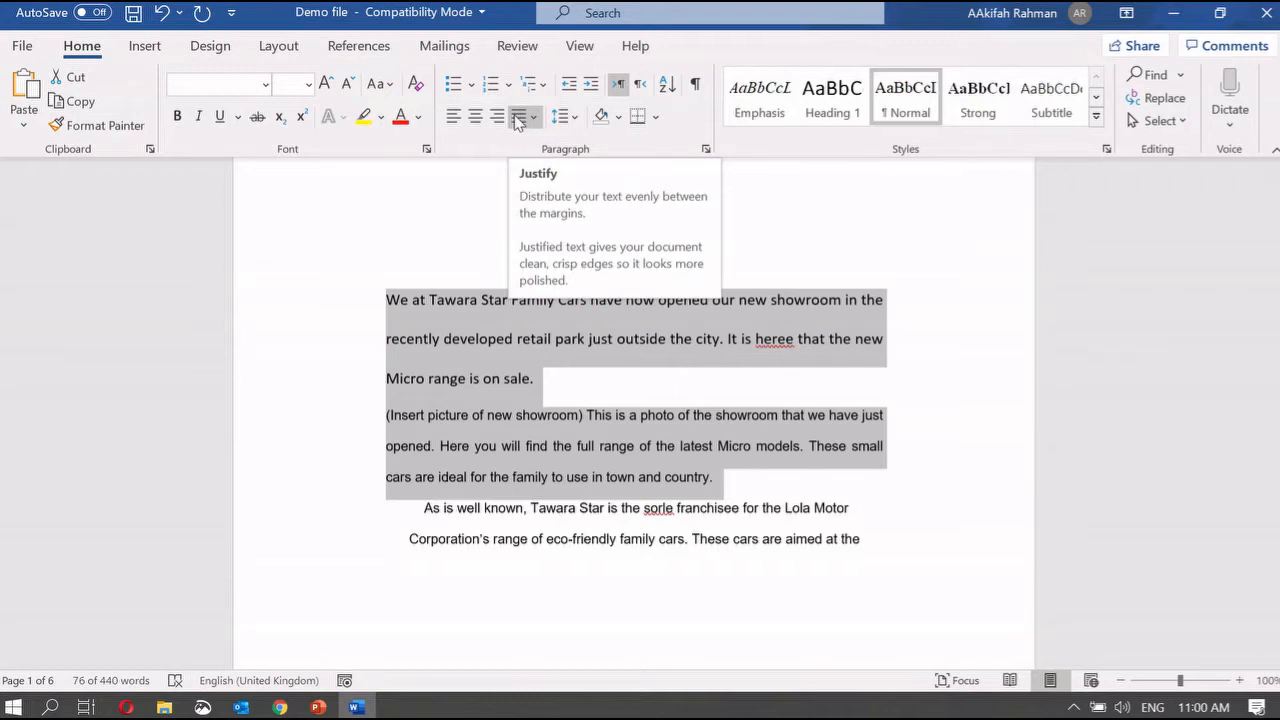
{"action": "mouse_move", "coordinate": [317, 707]}
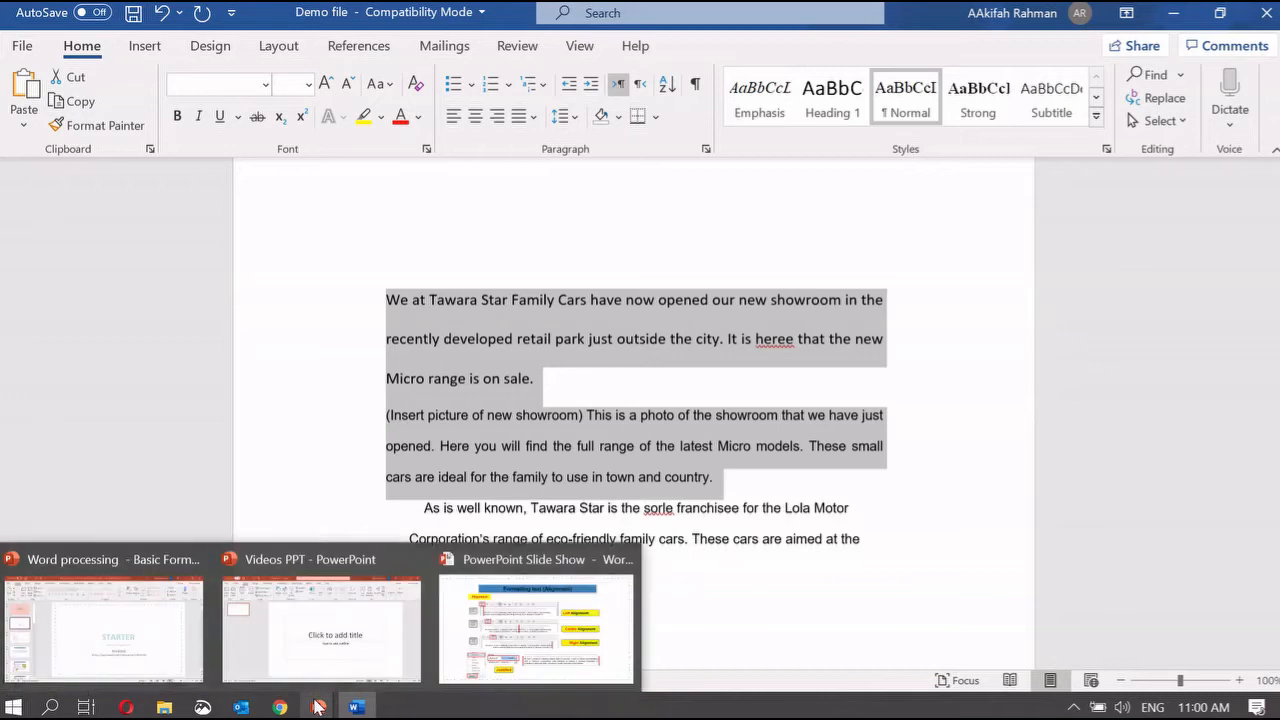
{"action": "left_click", "coordinate": [536, 628]}
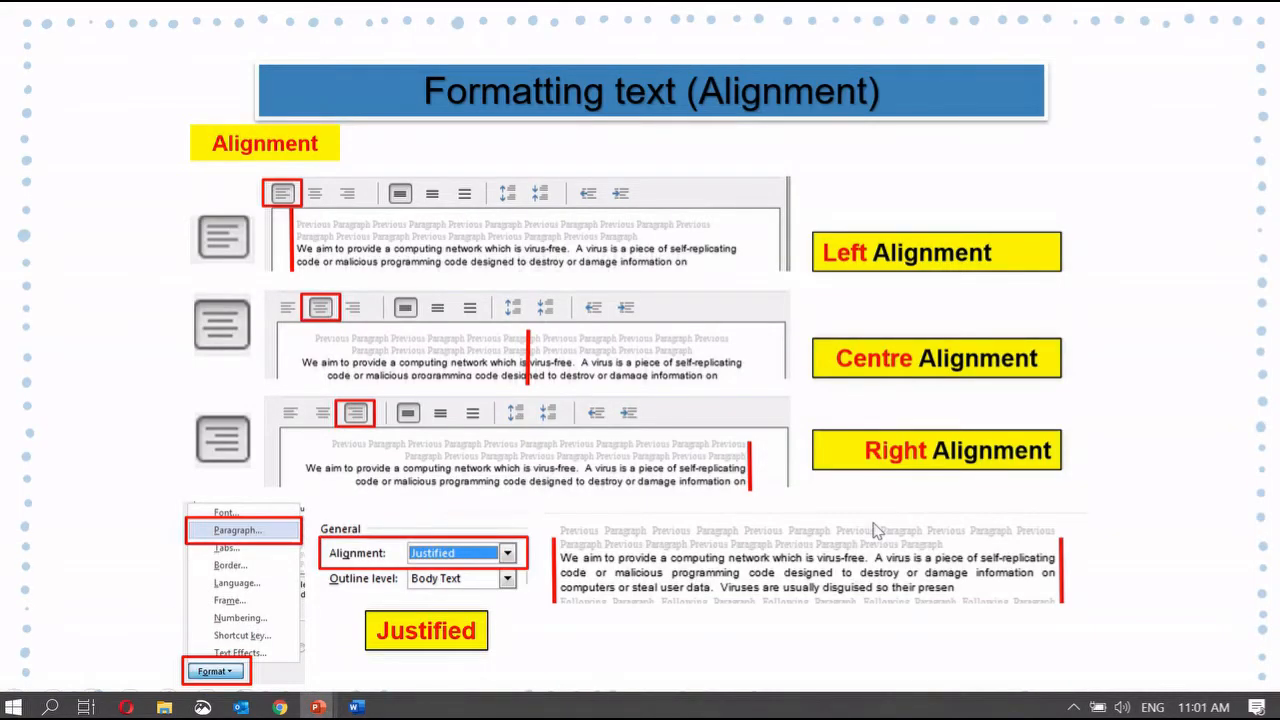
Step: Advance to the 'Page Layout (Size & Orientation)' slide and go back to the Word document
{"action": "key", "text": "Right"}
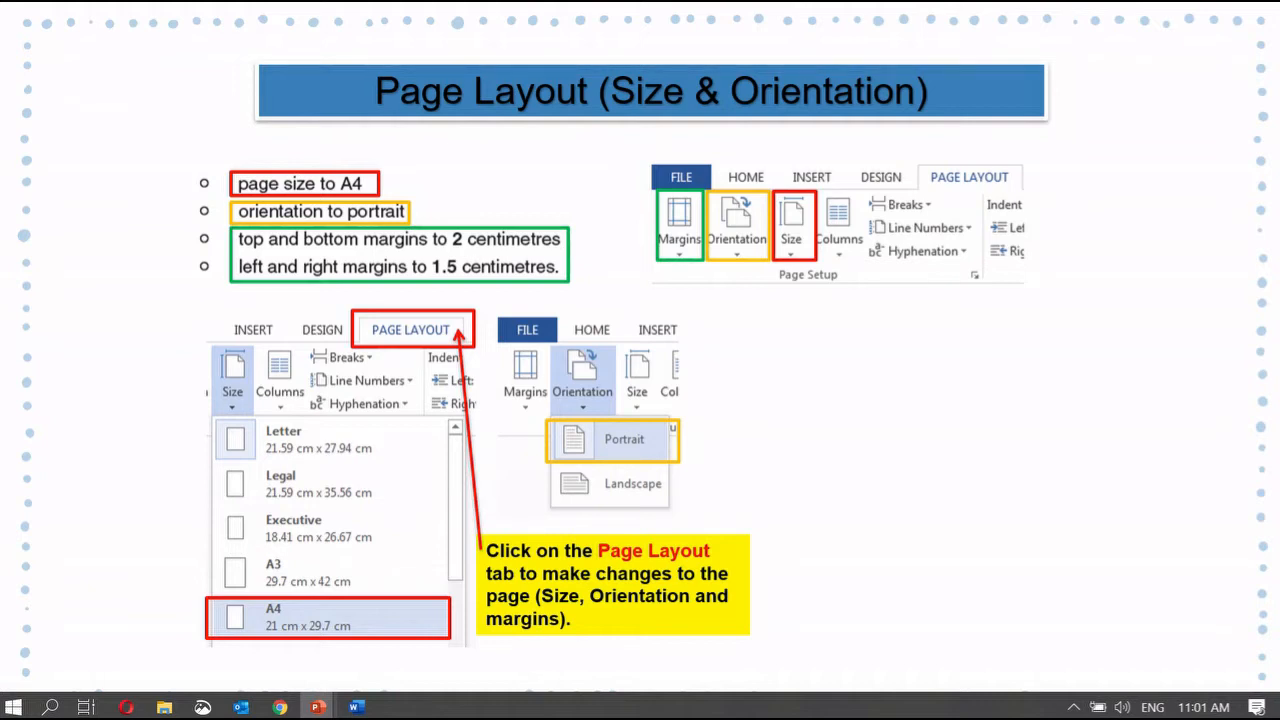
{"action": "left_click", "coordinate": [356, 708]}
Step: Zoom out to 29% to view all six pages, then zoom back in to 80%
{"action": "left_click", "coordinate": [766, 360]}
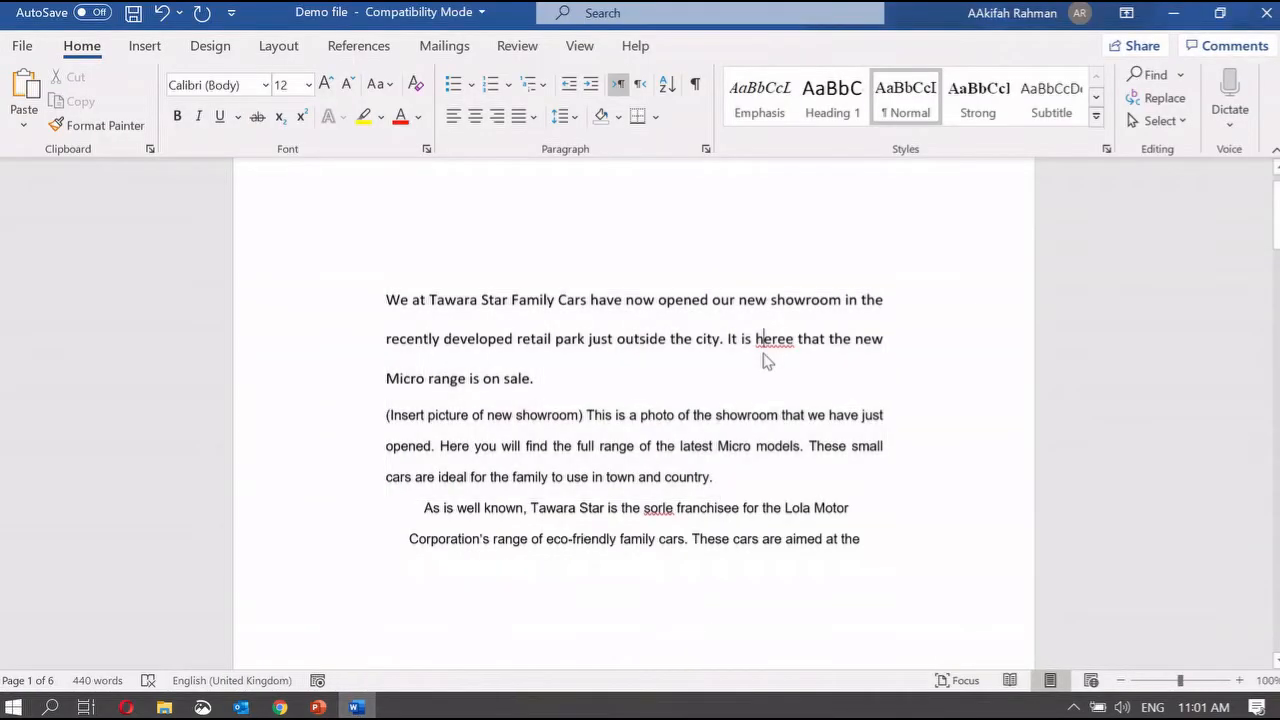
{"action": "left_click", "coordinate": [1120, 680]}
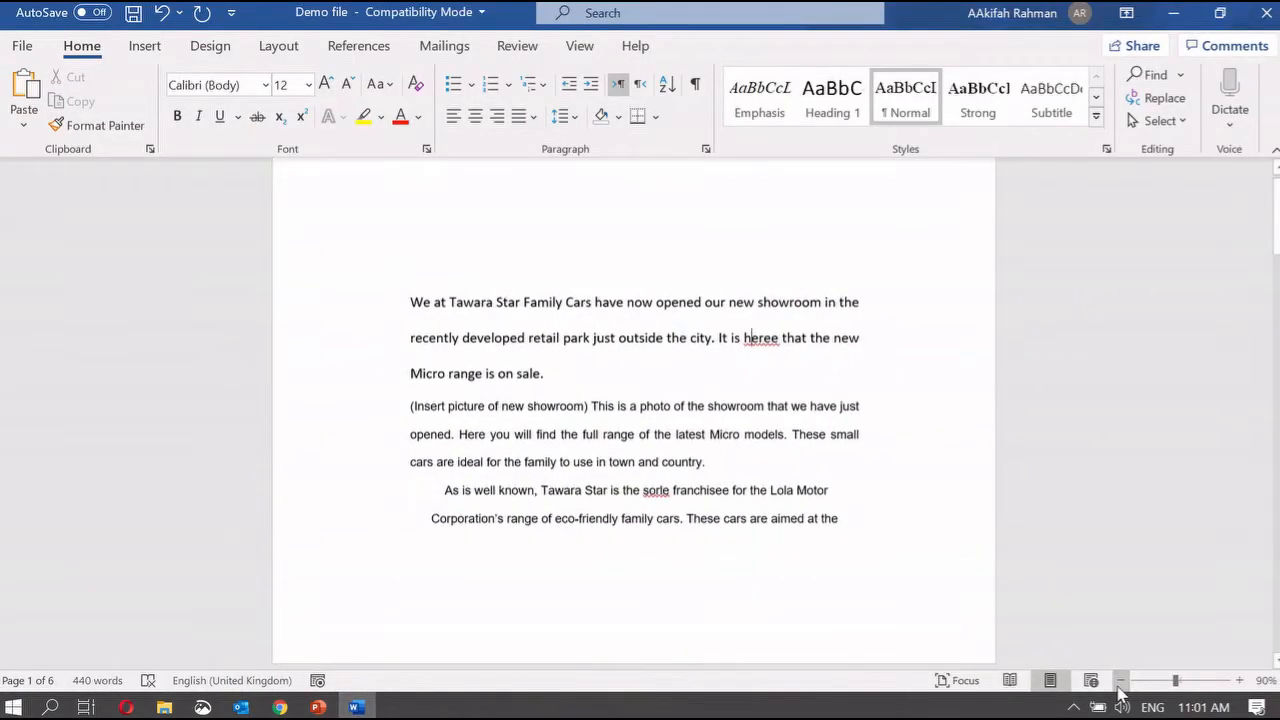
{"action": "left_click", "coordinate": [1143, 680]}
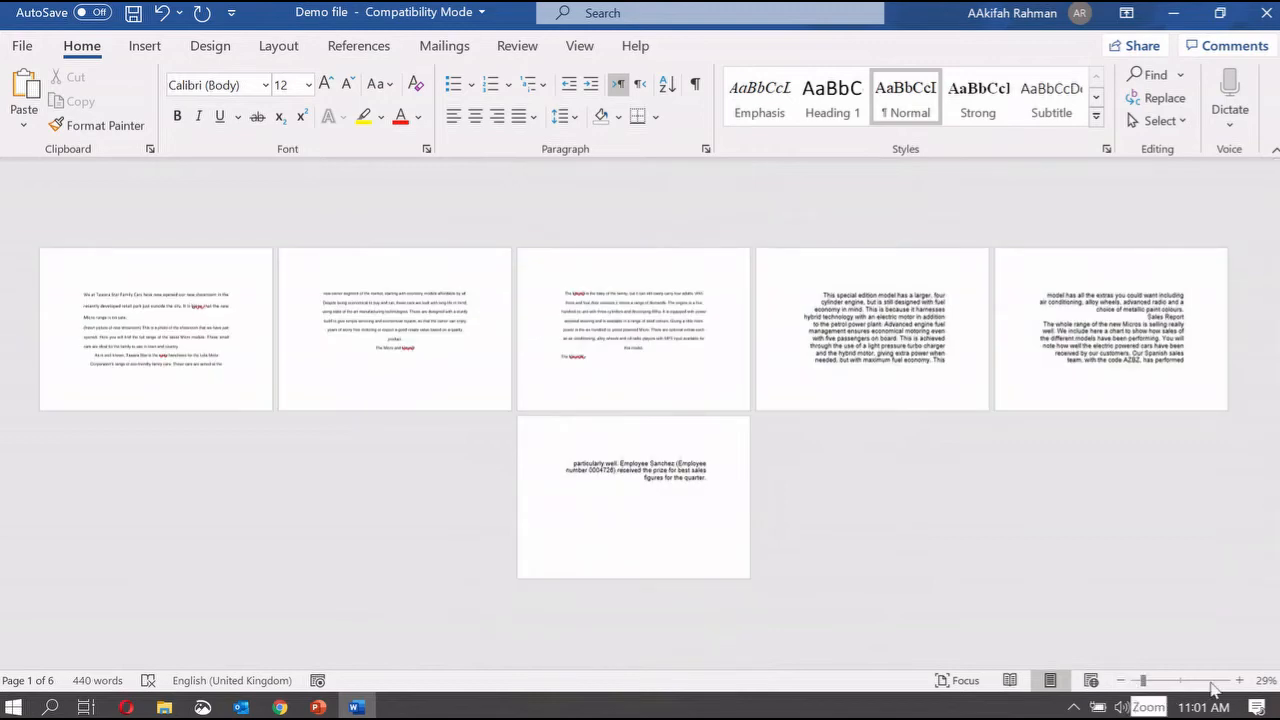
{"action": "left_click", "coordinate": [1240, 681]}
{"action": "left_click", "coordinate": [1240, 681]}
{"action": "left_click", "coordinate": [1242, 682]}
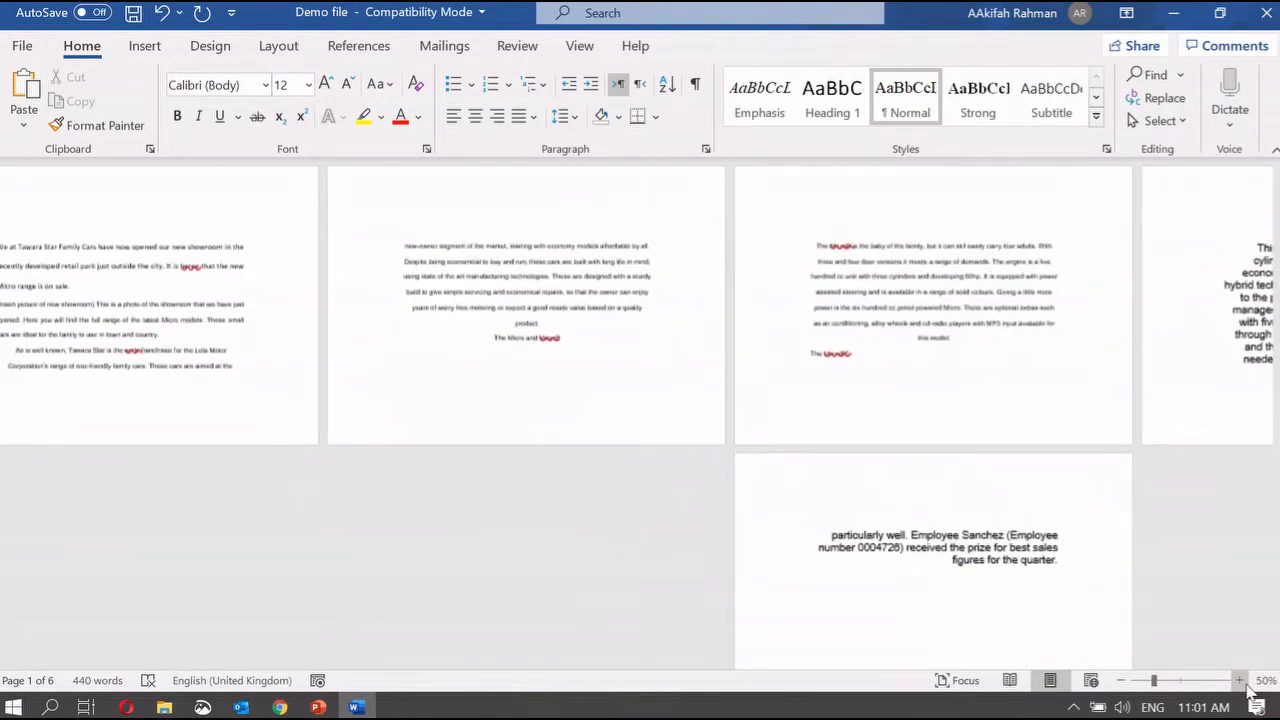
{"action": "left_click", "coordinate": [1242, 682]}
{"action": "left_click", "coordinate": [1242, 682]}
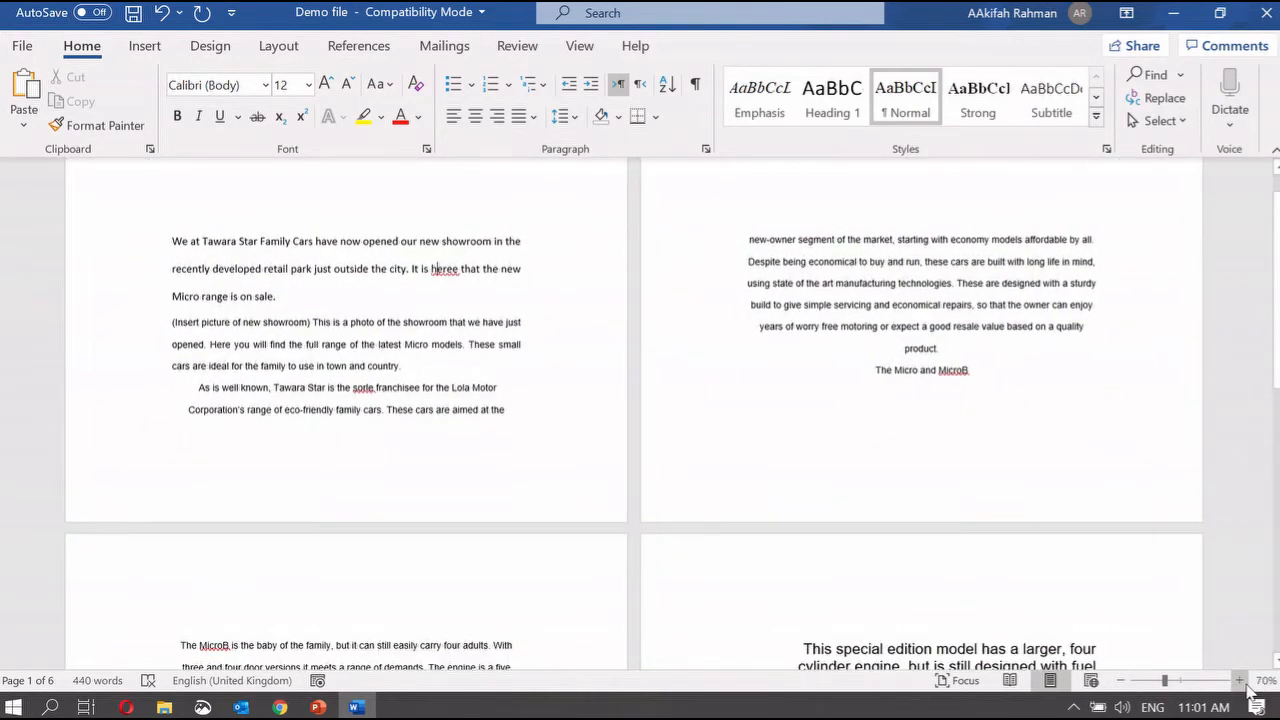
{"action": "left_click", "coordinate": [1240, 681]}
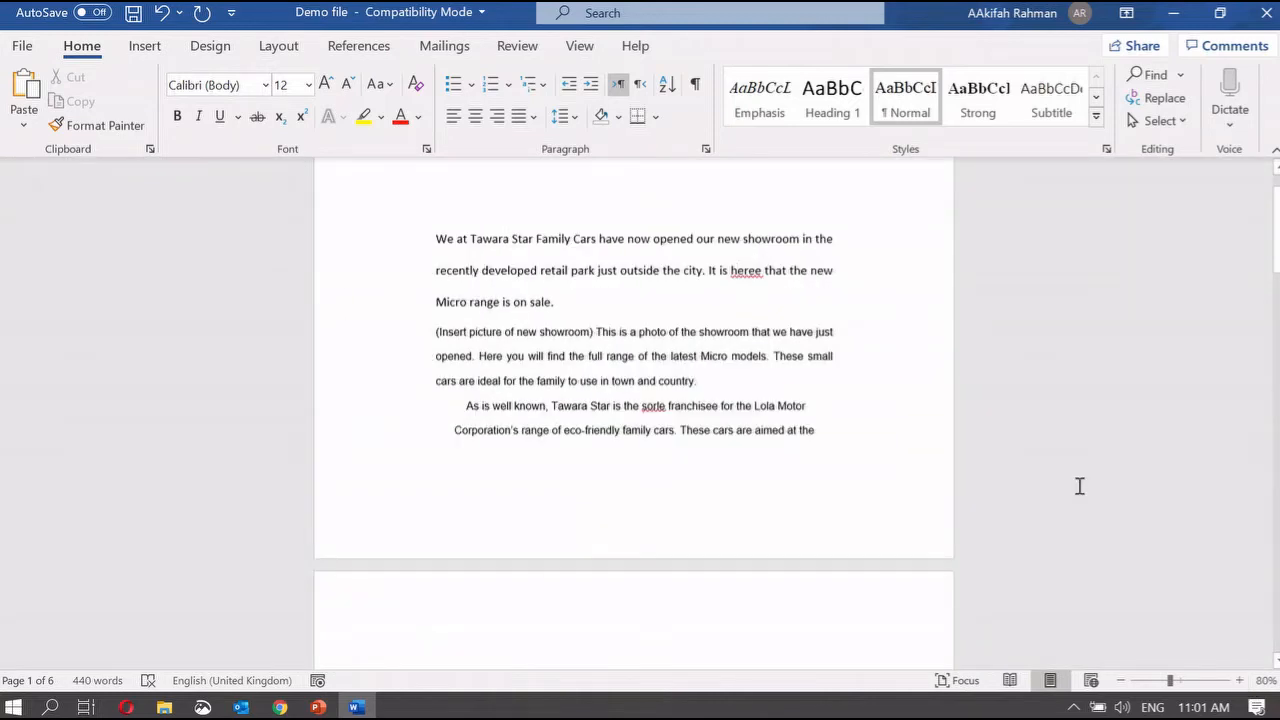
{"action": "scroll", "coordinate": [1080, 486], "scroll_direction": "up", "scroll_amount": 2}
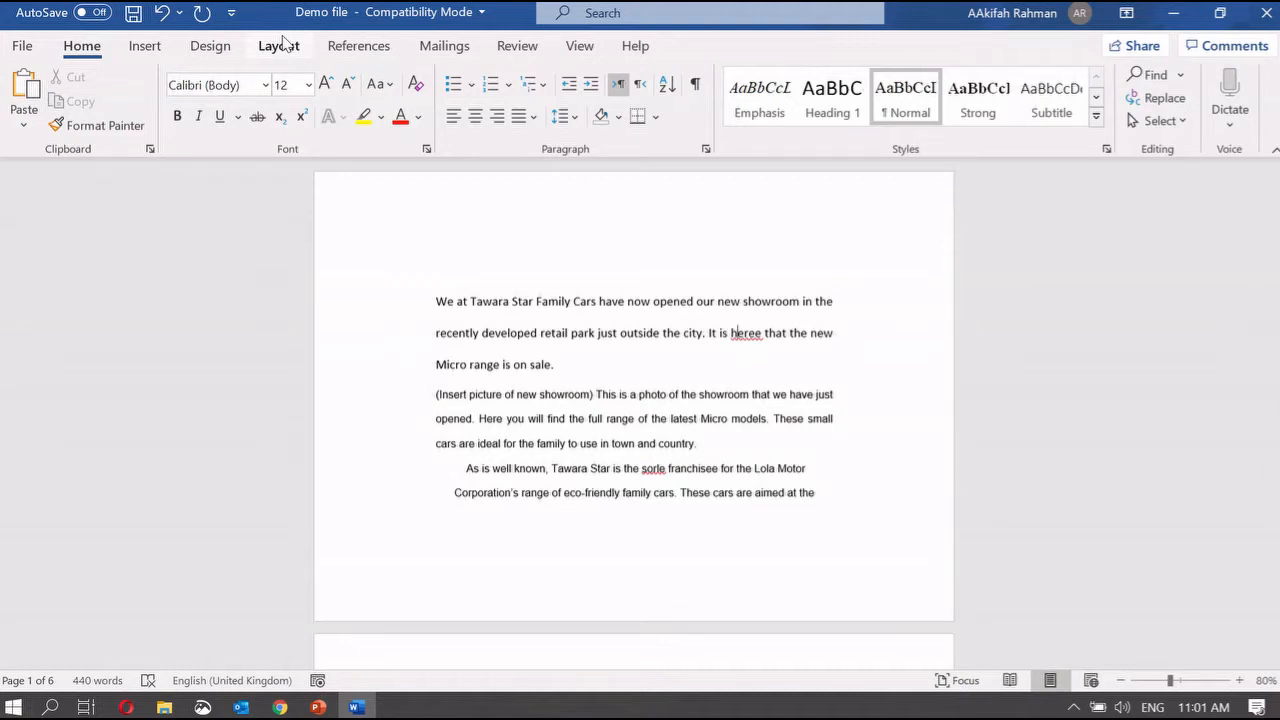
Step: Bring up the Layout tab's Orientation choices in the Page Setup group
{"action": "left_click", "coordinate": [280, 45]}
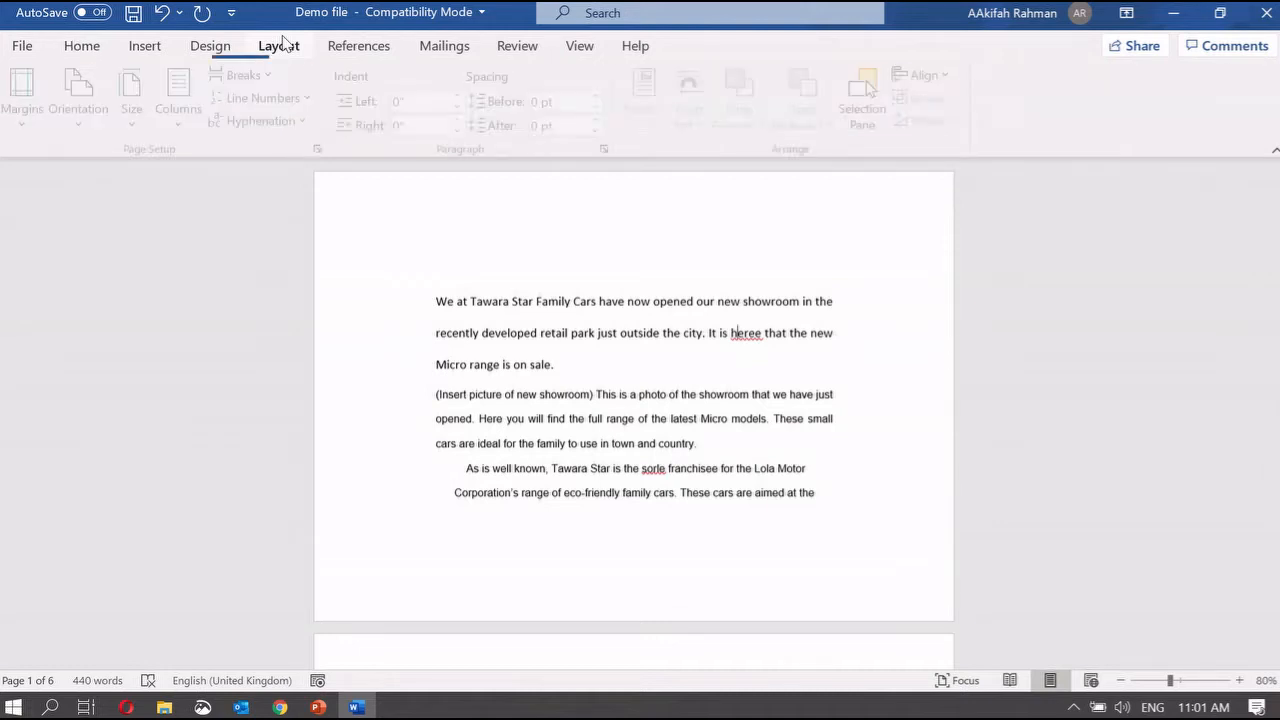
{"action": "left_click", "coordinate": [92, 47]}
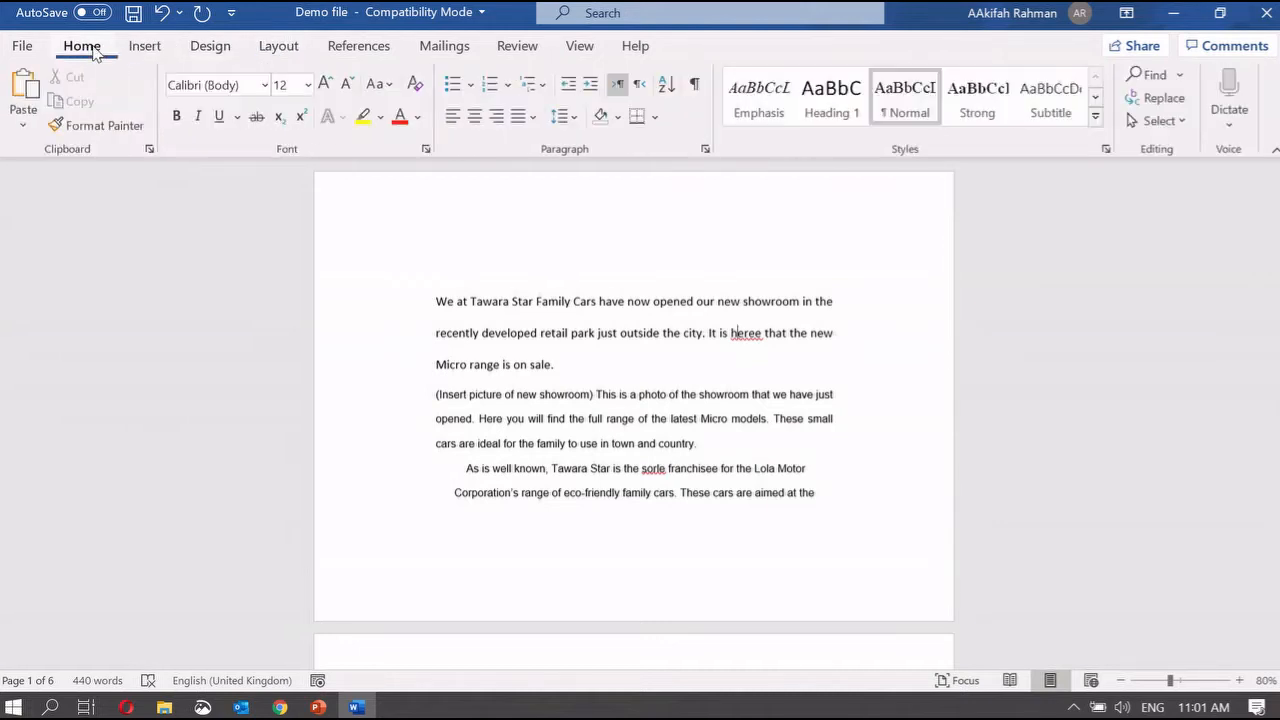
{"action": "left_click", "coordinate": [270, 46]}
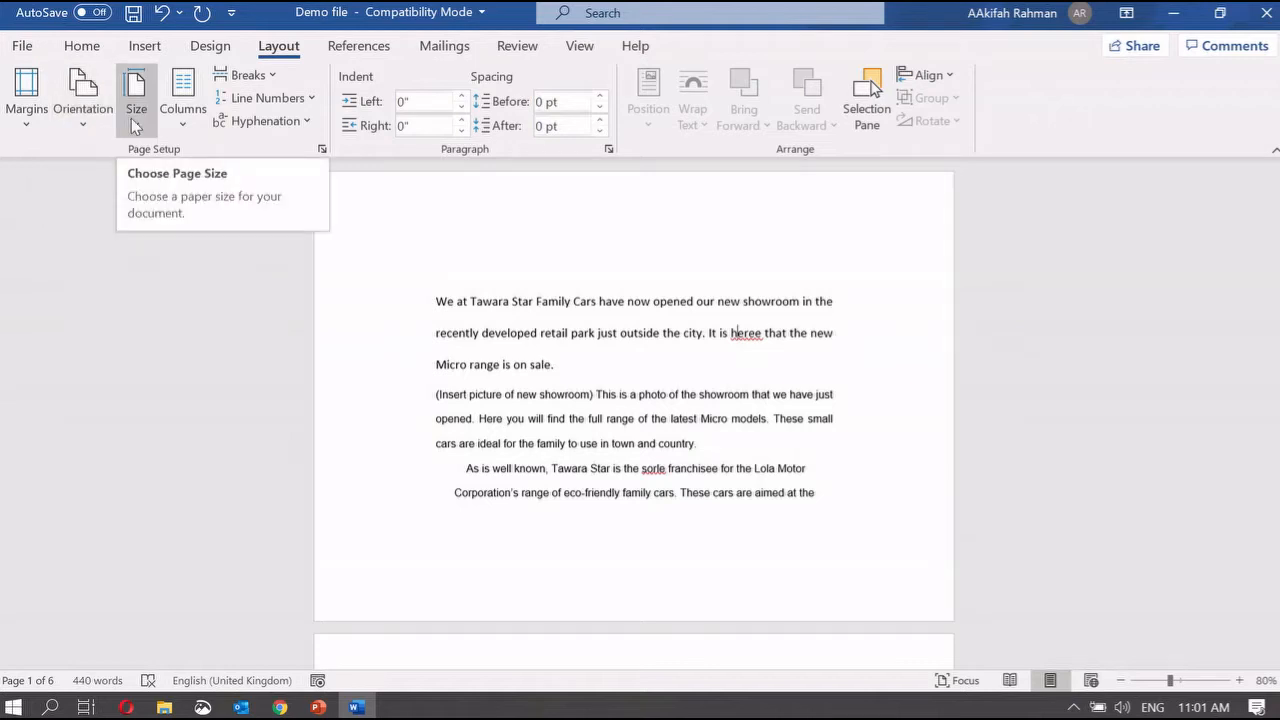
{"action": "left_click", "coordinate": [94, 122]}
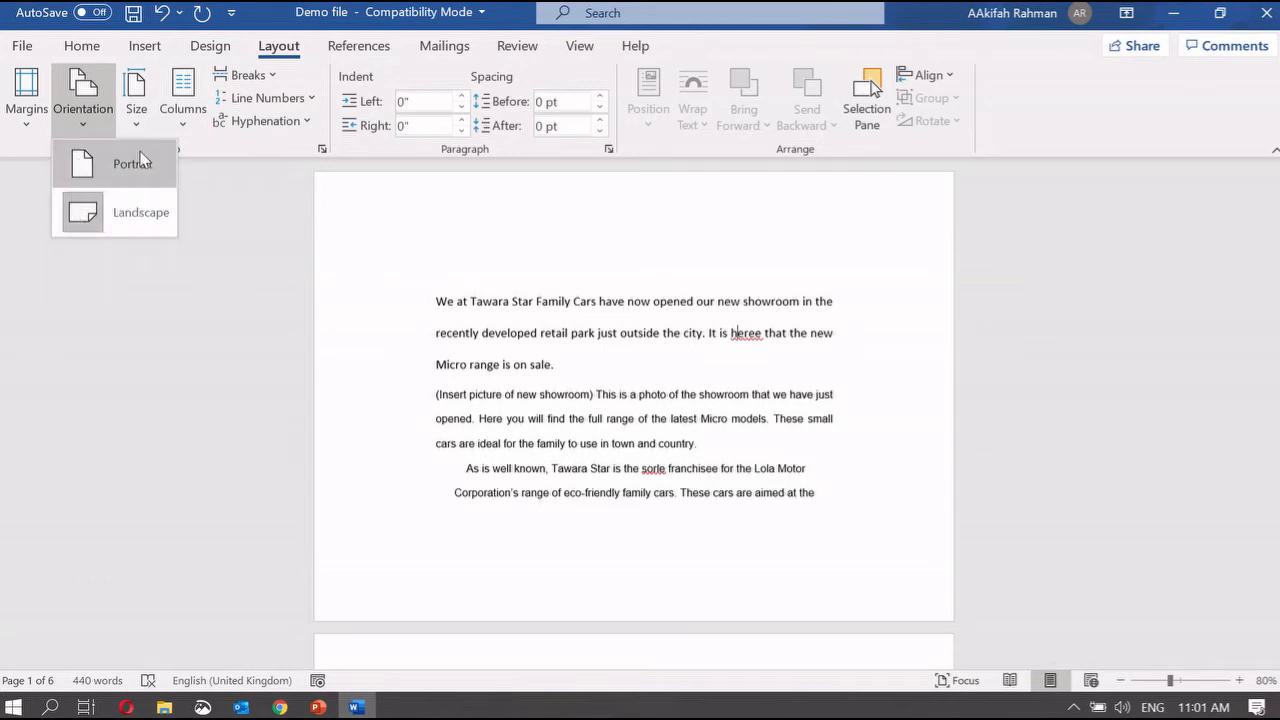
Step: Make the pages Portrait, zoom to 100%, and set the paper size to A4
{"action": "left_click", "coordinate": [140, 160]}
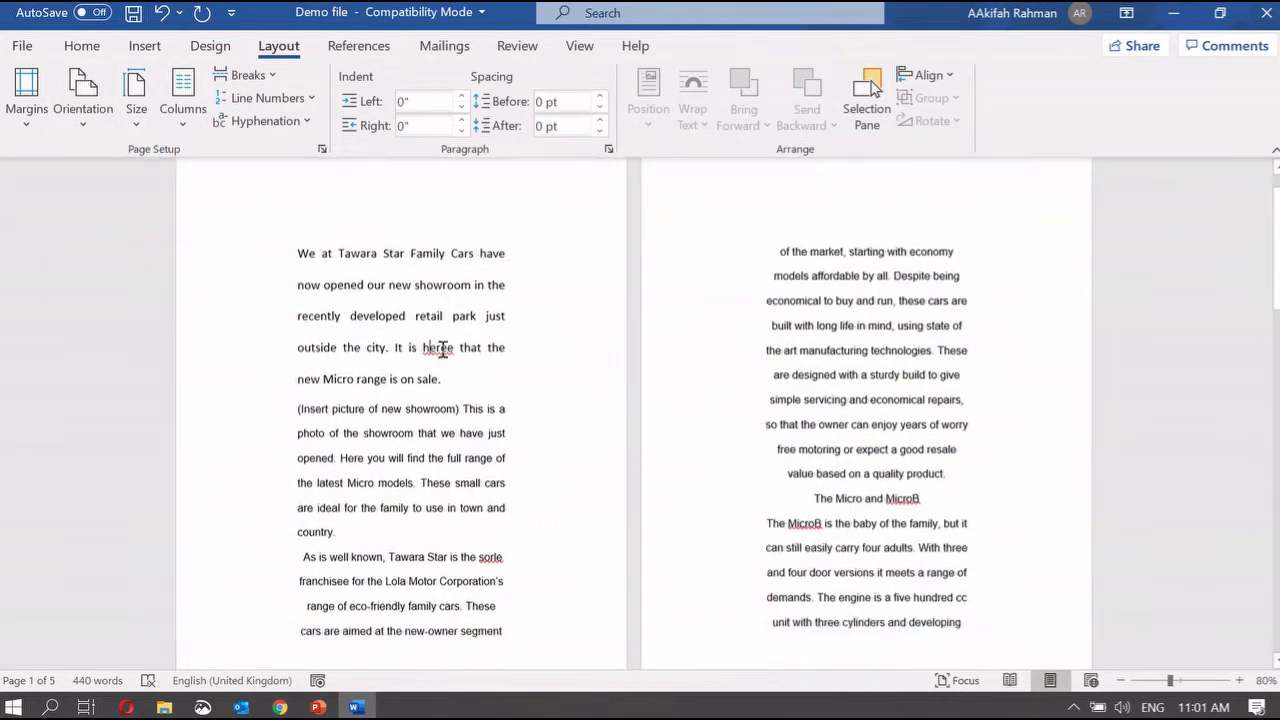
{"action": "scroll", "coordinate": [443, 350], "scroll_direction": "down", "scroll_amount": 3}
{"action": "scroll", "coordinate": [443, 350], "scroll_direction": "up", "scroll_amount": 4}
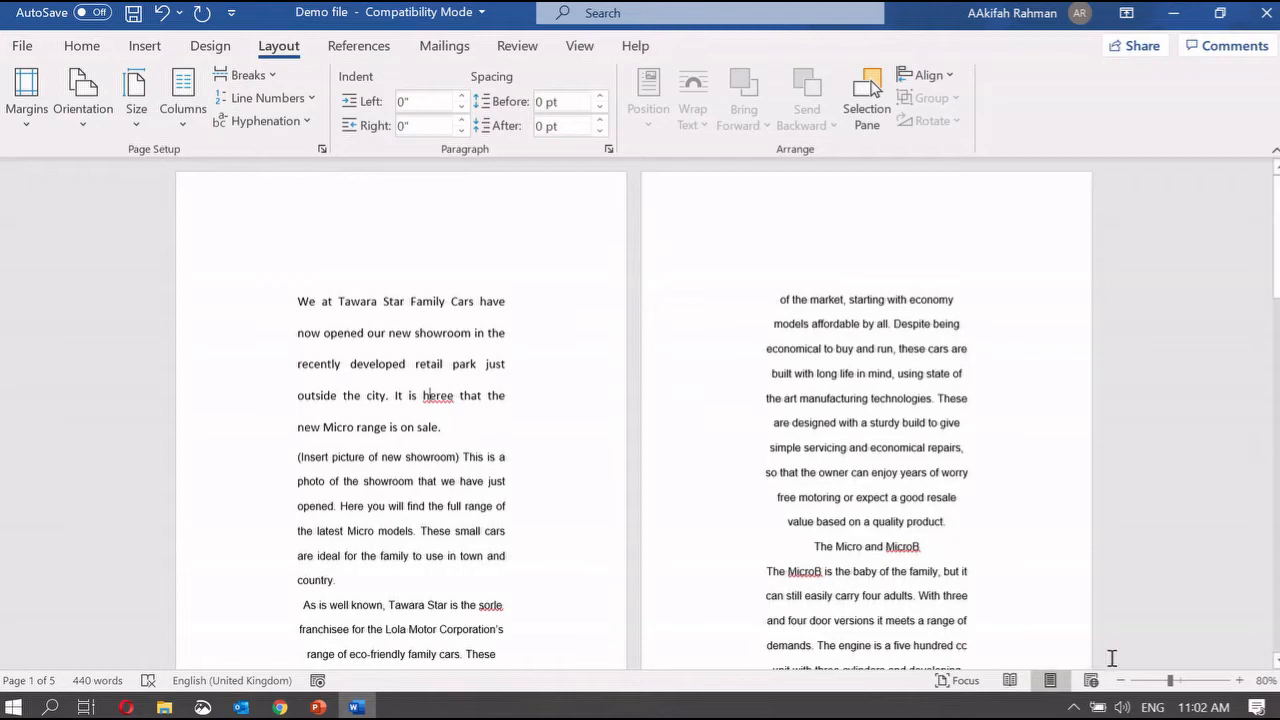
{"action": "left_click", "coordinate": [1238, 680]}
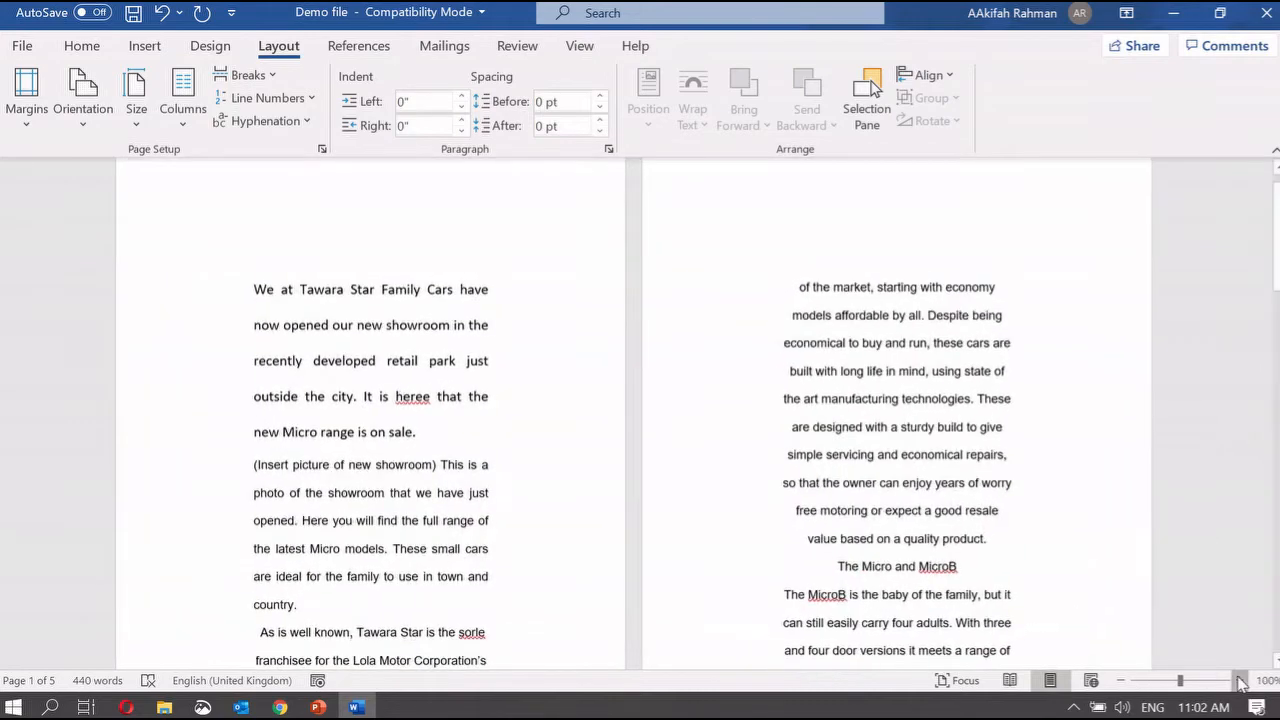
{"action": "left_click", "coordinate": [1238, 680]}
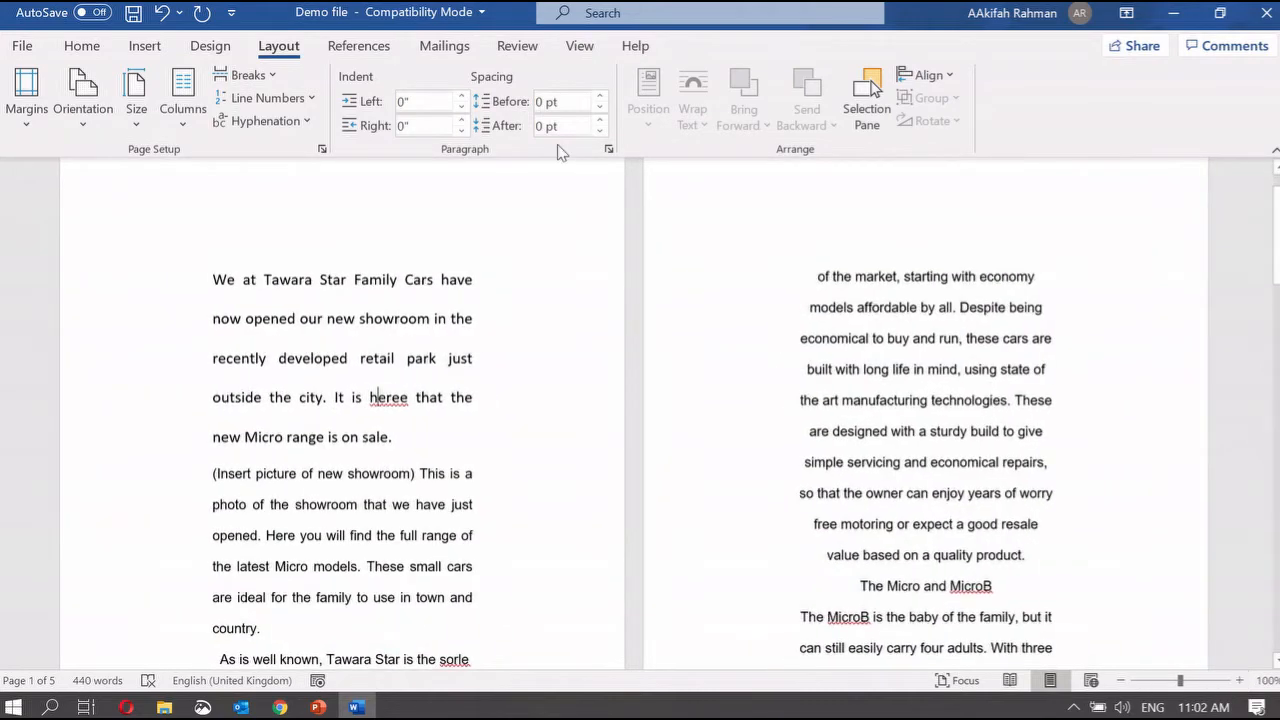
{"action": "left_click", "coordinate": [150, 118]}
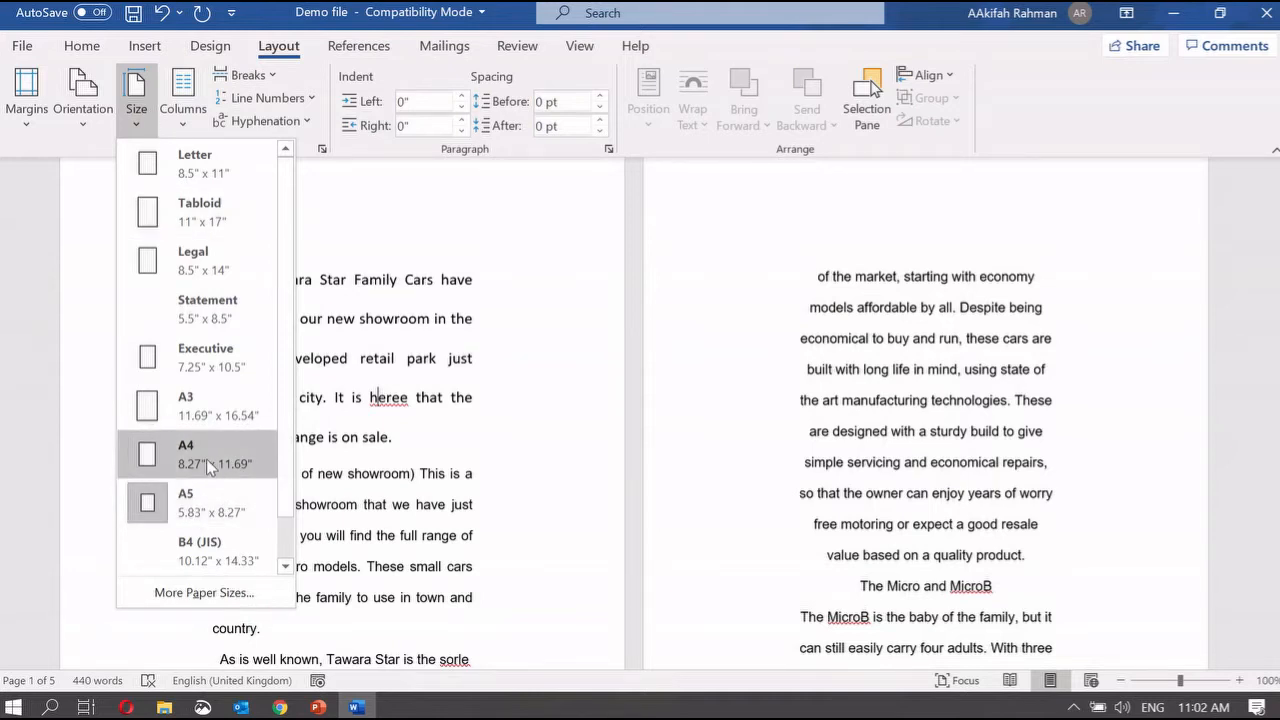
{"action": "left_click", "coordinate": [207, 466]}
{"action": "scroll", "coordinate": [709, 436], "scroll_direction": "down", "scroll_amount": 6}
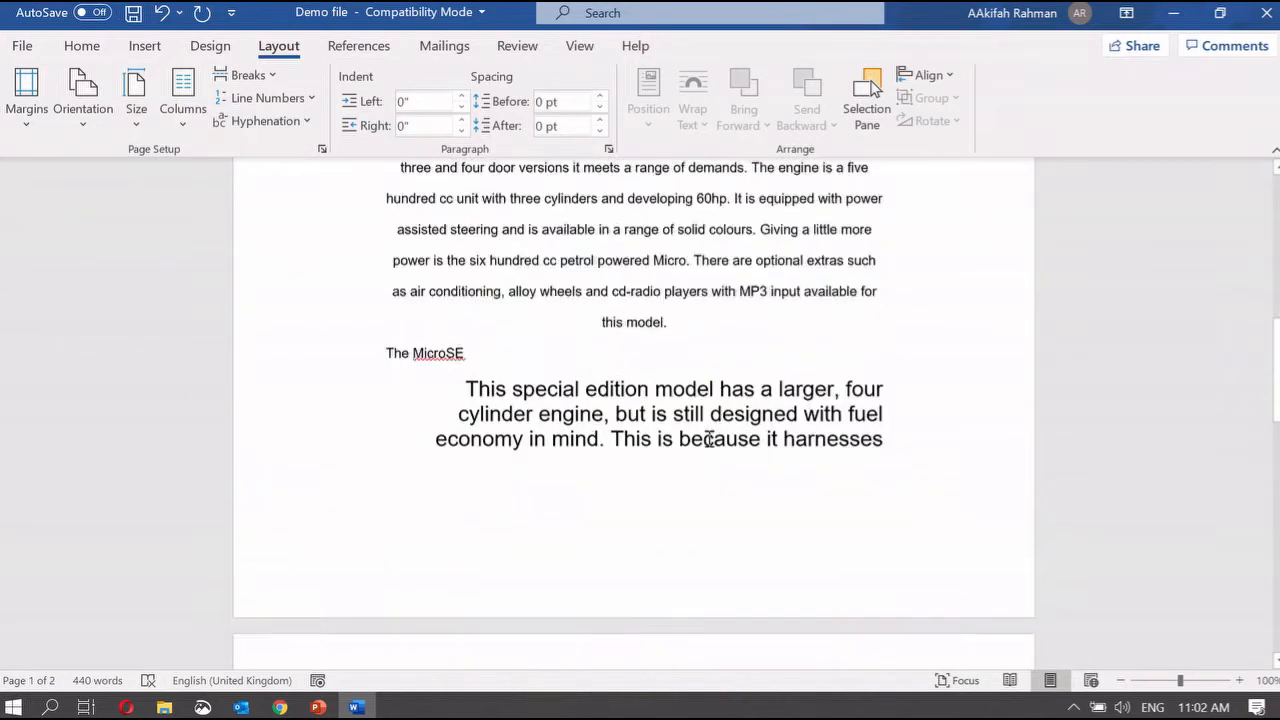
{"action": "scroll", "coordinate": [709, 436], "scroll_direction": "up", "scroll_amount": 8}
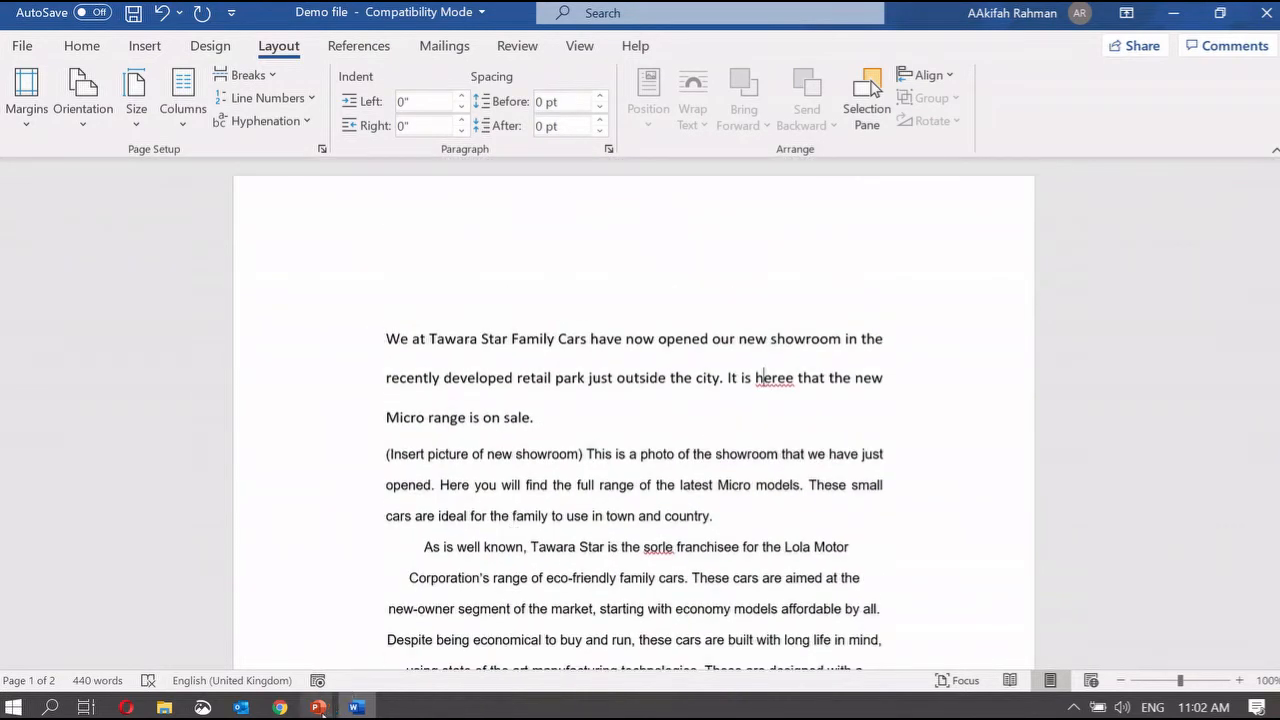
Step: Glance at the PowerPoint slideshow, then bring the Word Demo file back to the front
{"action": "mouse_move", "coordinate": [320, 709]}
{"action": "left_click", "coordinate": [523, 662]}
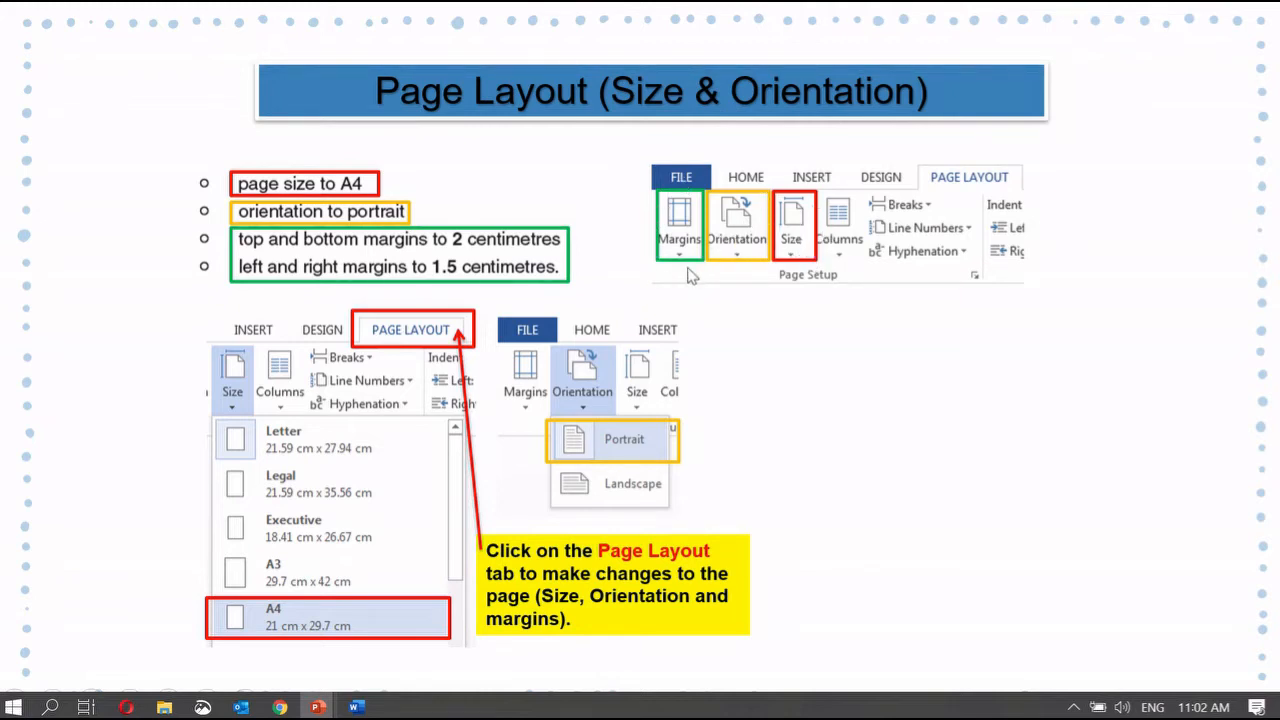
{"action": "left_click", "coordinate": [355, 707]}
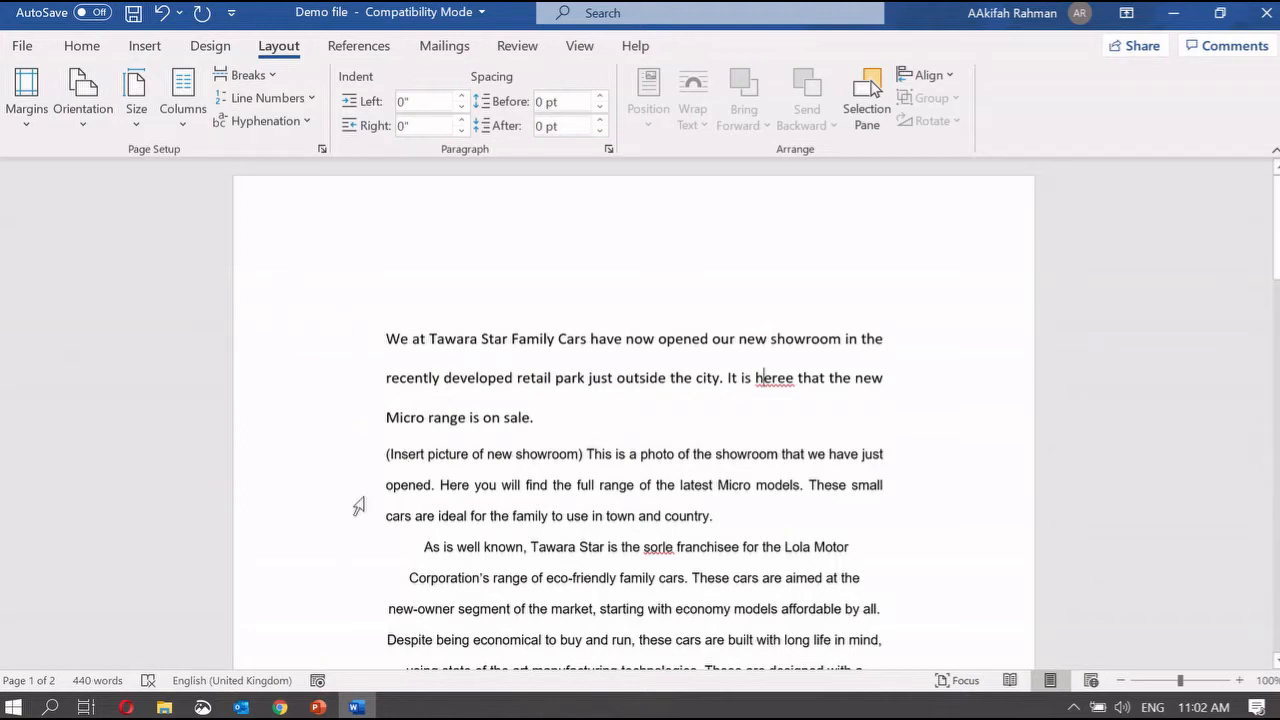
Step: Open the Page Setup dialog via Margins > Custom Margins, showing 1.58" on all sides
{"action": "left_click", "coordinate": [30, 118]}
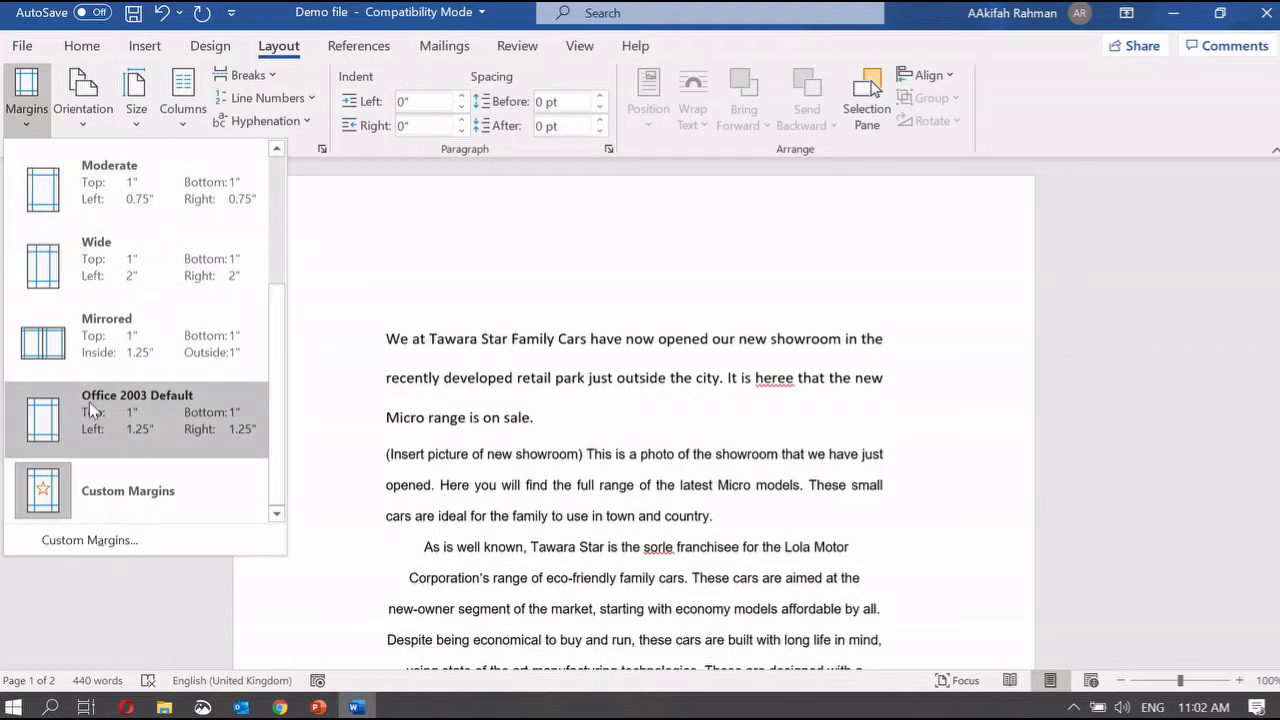
{"action": "left_click", "coordinate": [103, 481]}
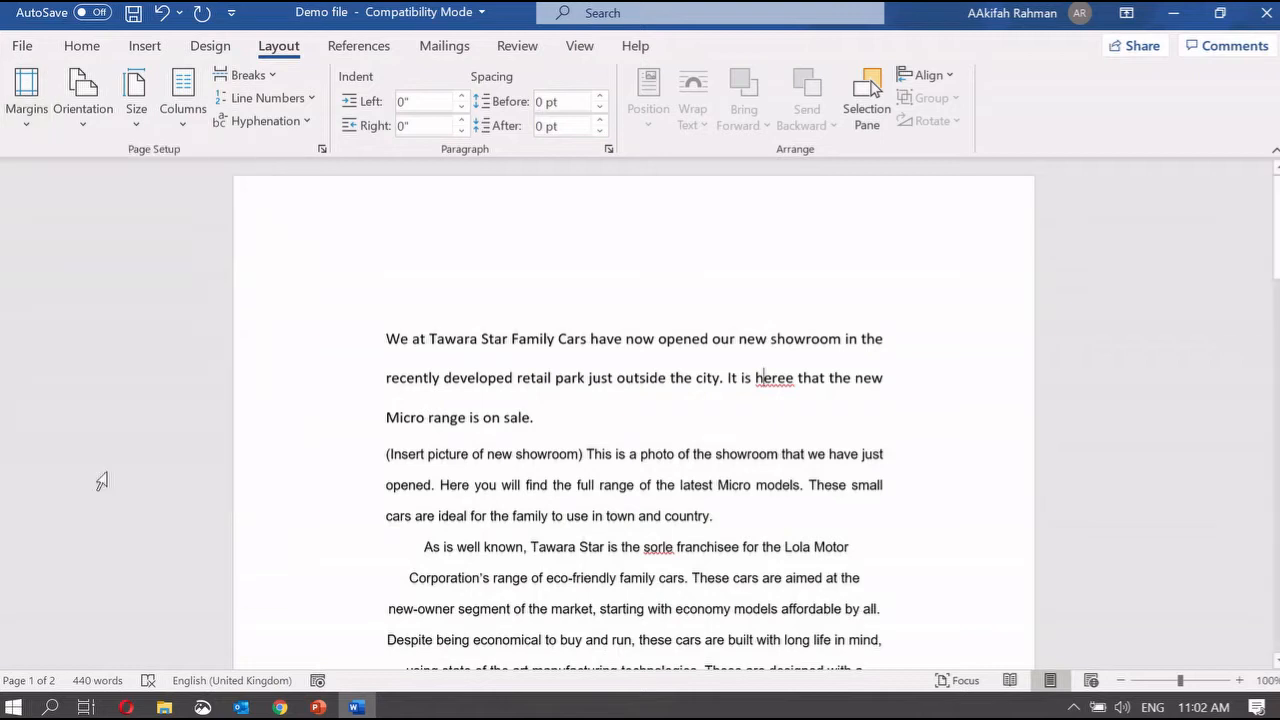
{"action": "left_click", "coordinate": [27, 95]}
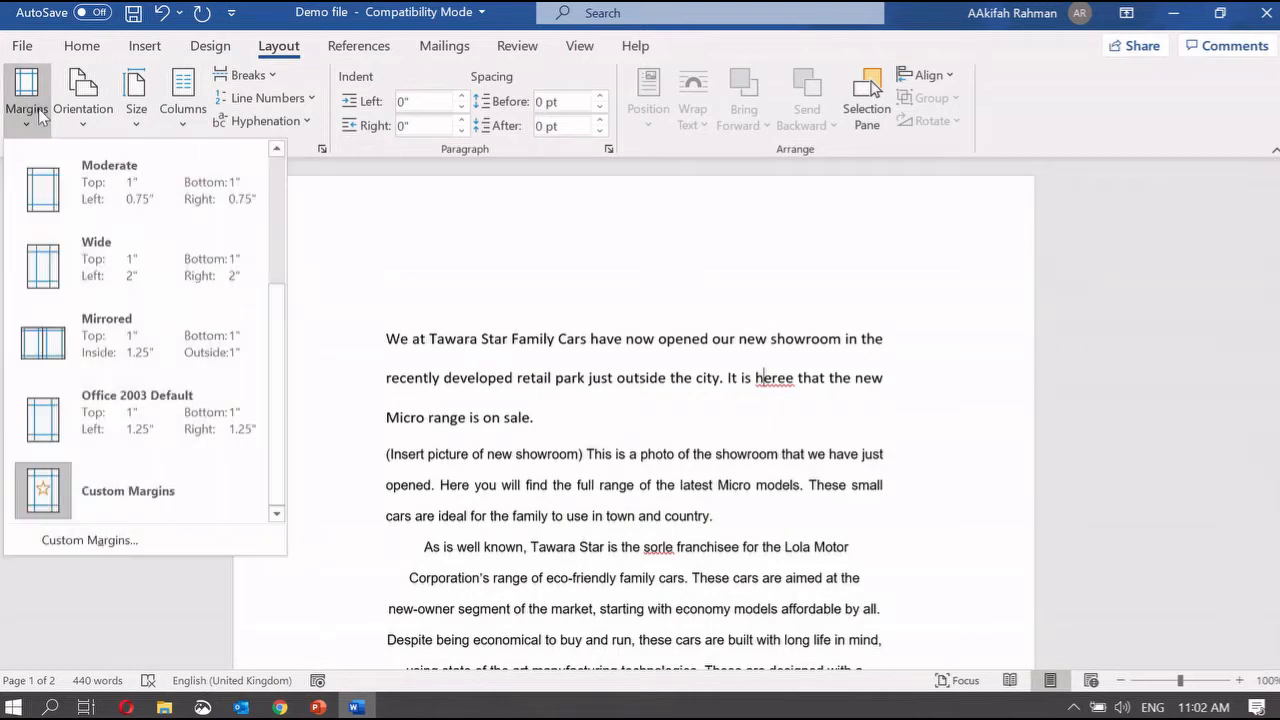
{"action": "left_click", "coordinate": [146, 540]}
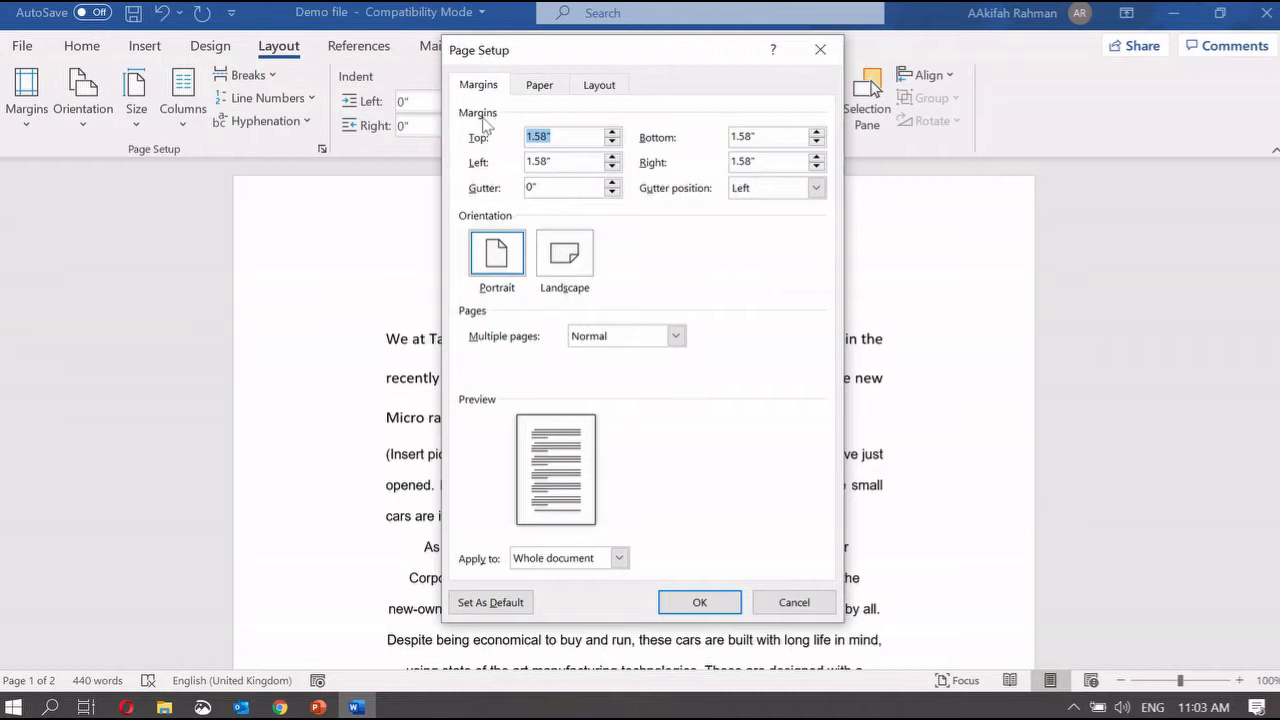
Step: Change the top margin from 1.58" to 1" and apply it
{"action": "left_click", "coordinate": [555, 139]}
{"action": "key", "text": "BackSpace"}
{"action": "key", "text": "BackSpace"}
{"action": "key", "text": "BackSpace"}
{"action": "key", "text": "BackSpace"}
{"action": "type", "text": "\""}
{"action": "left_click", "coordinate": [700, 602]}
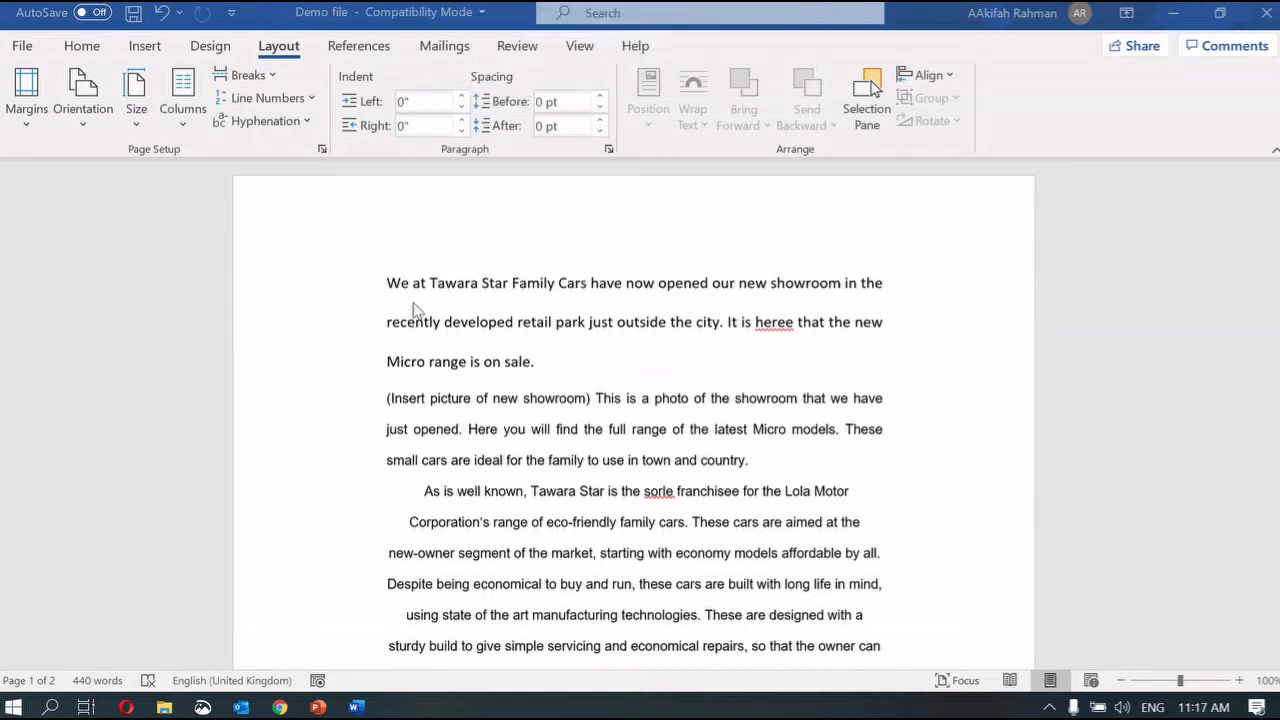
Step: Set the left margin to 1 cm in the Custom Margins dialog
{"action": "left_click", "coordinate": [14, 120]}
{"action": "left_click", "coordinate": [96, 547]}
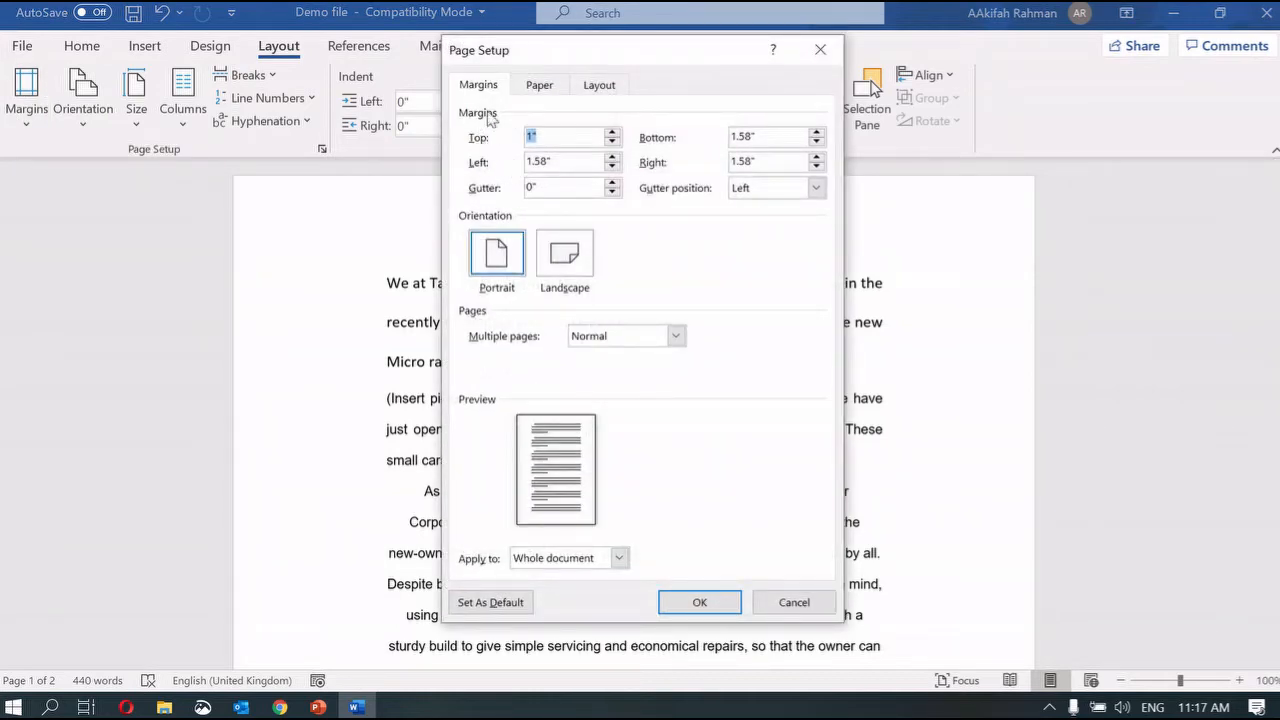
{"action": "left_click", "coordinate": [555, 163]}
{"action": "key", "text": "BackSpace"}
{"action": "key", "text": "BackSpace"}
{"action": "type", "text": "cm"}
{"action": "left_click", "coordinate": [728, 604]}
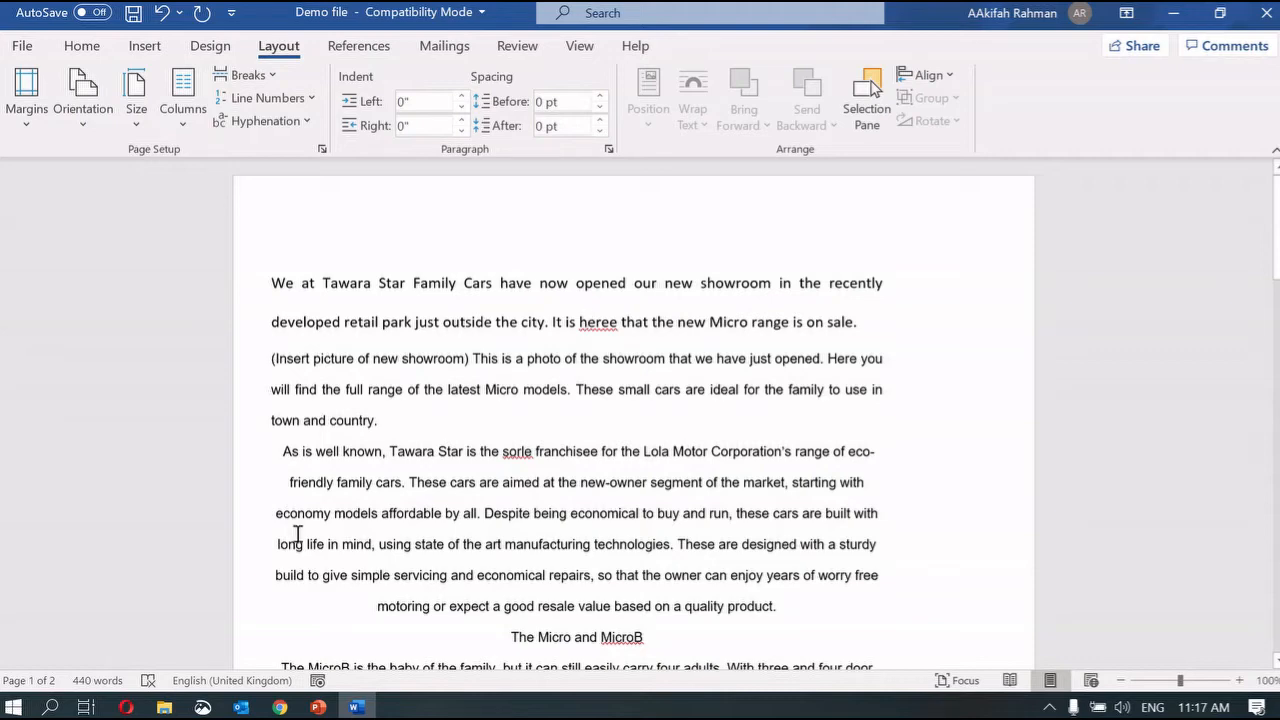
Step: Undo the 1 cm left margin so the page keeps its original margins, then return to the presentation
{"action": "key", "text": "ctrl+z"}
{"action": "key", "text": "ctrl+z"}
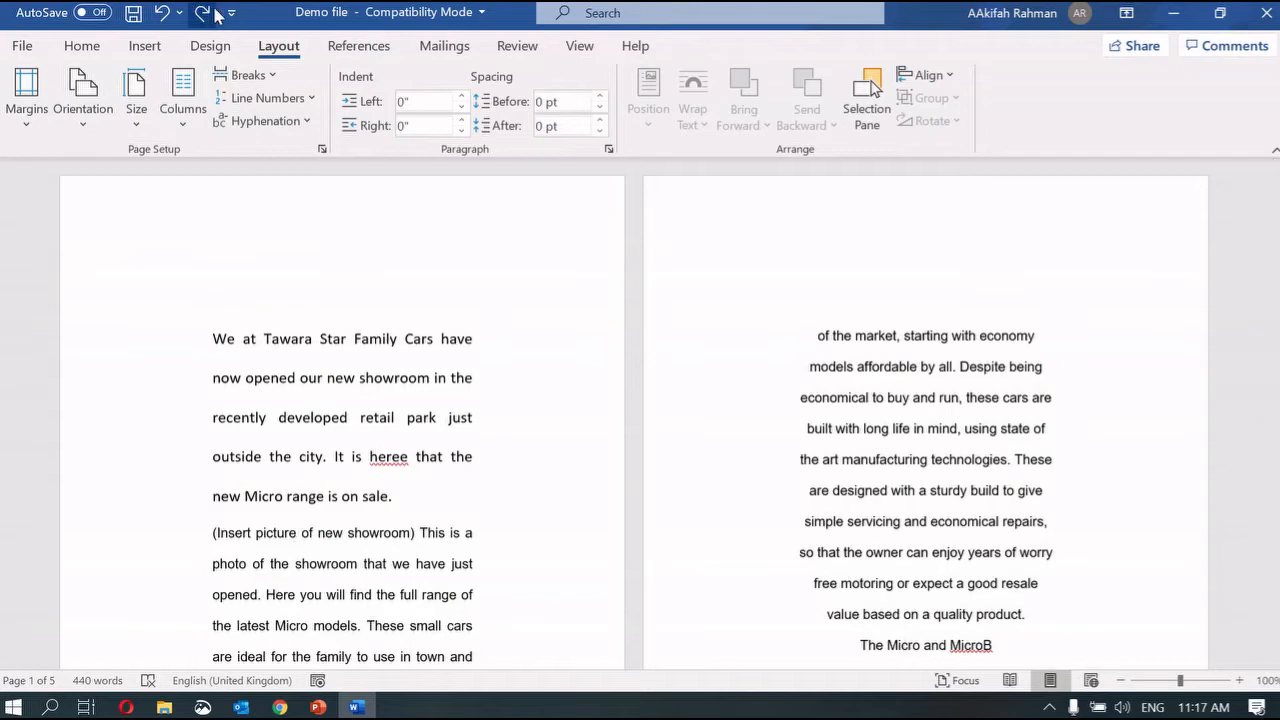
{"action": "key", "text": "ctrl+y"}
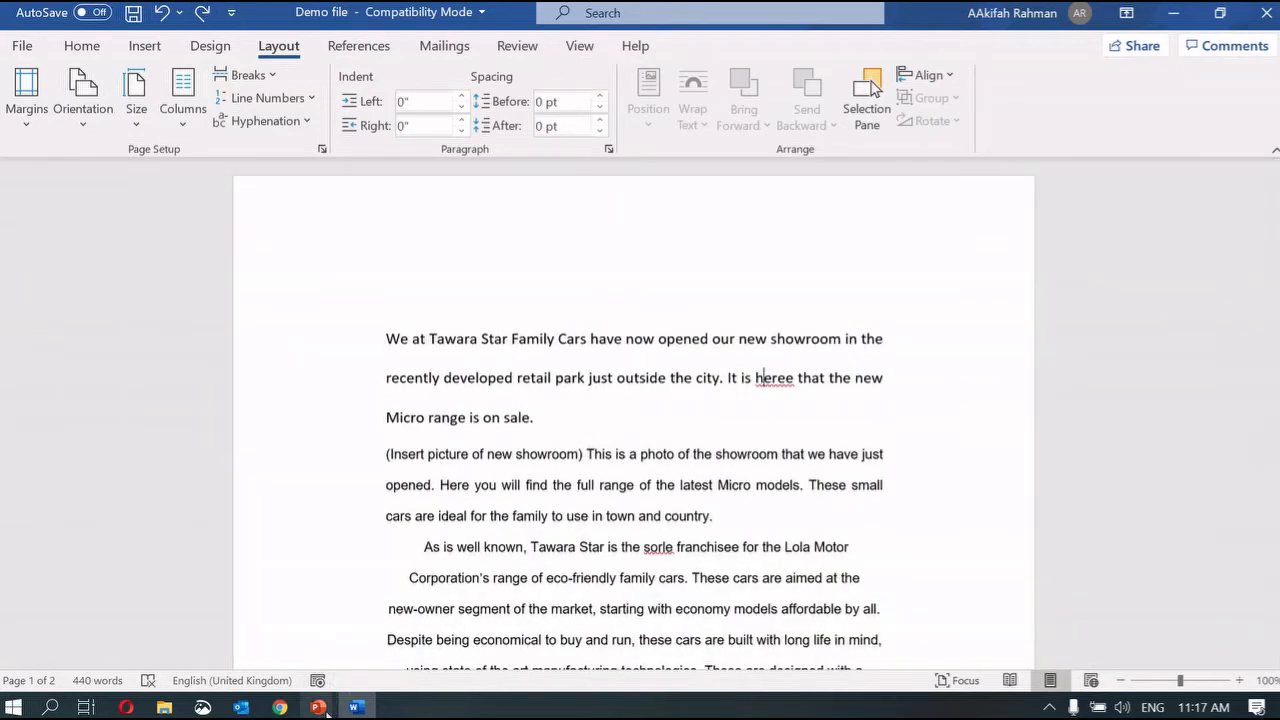
{"action": "left_click", "coordinate": [318, 707]}
{"action": "left_click", "coordinate": [258, 650]}
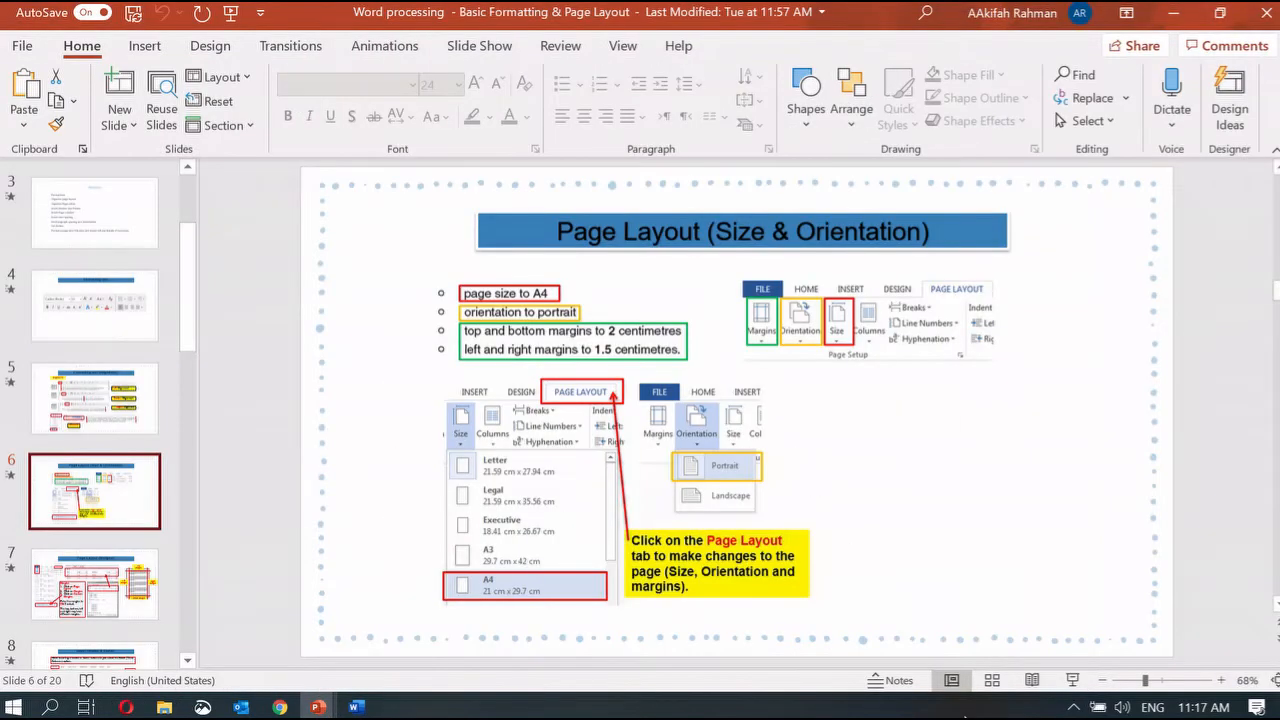
{"action": "left_click", "coordinate": [1073, 697]}
{"action": "key", "text": "Right"}
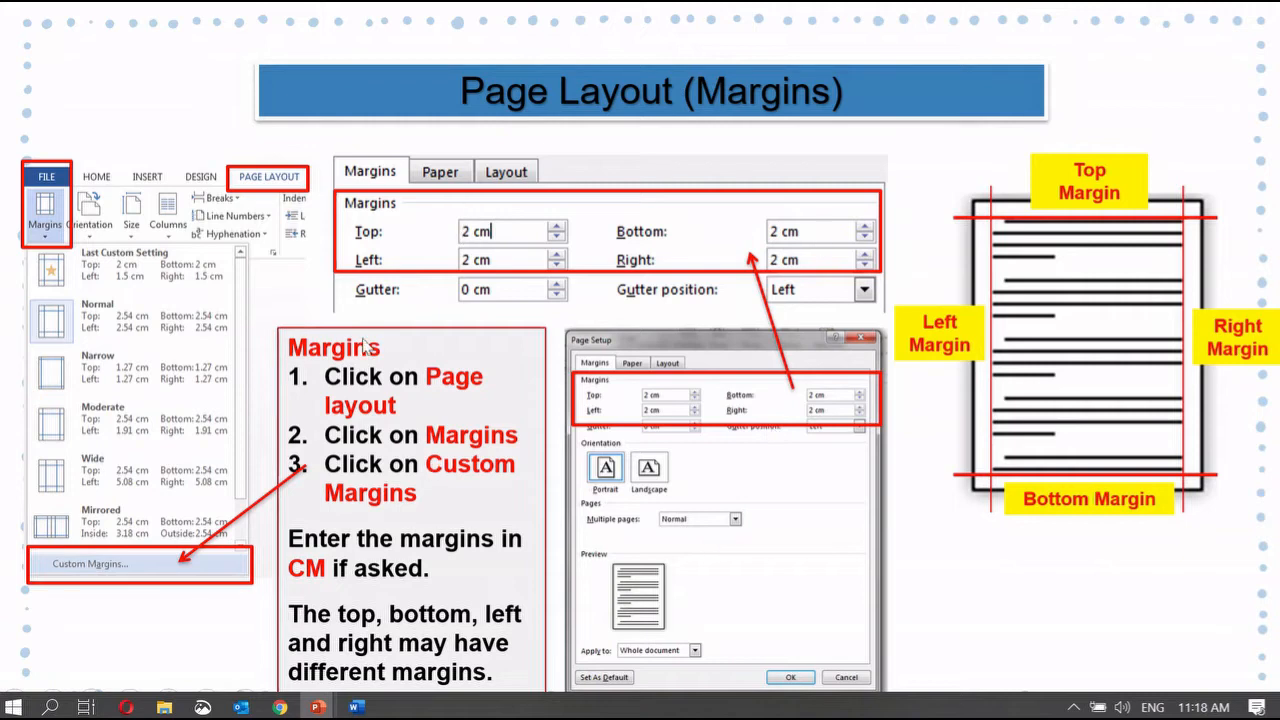
{"action": "left_click", "coordinate": [1004, 609]}
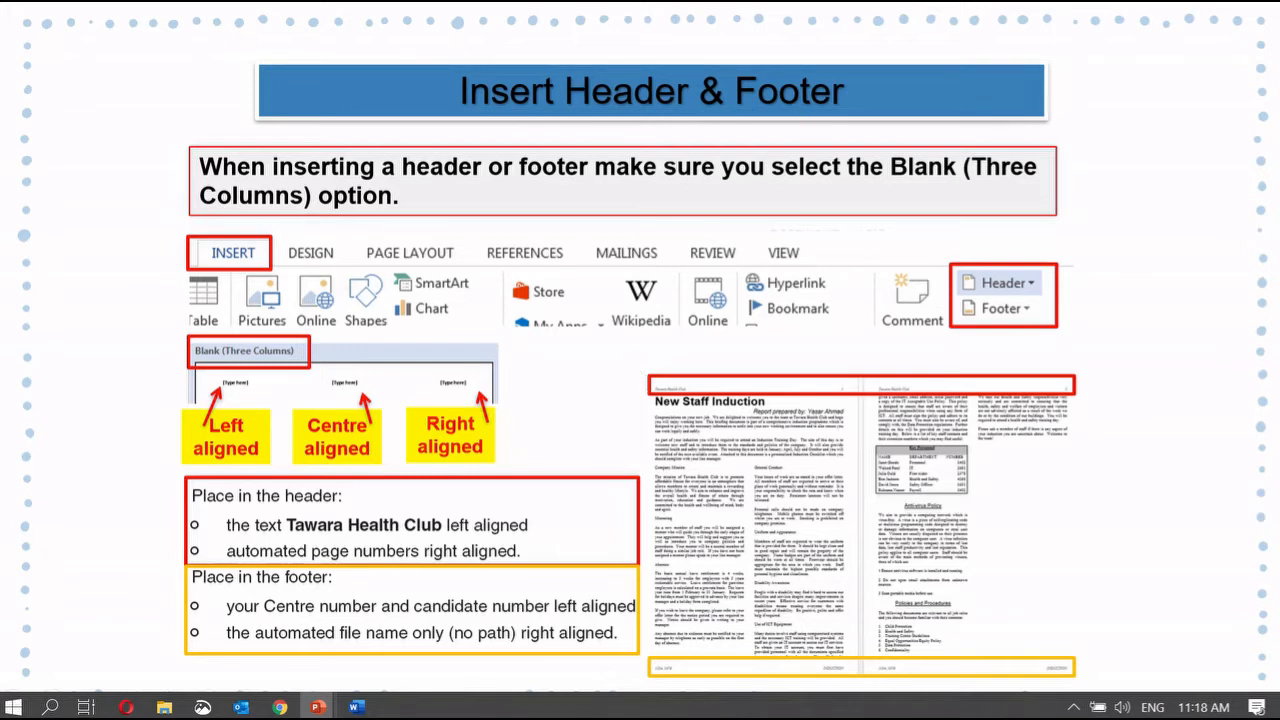
{"action": "left_click", "coordinate": [355, 707]}
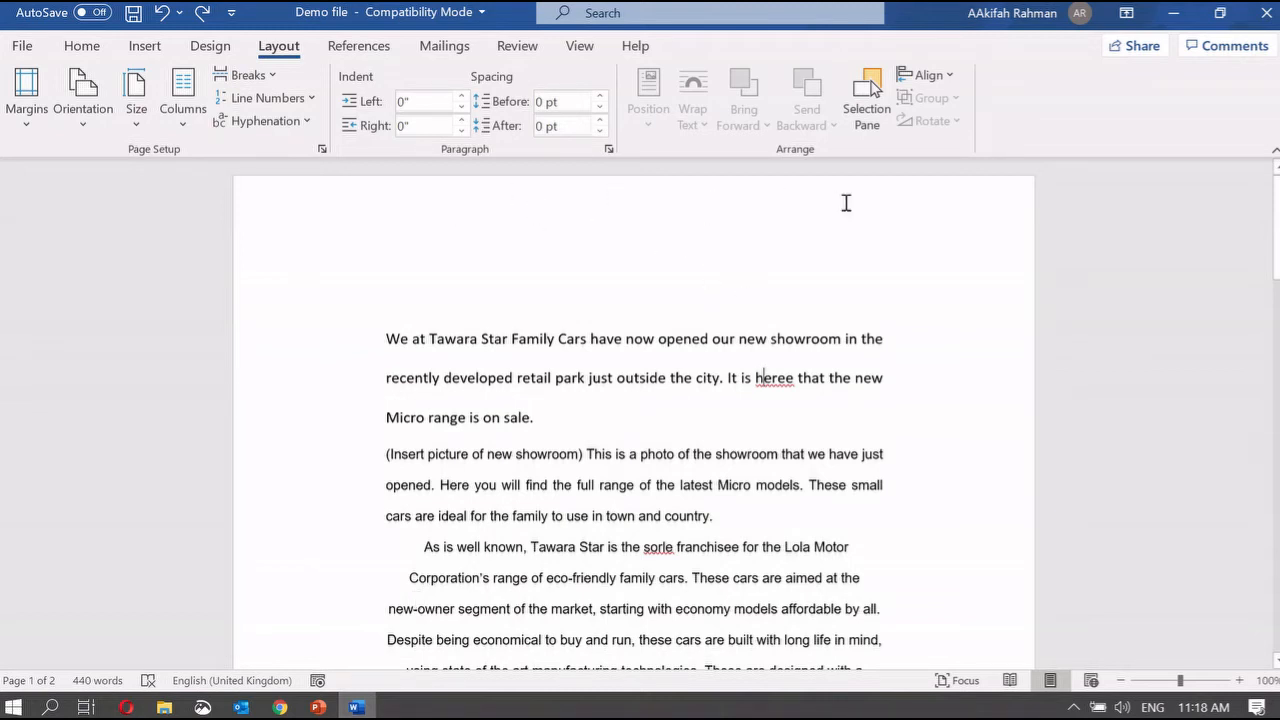
Step: Insert a Blank (Three Columns) header from the Insert tab's Header gallery
{"action": "scroll", "coordinate": [792, 220], "scroll_direction": "down", "scroll_amount": 3}
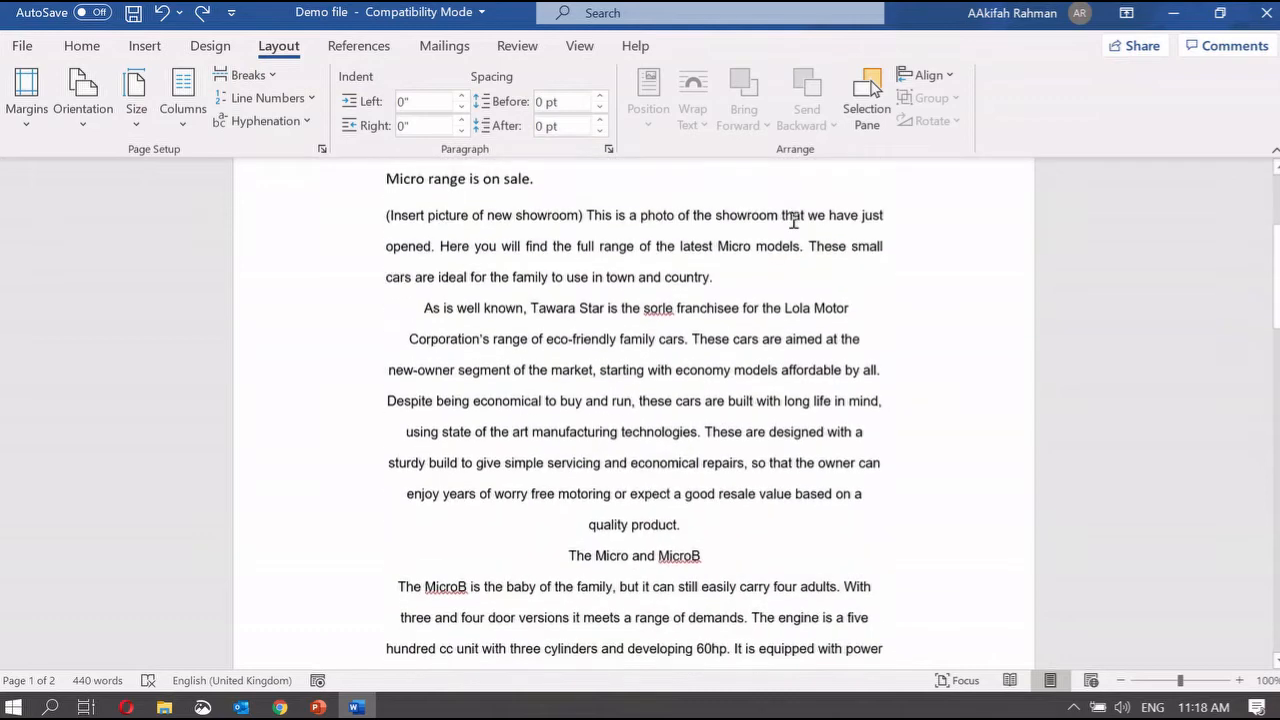
{"action": "scroll", "coordinate": [792, 220], "scroll_direction": "down", "scroll_amount": 5}
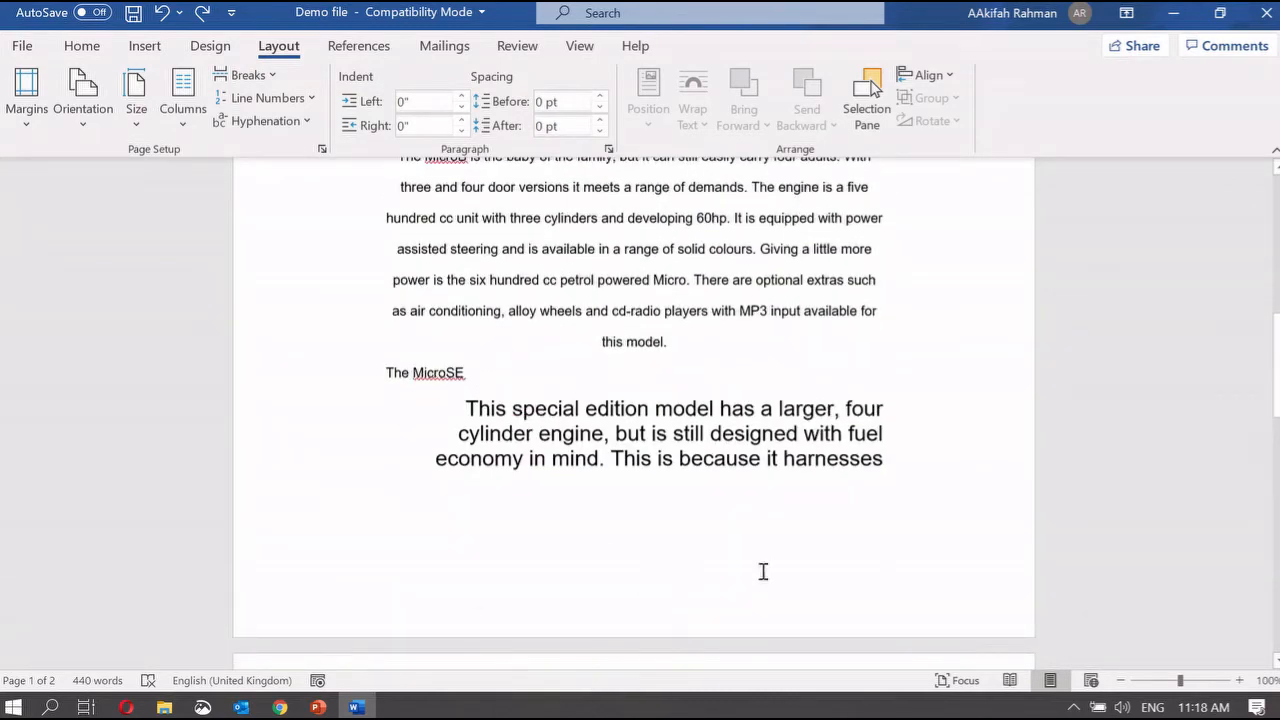
{"action": "scroll", "coordinate": [636, 580], "scroll_direction": "up", "scroll_amount": 8}
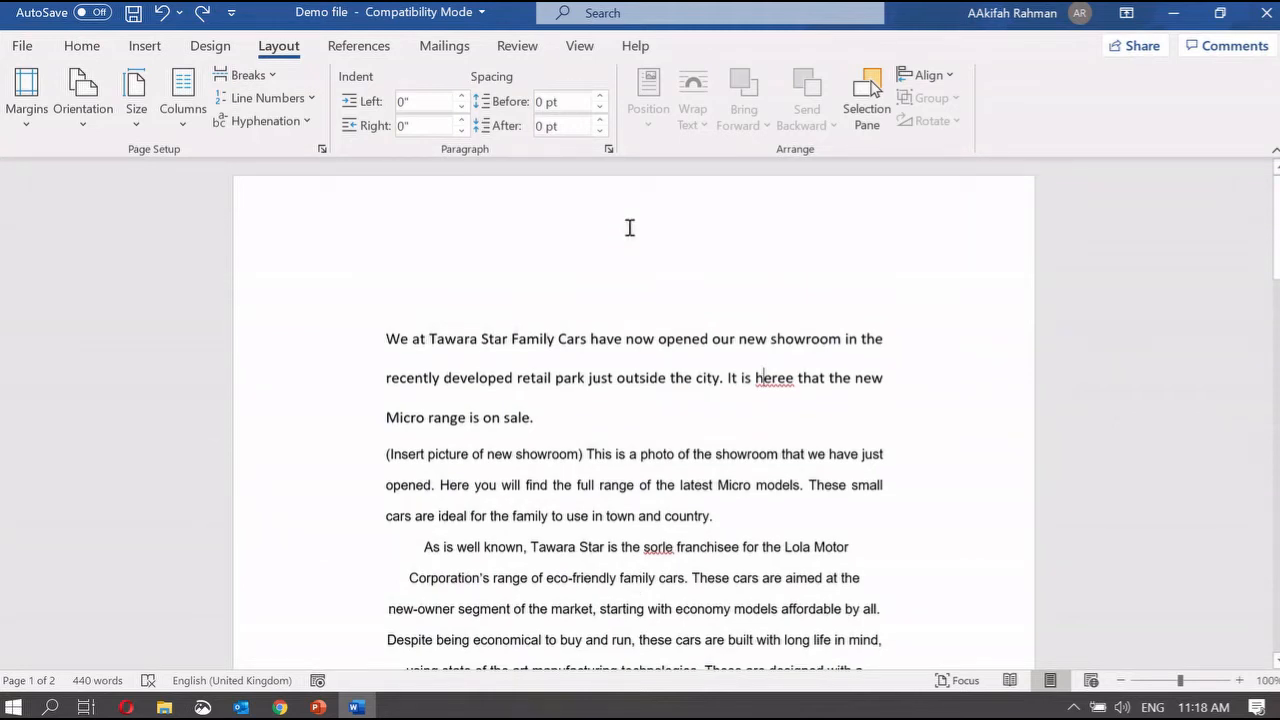
{"action": "left_click", "coordinate": [146, 48]}
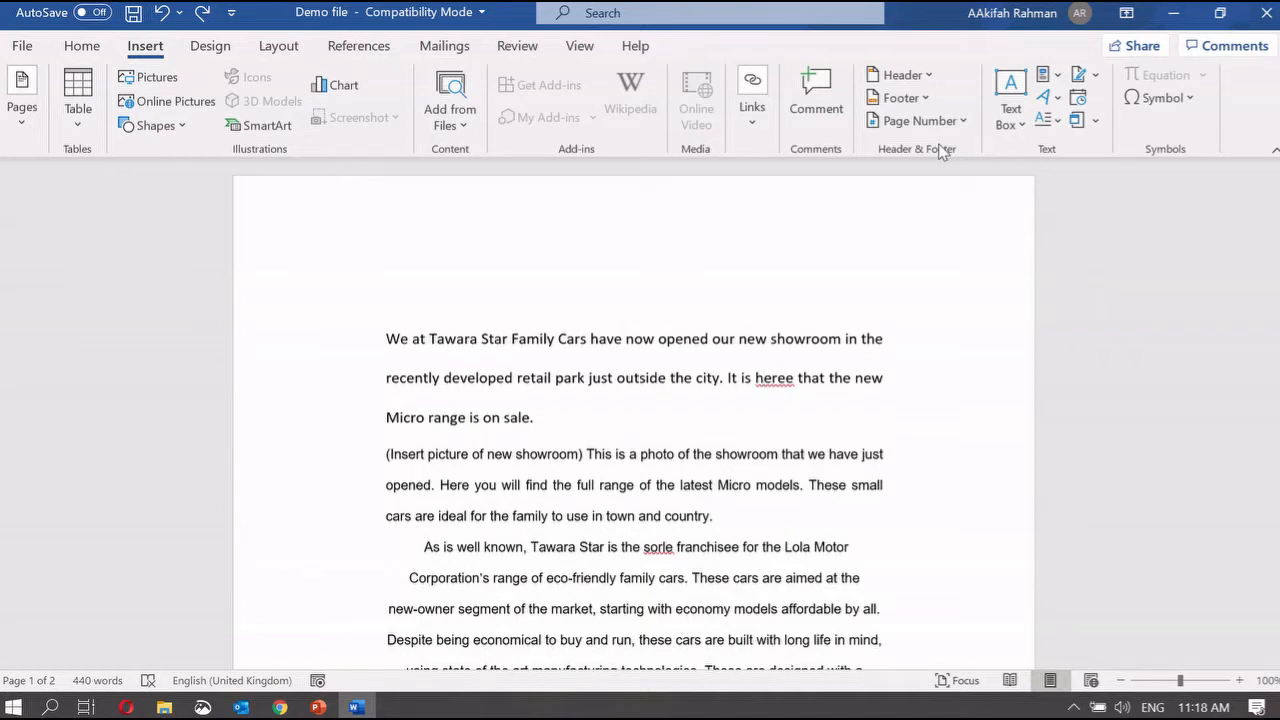
{"action": "left_click", "coordinate": [918, 75]}
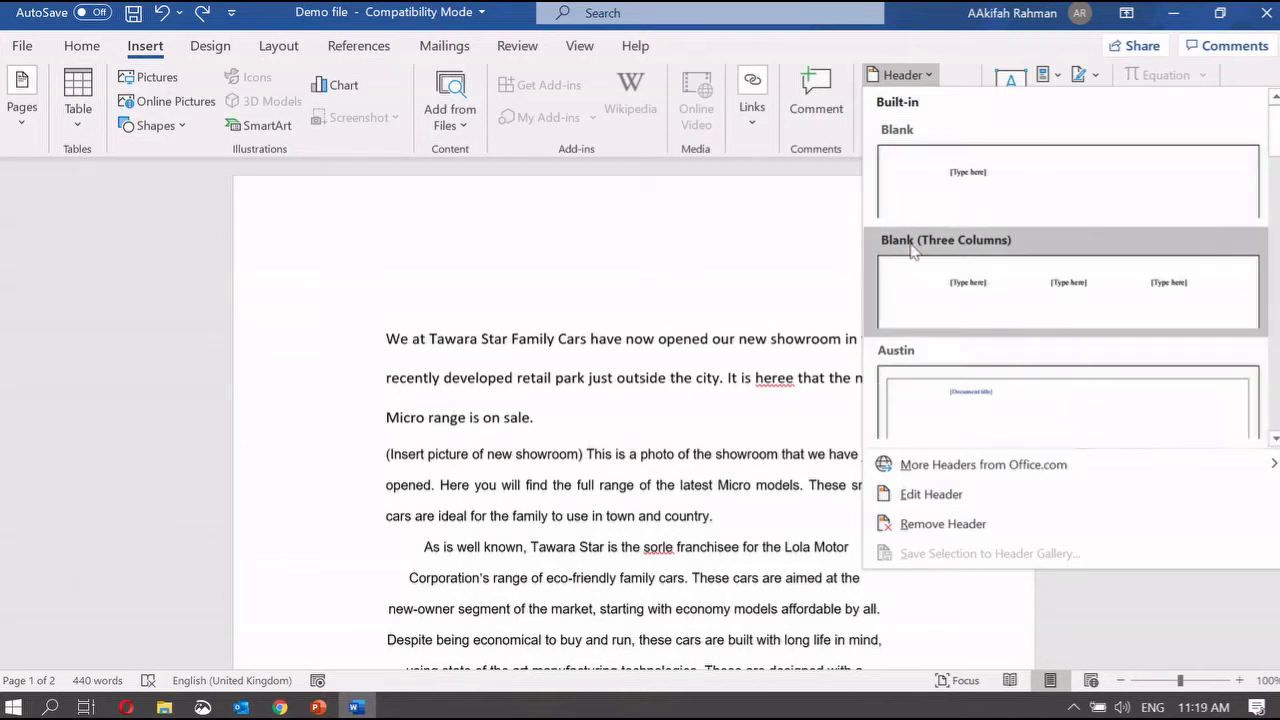
{"action": "left_click", "coordinate": [1014, 275]}
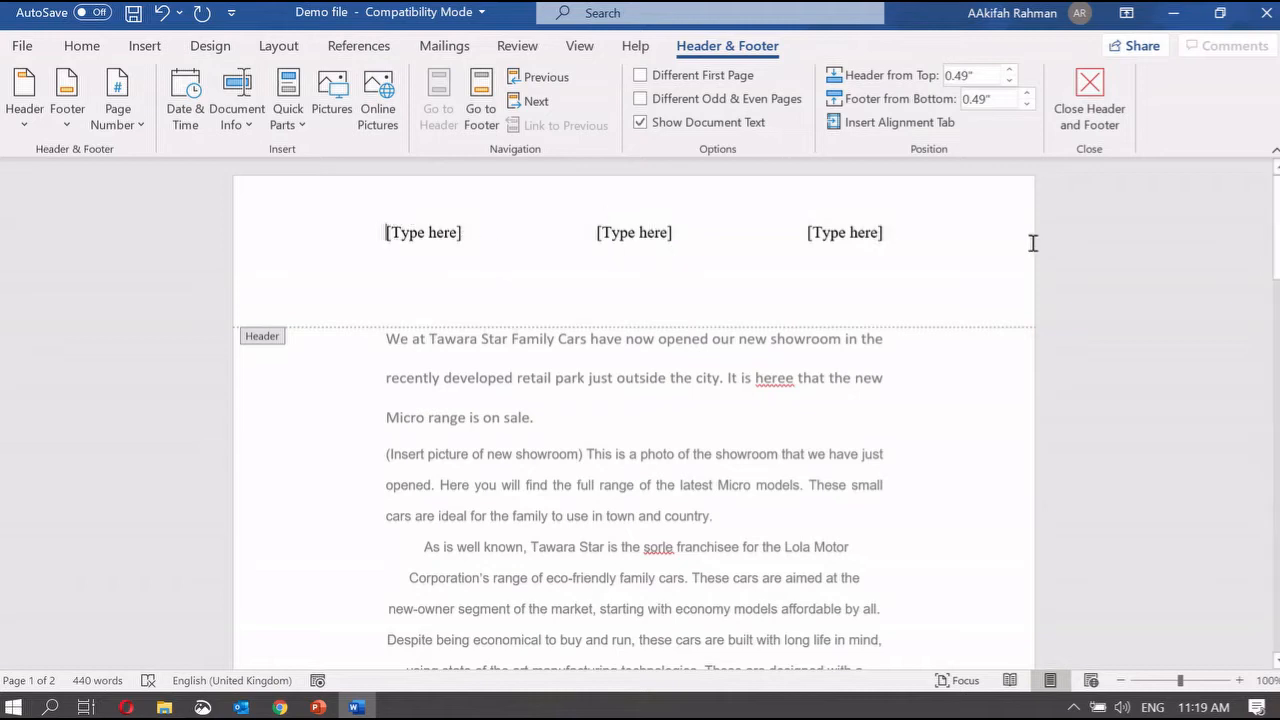
Step: Type the author's name in the left header placeholder and replace the right one with 9D
{"action": "left_click", "coordinate": [440, 234]}
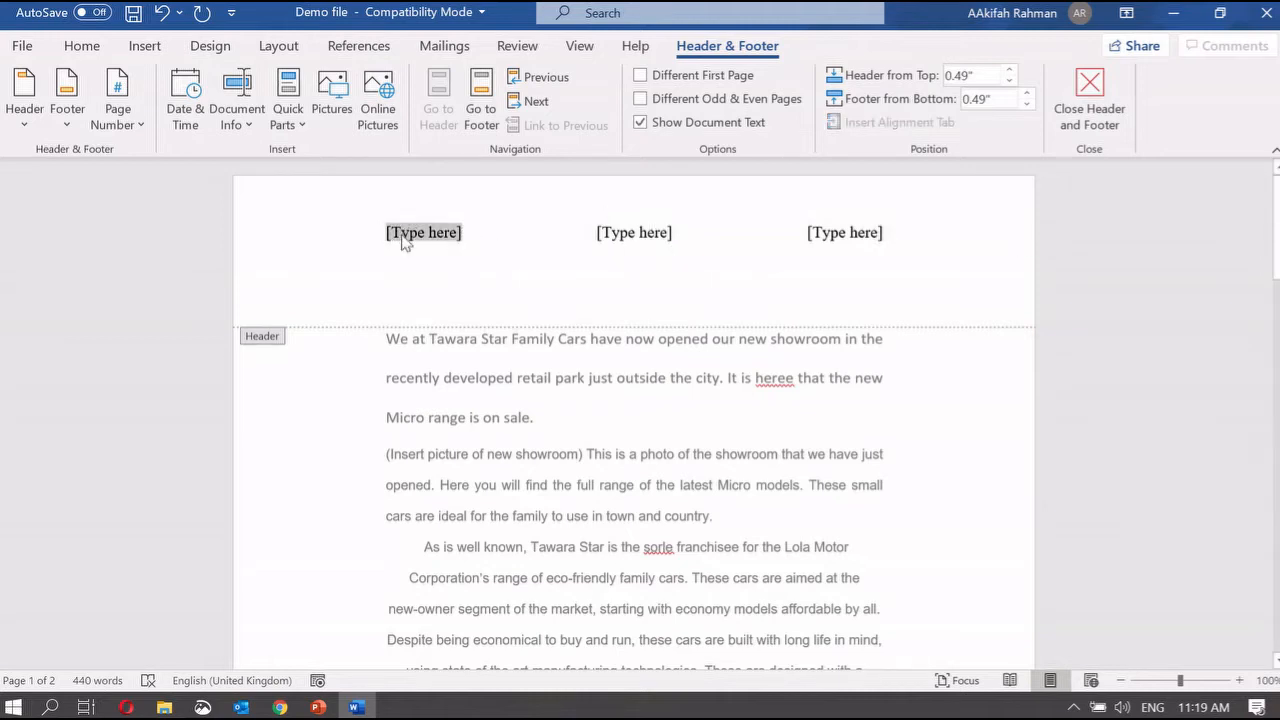
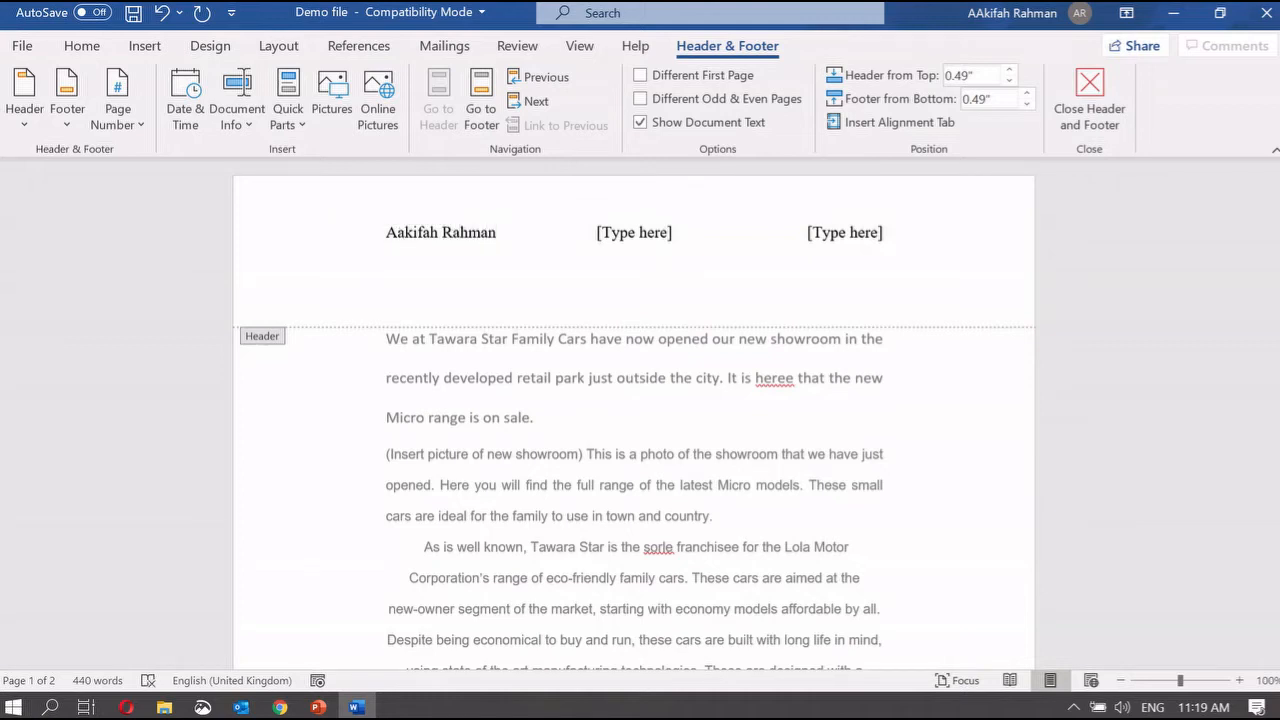
{"action": "left_click", "coordinate": [680, 232]}
{"action": "left_click", "coordinate": [886, 234]}
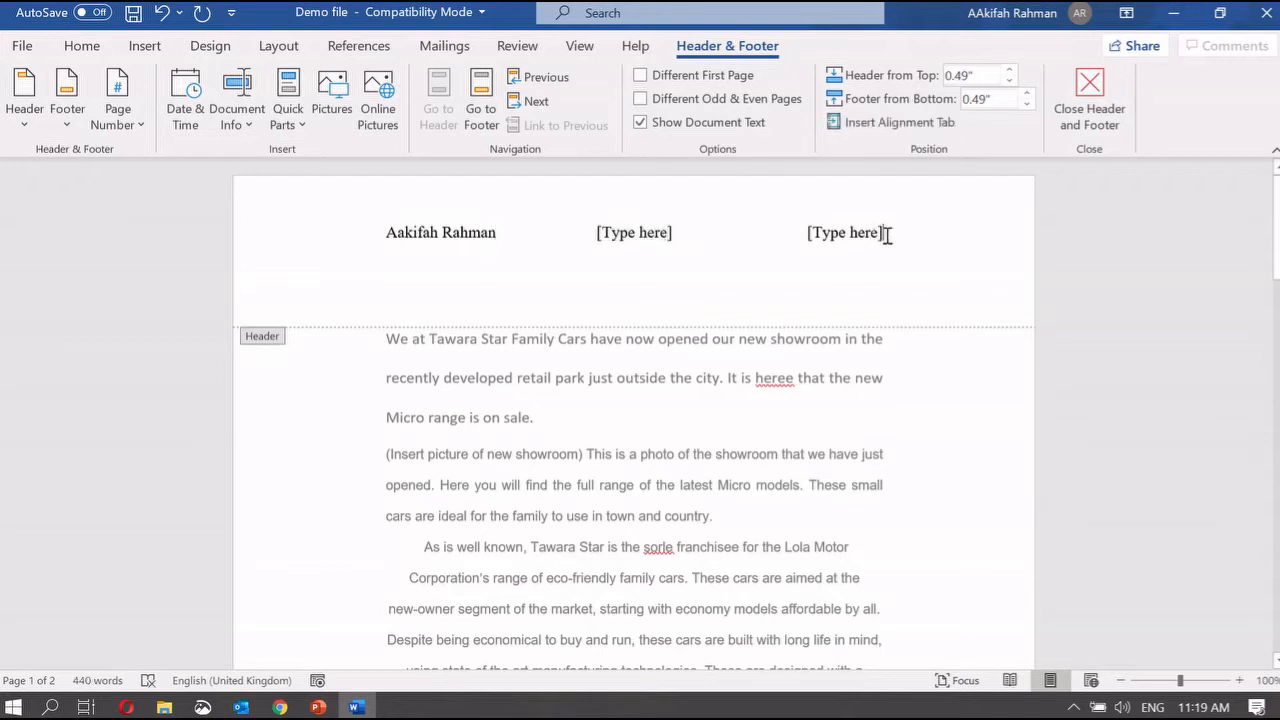
{"action": "left_click_drag", "start_coordinate": [886, 234], "coordinate": [808, 236]}
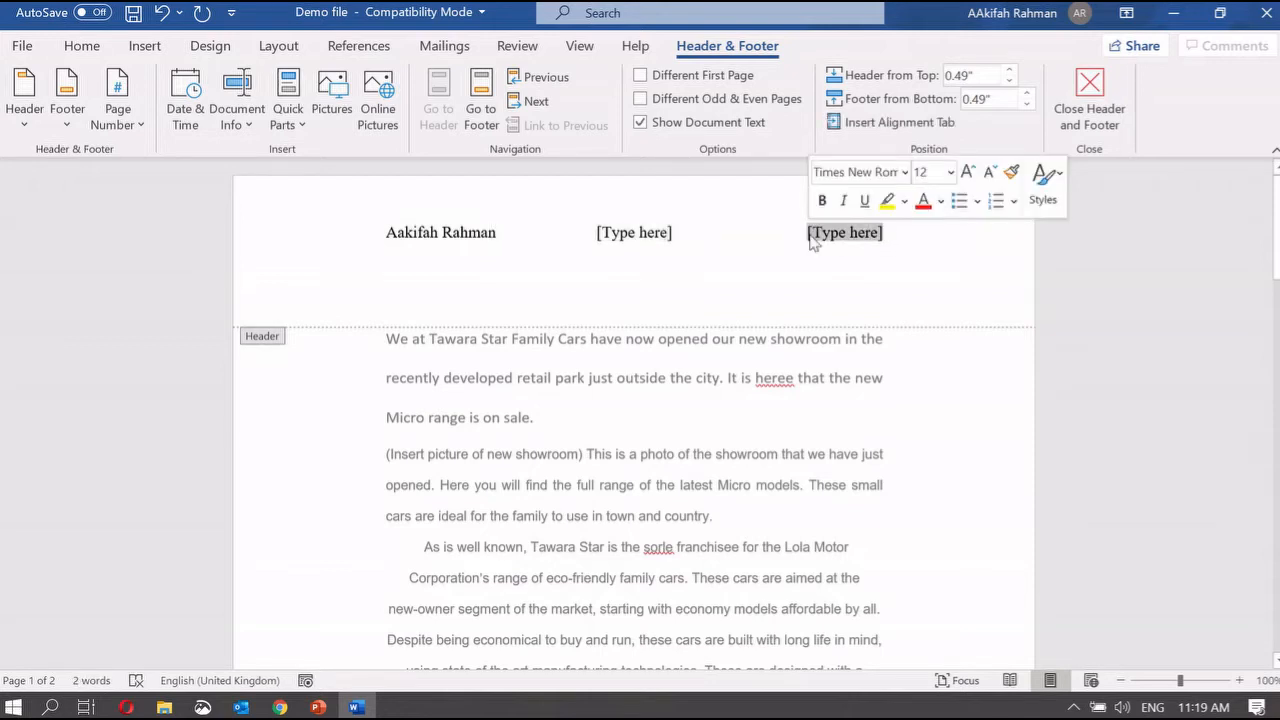
{"action": "type", "text": "9D"}
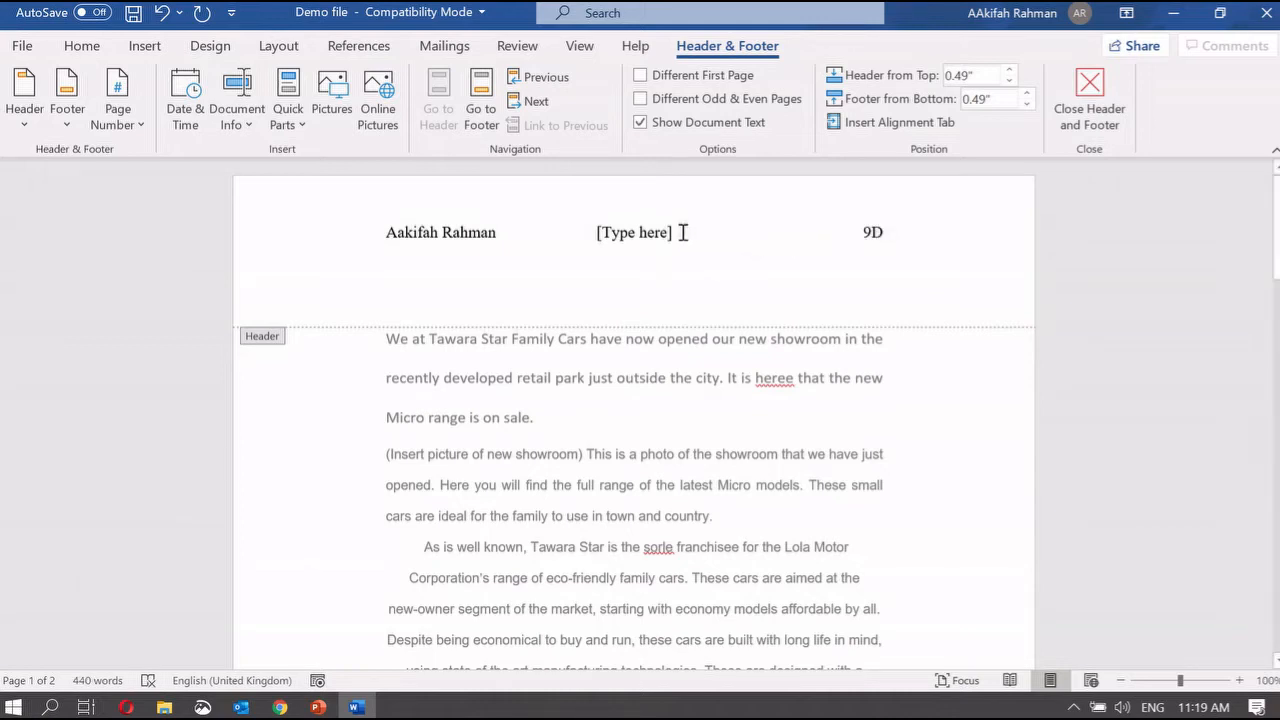
Step: Delete the centre header placeholder and close header editing, checking both pages
{"action": "left_click_drag", "start_coordinate": [683, 232], "coordinate": [622, 233]}
{"action": "key", "text": "BackSpace"}
{"action": "double_click", "coordinate": [811, 395]}
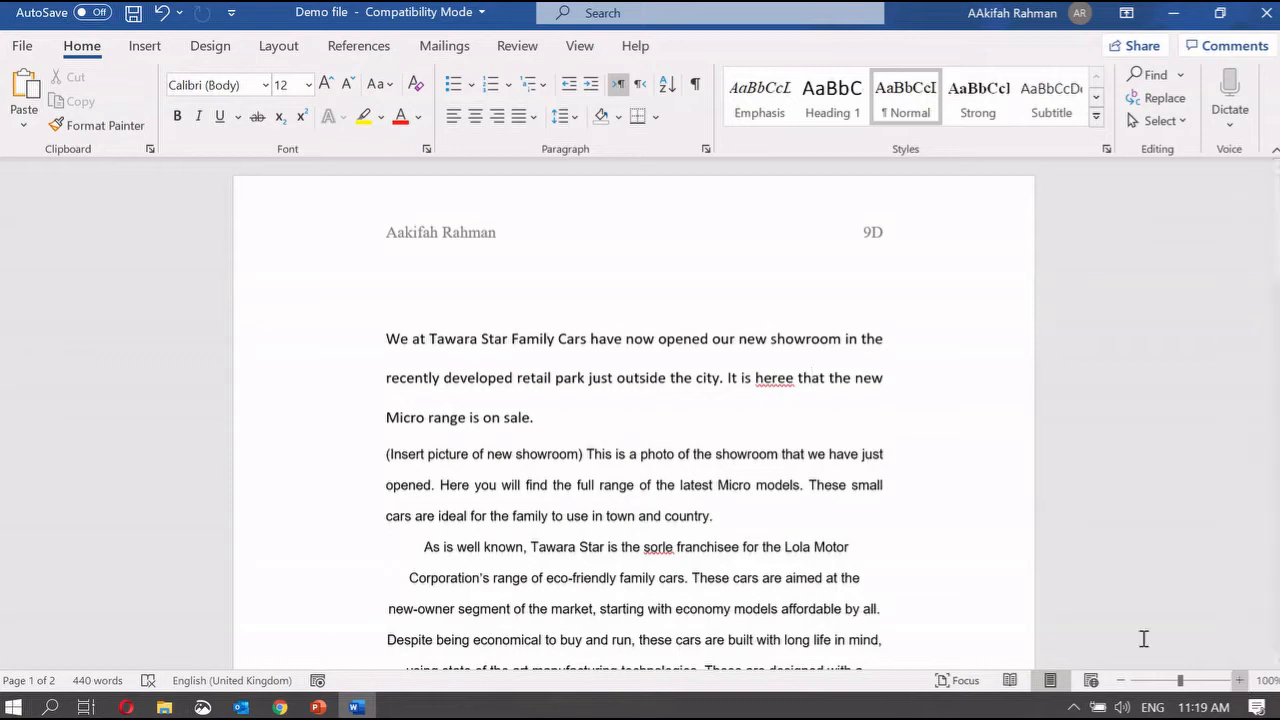
{"action": "scroll", "coordinate": [1056, 531], "scroll_direction": "down", "scroll_amount": 15}
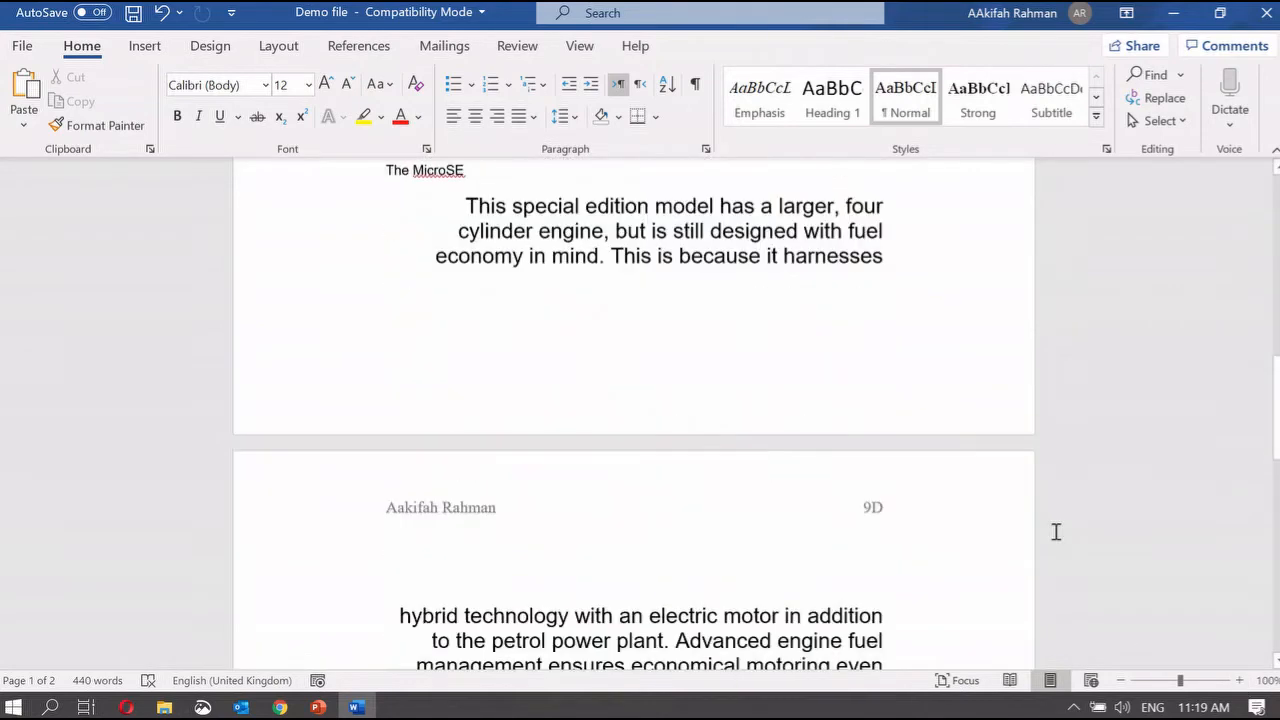
{"action": "scroll", "coordinate": [1056, 531], "scroll_direction": "down", "scroll_amount": 2}
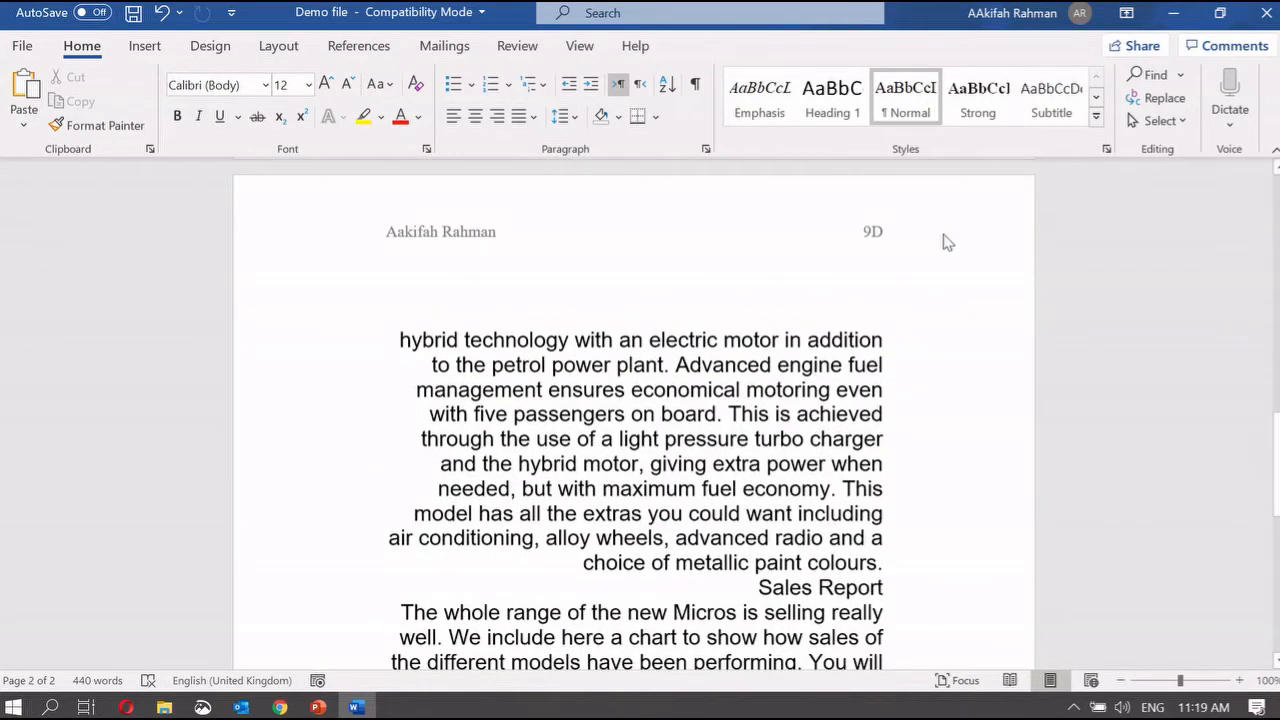
{"action": "scroll", "coordinate": [947, 242], "scroll_direction": "down", "scroll_amount": 12}
{"action": "scroll", "coordinate": [944, 234], "scroll_direction": "up", "scroll_amount": 20}
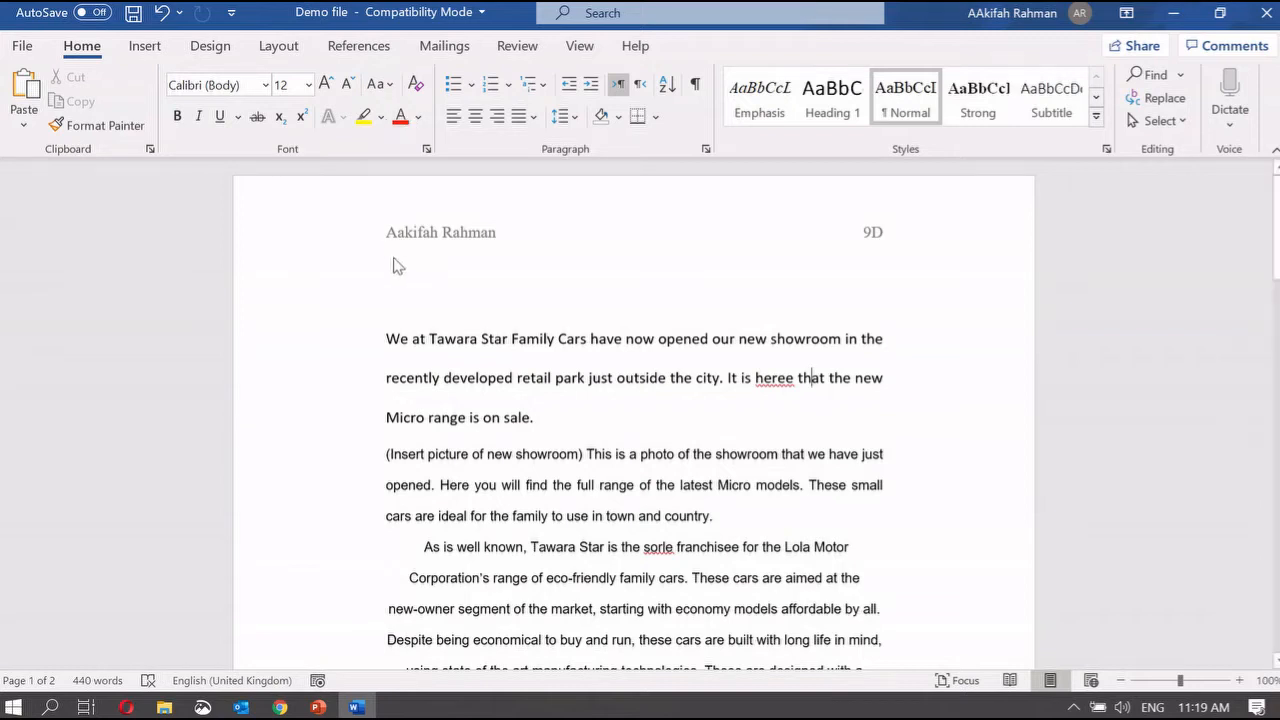
Step: Insert a Blank (Three Columns) footer from the Insert tab's Footer gallery
{"action": "left_click", "coordinate": [155, 52]}
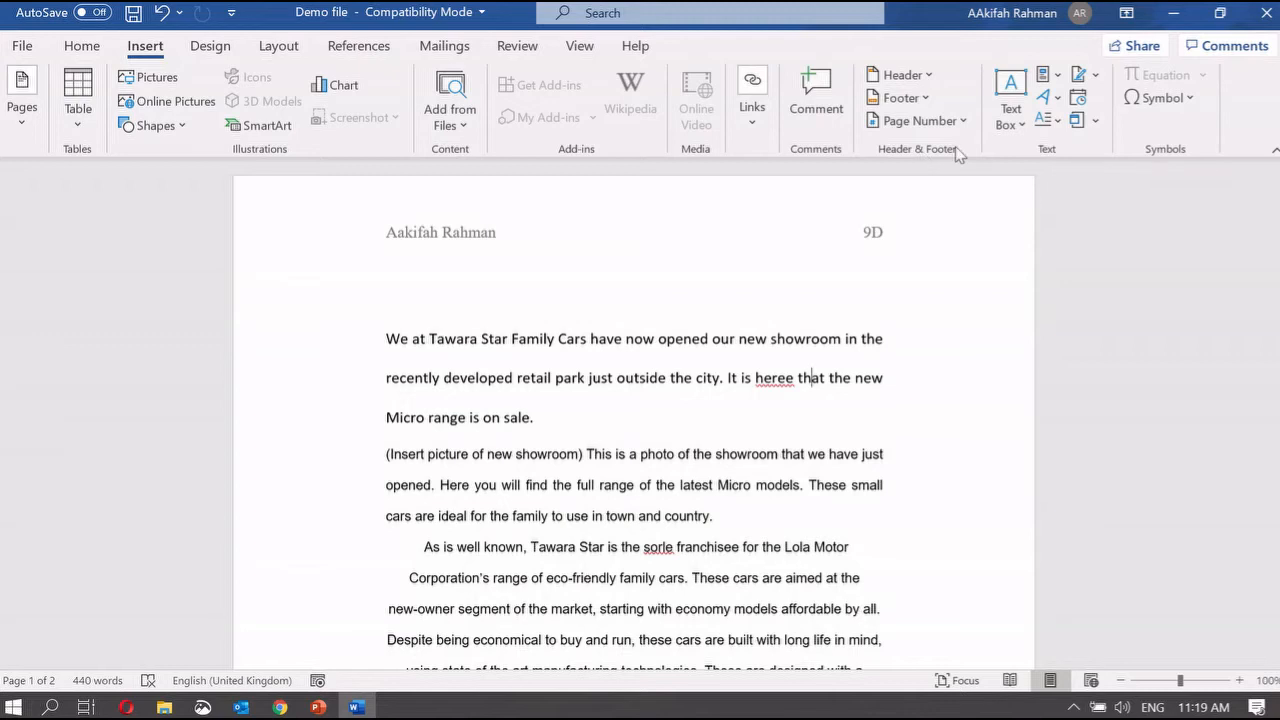
{"action": "left_click", "coordinate": [910, 104]}
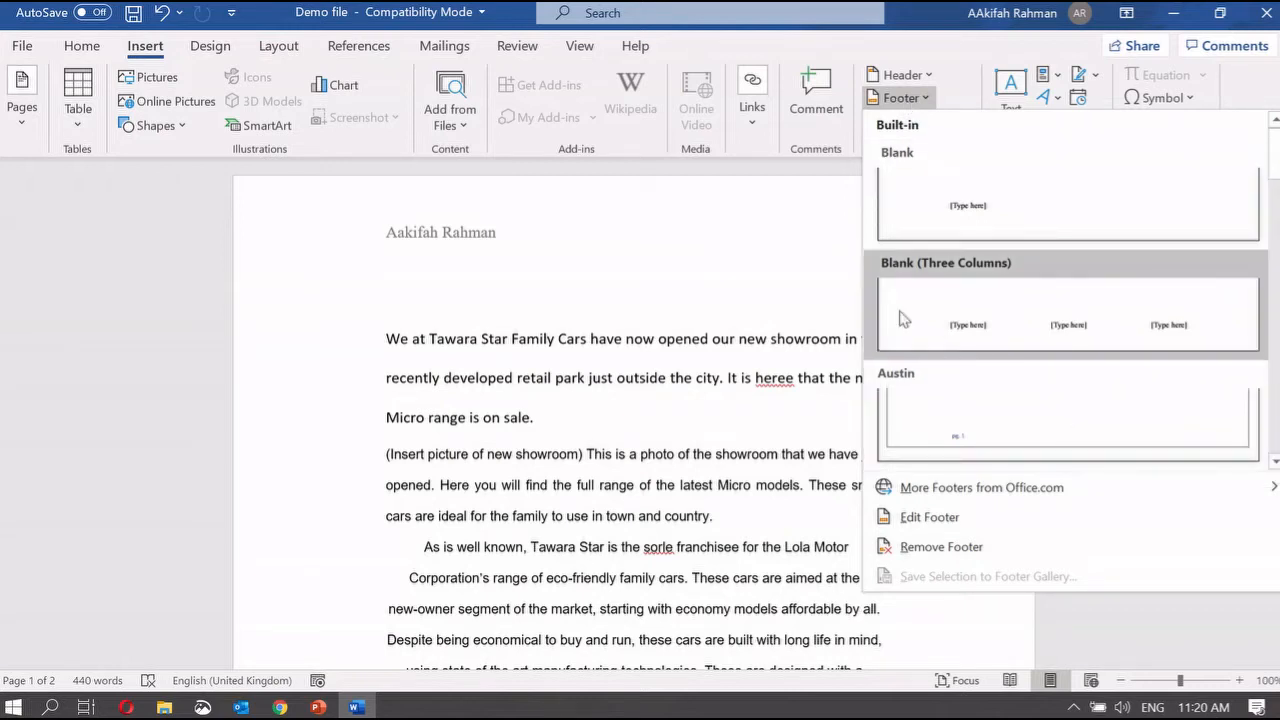
{"action": "left_click", "coordinate": [996, 302]}
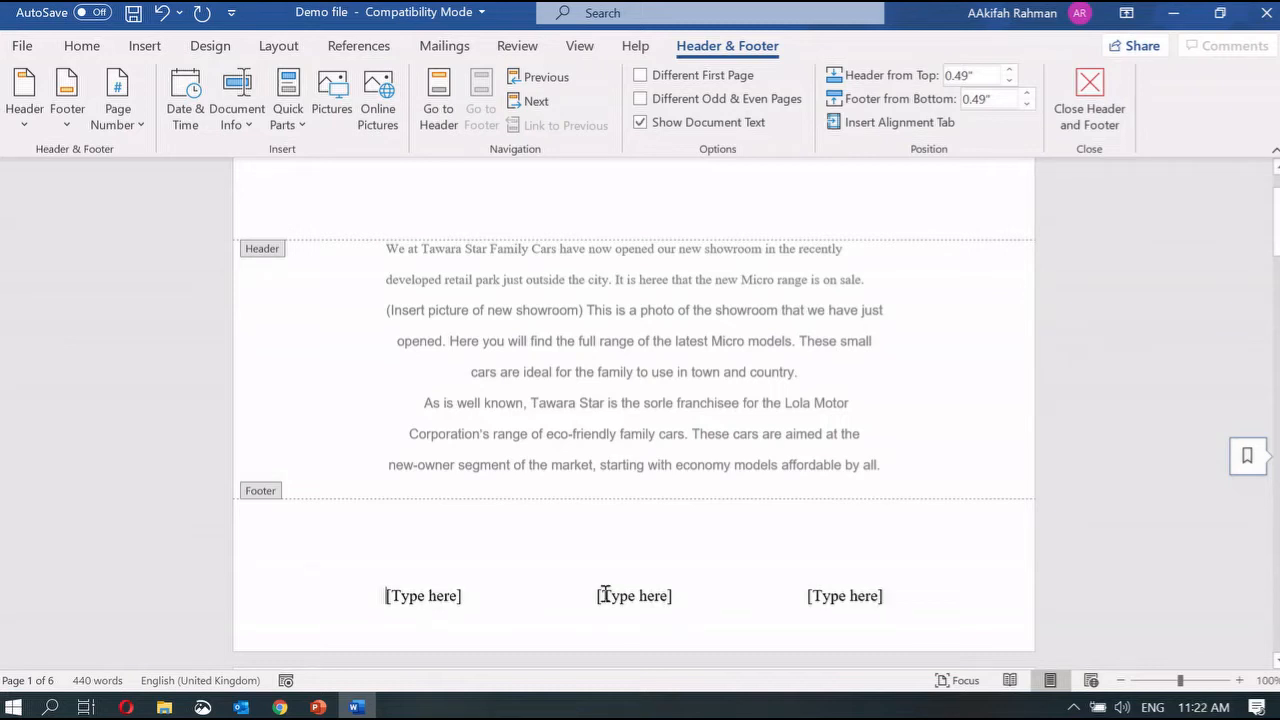
Step: Fill the footer with 9D on the left and 1 in the centre, deleting the right placeholder
{"action": "left_click", "coordinate": [466, 597]}
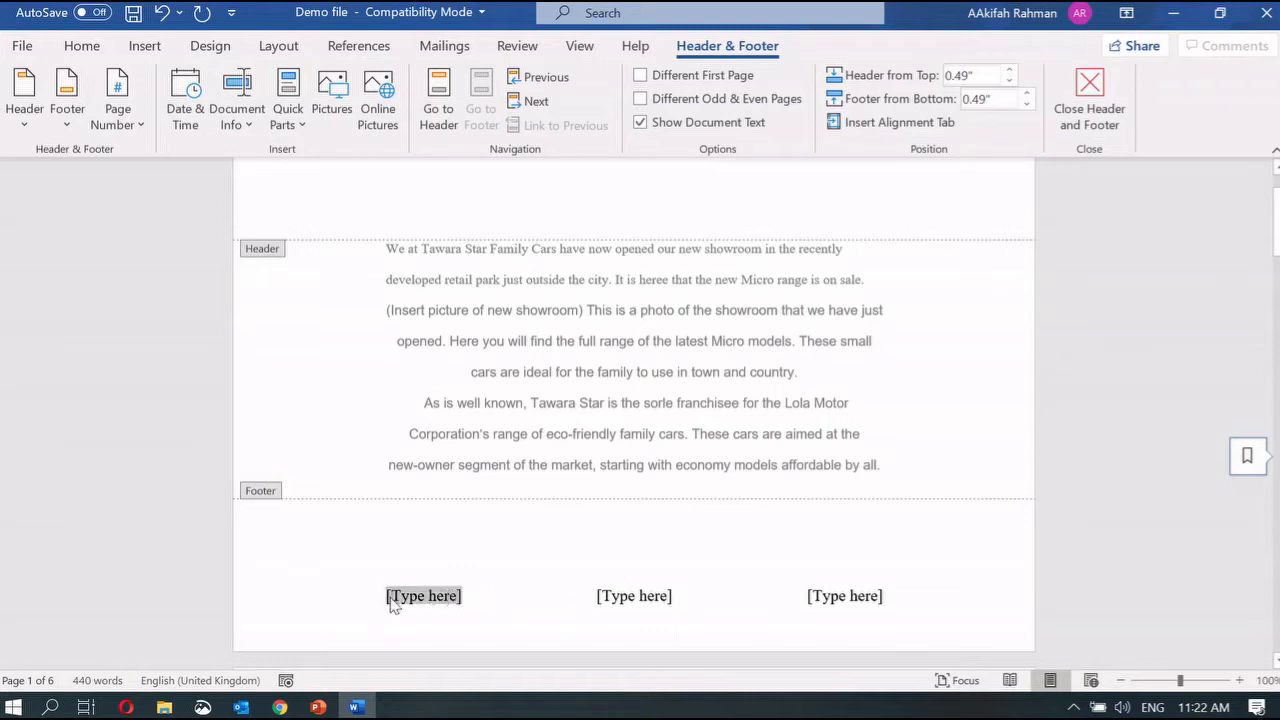
{"action": "type", "text": "9D"}
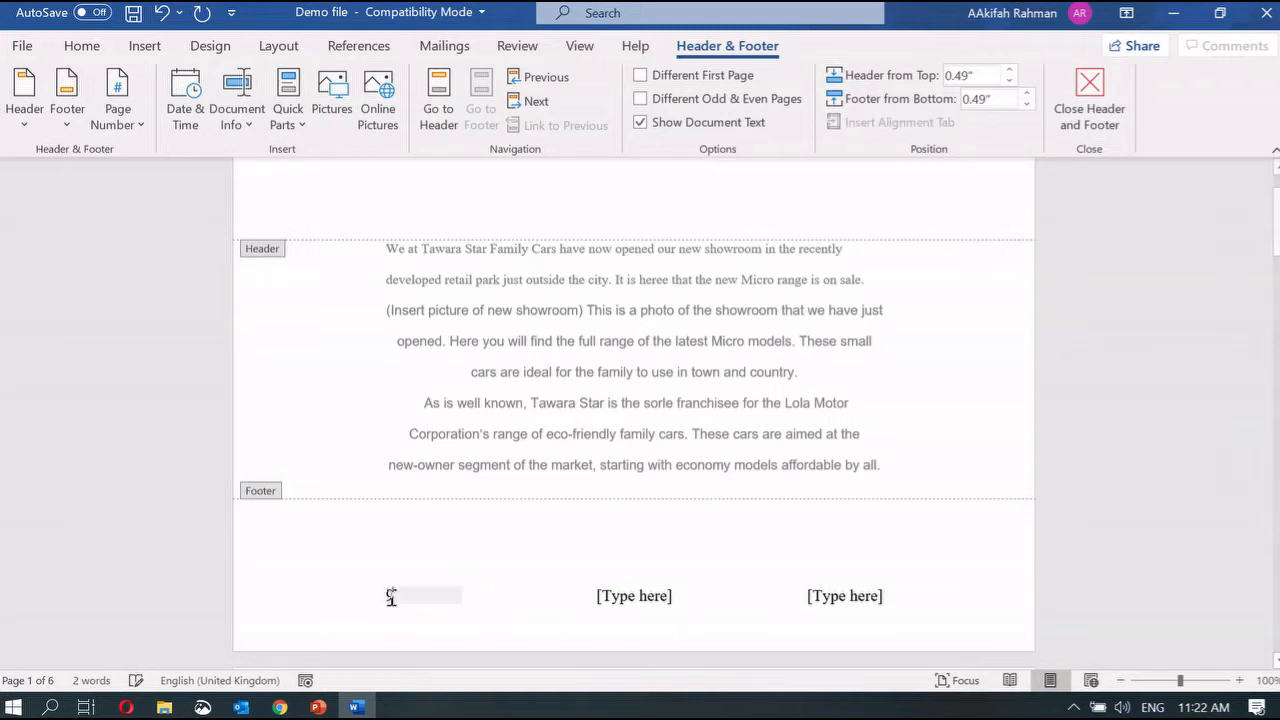
{"action": "left_click", "coordinate": [595, 598]}
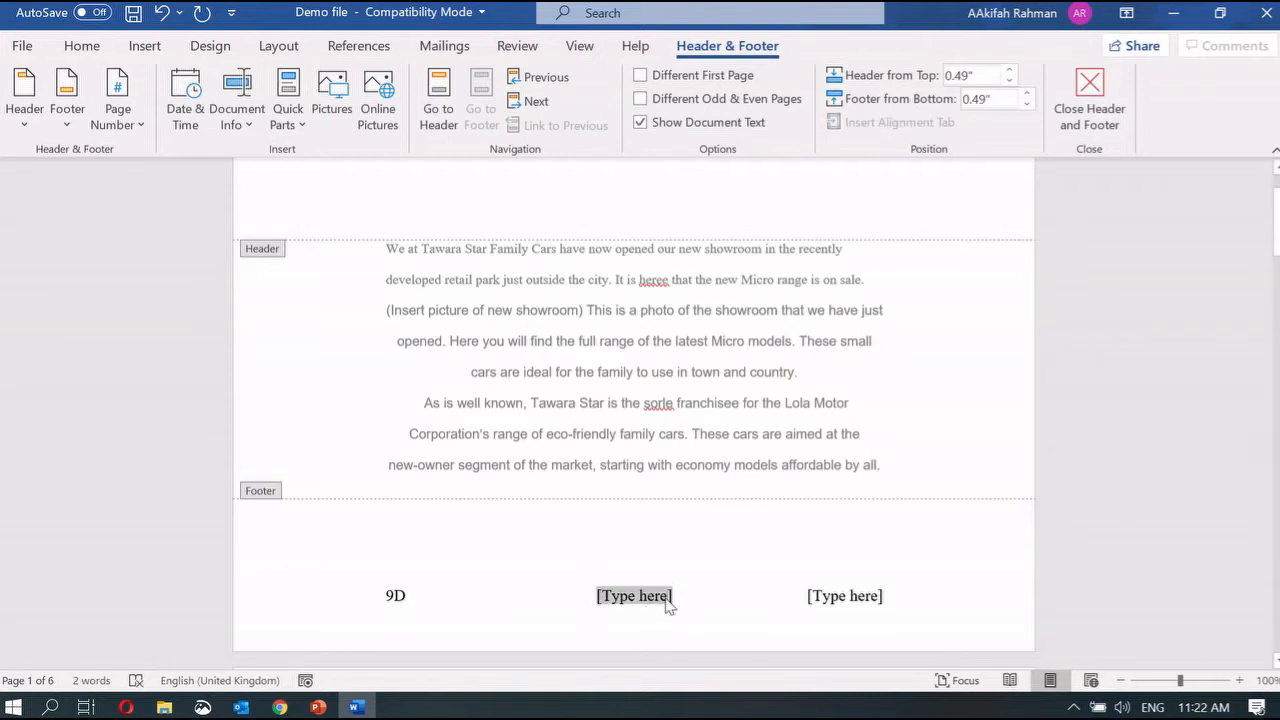
{"action": "type", "text": "1"}
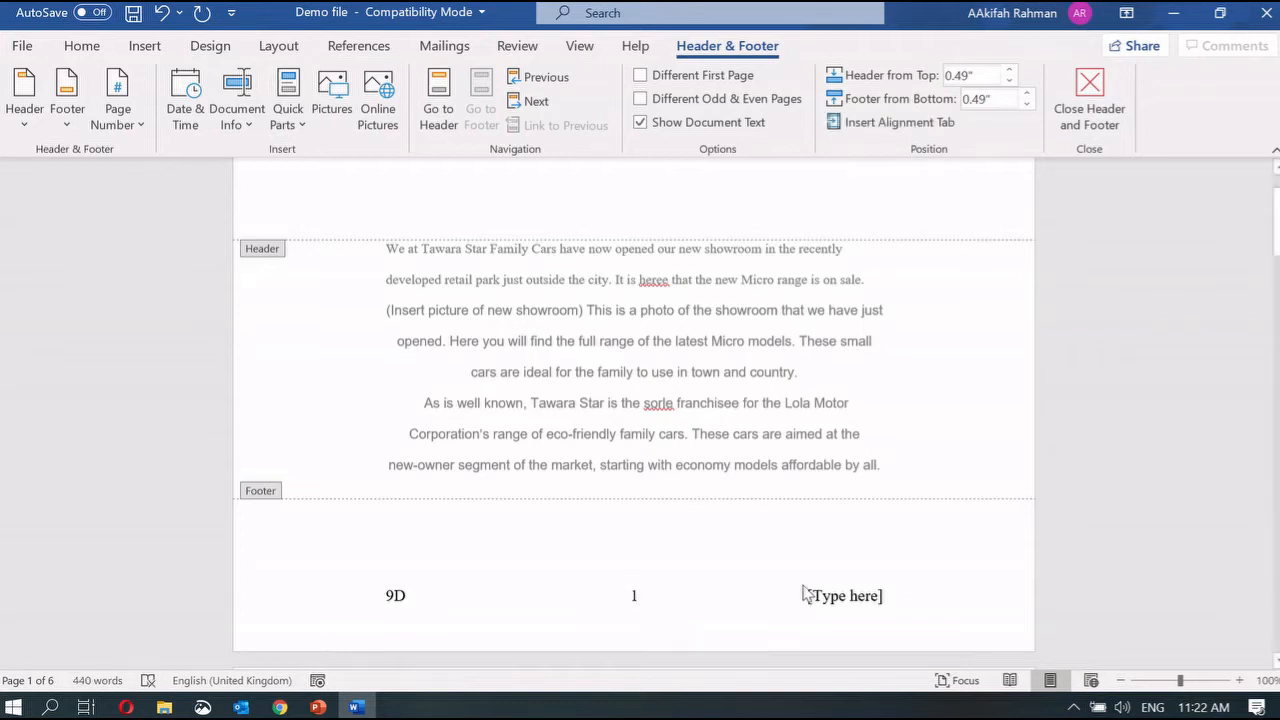
{"action": "left_click", "coordinate": [813, 598]}
{"action": "key", "text": "BackSpace"}
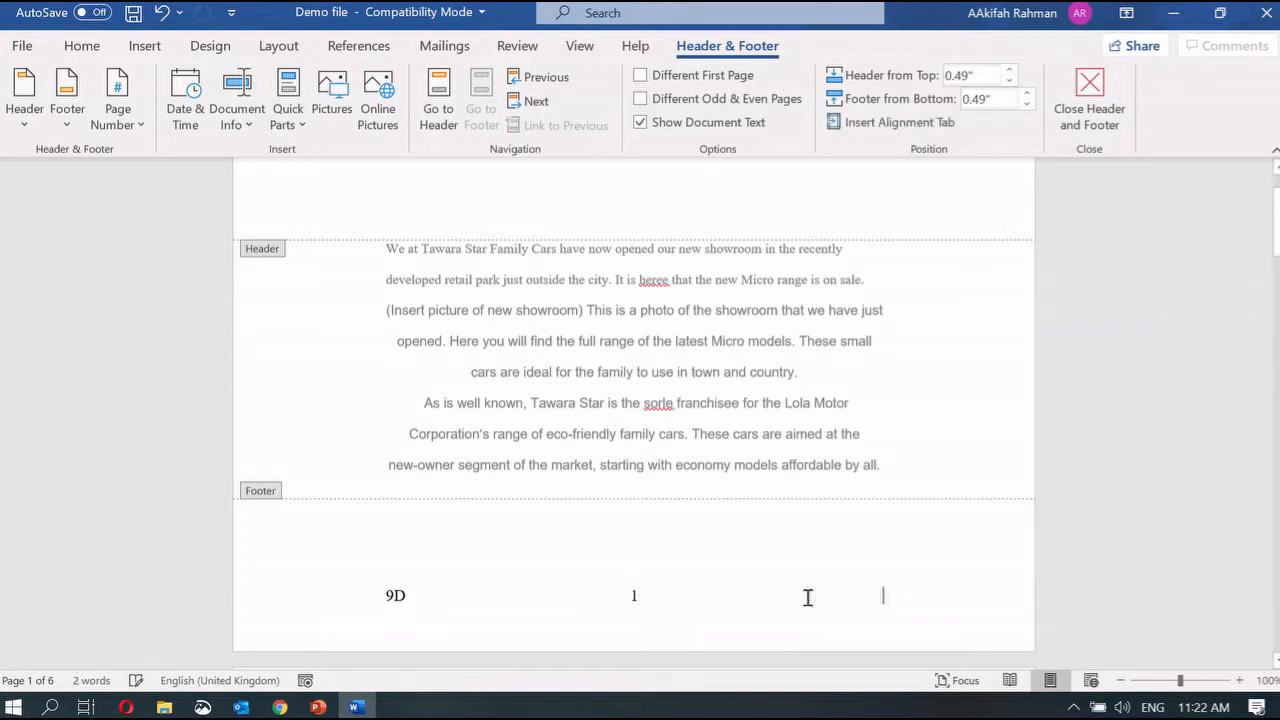
Step: Close the footer, review the pages, then reopen the page 1 footer for editing
{"action": "double_click", "coordinate": [894, 399]}
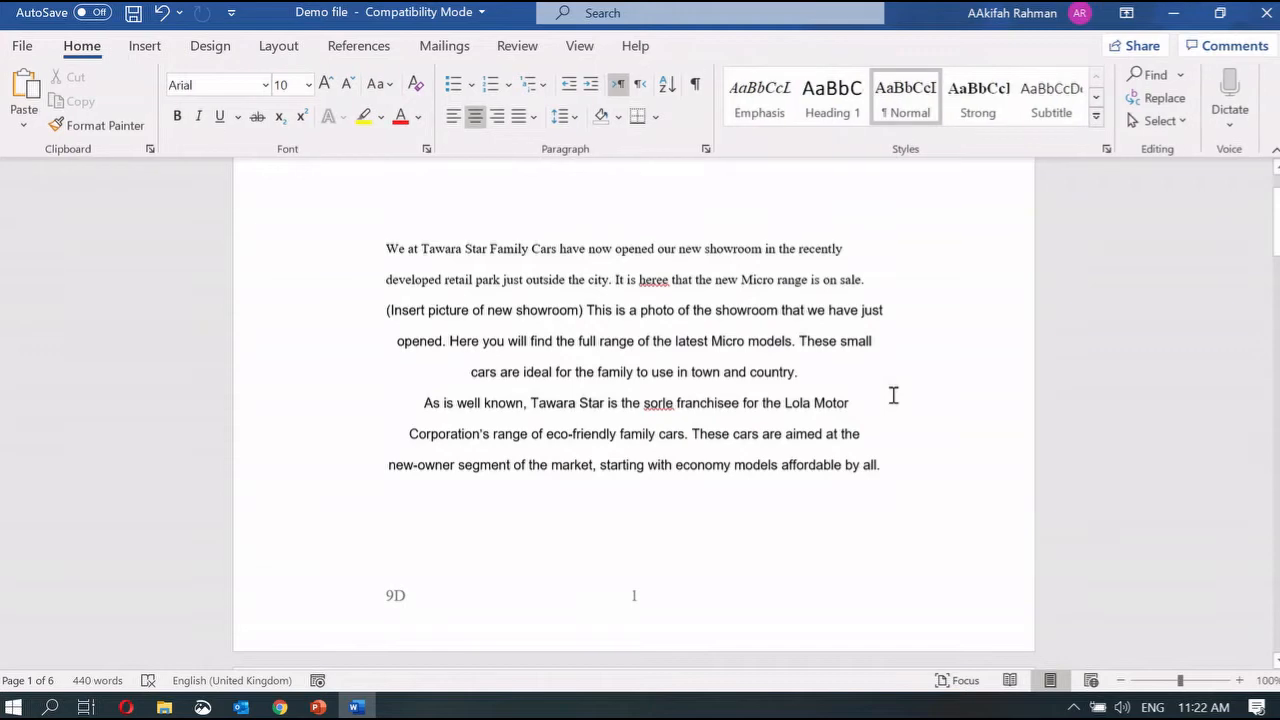
{"action": "scroll", "coordinate": [894, 396], "scroll_direction": "down", "scroll_amount": 1}
{"action": "scroll", "coordinate": [640, 555], "scroll_direction": "down", "scroll_amount": 4}
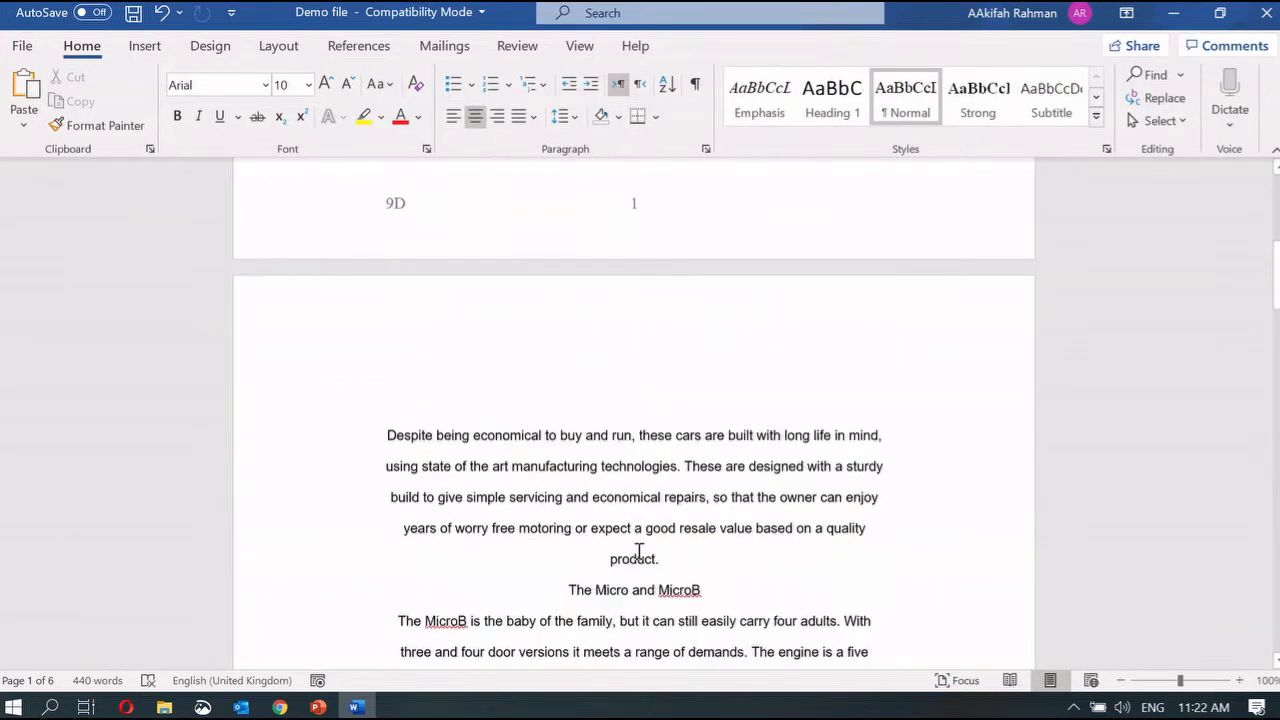
{"action": "scroll", "coordinate": [625, 500], "scroll_direction": "up", "scroll_amount": 3}
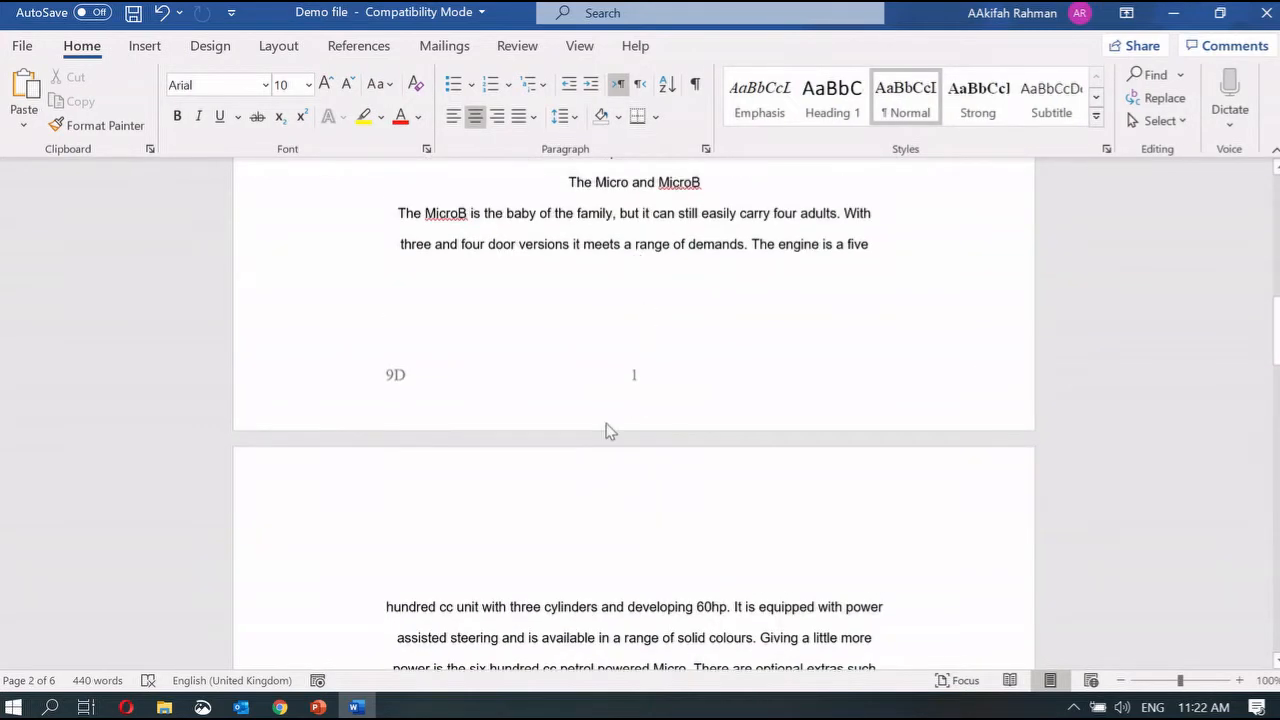
{"action": "scroll", "coordinate": [691, 403], "scroll_direction": "down", "scroll_amount": 7}
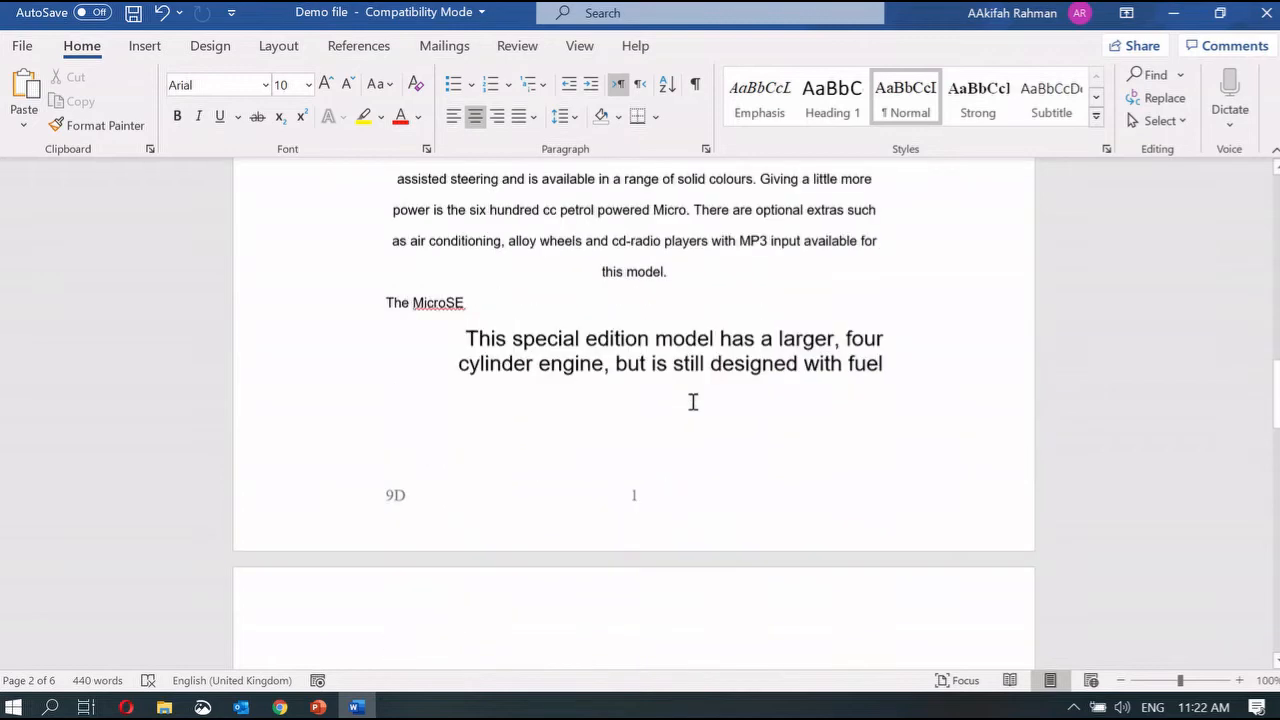
{"action": "scroll", "coordinate": [693, 495], "scroll_direction": "up", "scroll_amount": 14}
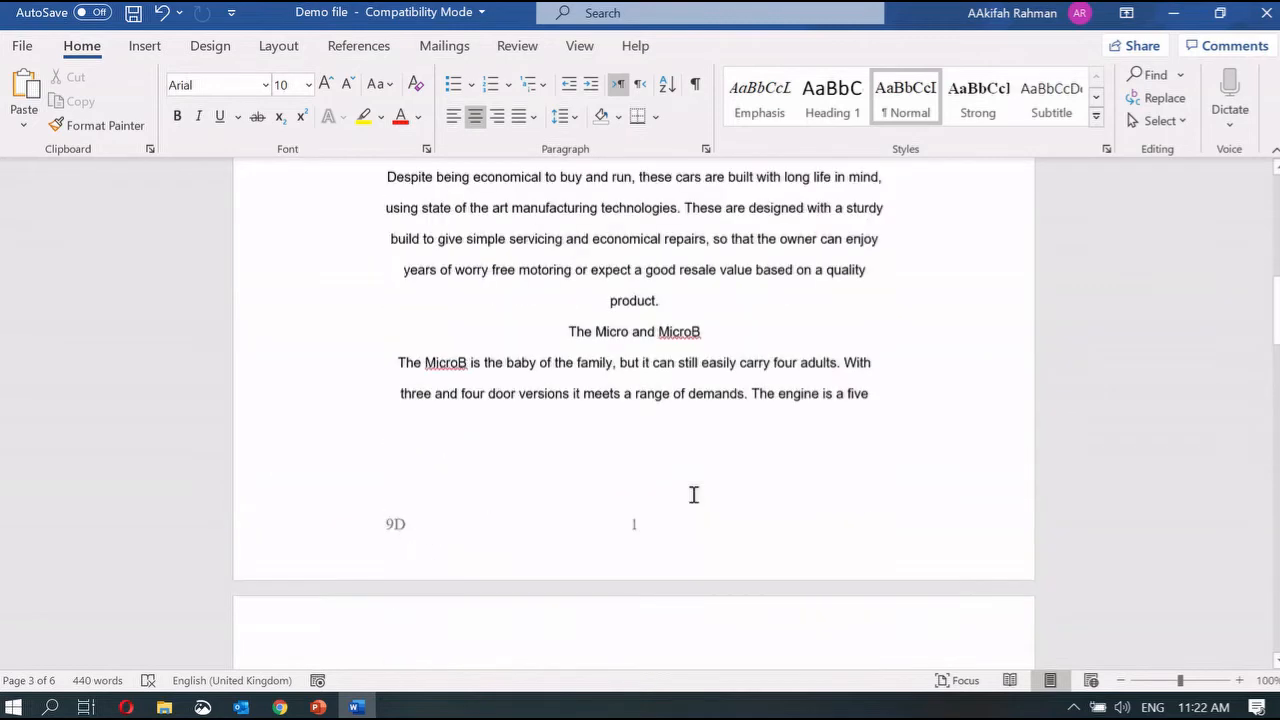
{"action": "scroll", "coordinate": [693, 494], "scroll_direction": "up", "scroll_amount": 3}
{"action": "scroll", "coordinate": [693, 494], "scroll_direction": "down", "scroll_amount": 3}
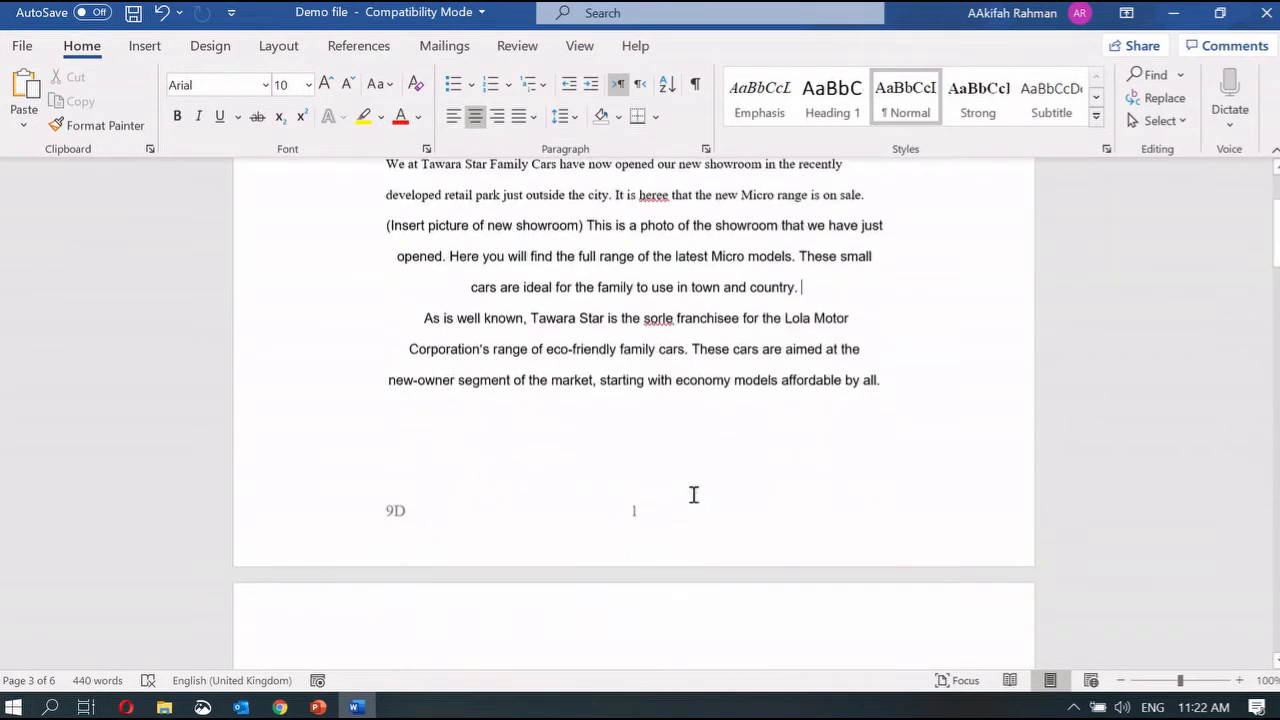
{"action": "left_click", "coordinate": [641, 416]}
{"action": "double_click", "coordinate": [640, 415]}
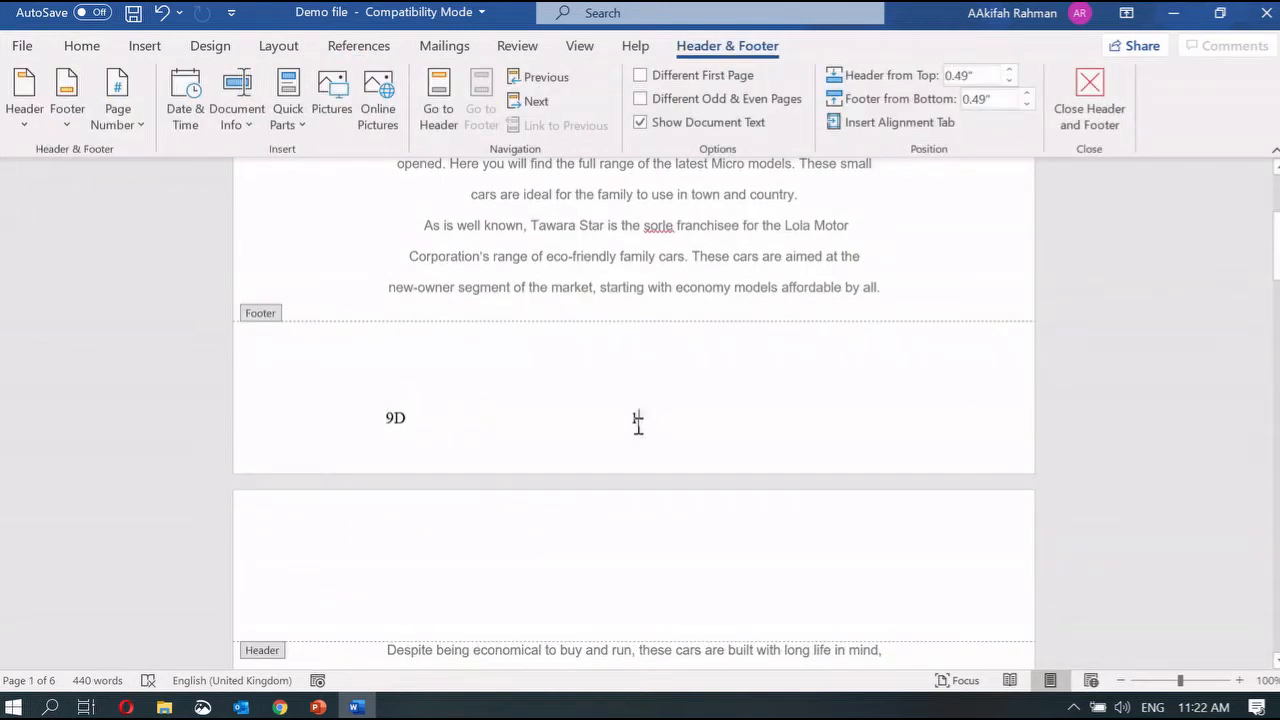
Step: Replace the typed 1 with a Plain Number page number at the current position
{"action": "key", "text": "BackSpace"}
{"action": "left_click", "coordinate": [150, 50]}
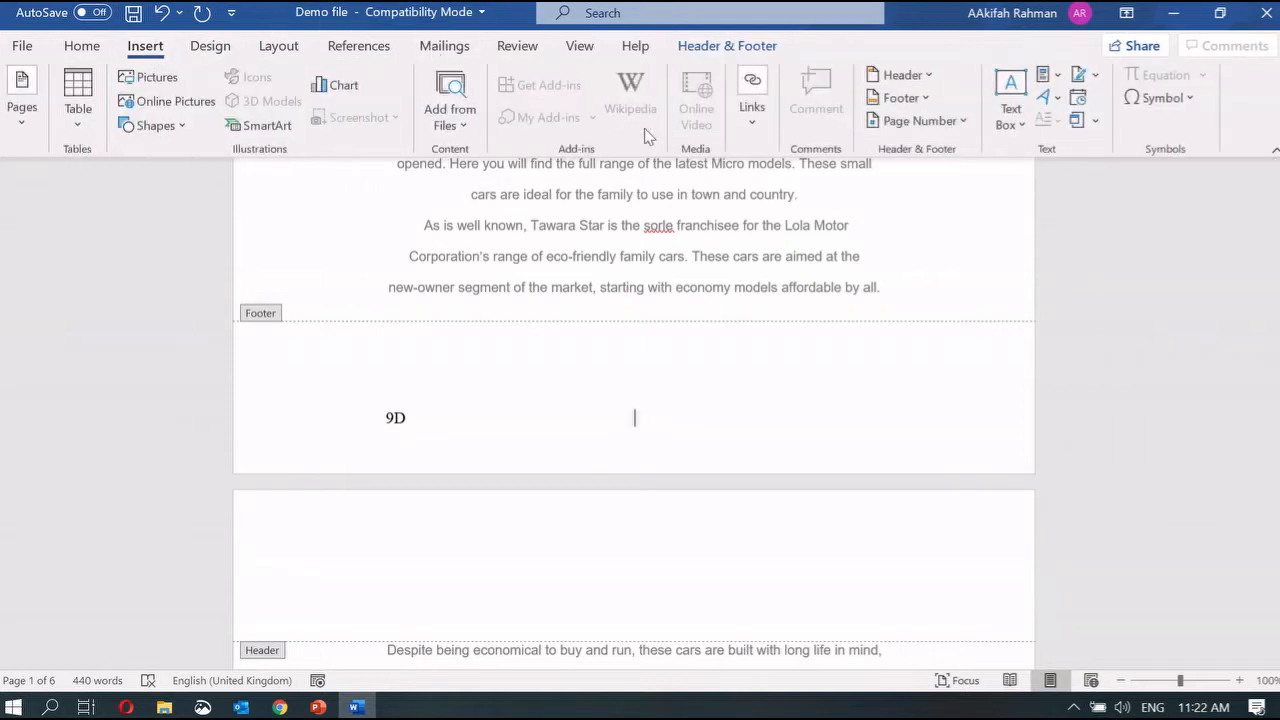
{"action": "left_click", "coordinate": [953, 128]}
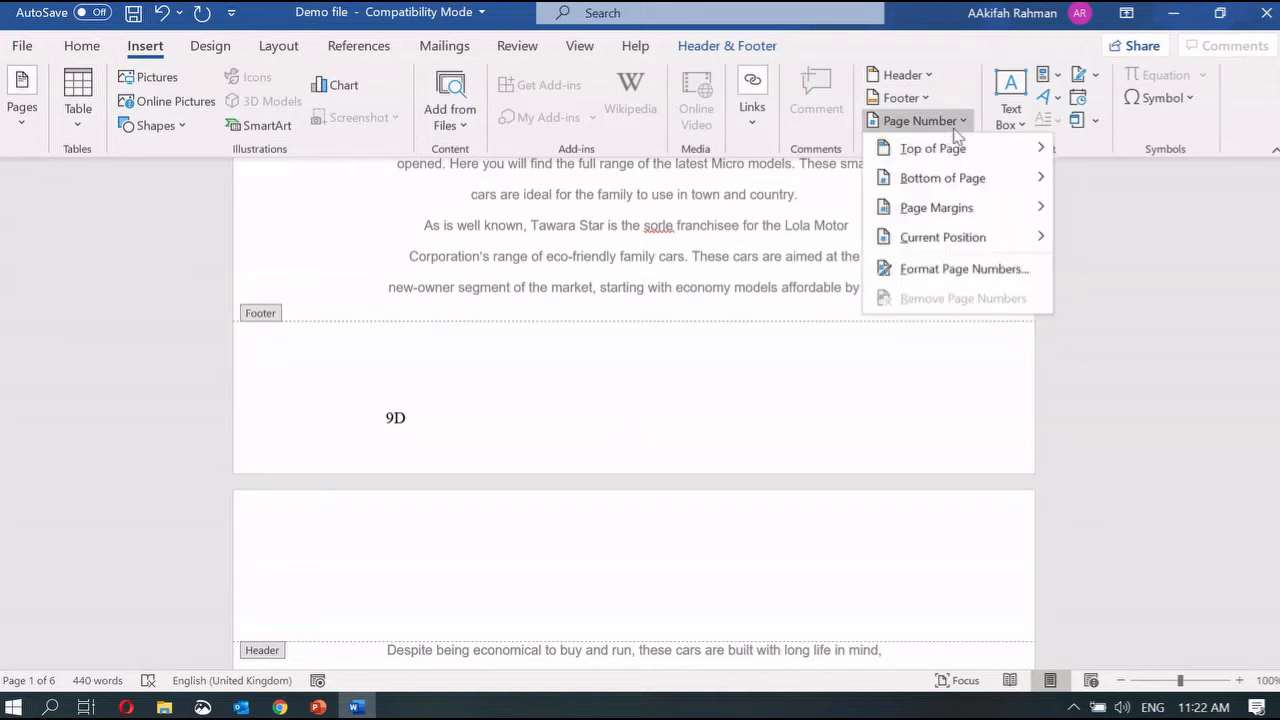
{"action": "mouse_move", "coordinate": [953, 248]}
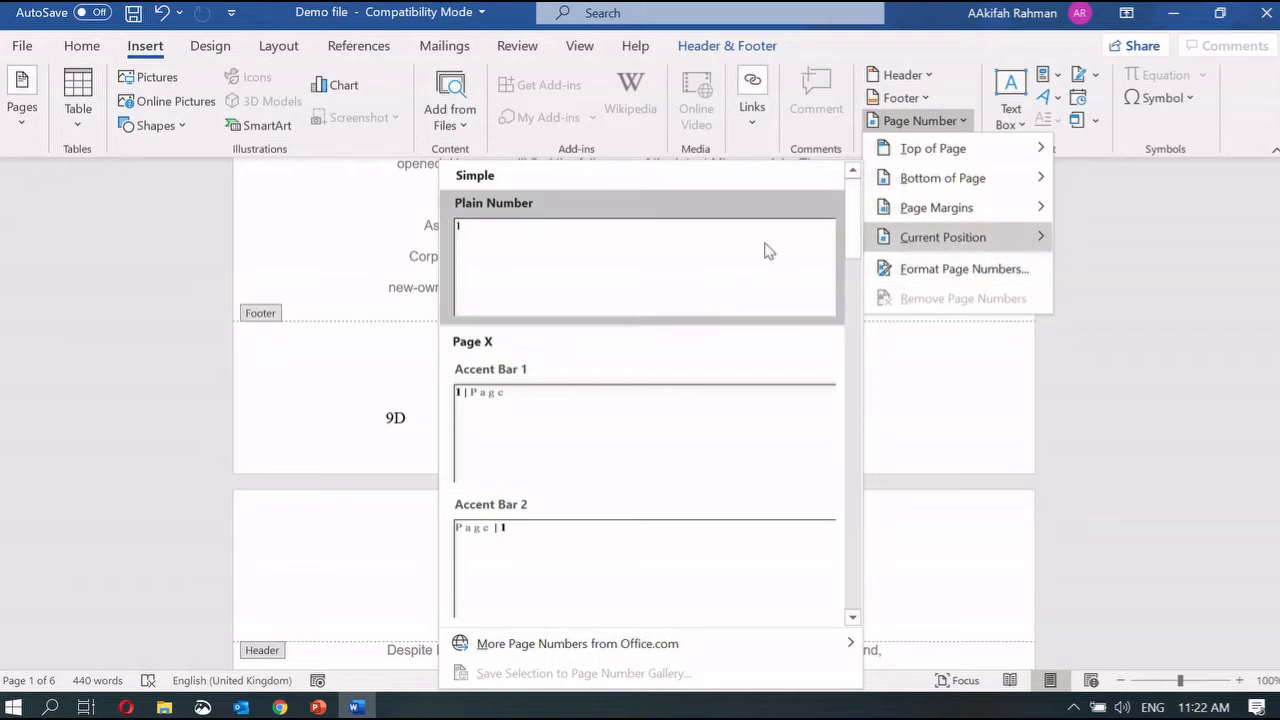
{"action": "left_click", "coordinate": [731, 237]}
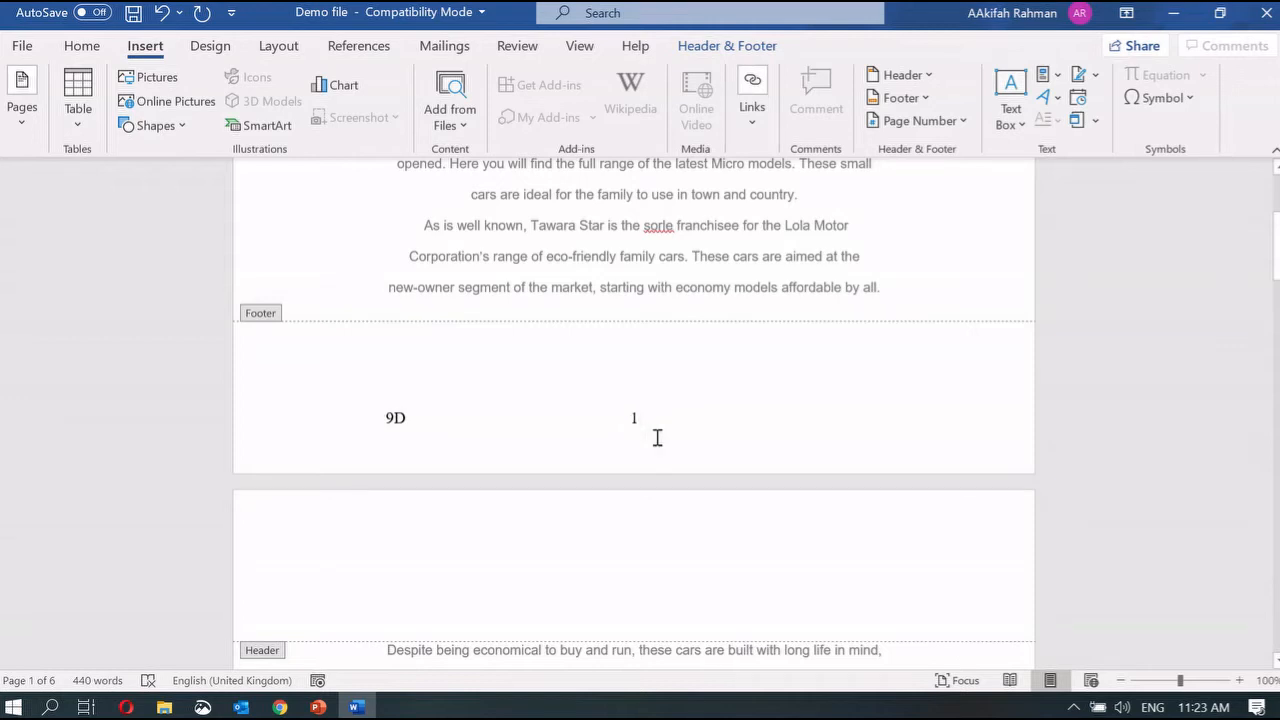
Step: Close footer editing and check the page numbers read 1, 2 and 3 across pages
{"action": "double_click", "coordinate": [786, 258]}
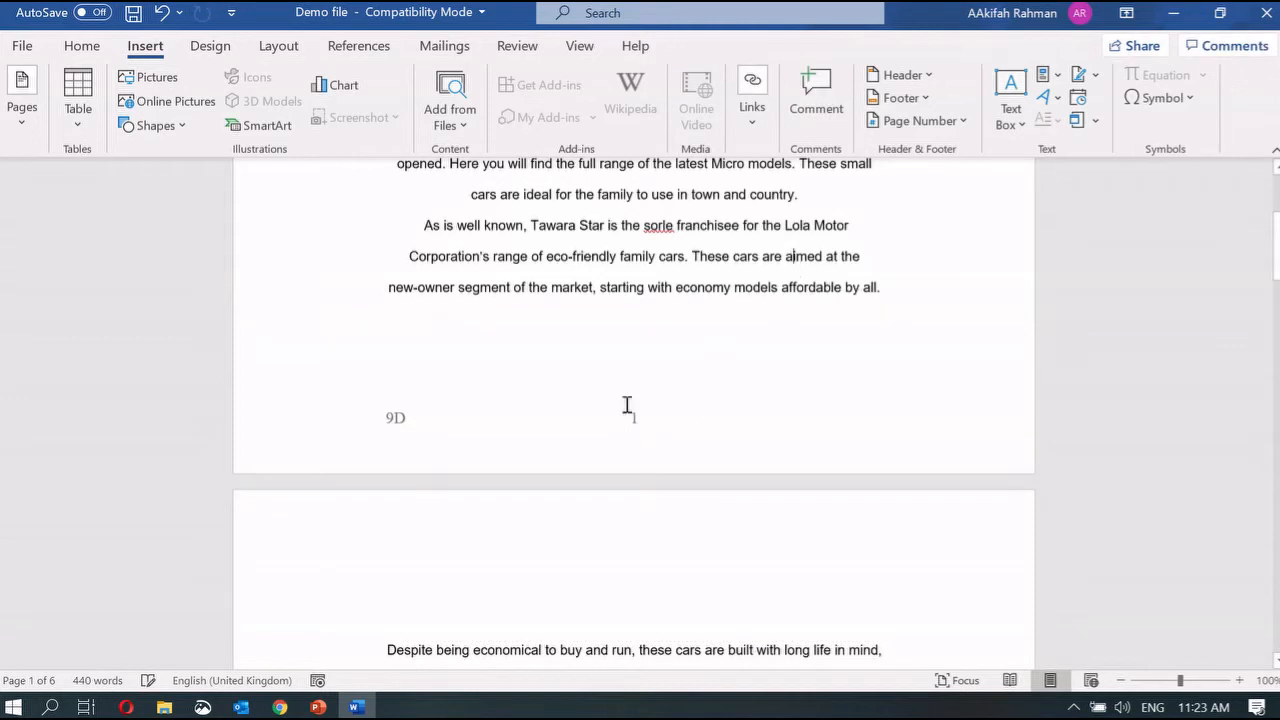
{"action": "scroll", "coordinate": [637, 440], "scroll_direction": "down", "scroll_amount": 10}
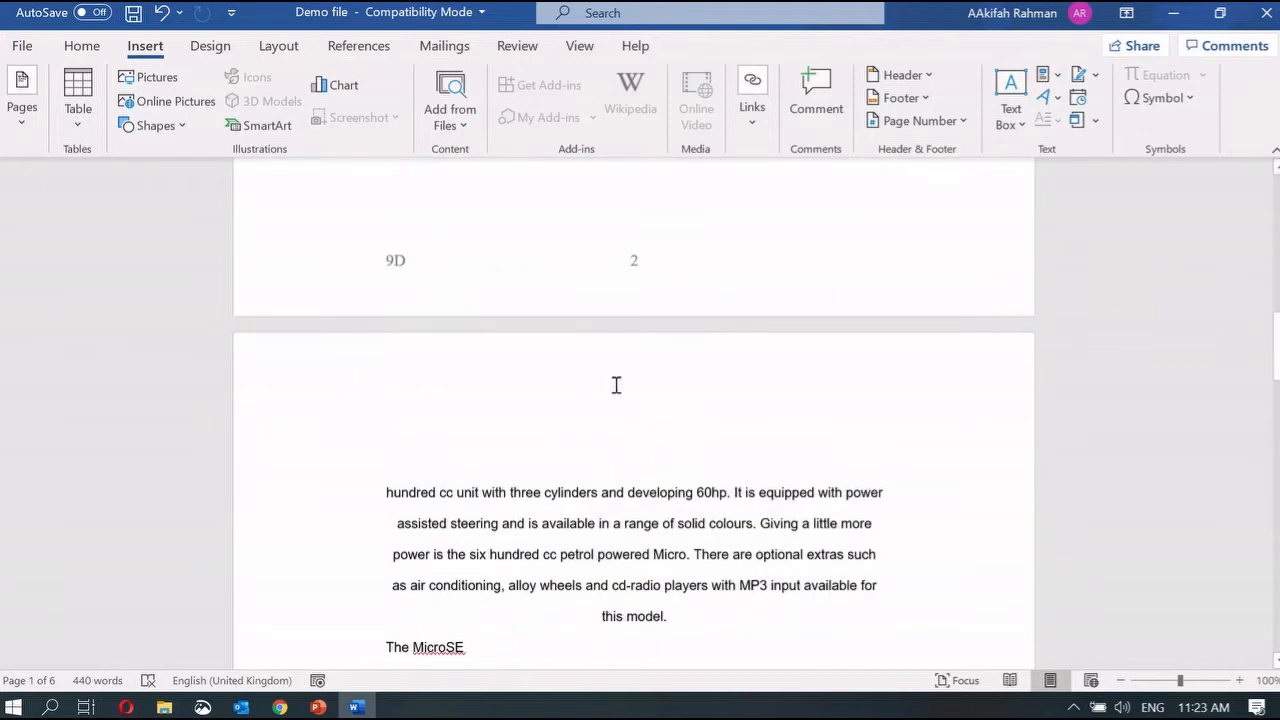
{"action": "scroll", "coordinate": [616, 385], "scroll_direction": "down", "scroll_amount": 9}
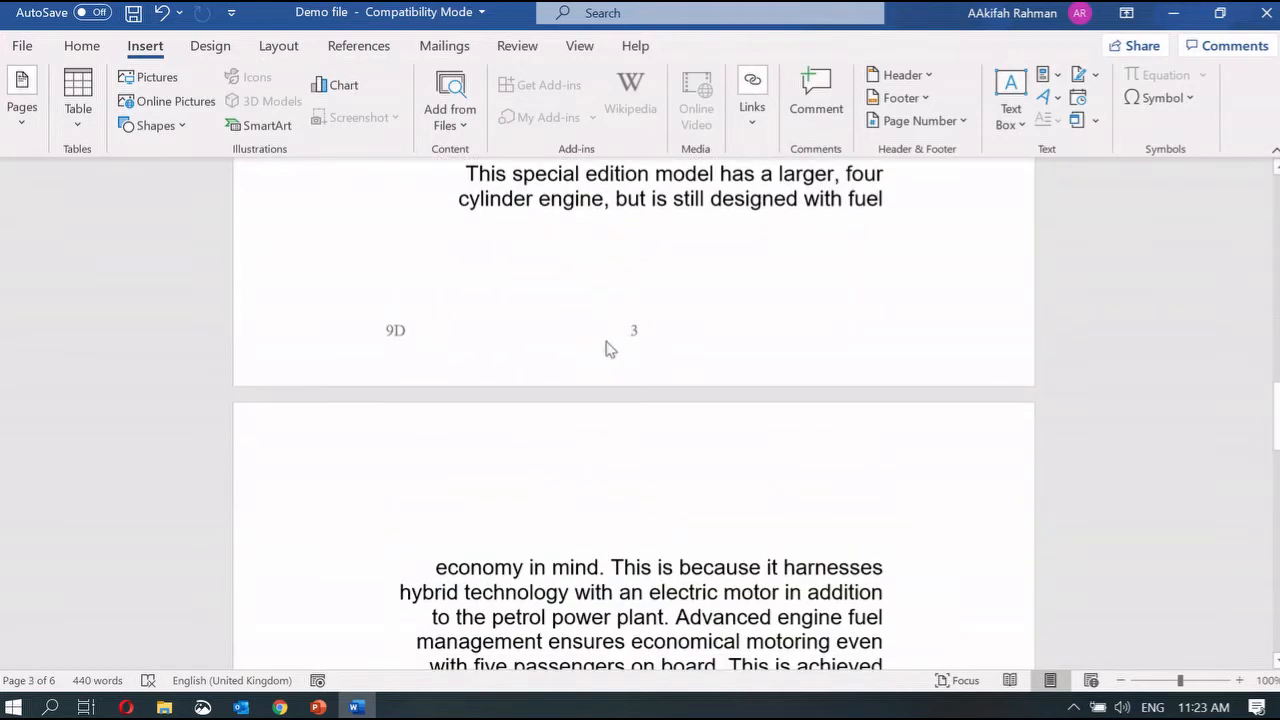
{"action": "scroll", "coordinate": [657, 346], "scroll_direction": "up", "scroll_amount": 3}
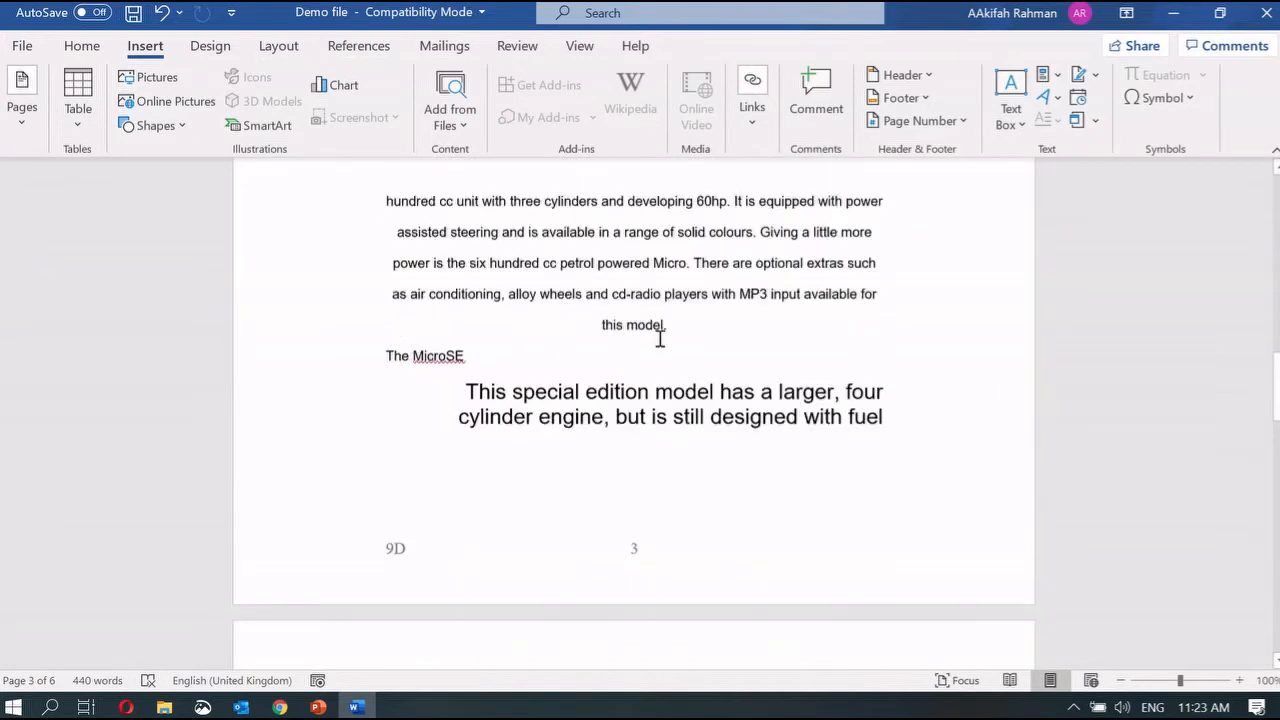
{"action": "scroll", "coordinate": [660, 339], "scroll_direction": "up", "scroll_amount": 14}
{"action": "scroll", "coordinate": [660, 339], "scroll_direction": "down", "scroll_amount": 3}
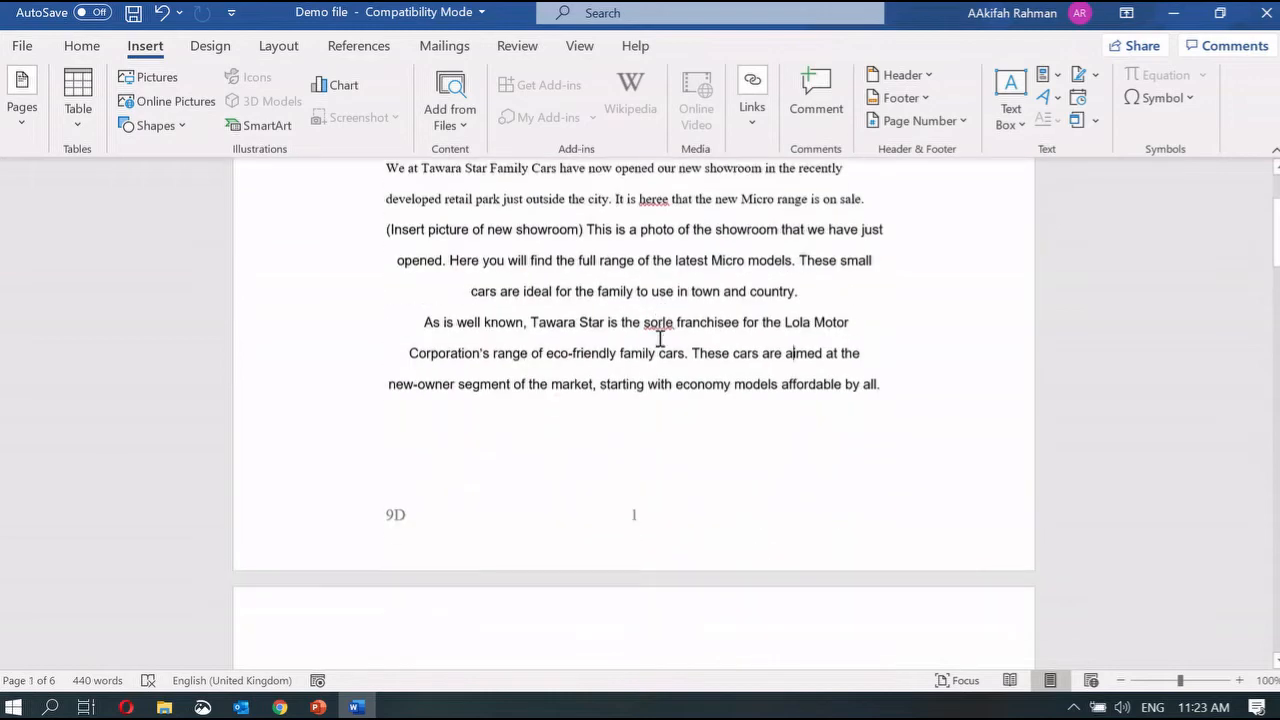
Step: Start the Word processing slide show and advance to the 'Demo Task - Smartphone wars: Apple v Samsung' slide
{"action": "mouse_move", "coordinate": [320, 710]}
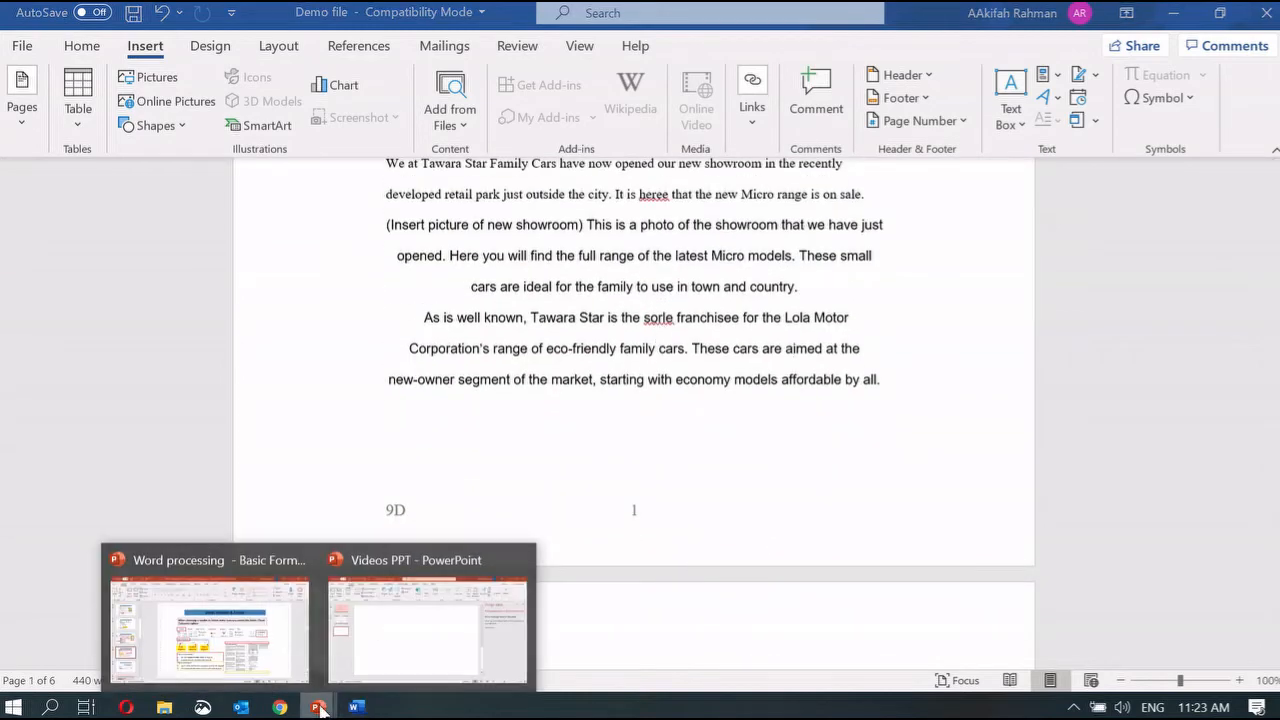
{"action": "left_click", "coordinate": [280, 650]}
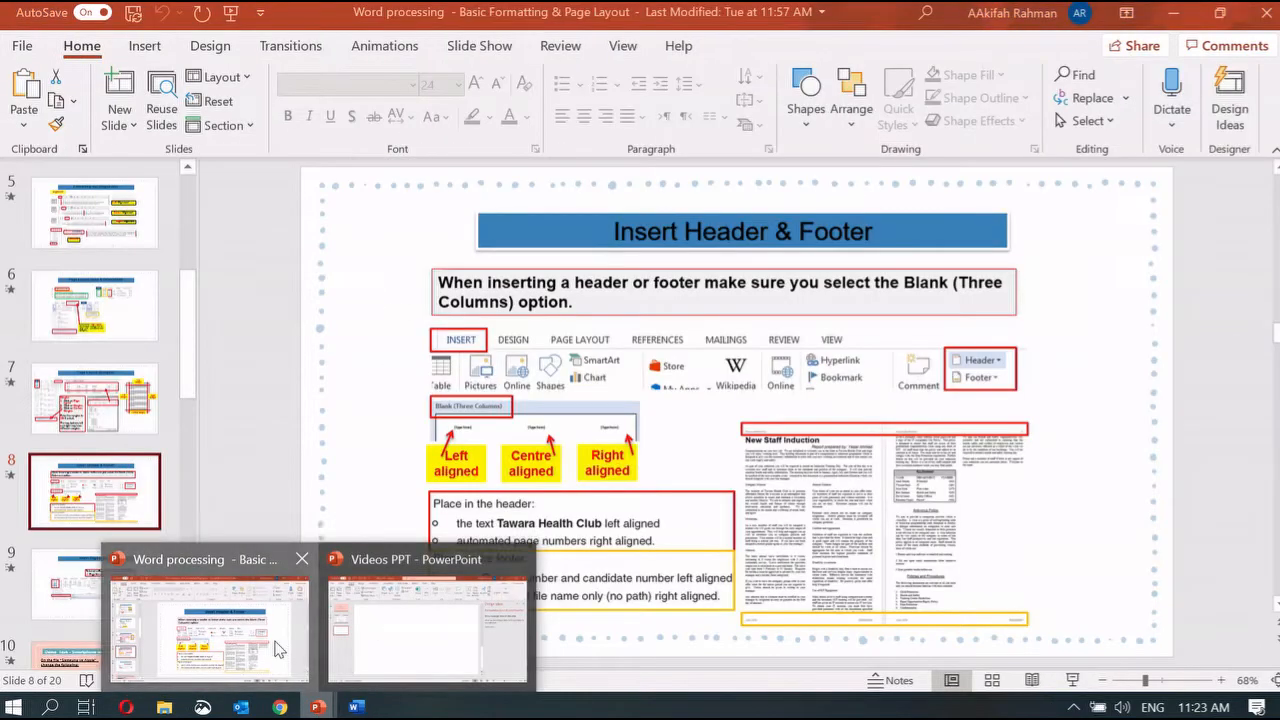
{"action": "left_click", "coordinate": [1073, 680]}
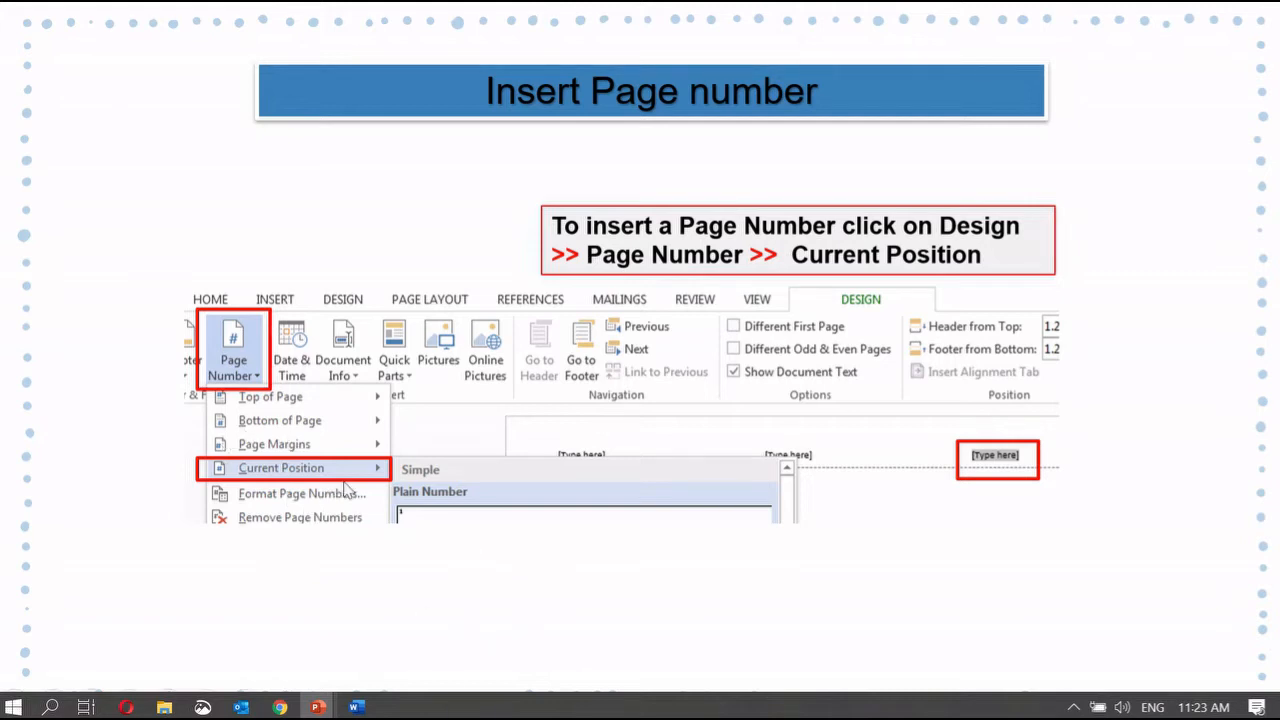
{"action": "left_click", "coordinate": [347, 490]}
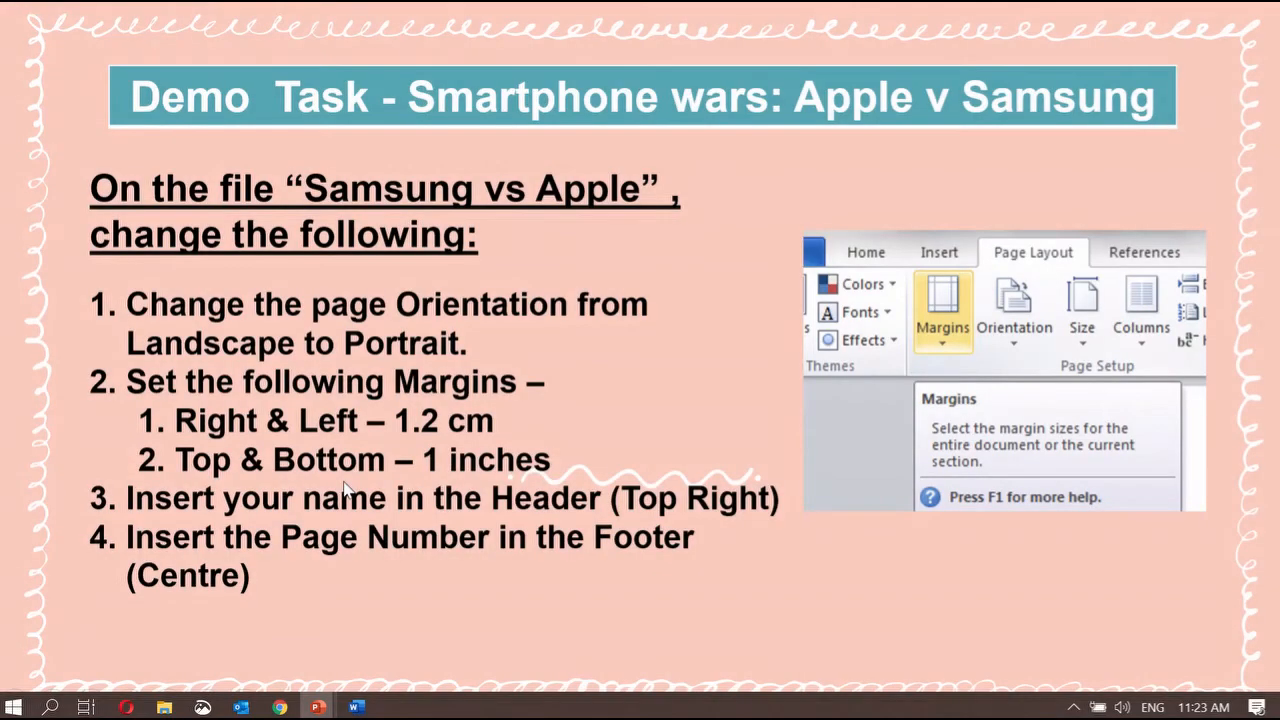
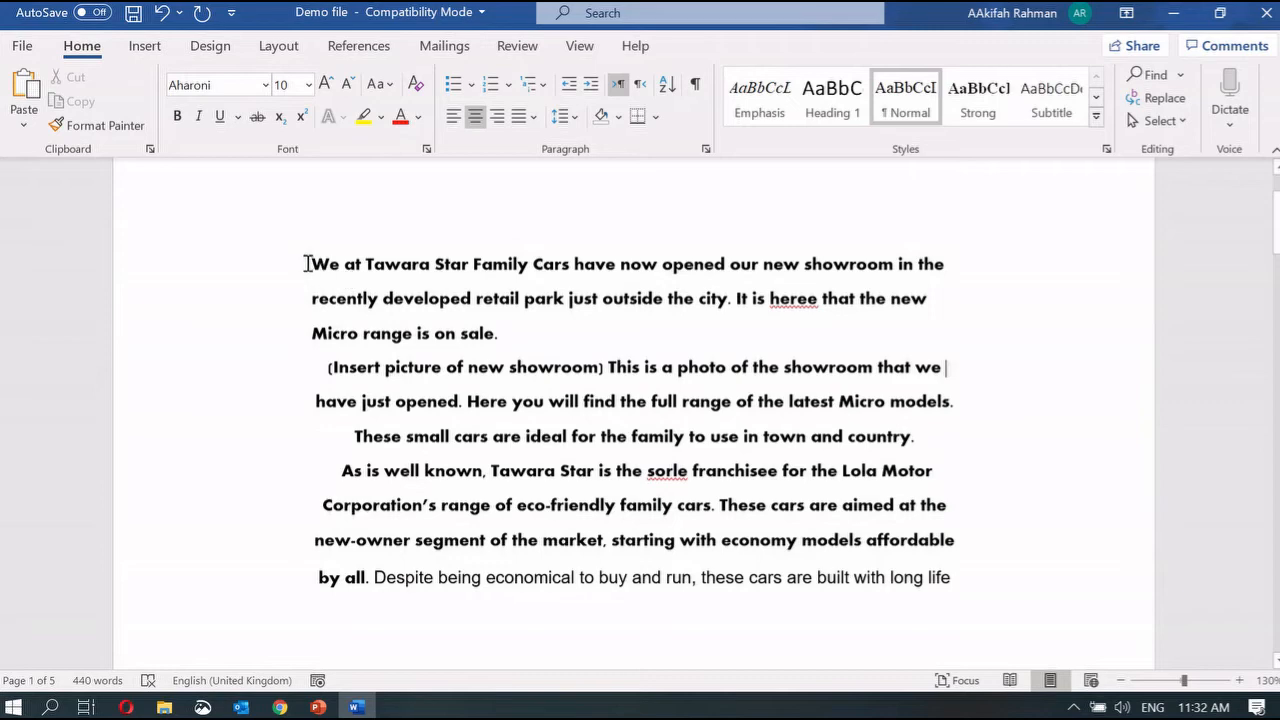
Step: Apply the Bodoni MT font to the whole showroom passage
{"action": "left_click_drag", "start_coordinate": [309, 263], "coordinate": [977, 592]}
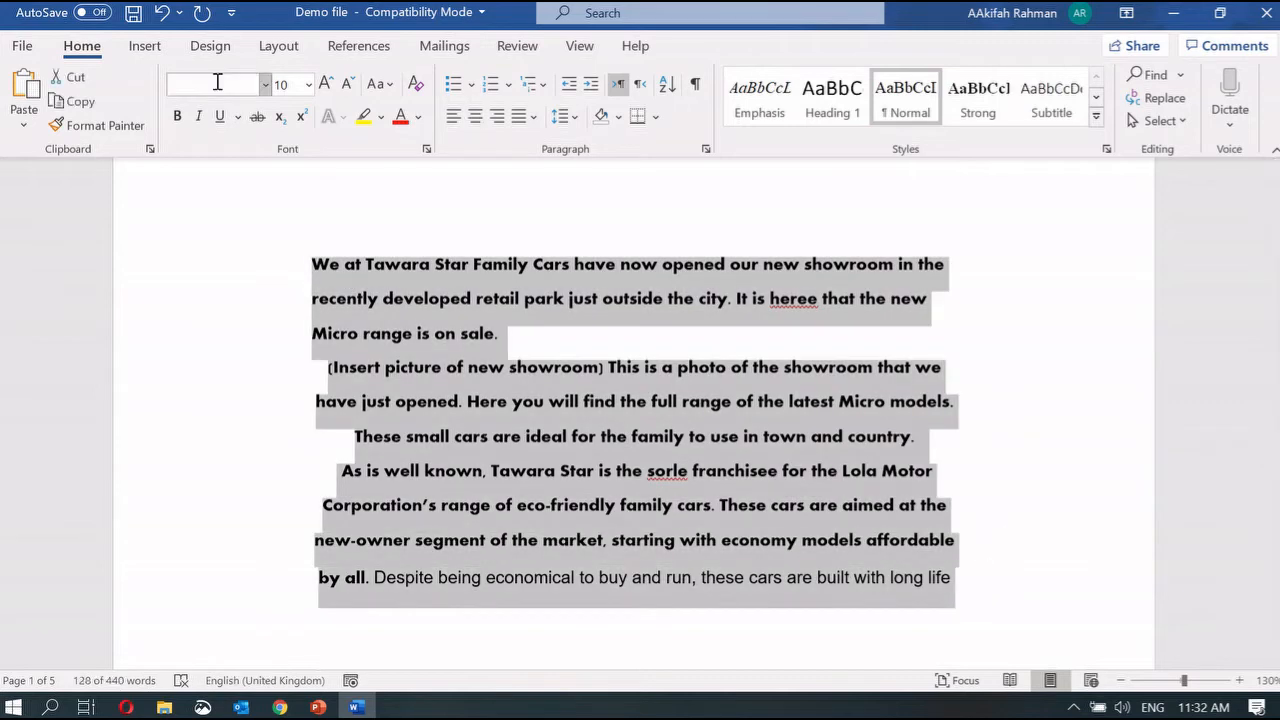
{"action": "left_click", "coordinate": [265, 85]}
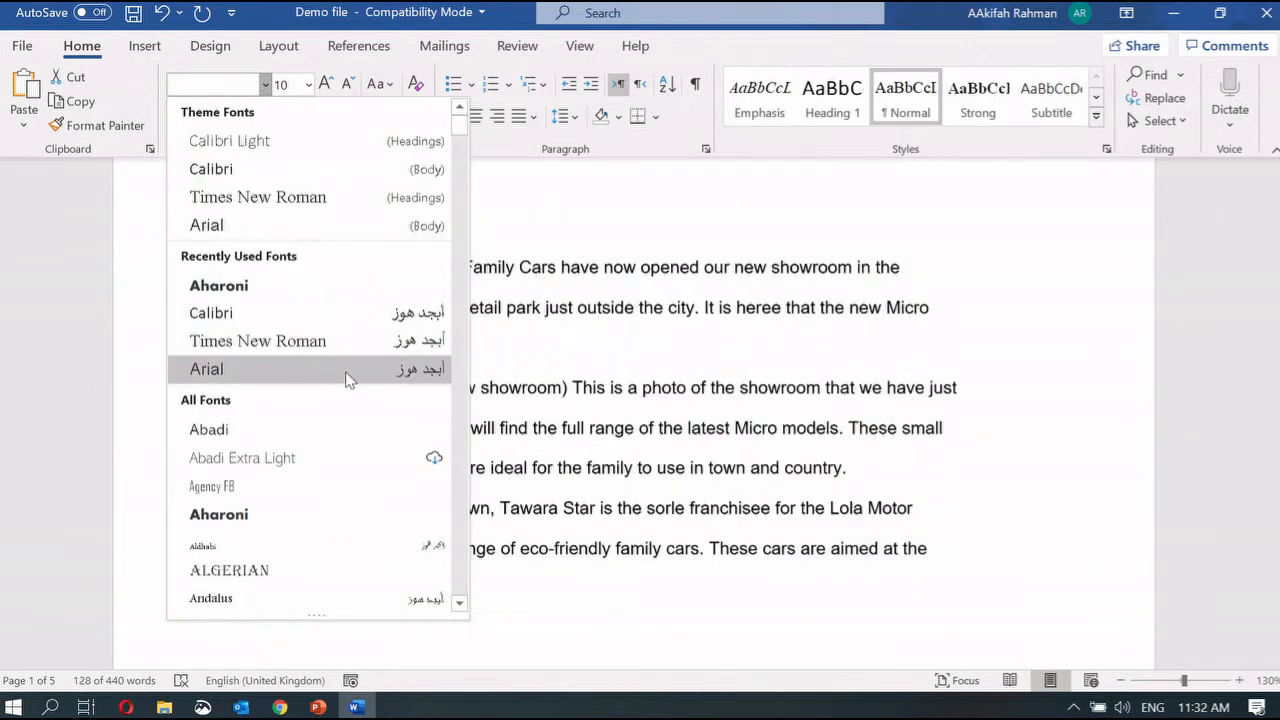
{"action": "scroll", "coordinate": [346, 380], "scroll_direction": "down", "scroll_amount": 5}
{"action": "scroll", "coordinate": [350, 385], "scroll_direction": "down", "scroll_amount": 4}
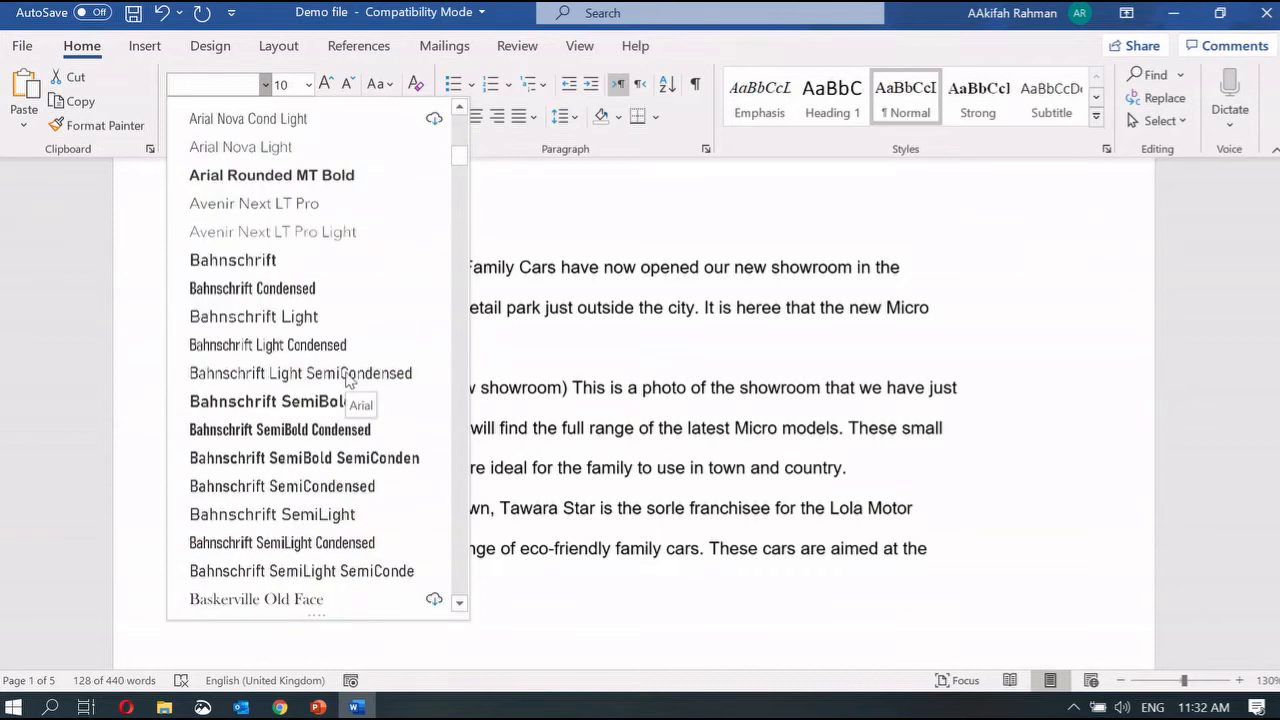
{"action": "scroll", "coordinate": [335, 410], "scroll_direction": "down", "scroll_amount": 5}
{"action": "scroll", "coordinate": [330, 415], "scroll_direction": "down", "scroll_amount": 1}
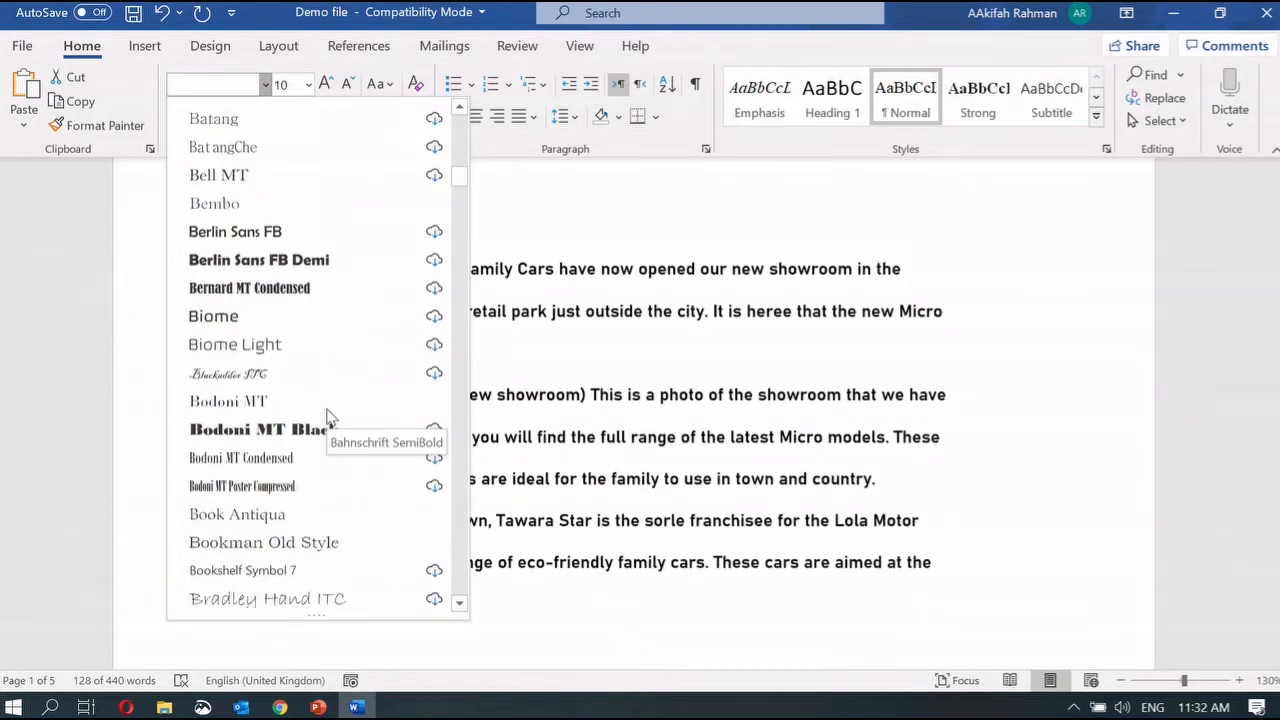
{"action": "left_click", "coordinate": [294, 403]}
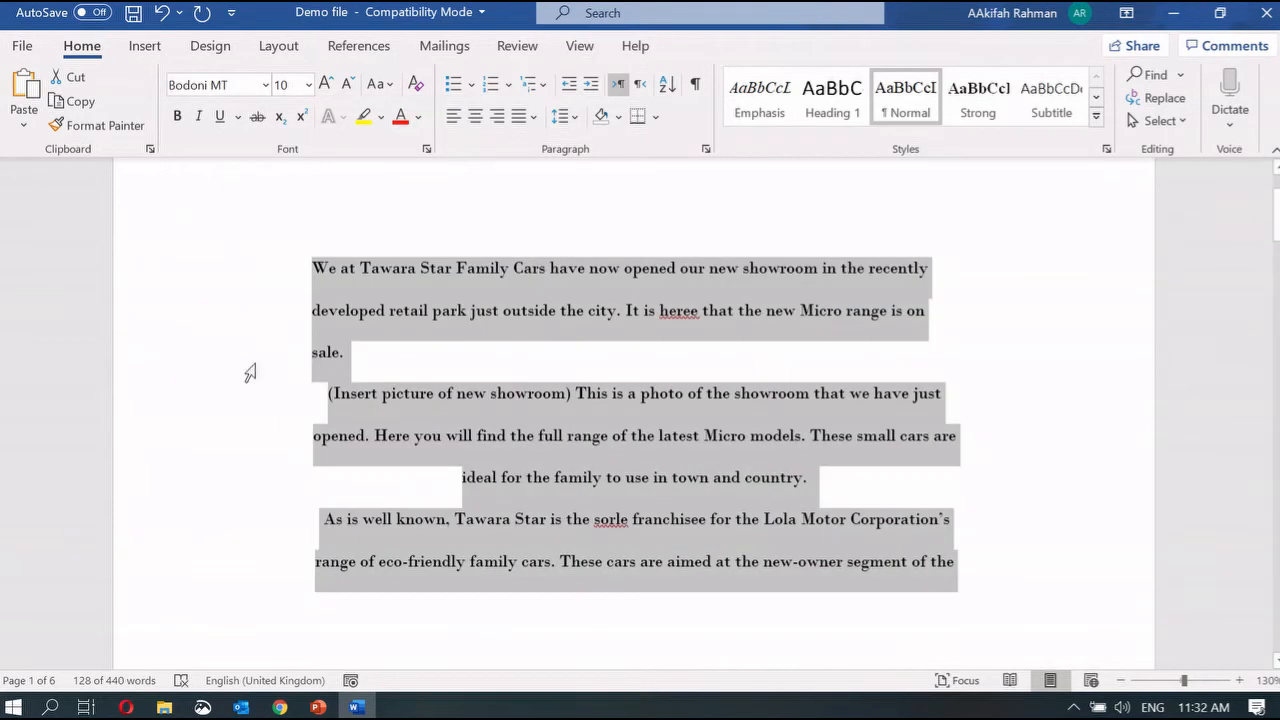
Step: Undo the font change, restoring the original plain Times New Roman and Arial text
{"action": "left_click", "coordinate": [251, 366]}
{"action": "left_click", "coordinate": [362, 264]}
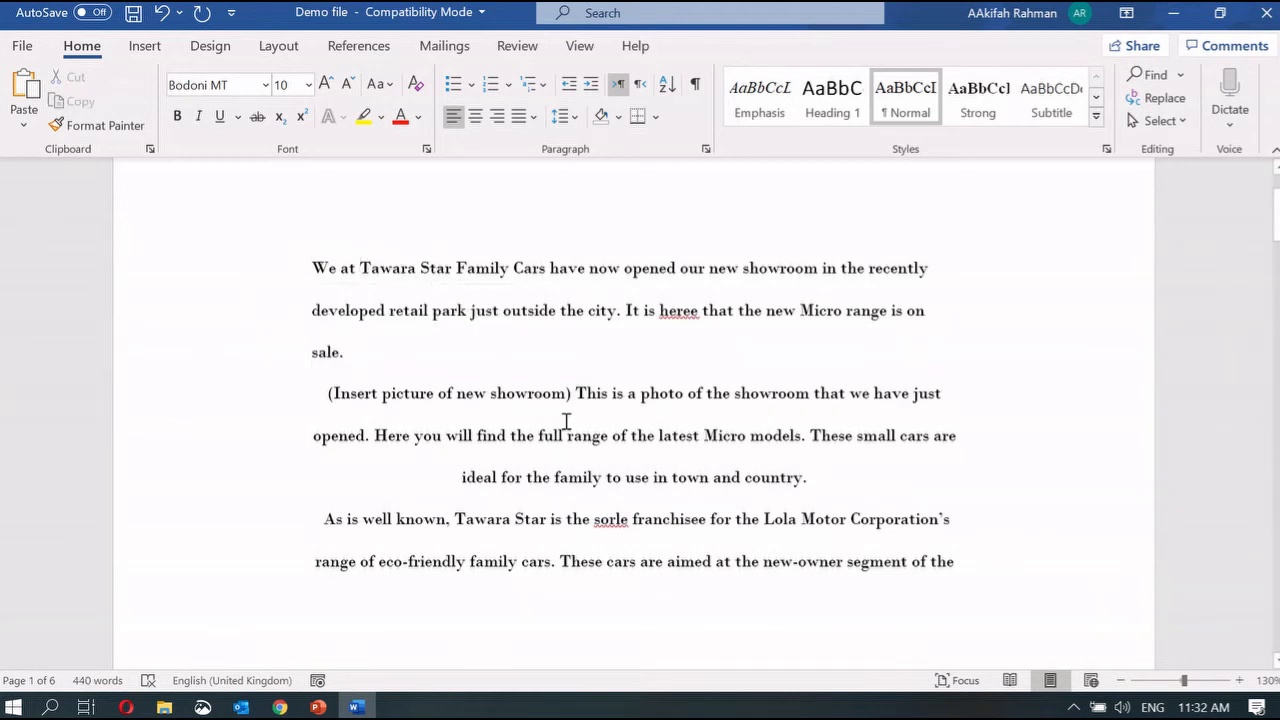
{"action": "key", "text": "ctrl+z"}
{"action": "key", "text": "ctrl+z"}
{"action": "key", "text": "ctrl+z"}
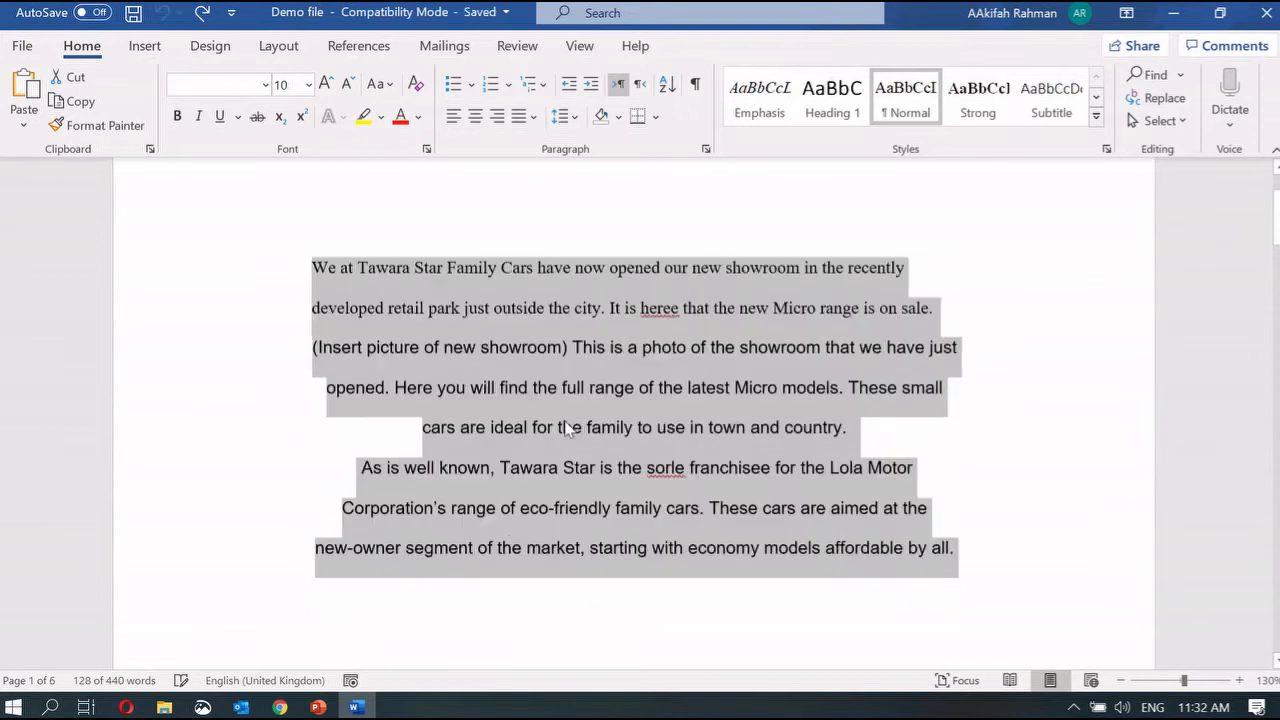
{"action": "left_click", "coordinate": [318, 707]}
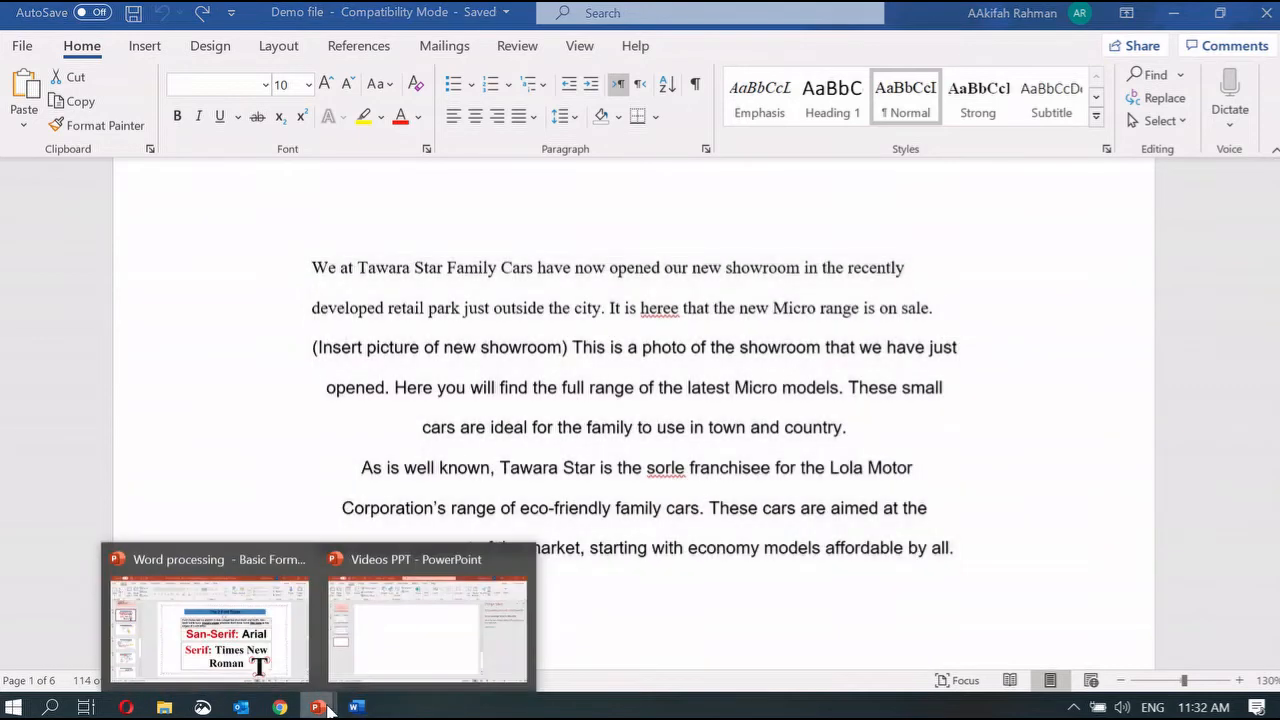
{"action": "left_click", "coordinate": [258, 660]}
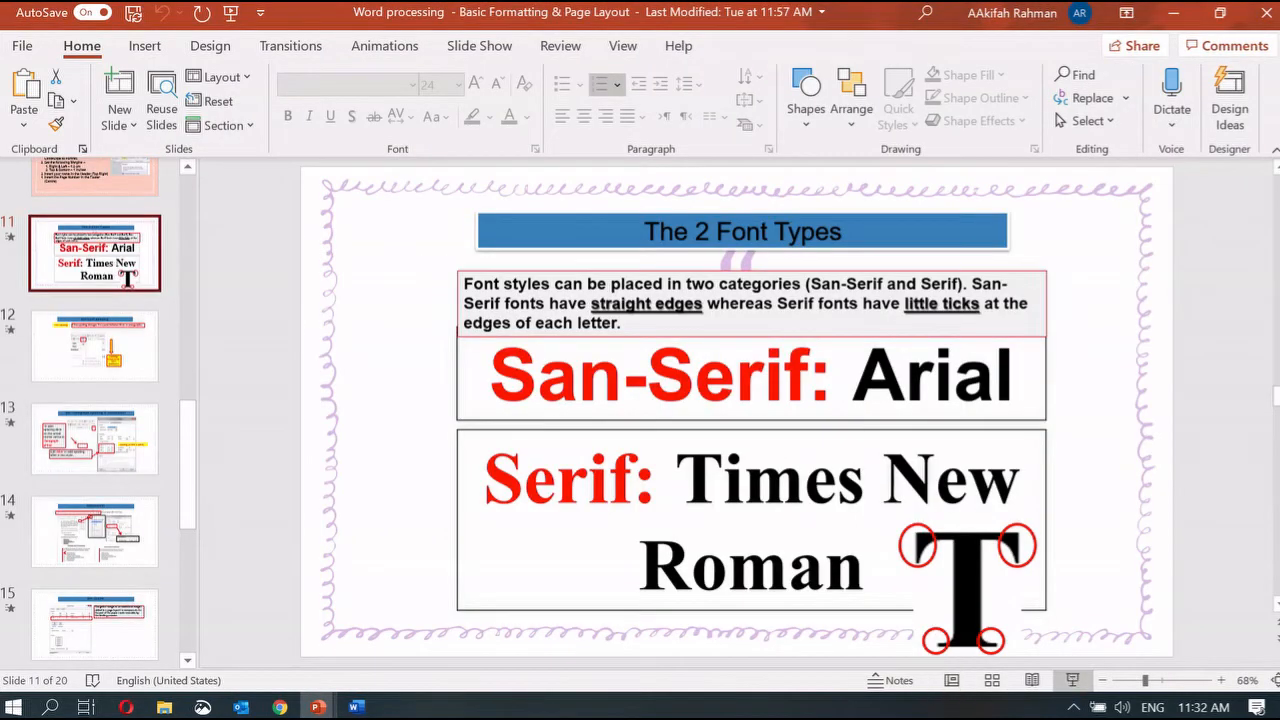
{"action": "left_click", "coordinate": [1074, 680]}
{"action": "key", "text": "Right"}
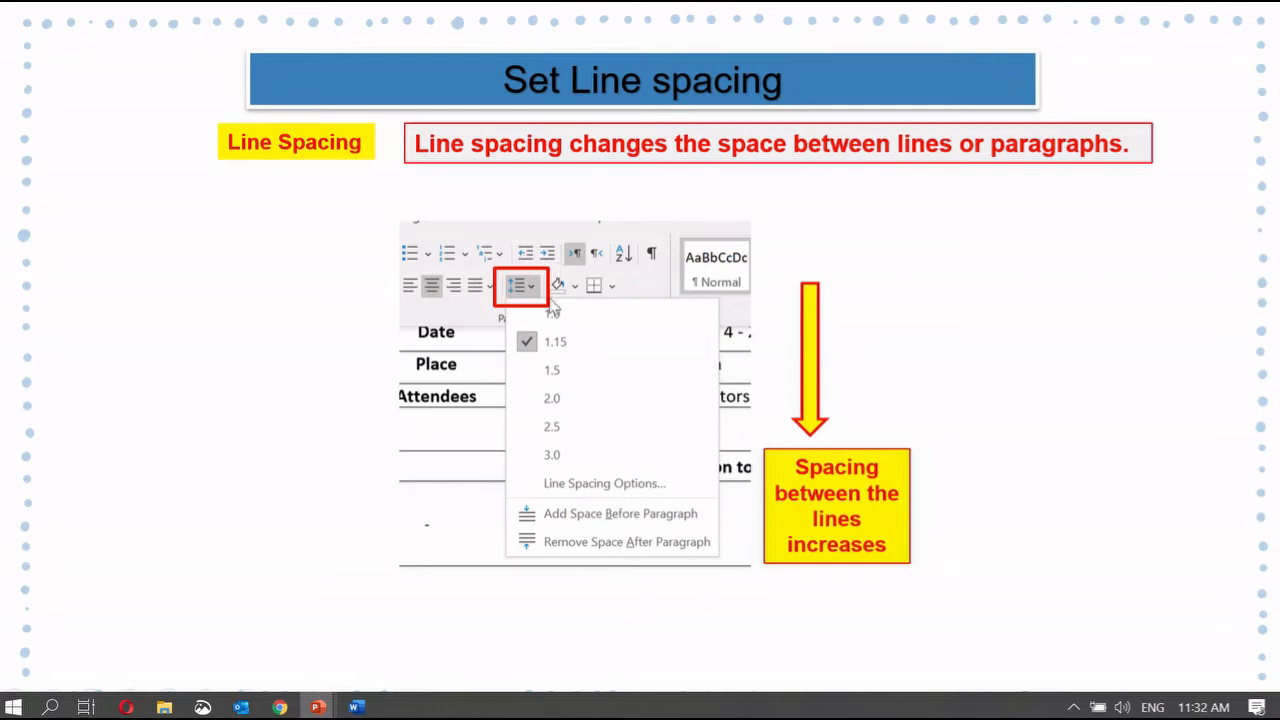
{"action": "left_click", "coordinate": [355, 707]}
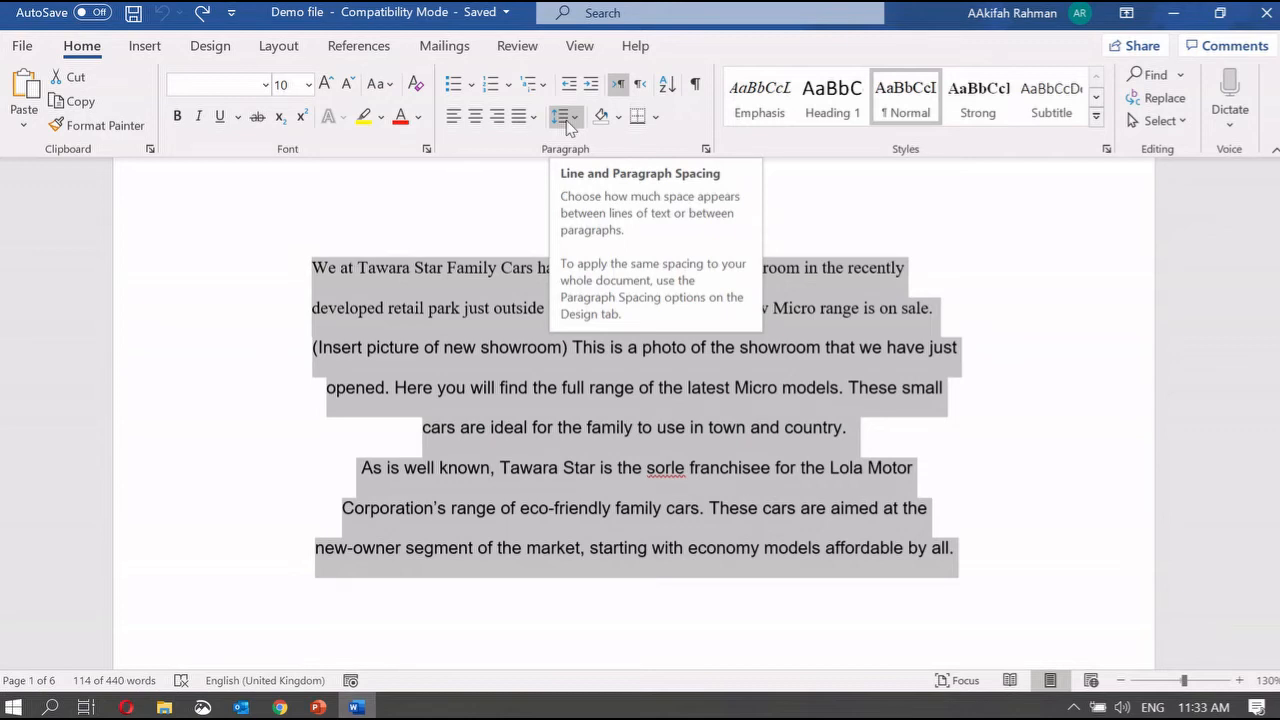
Step: Add an empty paragraph after 'country.' and select the first paragraph
{"action": "left_click", "coordinate": [405, 348]}
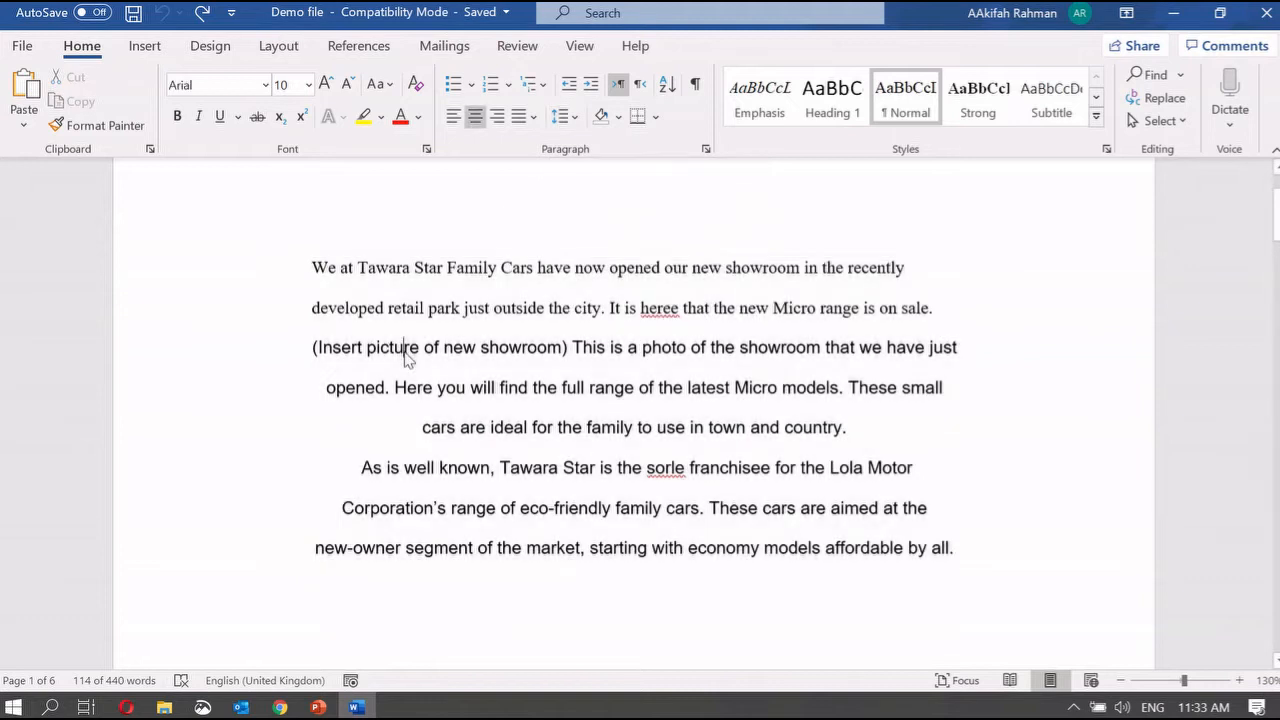
{"action": "left_click_drag", "start_coordinate": [307, 267], "coordinate": [944, 300]}
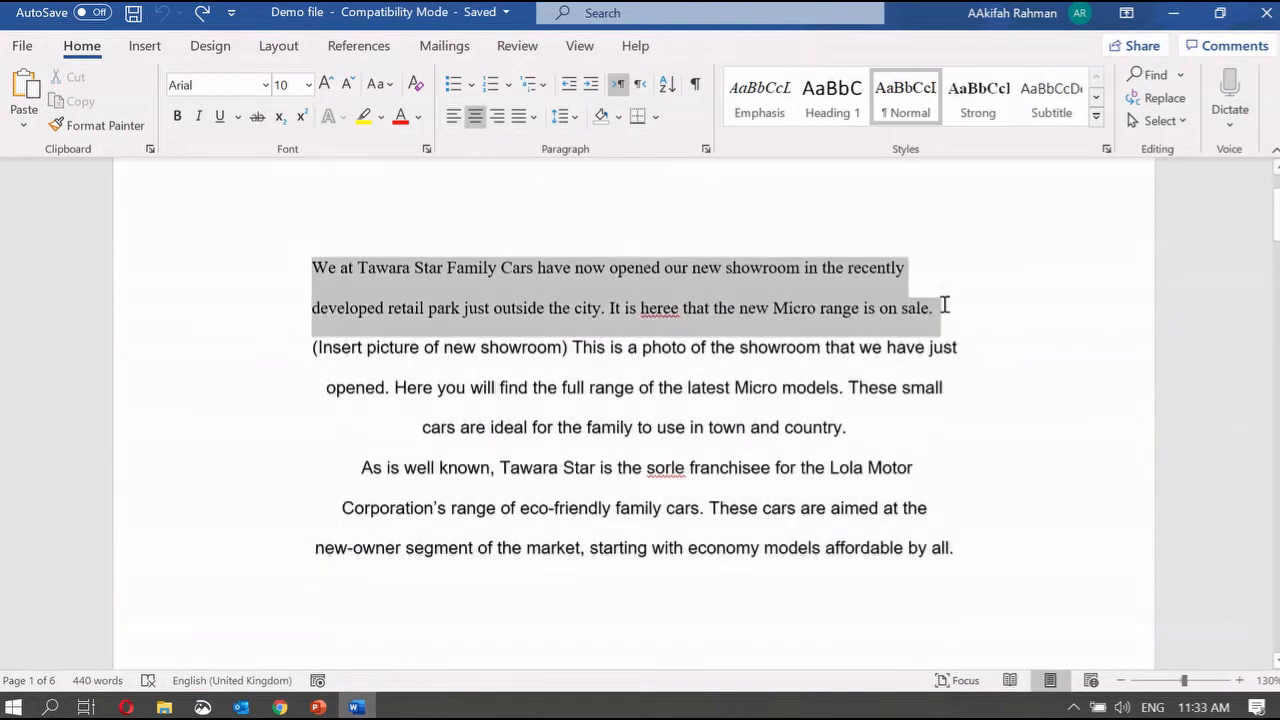
{"action": "left_click", "coordinate": [871, 437]}
{"action": "key", "text": "Return"}
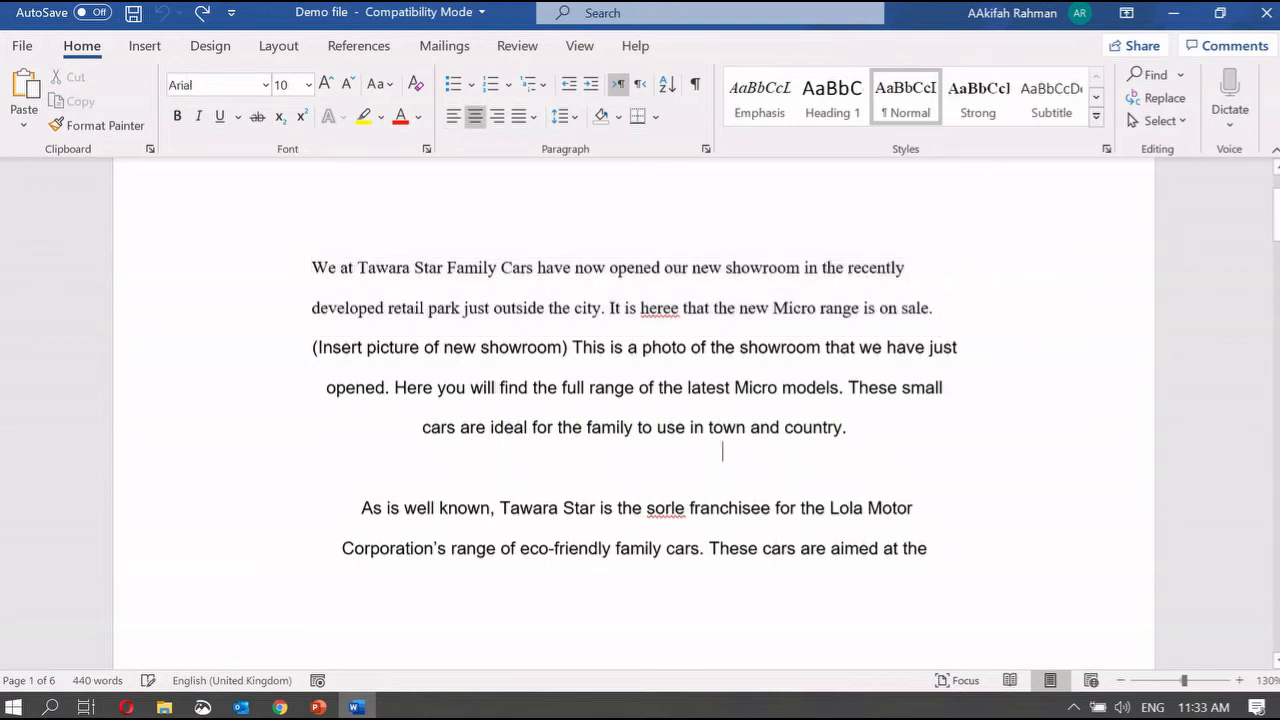
{"action": "left_click_drag", "start_coordinate": [869, 437], "coordinate": [266, 226]}
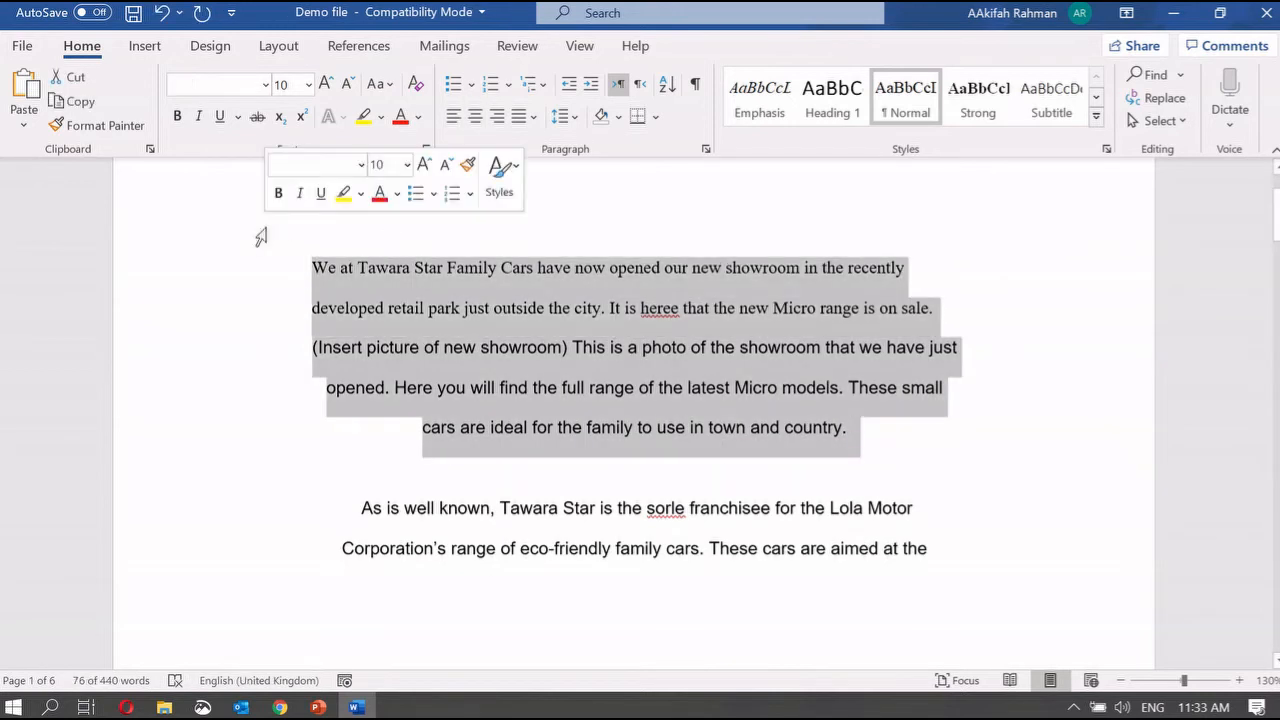
Step: Review the line spacing choices, then select both opening paragraphs of text
{"action": "left_click", "coordinate": [564, 116]}
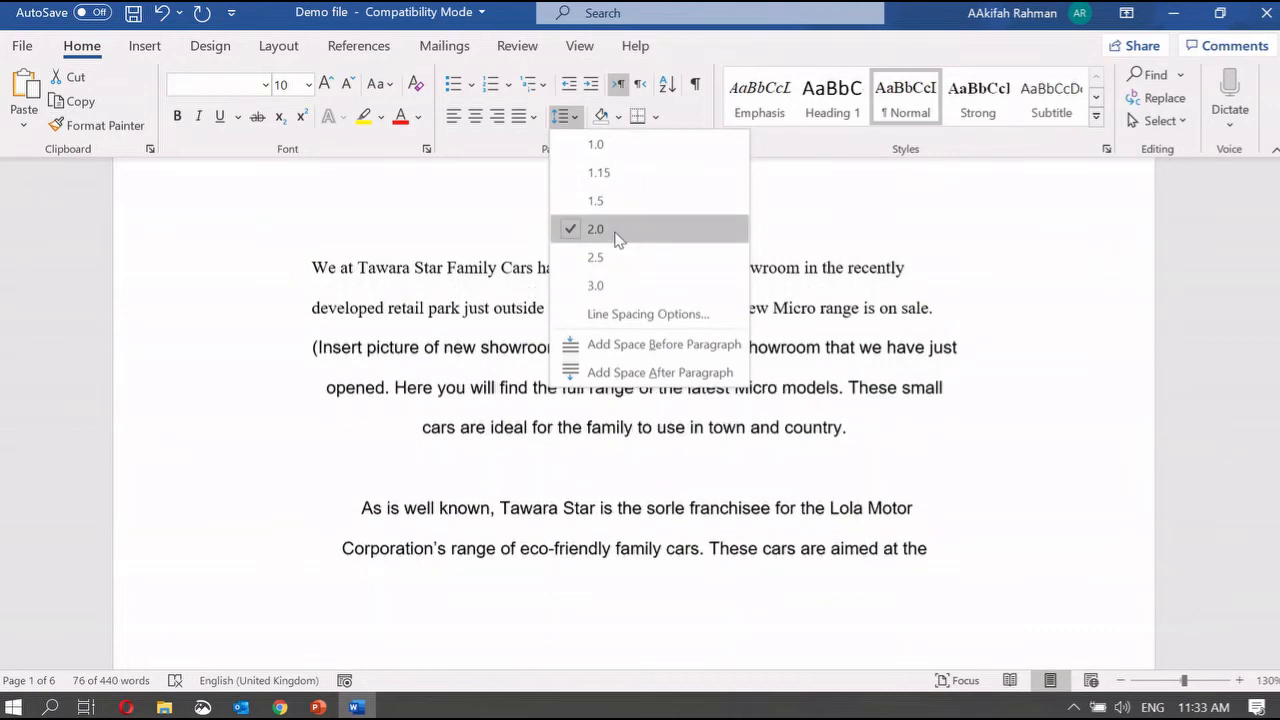
{"action": "left_click", "coordinate": [829, 330]}
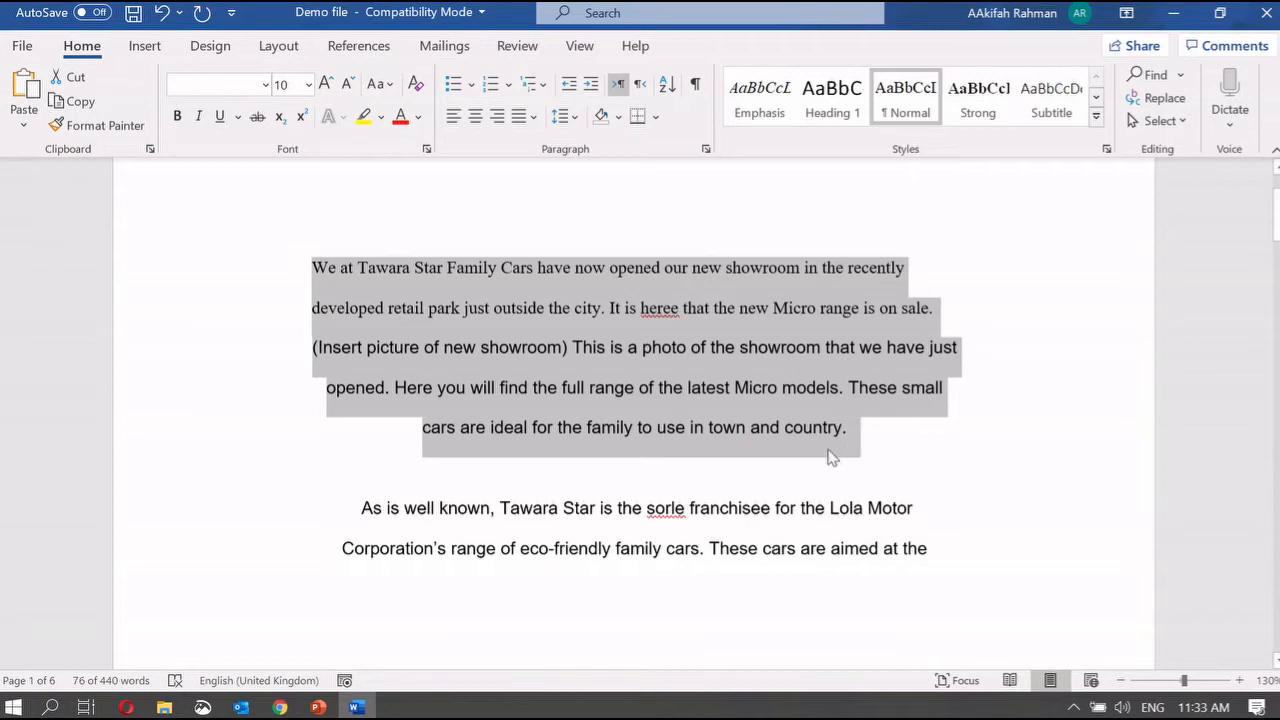
{"action": "scroll", "coordinate": [829, 450], "scroll_direction": "down", "scroll_amount": 3}
{"action": "scroll", "coordinate": [798, 268], "scroll_direction": "up", "scroll_amount": 3}
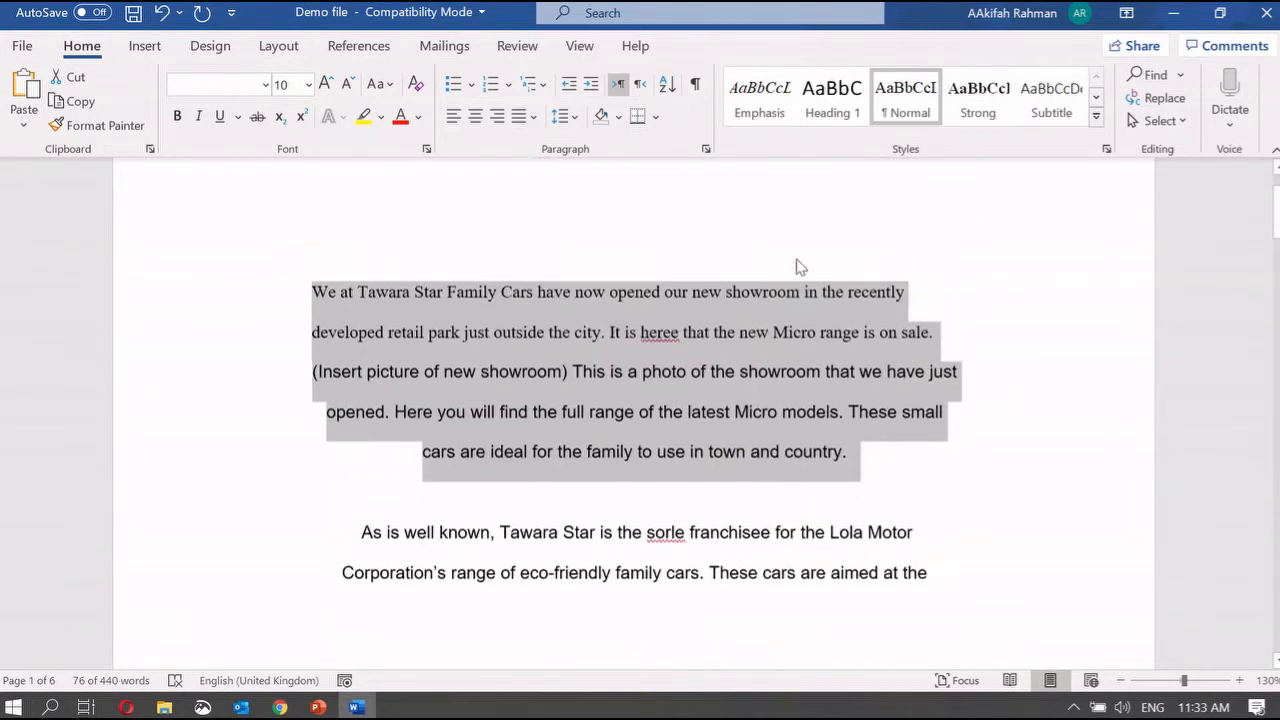
{"action": "scroll", "coordinate": [591, 341], "scroll_direction": "down", "scroll_amount": 4}
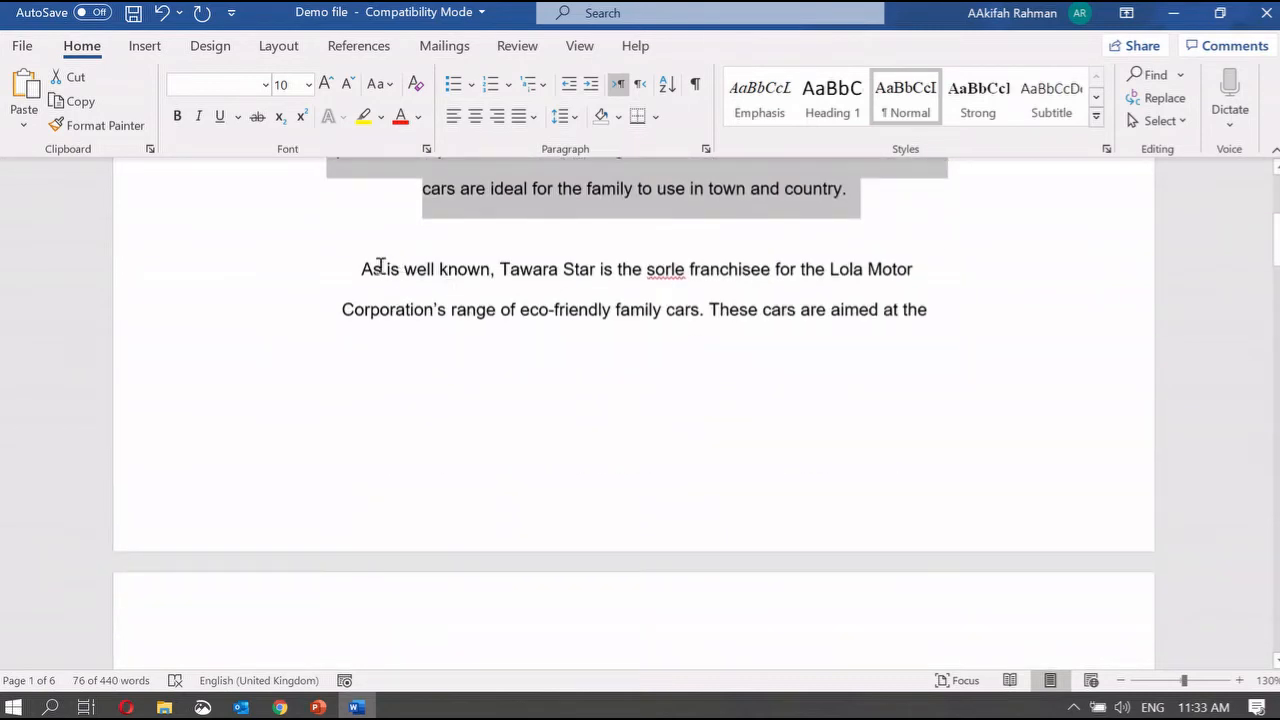
{"action": "left_click_drag", "start_coordinate": [378, 266], "coordinate": [1043, 443]}
{"action": "left_click", "coordinate": [780, 224]}
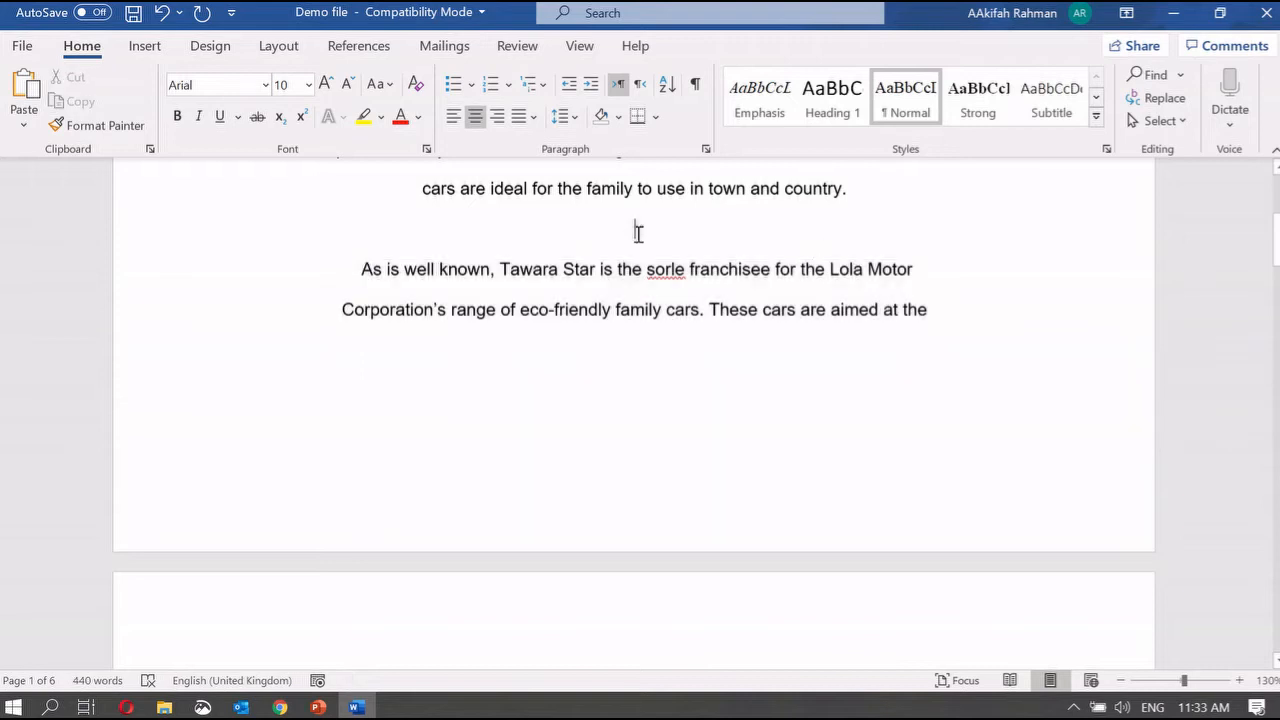
{"action": "scroll", "coordinate": [676, 232], "scroll_direction": "up", "scroll_amount": 3}
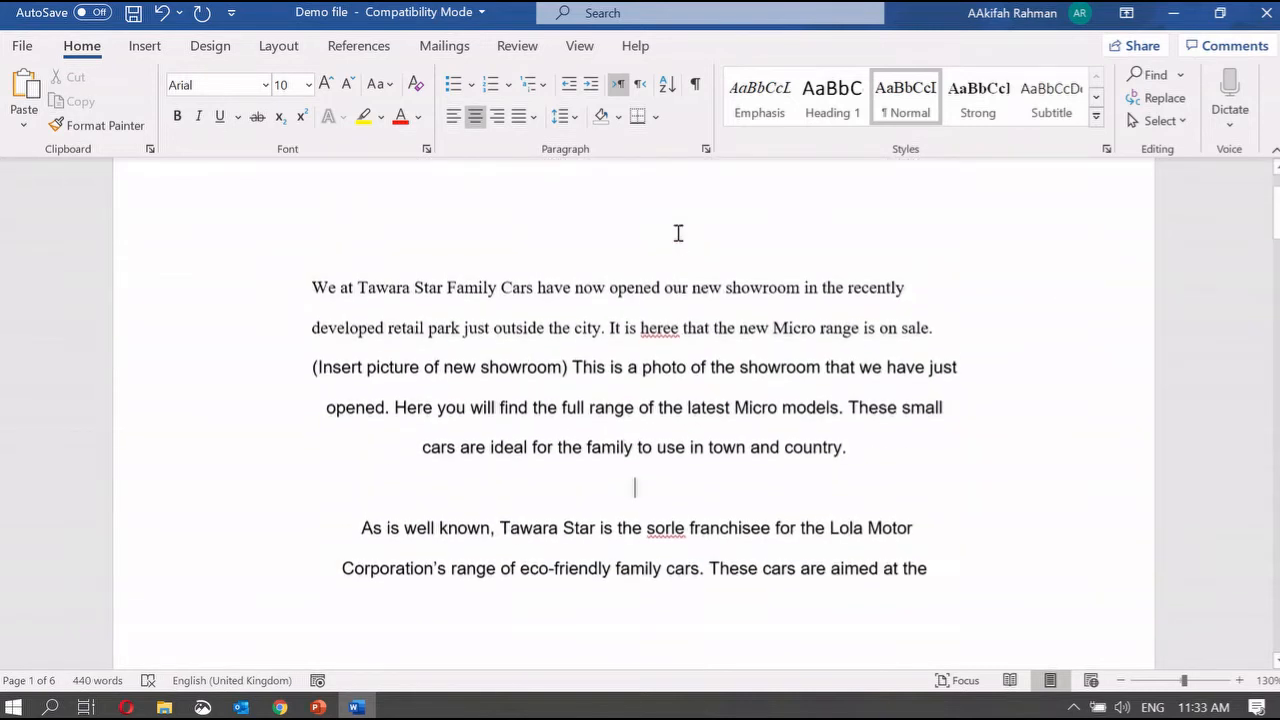
{"action": "left_click_drag", "start_coordinate": [887, 466], "coordinate": [303, 249]}
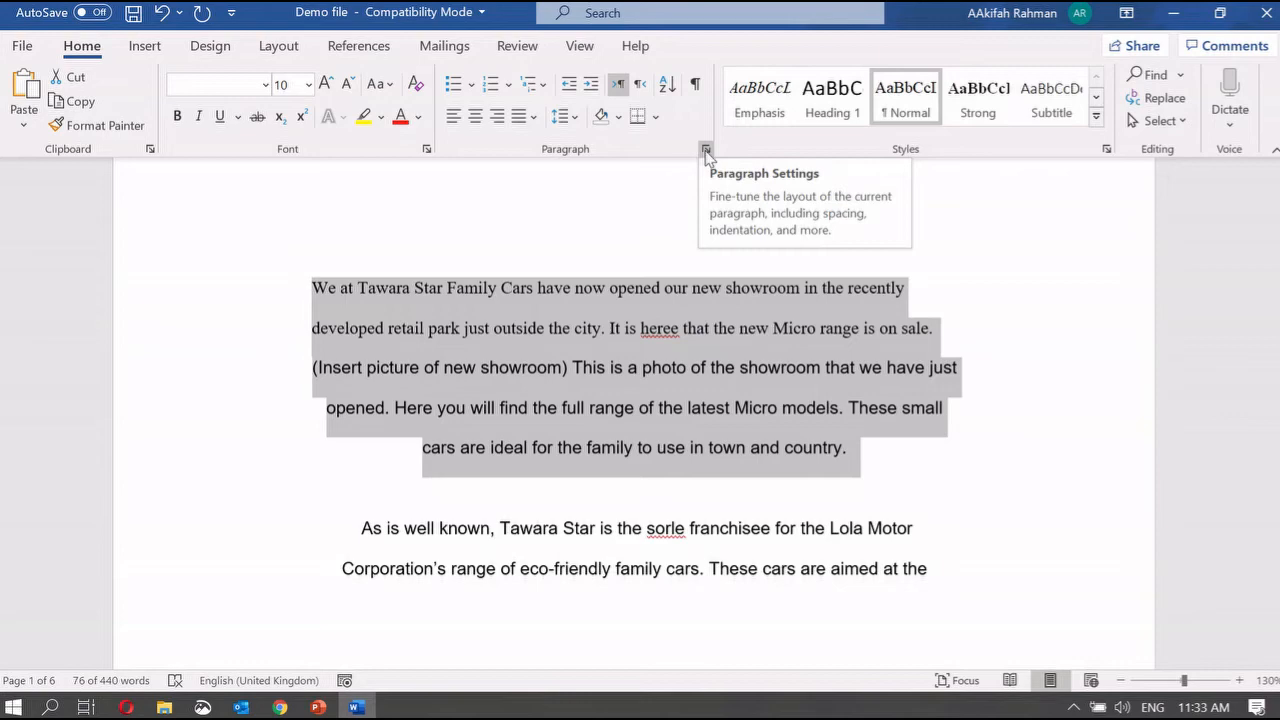
Step: Change Spacing After from 0 to 9 pt for the selected paragraphs in the Paragraph dialog
{"action": "left_click", "coordinate": [705, 150]}
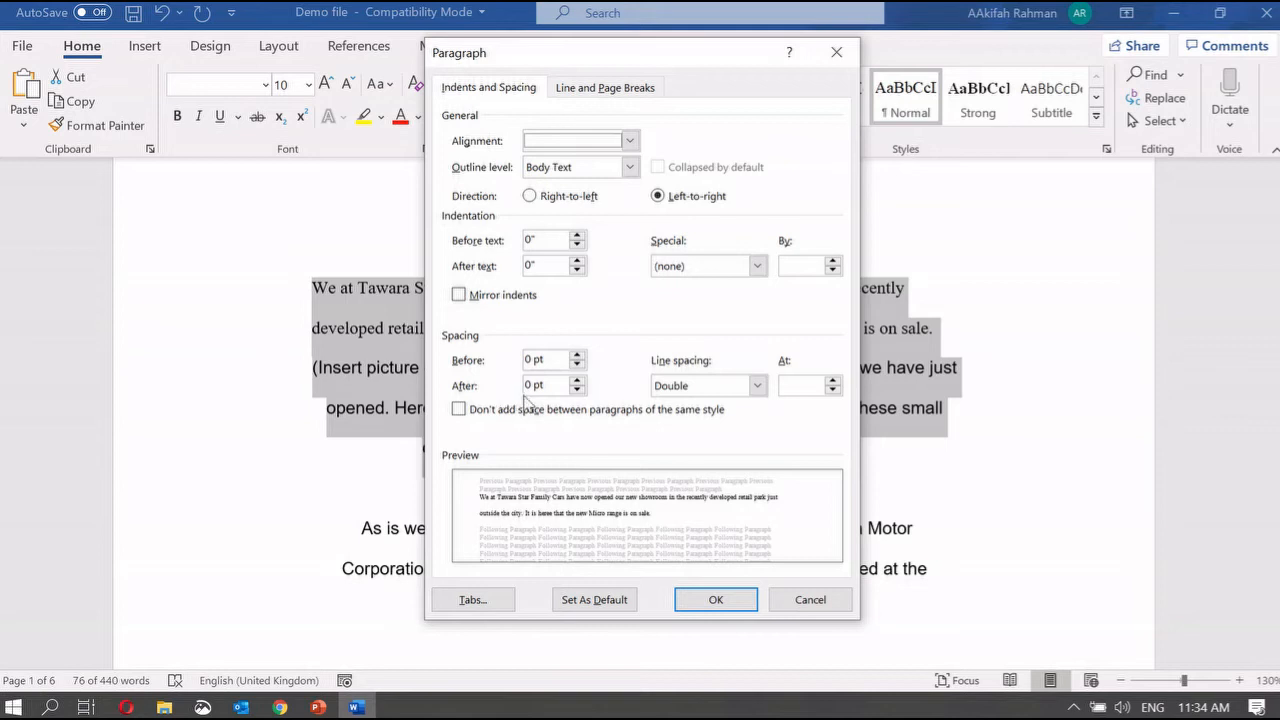
{"action": "left_click", "coordinate": [532, 360]}
{"action": "left_click", "coordinate": [531, 386]}
{"action": "key", "text": "BackSpace"}
{"action": "type", "text": "9"}
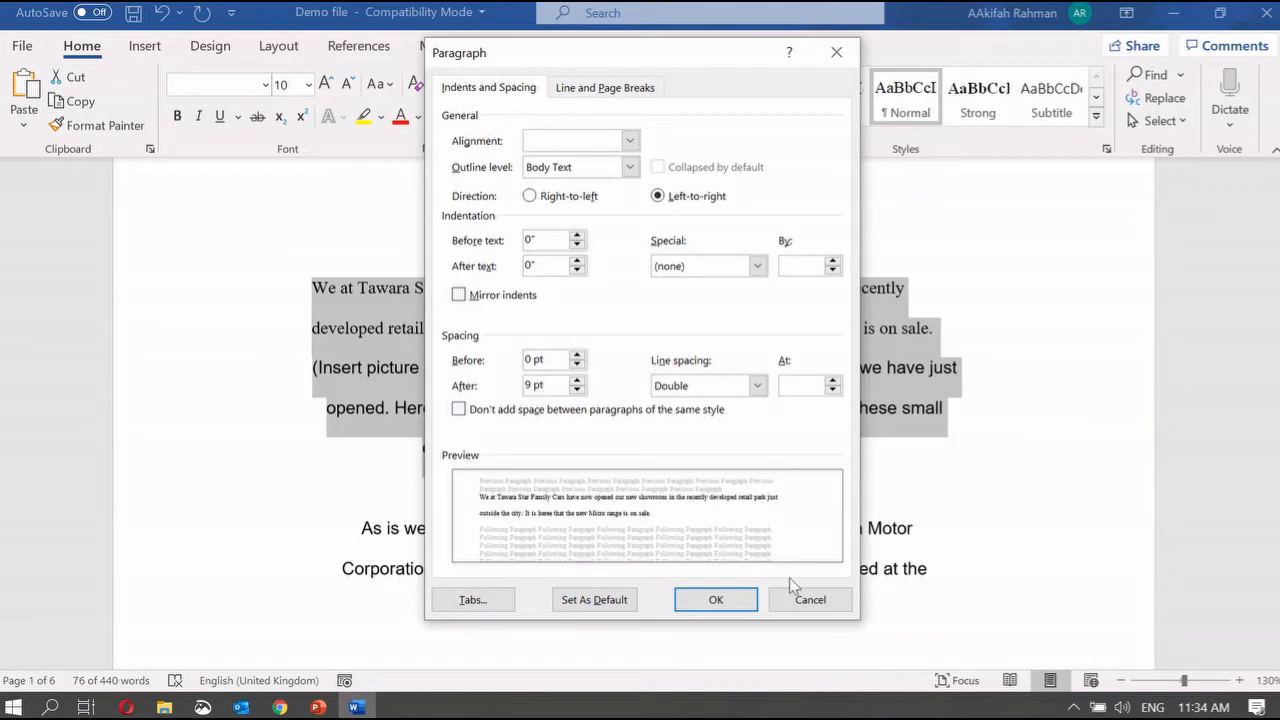
{"action": "left_click", "coordinate": [728, 604]}
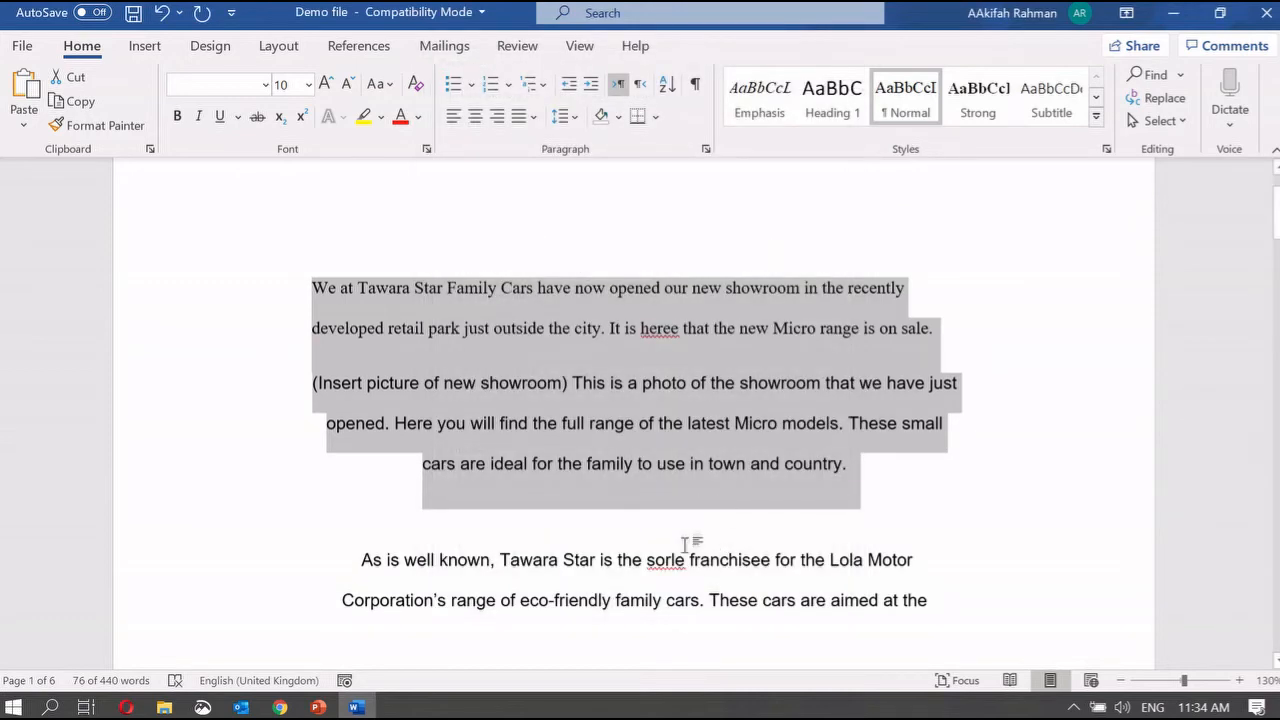
{"action": "left_click", "coordinate": [712, 354]}
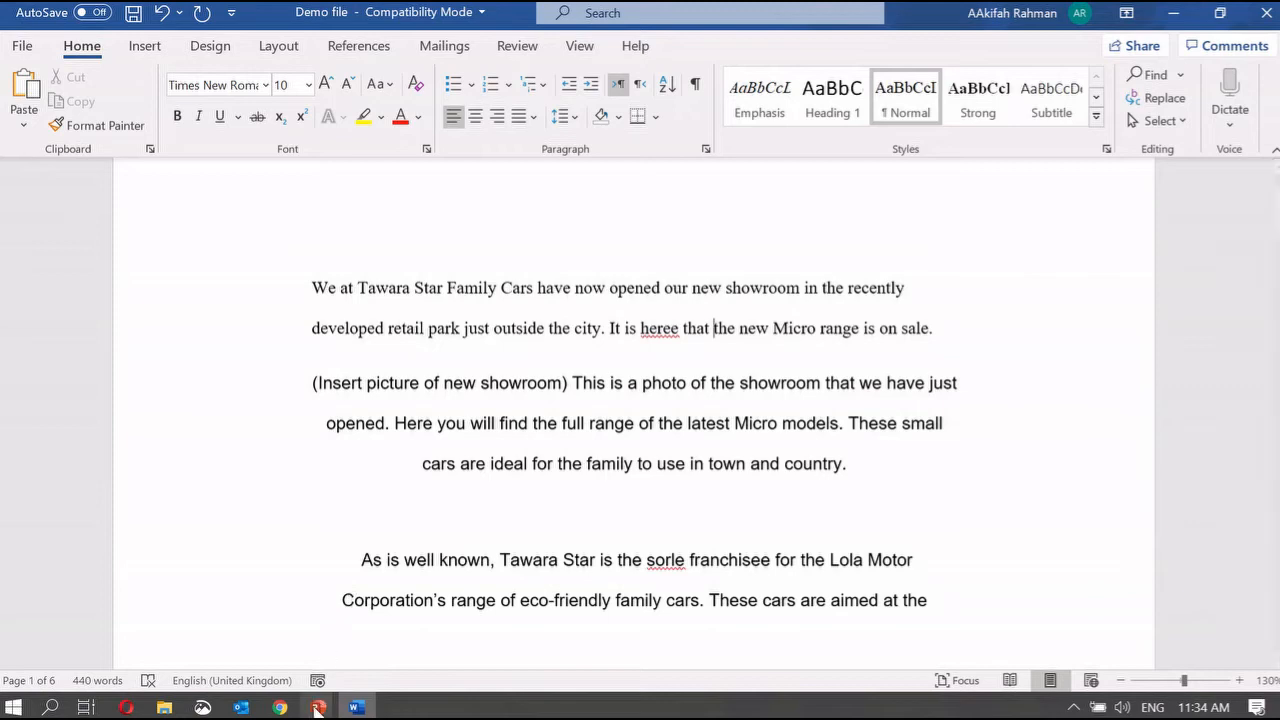
{"action": "mouse_move", "coordinate": [318, 707]}
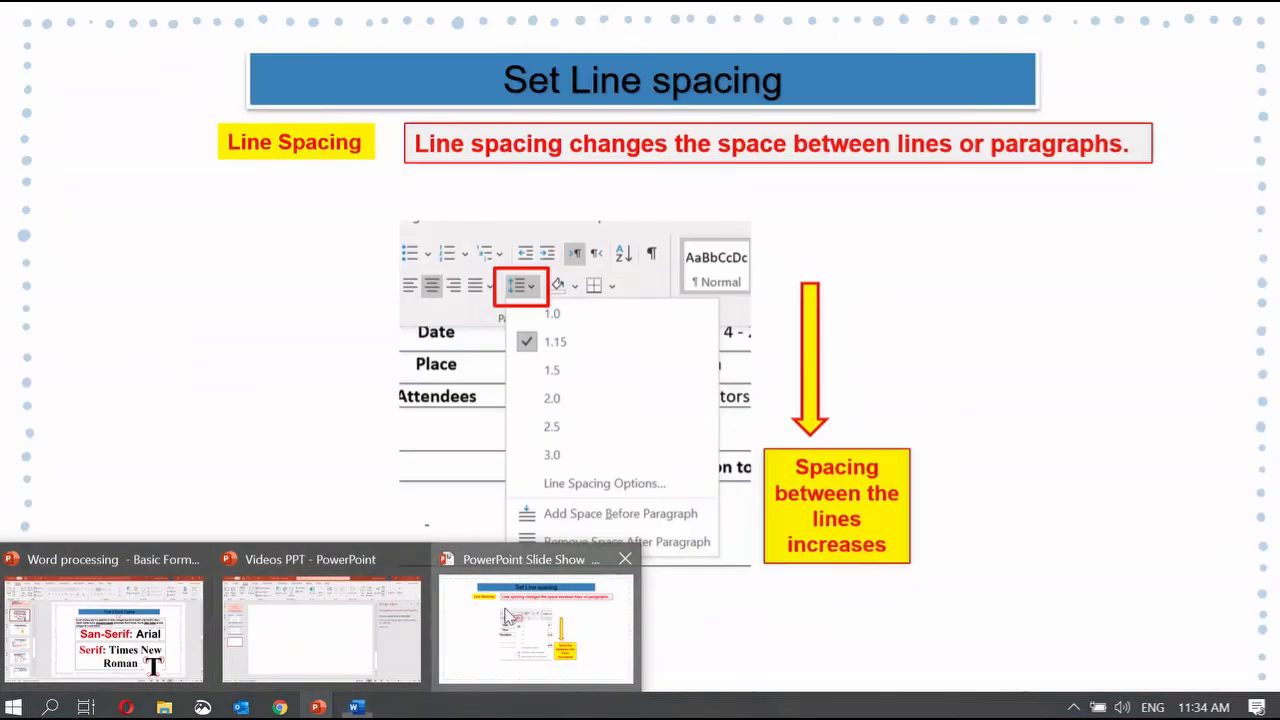
{"action": "left_click", "coordinate": [535, 628]}
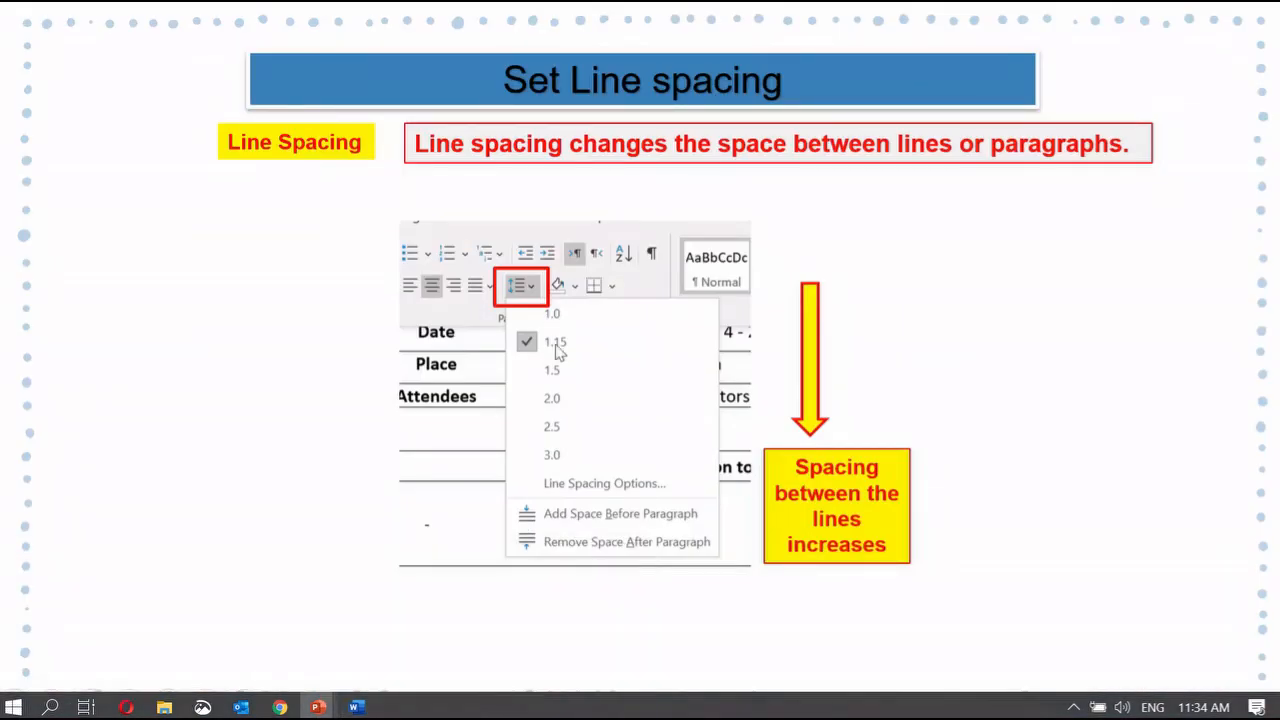
{"action": "left_click", "coordinate": [593, 466]}
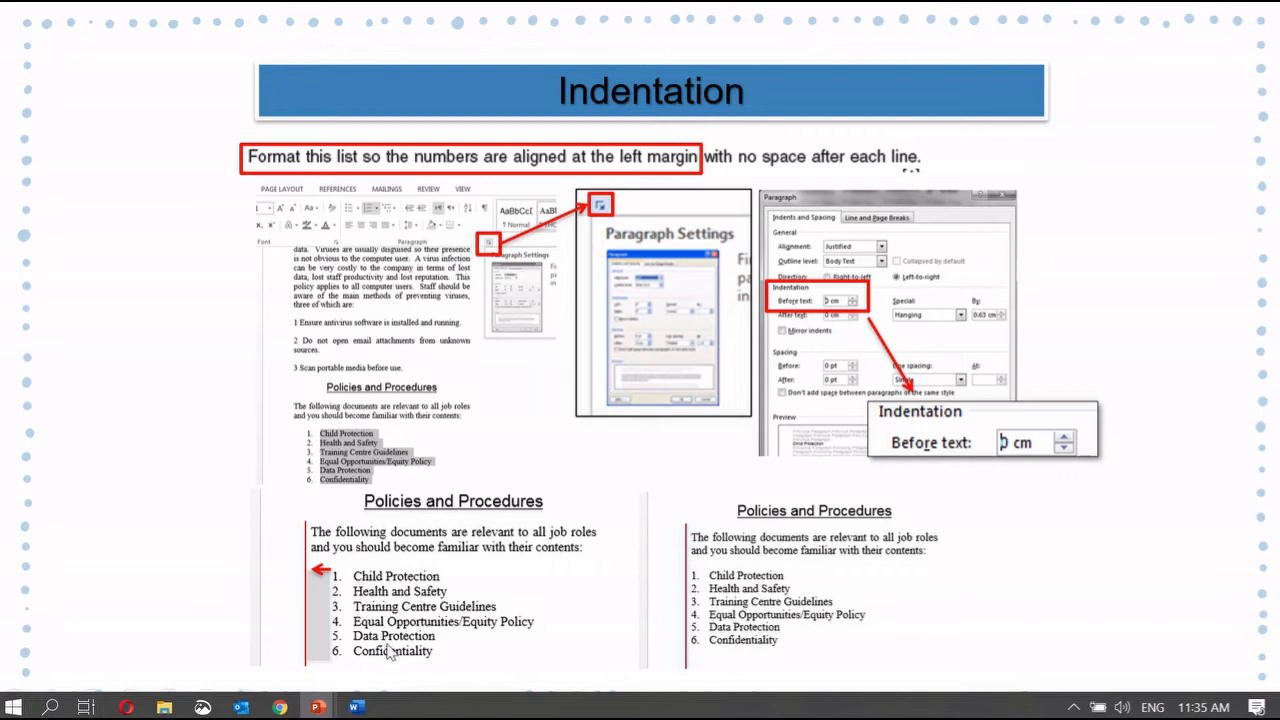
{"action": "left_click", "coordinate": [356, 707]}
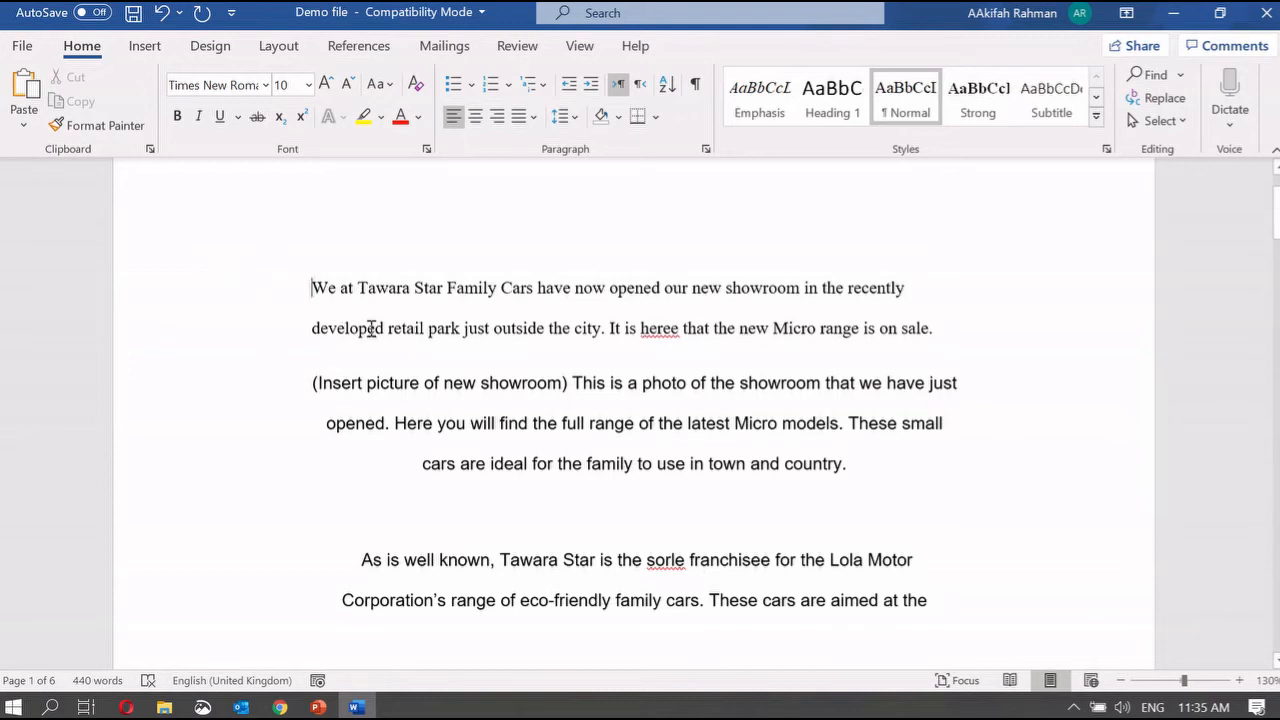
{"action": "left_click_drag", "start_coordinate": [311, 288], "coordinate": [958, 323]}
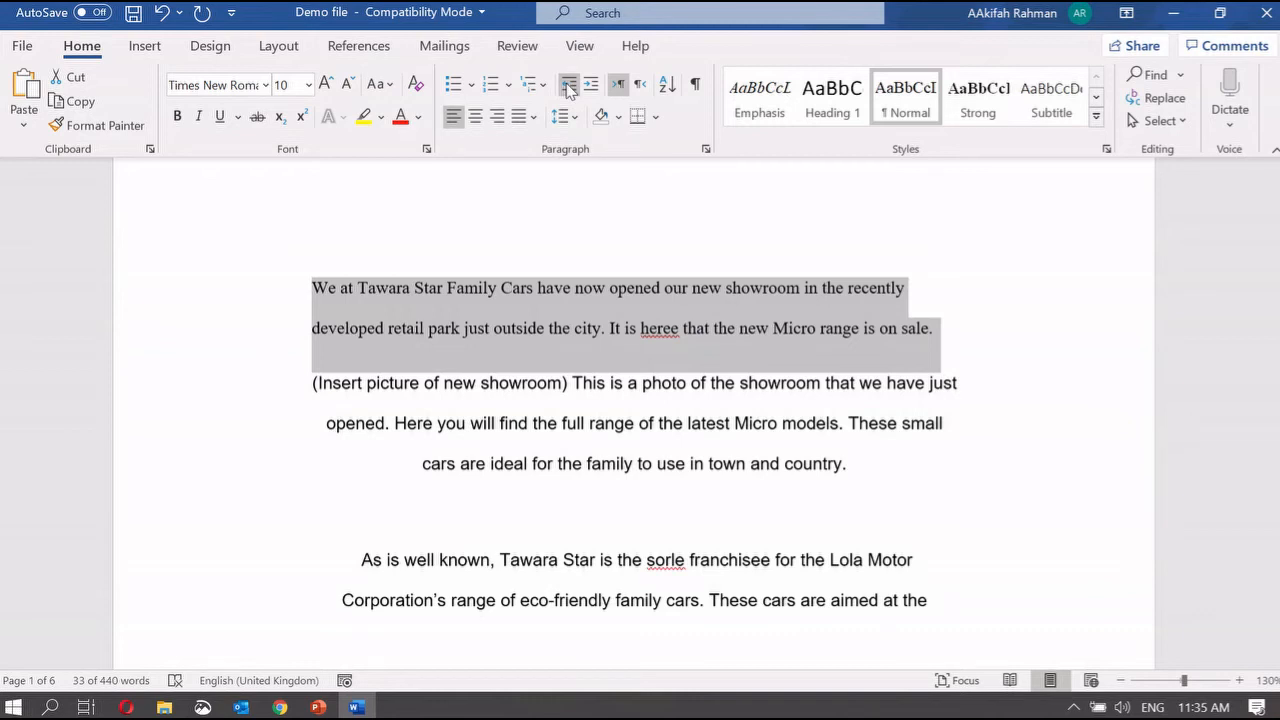
{"action": "left_click", "coordinate": [590, 85]}
{"action": "left_click", "coordinate": [590, 85]}
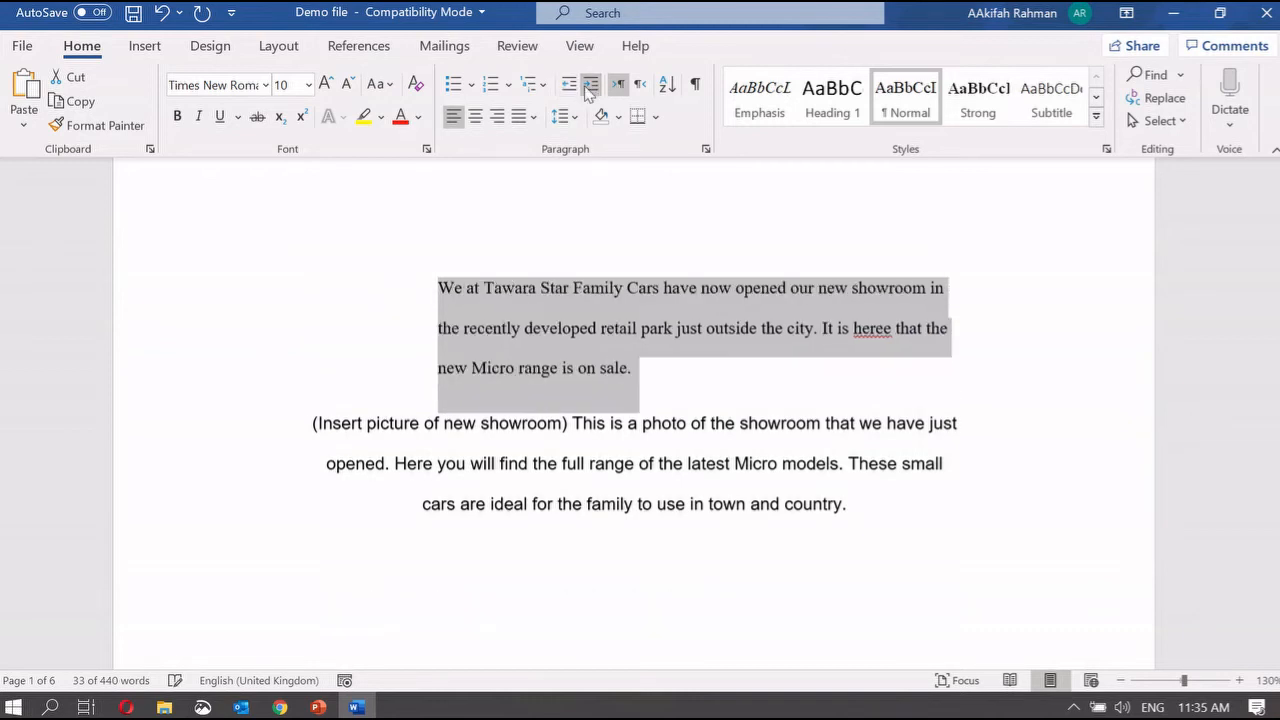
{"action": "left_click", "coordinate": [590, 85]}
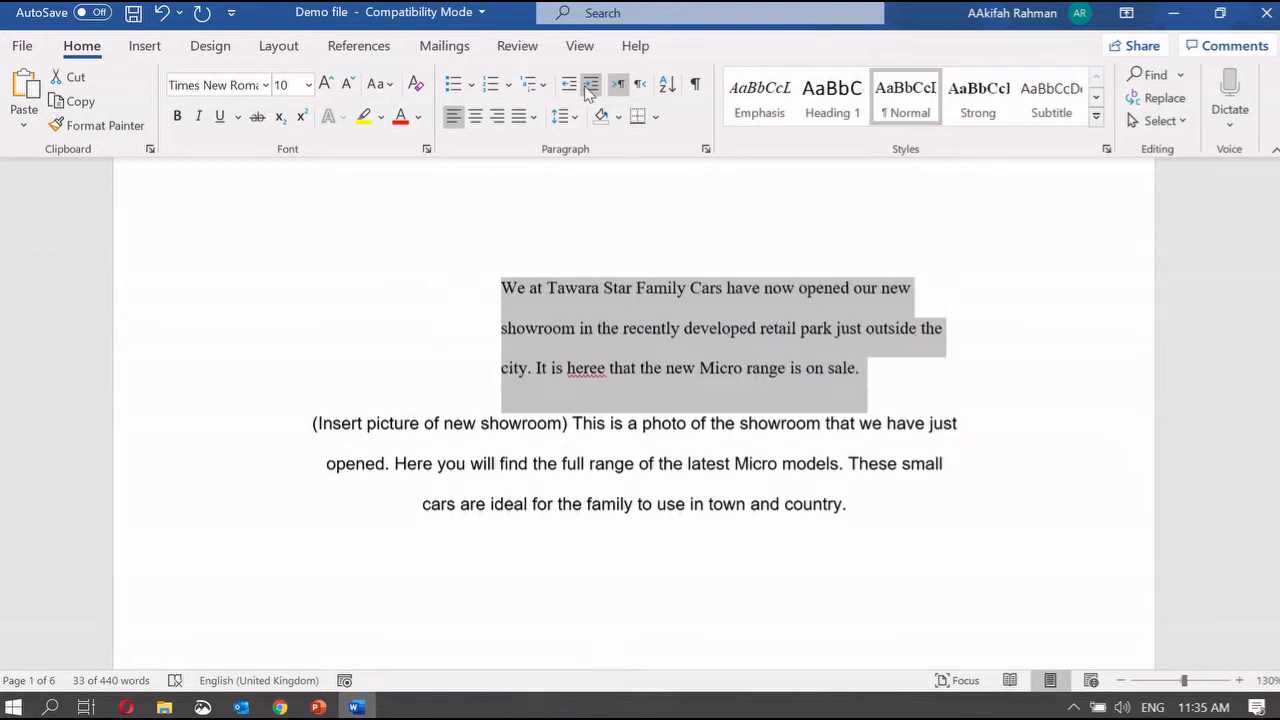
{"action": "left_click", "coordinate": [568, 85]}
{"action": "left_click", "coordinate": [568, 85]}
{"action": "left_click", "coordinate": [568, 85]}
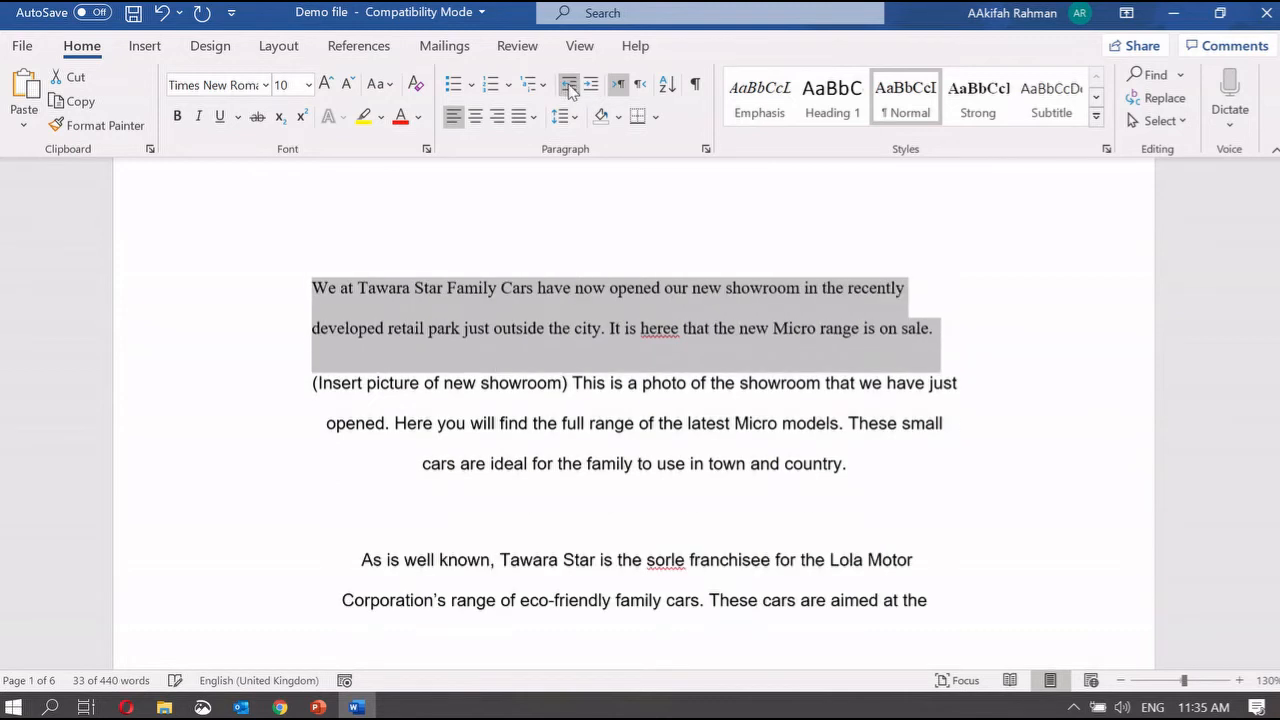
{"action": "left_click", "coordinate": [643, 295]}
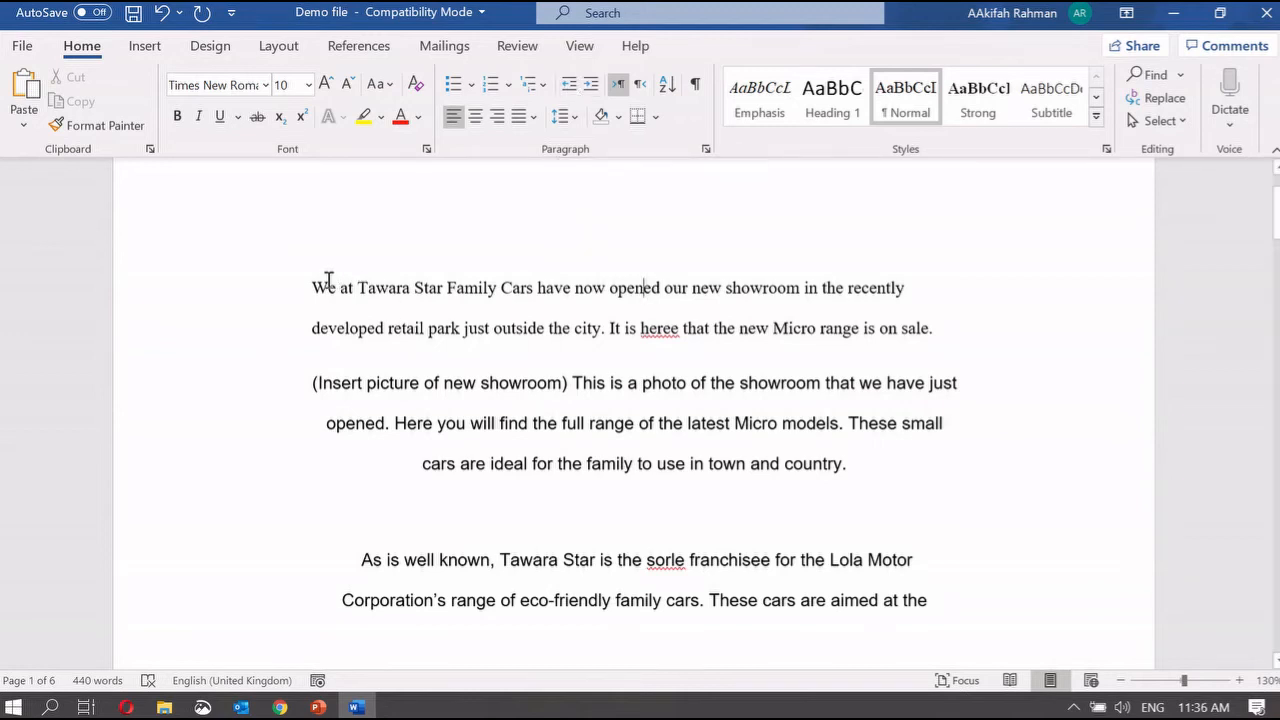
{"action": "left_click_drag", "start_coordinate": [314, 280], "coordinate": [968, 346]}
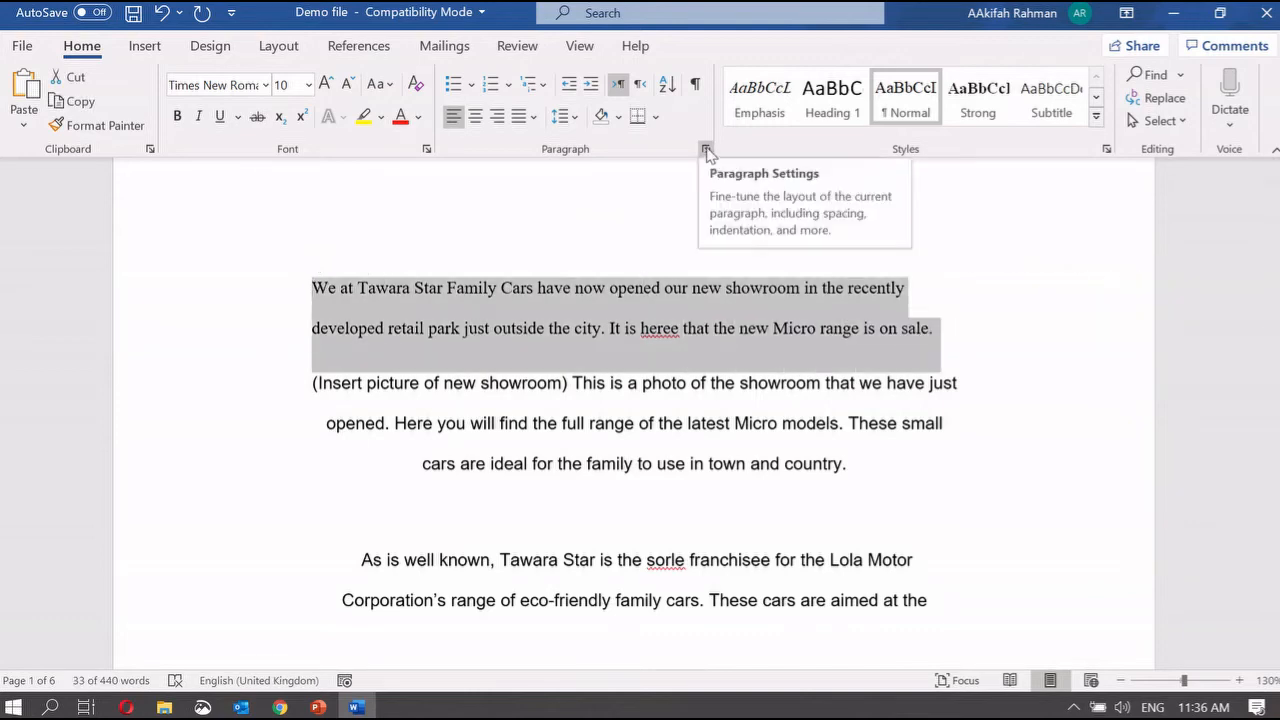
{"action": "left_click", "coordinate": [706, 150]}
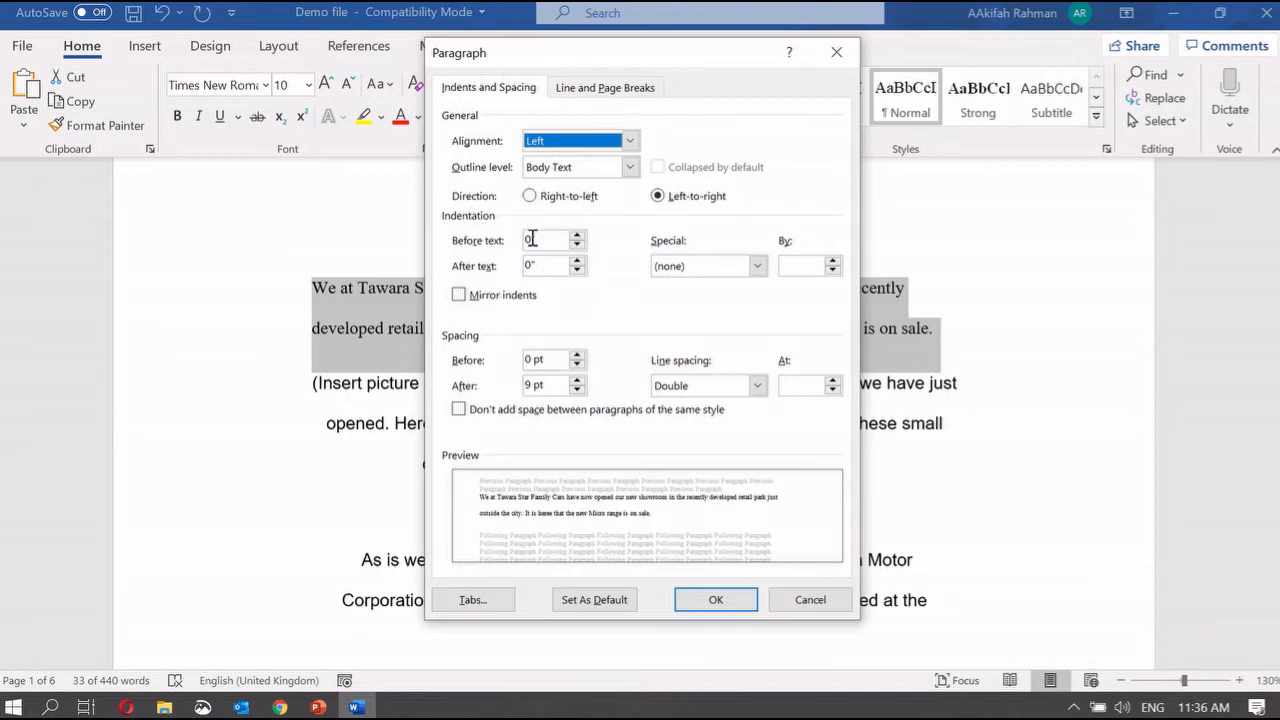
{"action": "left_click", "coordinate": [532, 239]}
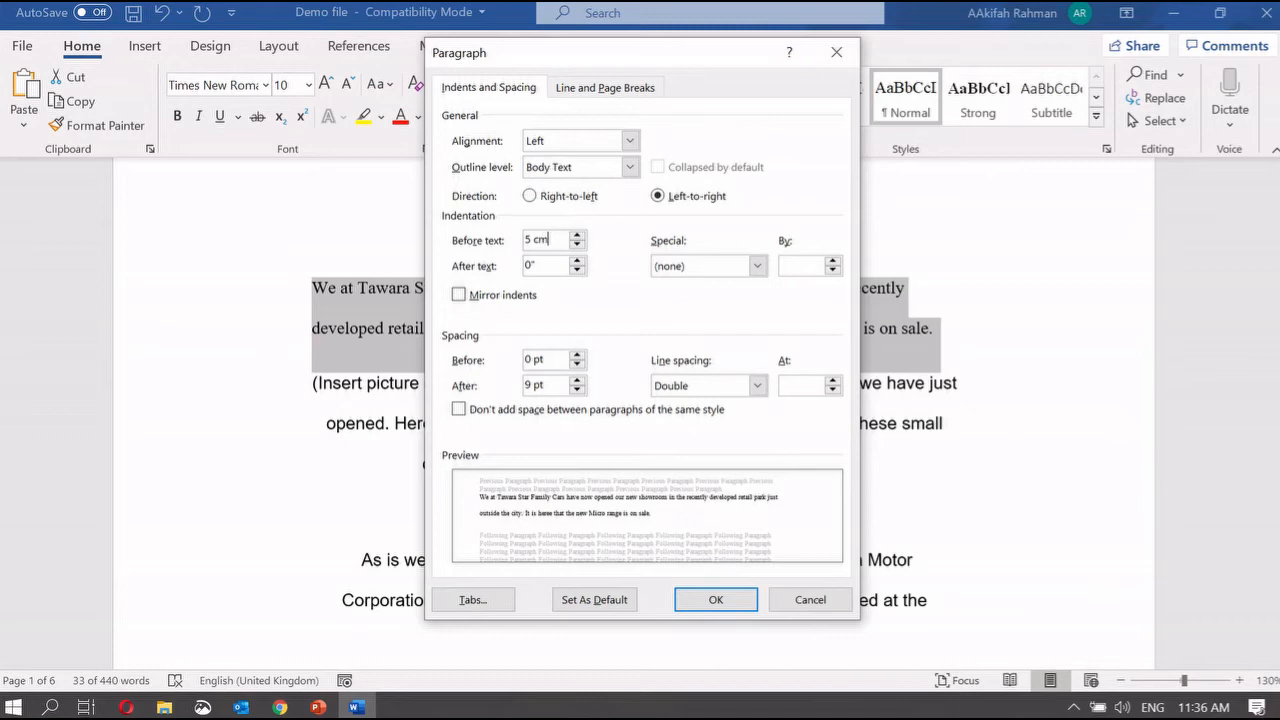
{"action": "left_click", "coordinate": [728, 598]}
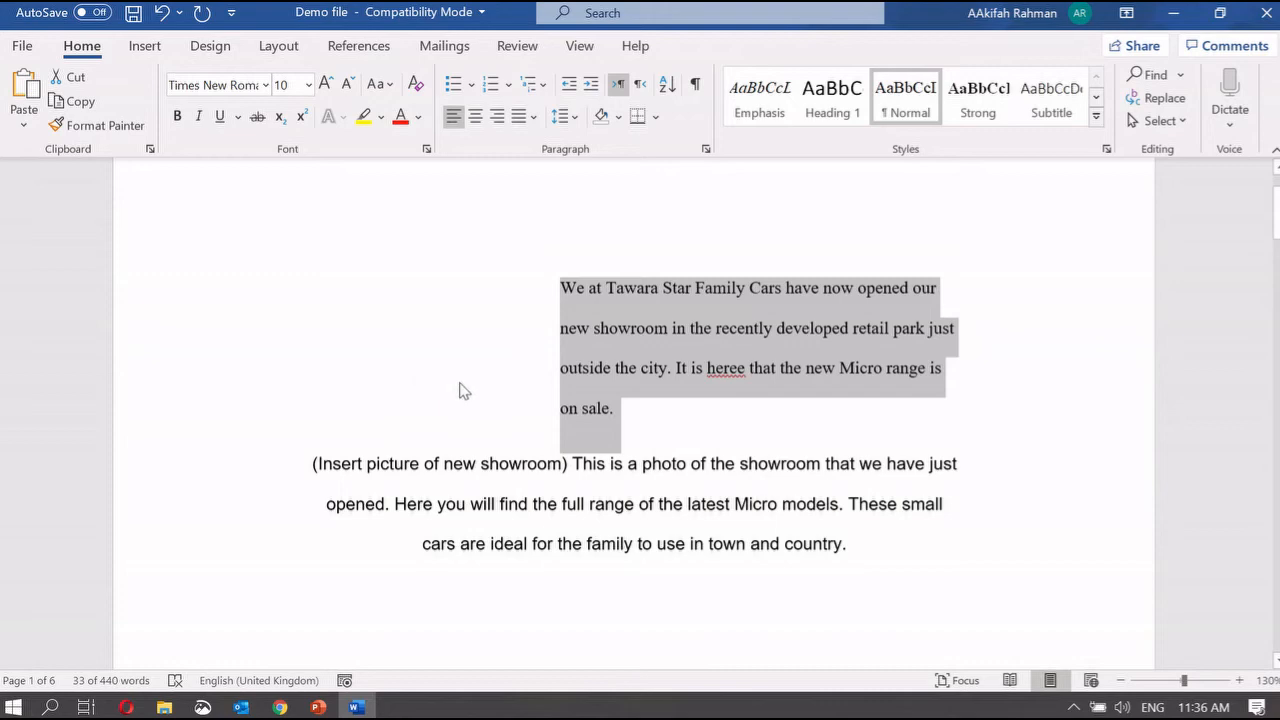
{"action": "key", "text": "ctrl+z"}
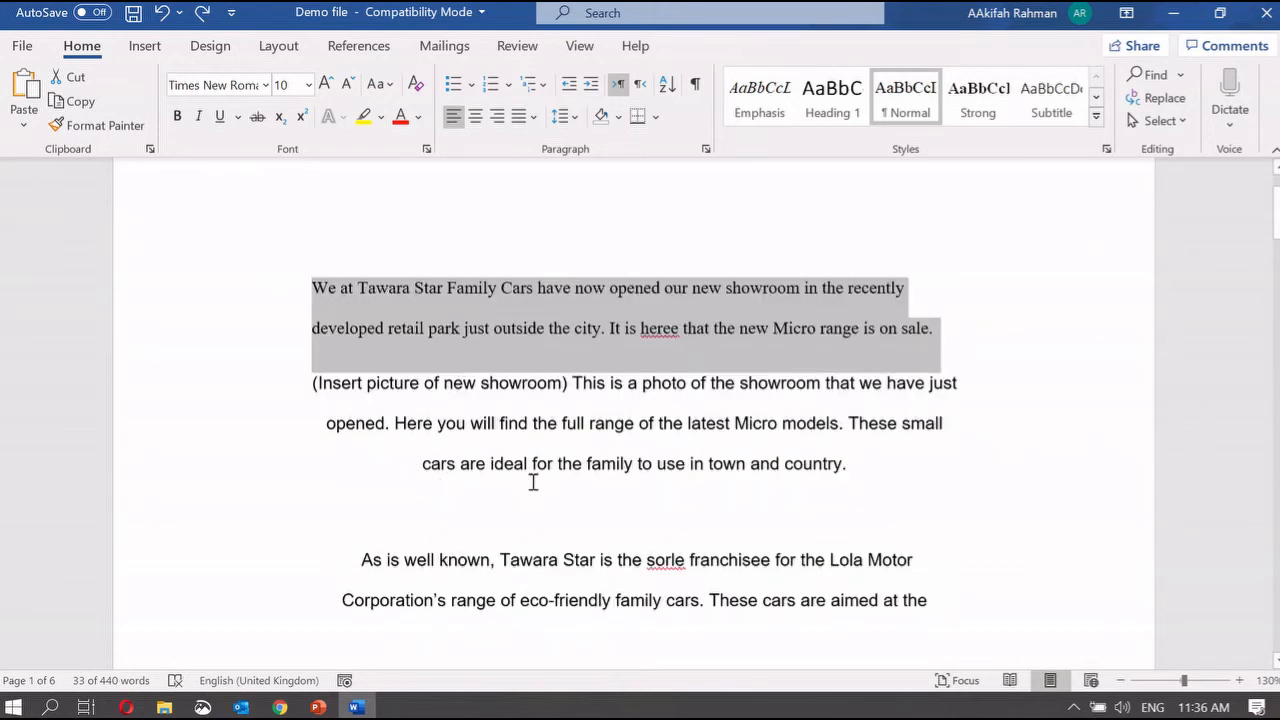
{"action": "scroll", "coordinate": [533, 483], "scroll_direction": "down", "scroll_amount": 12}
{"action": "scroll", "coordinate": [533, 483], "scroll_direction": "up", "scroll_amount": 13}
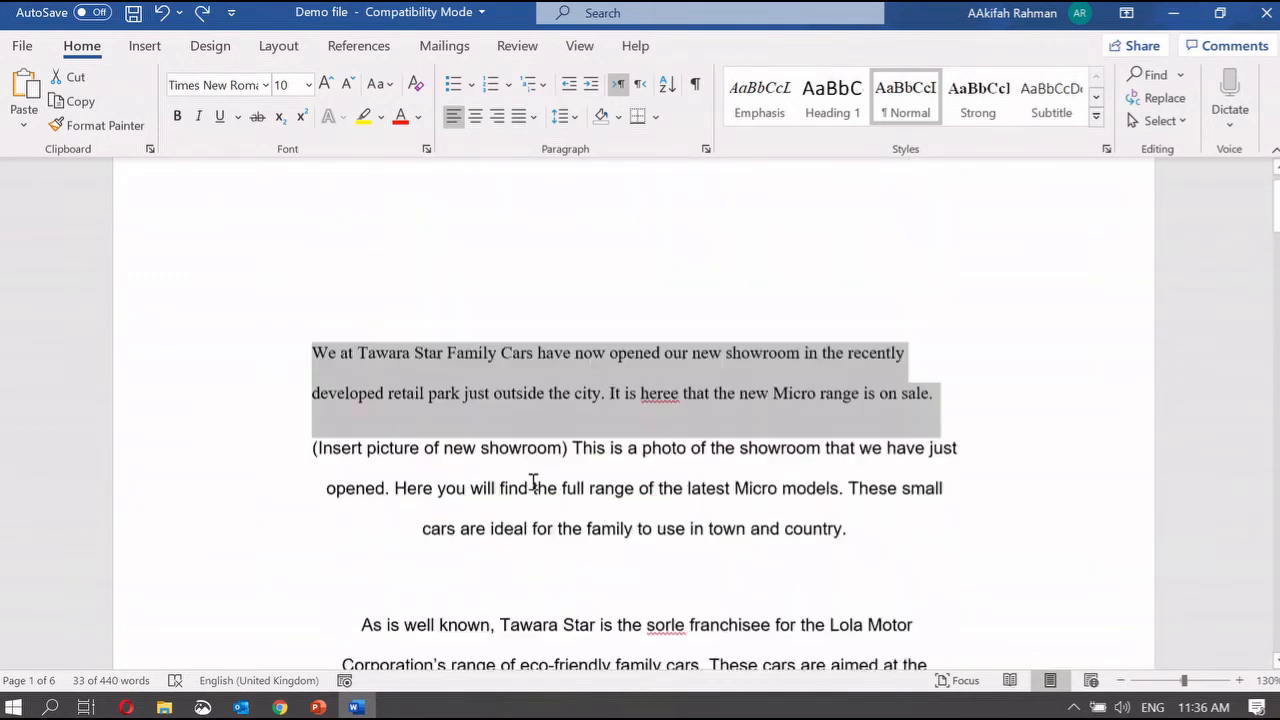
{"action": "scroll", "coordinate": [533, 483], "scroll_direction": "up", "scroll_amount": 1}
{"action": "left_click", "coordinate": [318, 707]}
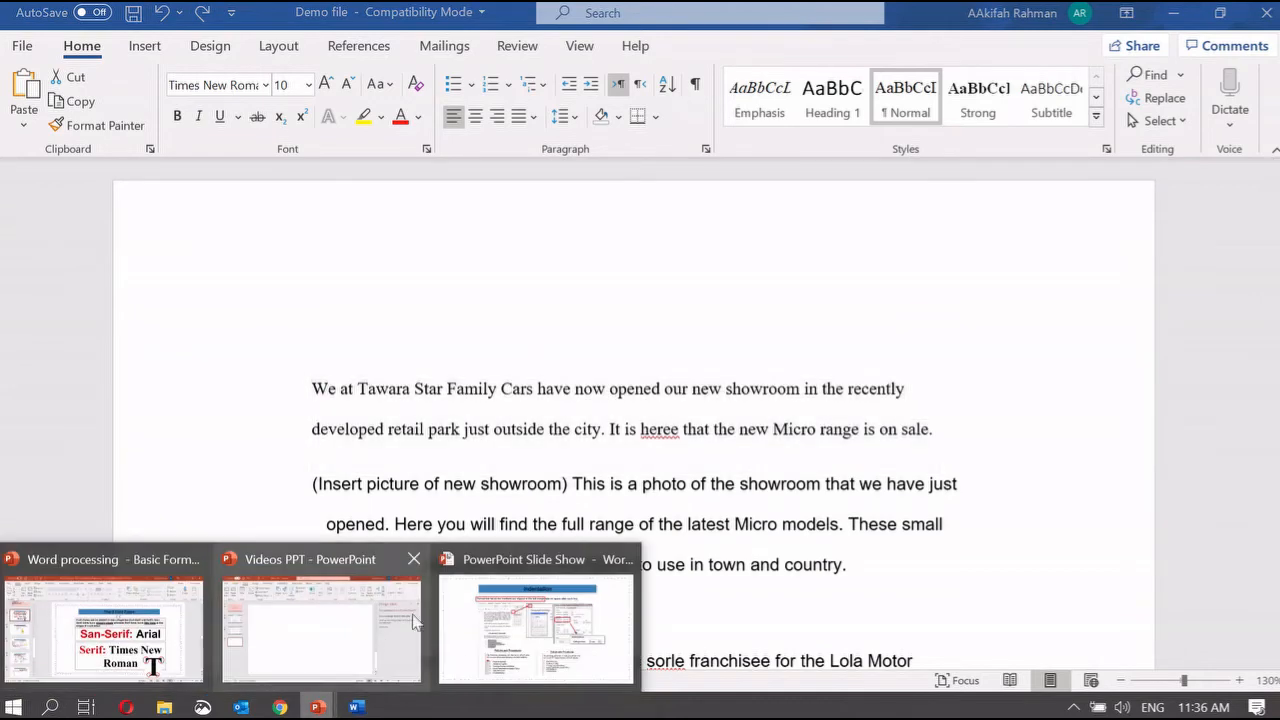
Step: Show the Indentation slide and switch the slideshow pointer to the pen
{"action": "left_click", "coordinate": [536, 628]}
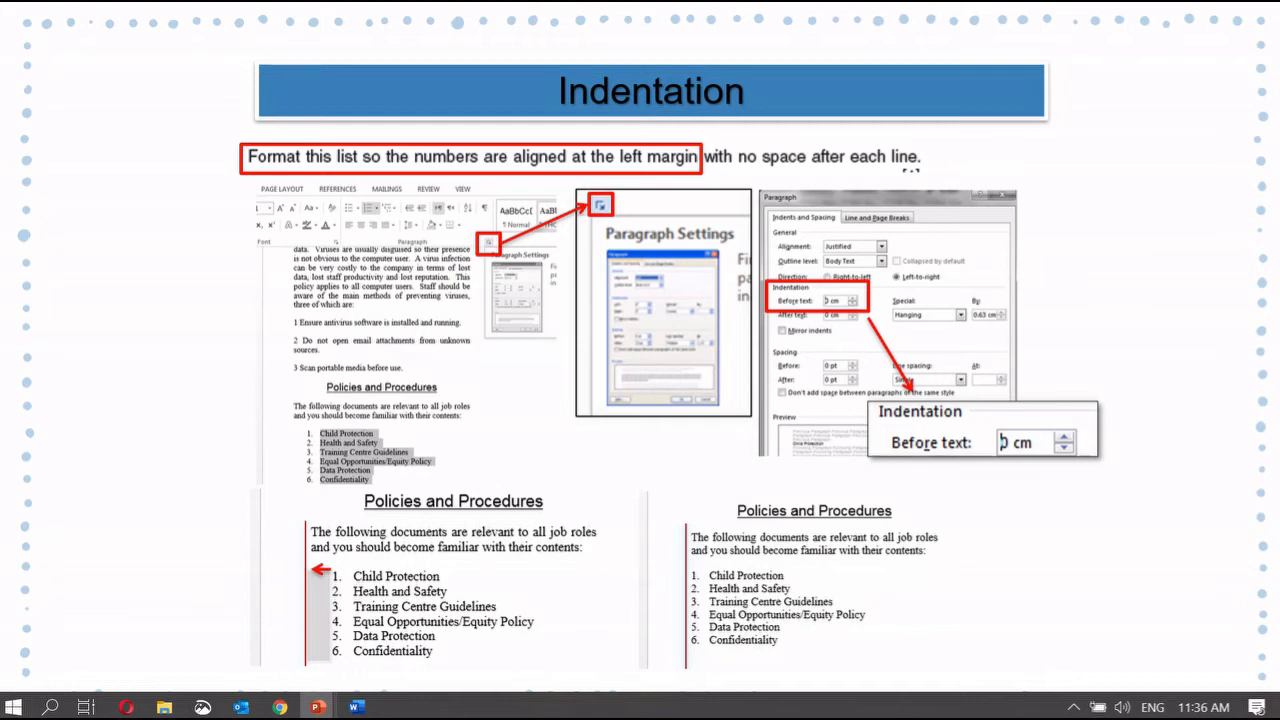
{"action": "right_click", "coordinate": [161, 257]}
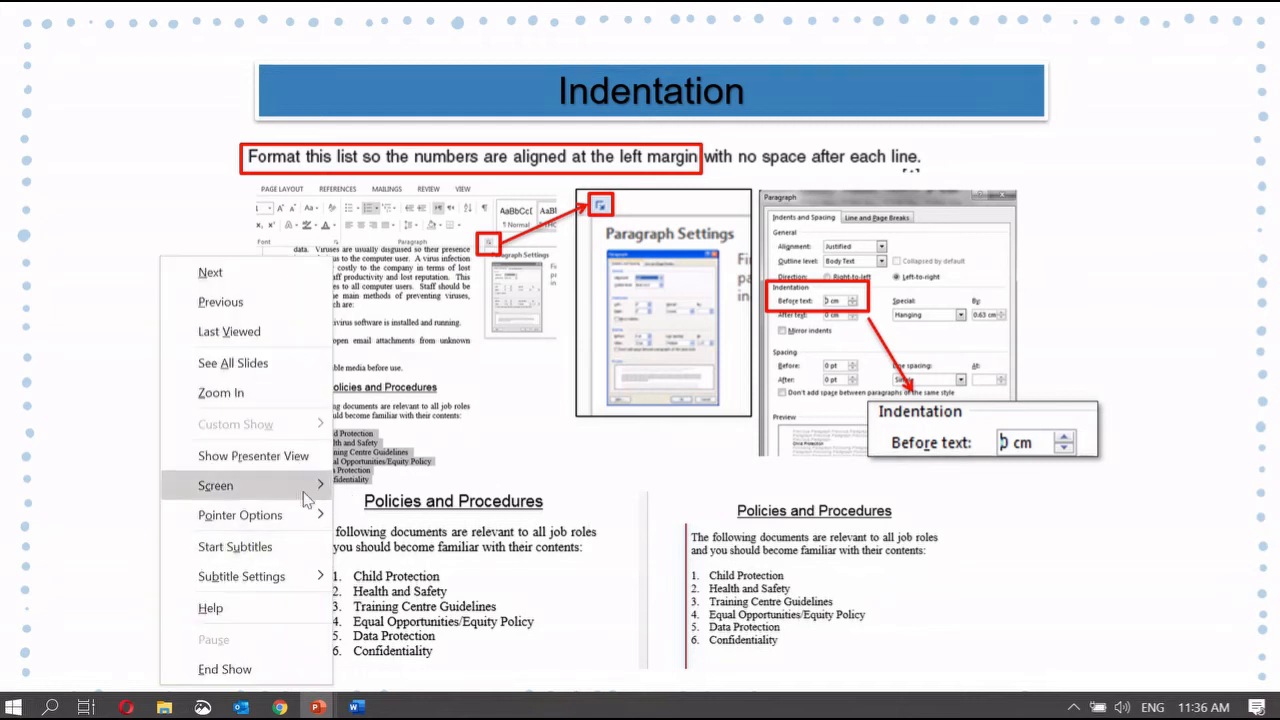
{"action": "mouse_move", "coordinate": [300, 515]}
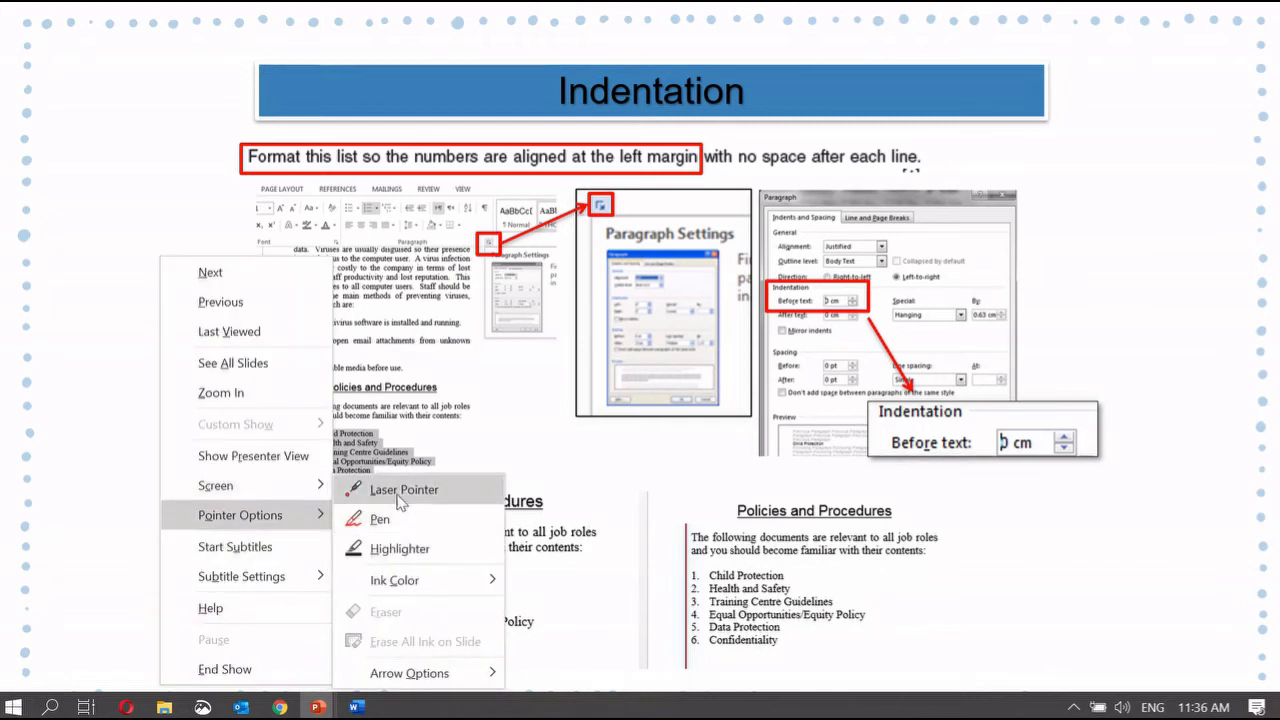
{"action": "left_click", "coordinate": [380, 519]}
Step: Circle the list numbers 1–6 and the Before text indentation field in ink
{"action": "mouse_move", "coordinate": [328, 545]}
{"action": "left_mouse_down"}
{"action": "mouse_move", "coordinate": [330, 676]}
{"action": "mouse_move", "coordinate": [330, 548]}
{"action": "left_mouse_up"}
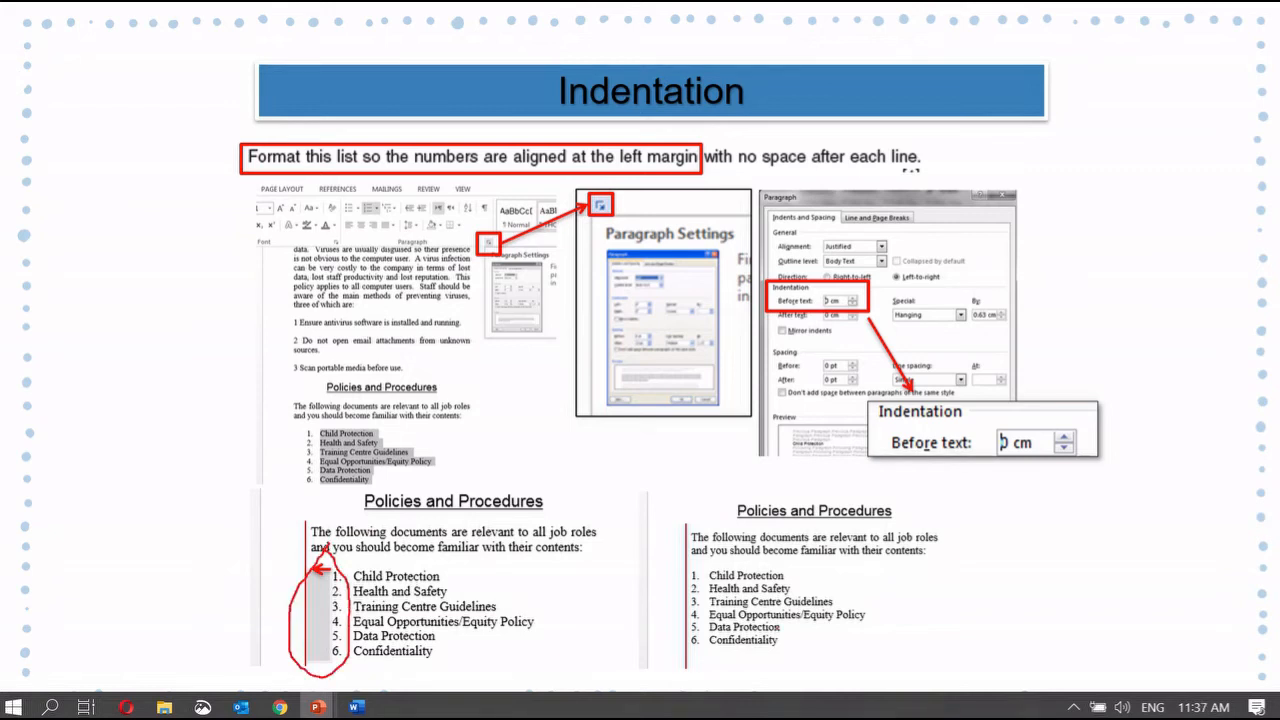
{"action": "mouse_move", "coordinate": [816, 281]}
{"action": "left_mouse_down"}
{"action": "mouse_move", "coordinate": [866, 330]}
{"action": "mouse_move", "coordinate": [814, 268]}
{"action": "mouse_move", "coordinate": [792, 296]}
{"action": "left_mouse_up"}
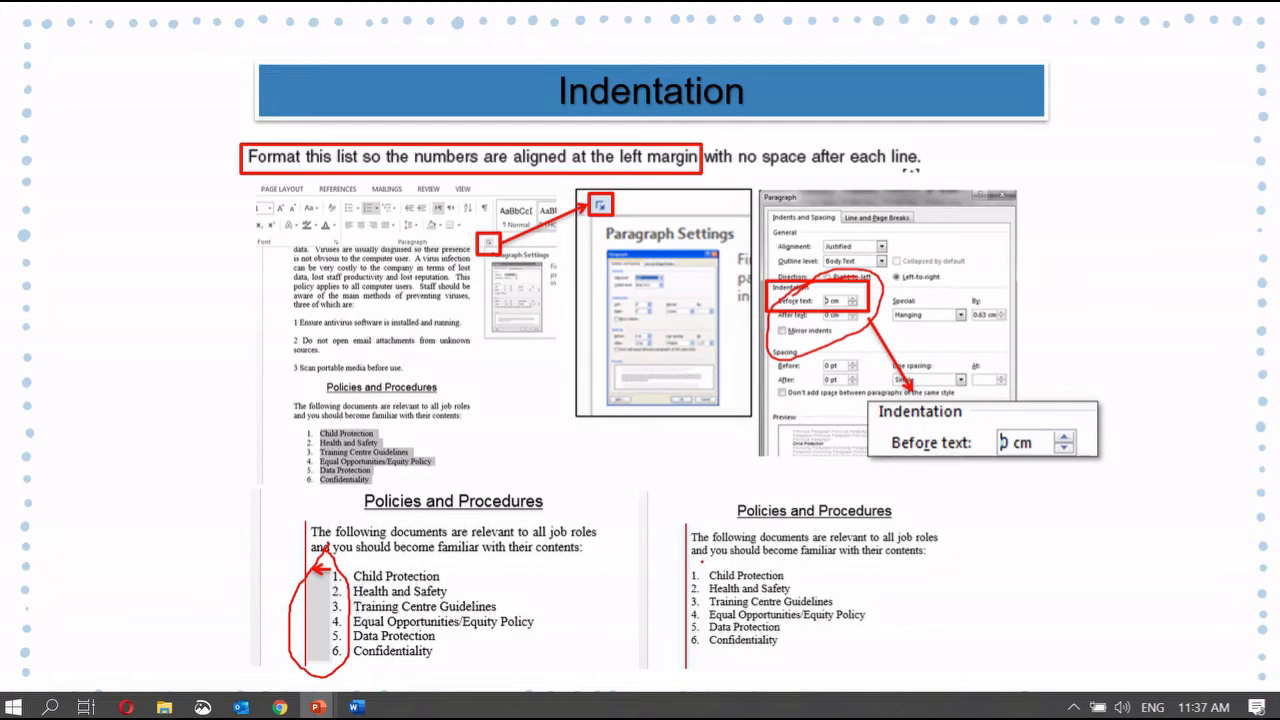
{"action": "mouse_move", "coordinate": [702, 560]}
{"action": "left_mouse_down"}
{"action": "mouse_move", "coordinate": [675, 632]}
{"action": "mouse_move", "coordinate": [724, 640]}
{"action": "mouse_move", "coordinate": [700, 562]}
{"action": "left_mouse_up"}
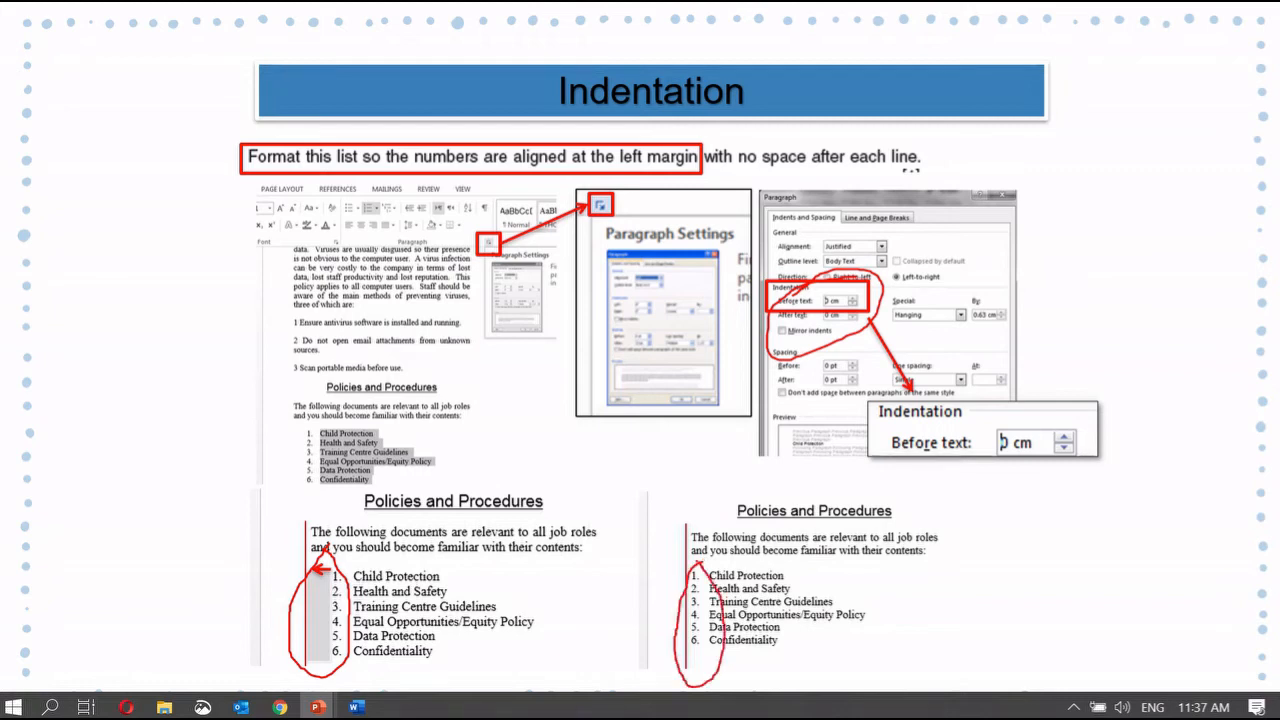
Step: On the Set Gutter slide, underline the unusable-paper phrase and the binding process in ink
{"action": "key", "text": "Right"}
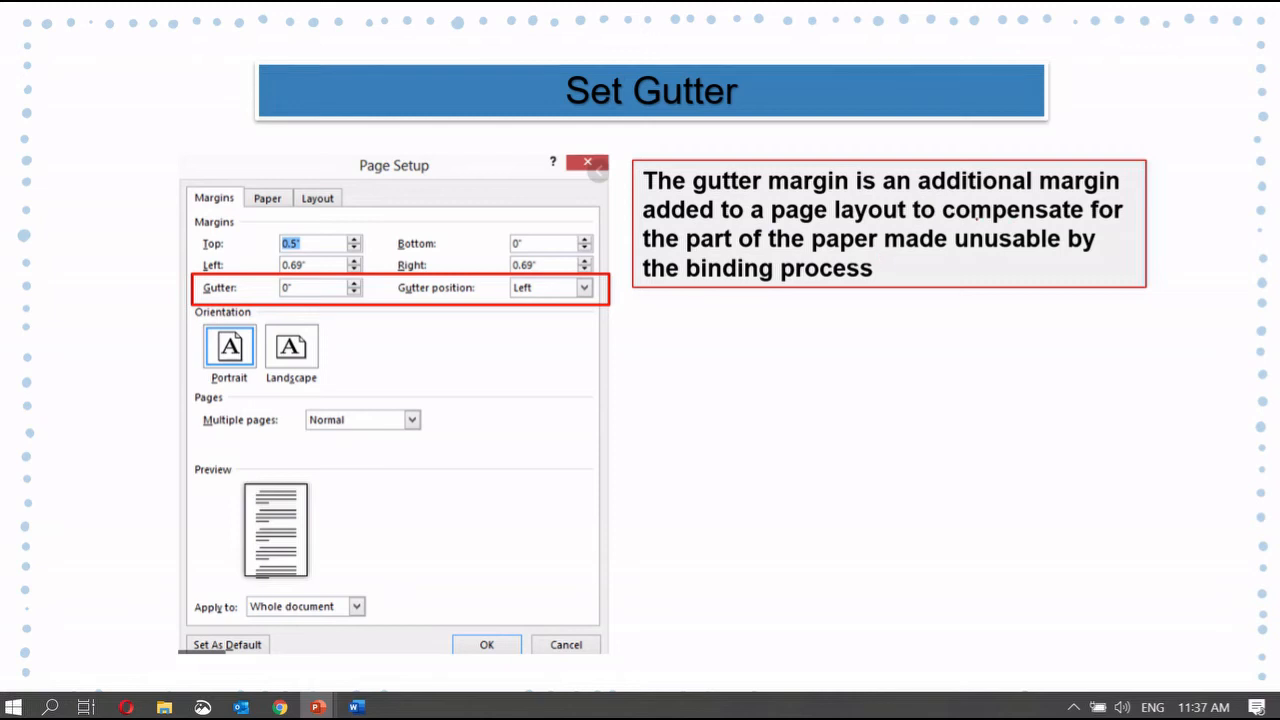
{"action": "left_click_drag", "start_coordinate": [940, 230], "coordinate": [1114, 241]}
{"action": "left_click_drag", "start_coordinate": [642, 258], "coordinate": [1076, 249]}
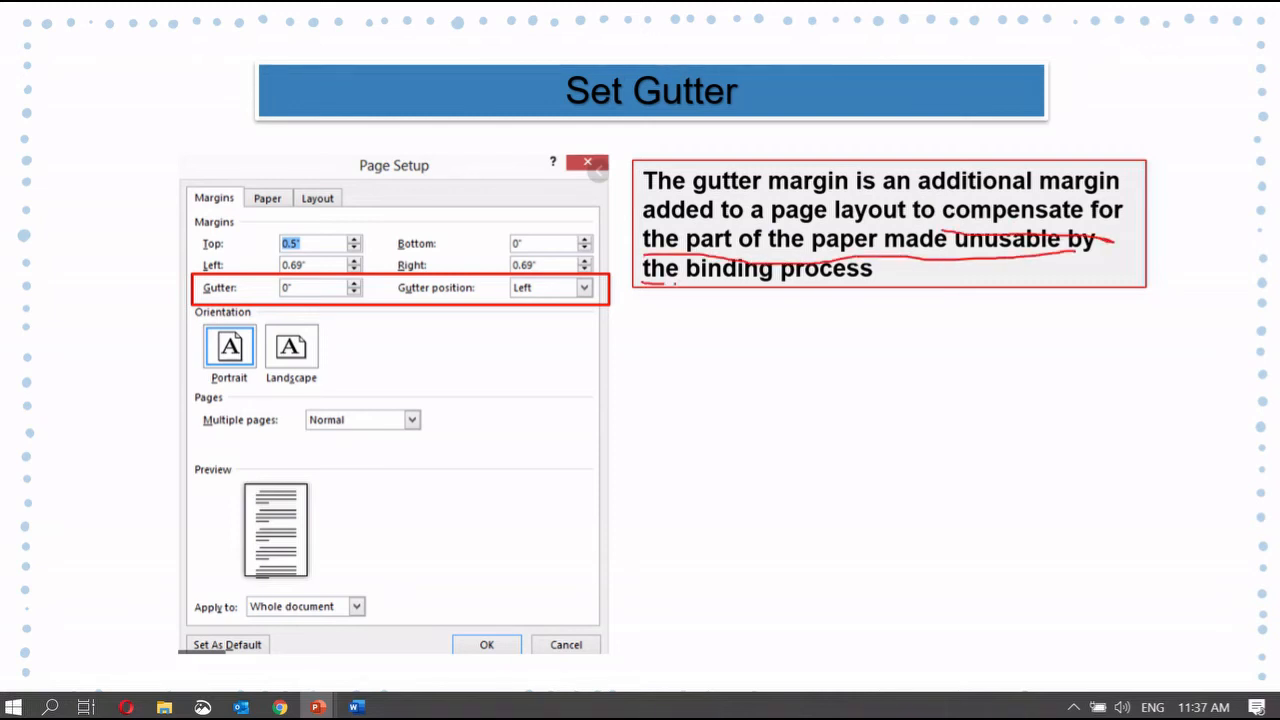
{"action": "left_click_drag", "start_coordinate": [645, 284], "coordinate": [903, 287]}
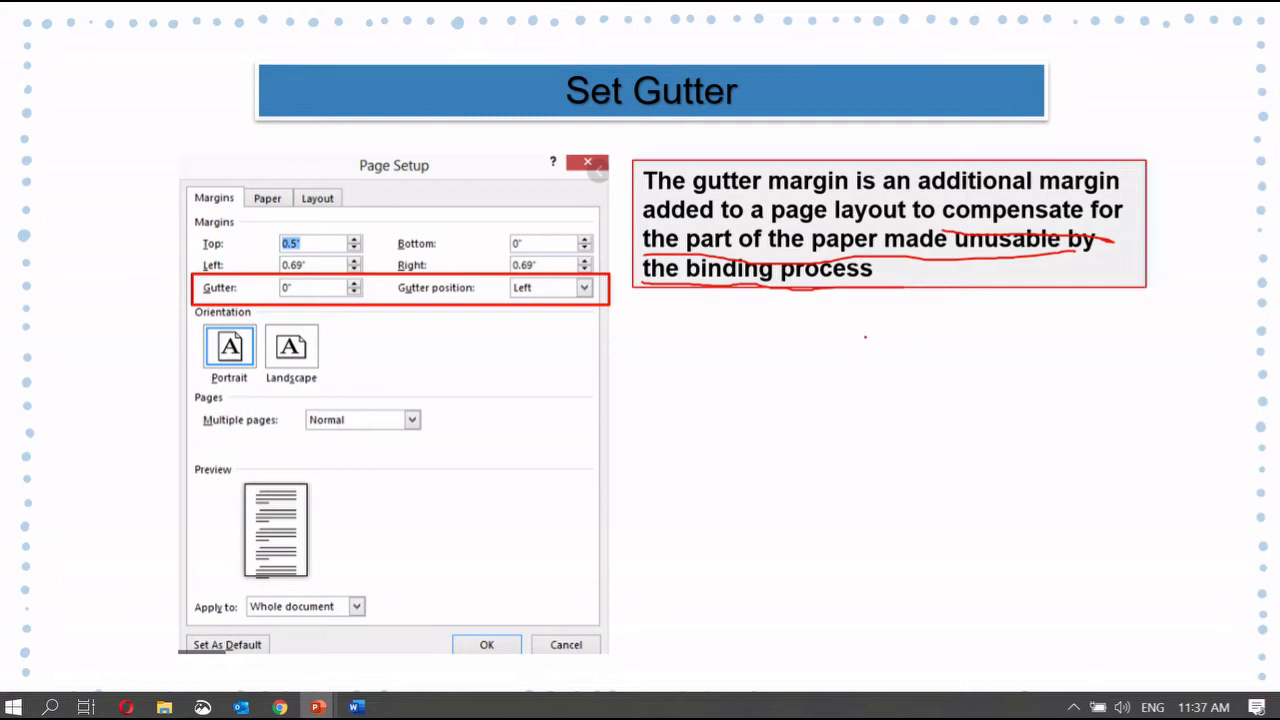
Step: Sketch a page outline with a zigzag binding edge beside the gutter definition
{"action": "left_click_drag", "start_coordinate": [862, 328], "coordinate": [879, 466]}
{"action": "mouse_move", "coordinate": [862, 330]}
{"action": "left_mouse_down"}
{"action": "mouse_move", "coordinate": [984, 330]}
{"action": "mouse_move", "coordinate": [989, 474]}
{"action": "mouse_move", "coordinate": [874, 470]}
{"action": "left_mouse_up"}
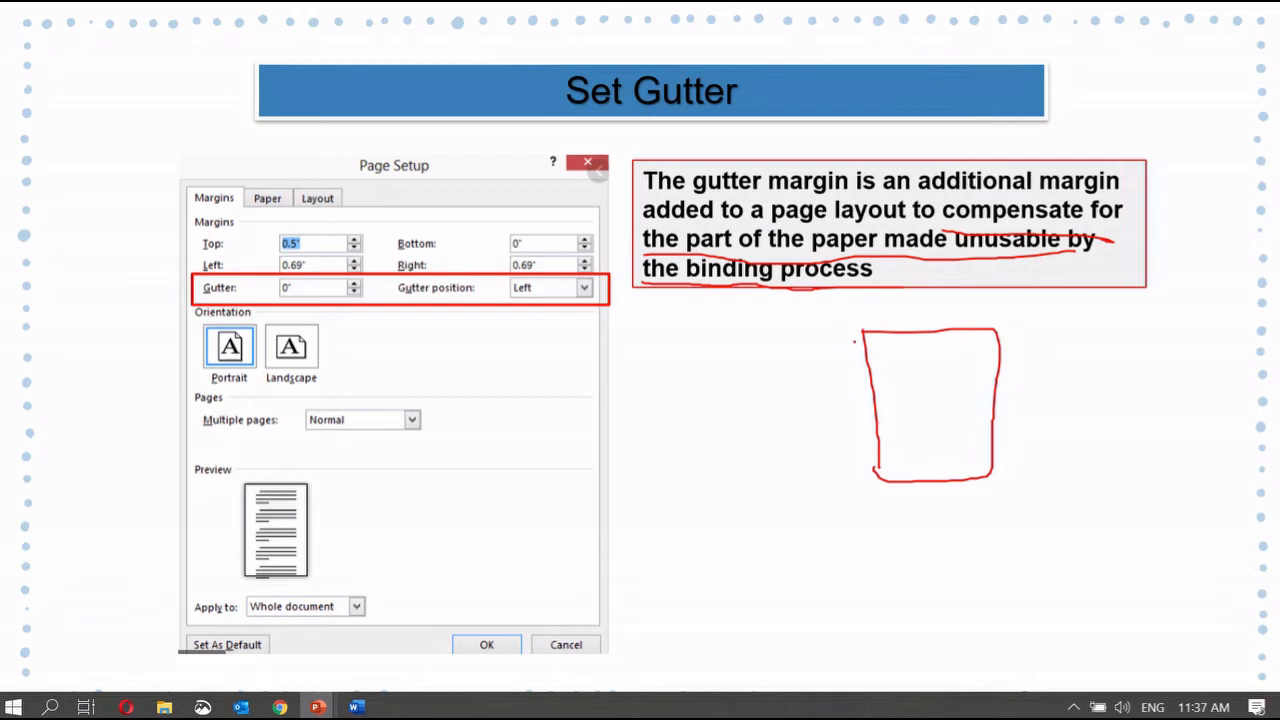
{"action": "mouse_move", "coordinate": [855, 342]}
{"action": "left_mouse_down"}
{"action": "mouse_move", "coordinate": [882, 346]}
{"action": "mouse_move", "coordinate": [868, 368]}
{"action": "mouse_move", "coordinate": [898, 464]}
{"action": "mouse_move", "coordinate": [890, 508]}
{"action": "left_mouse_up"}
{"action": "left_click_drag", "start_coordinate": [882, 328], "coordinate": [905, 506]}
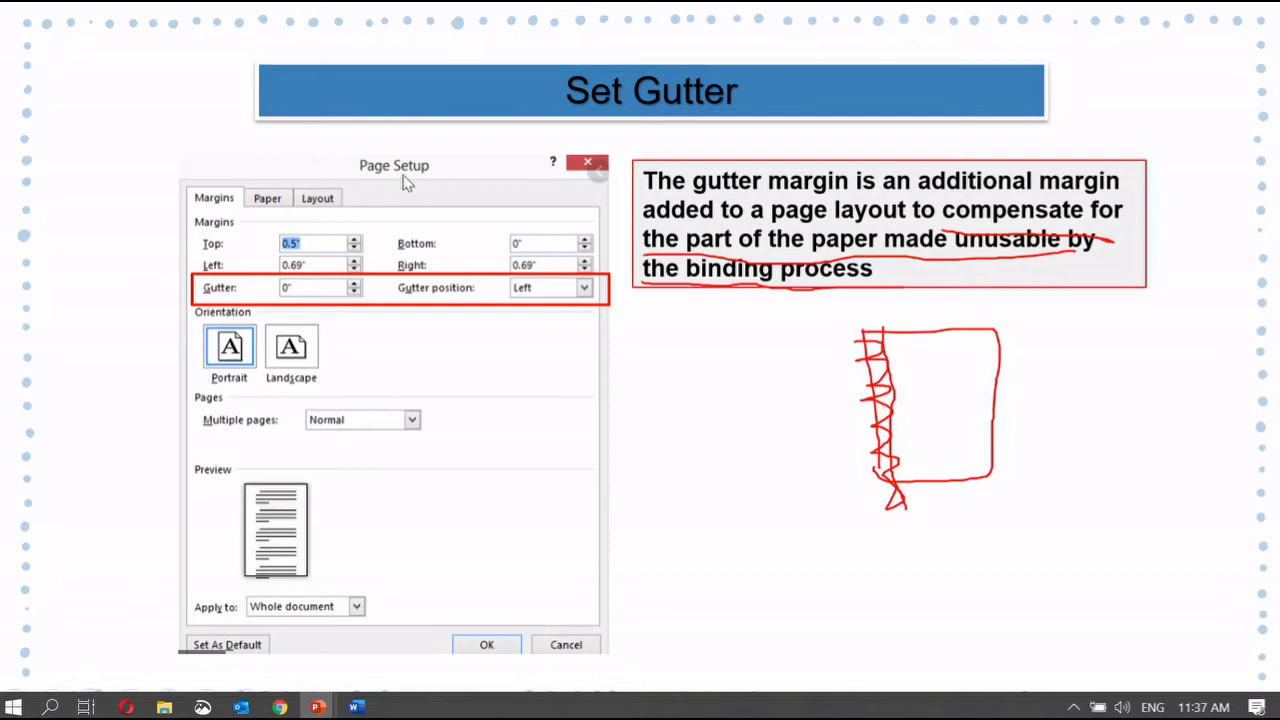
Step: End the slide show discarding the ink, and return to the Word document
{"action": "key", "text": "Escape"}
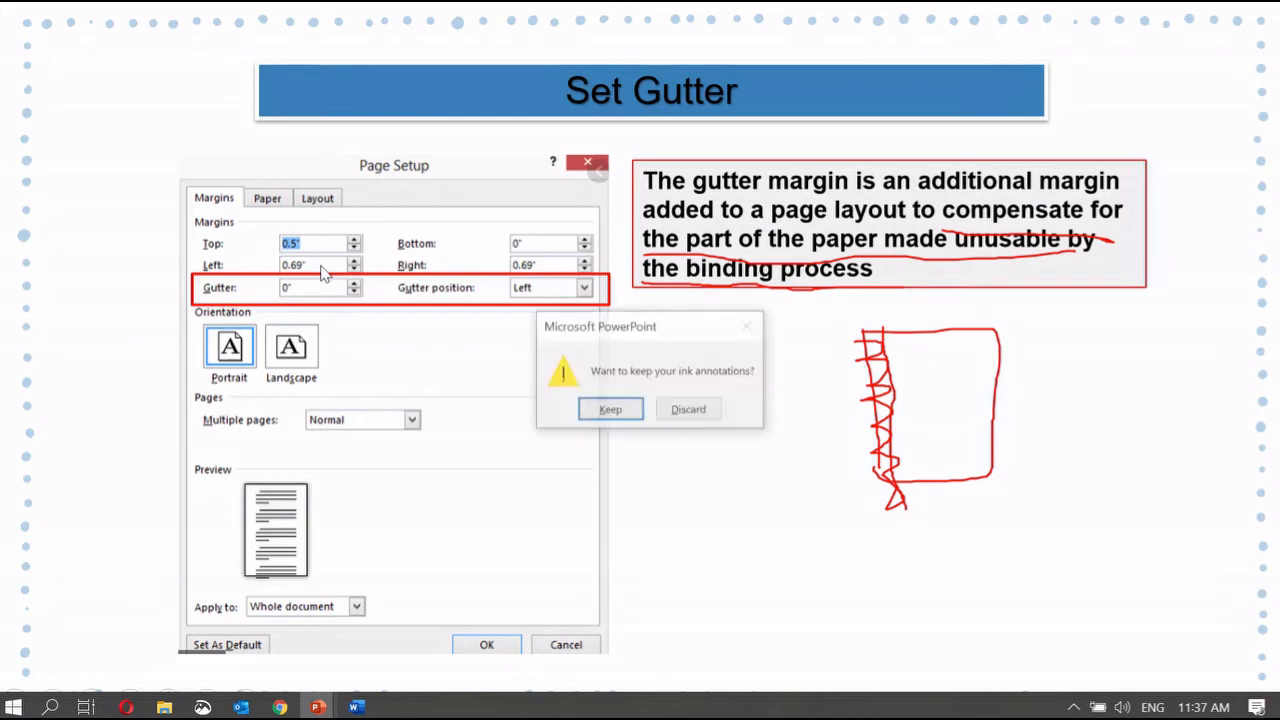
{"action": "left_click", "coordinate": [688, 410]}
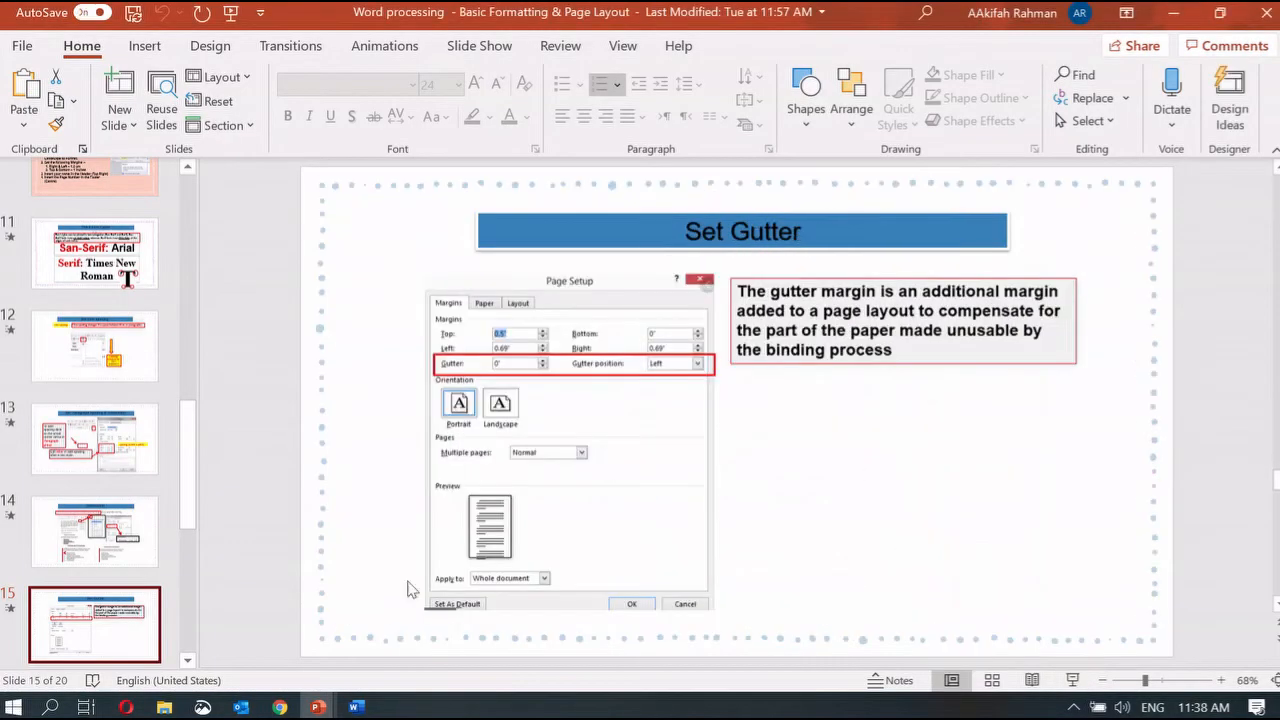
{"action": "left_click", "coordinate": [356, 707]}
{"action": "left_click", "coordinate": [366, 349]}
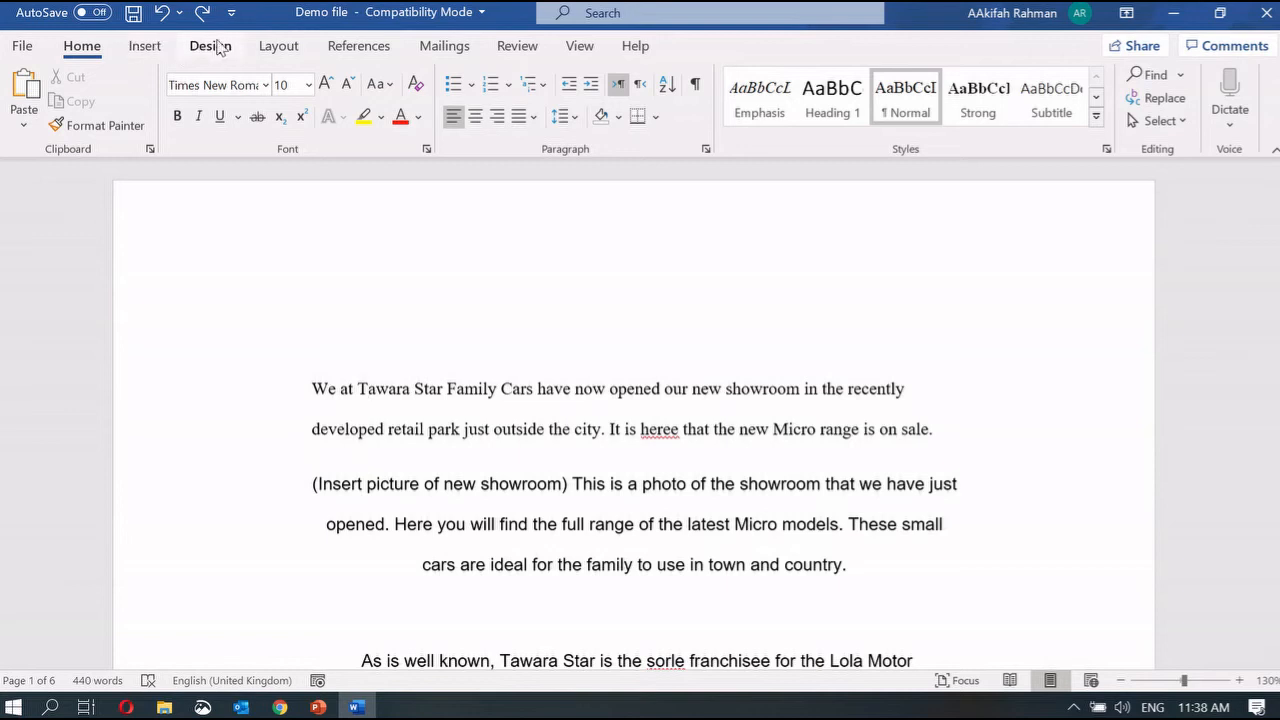
Step: Apply a 0.5" left gutter through Custom Margins, then undo it
{"action": "left_click", "coordinate": [278, 45]}
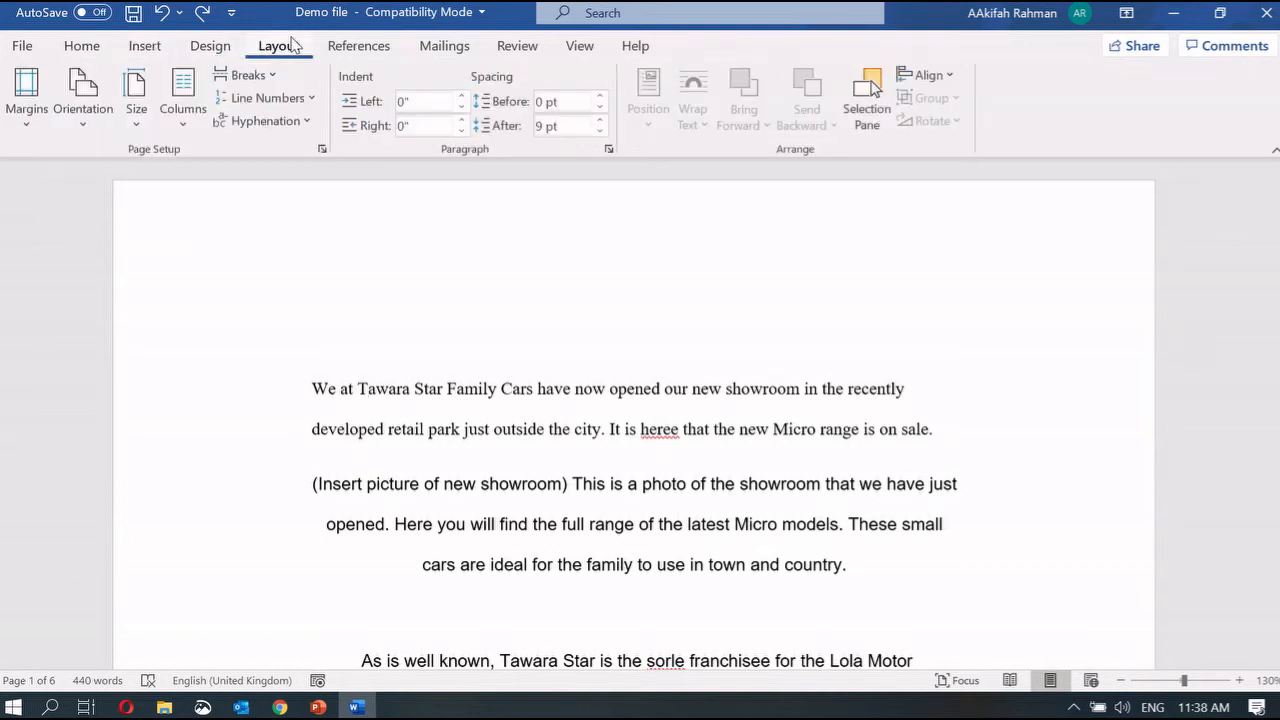
{"action": "left_click", "coordinate": [38, 96]}
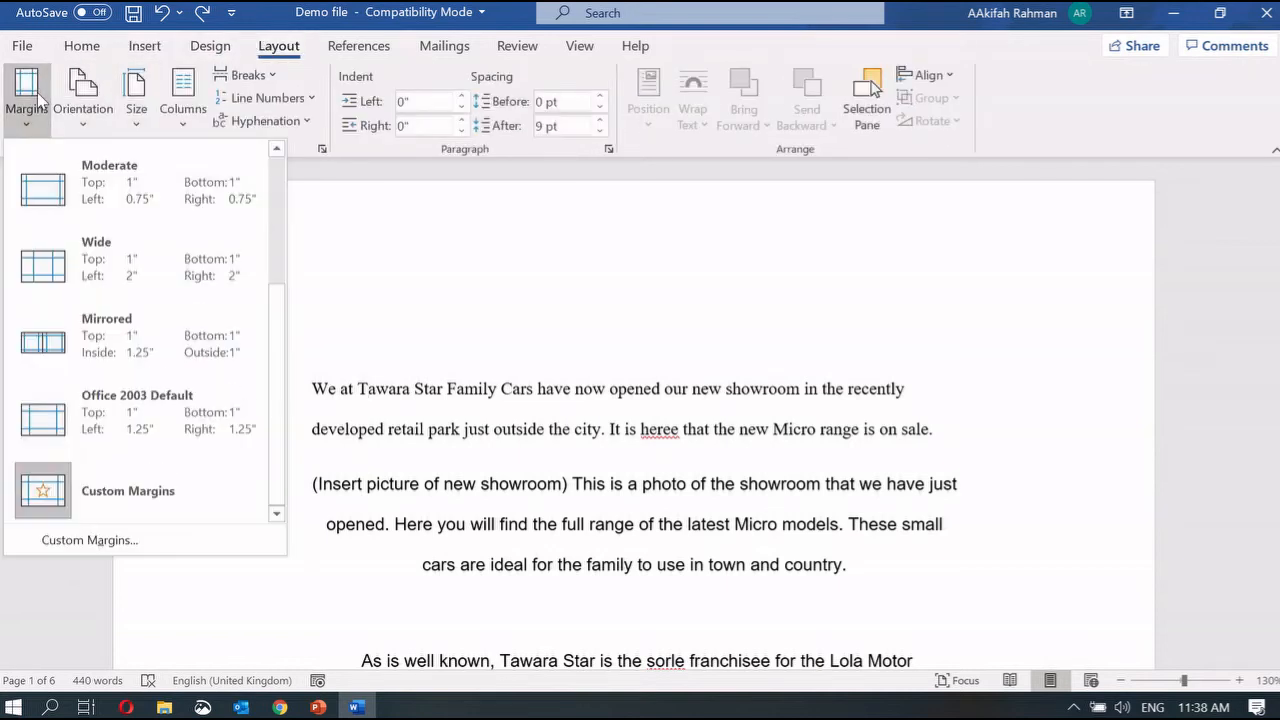
{"action": "left_click", "coordinate": [123, 532]}
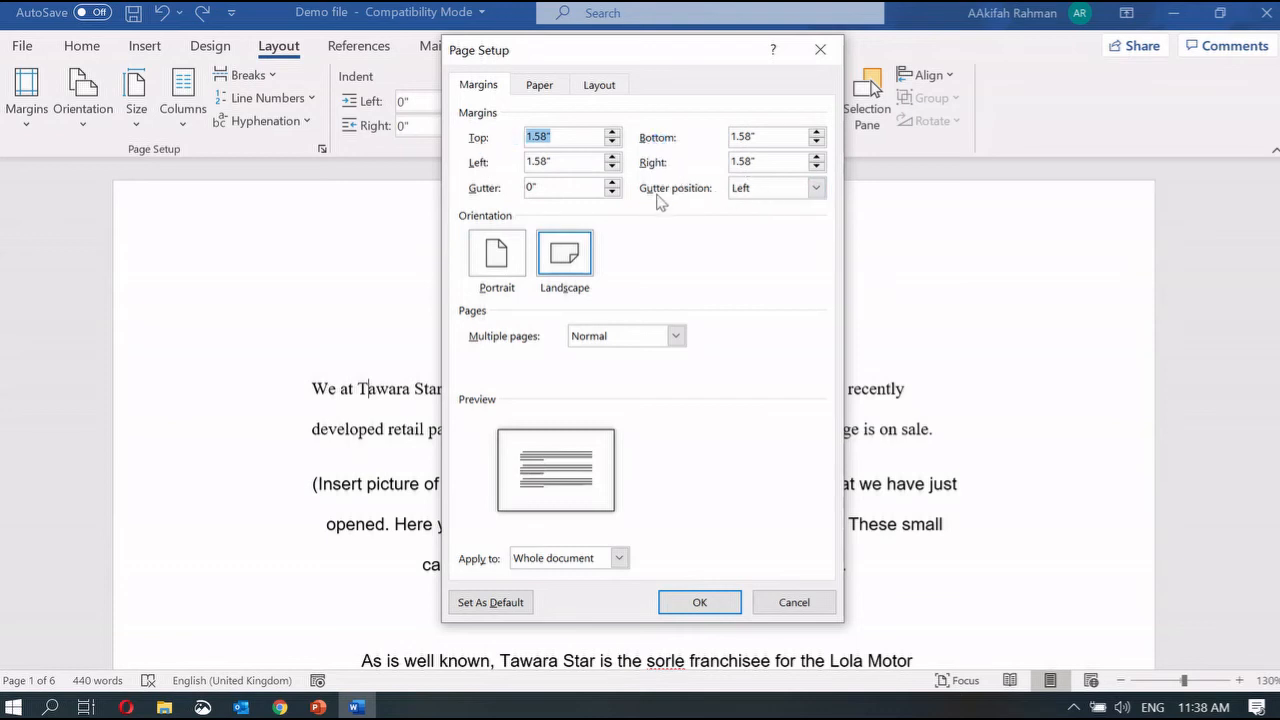
{"action": "left_click", "coordinate": [757, 191]}
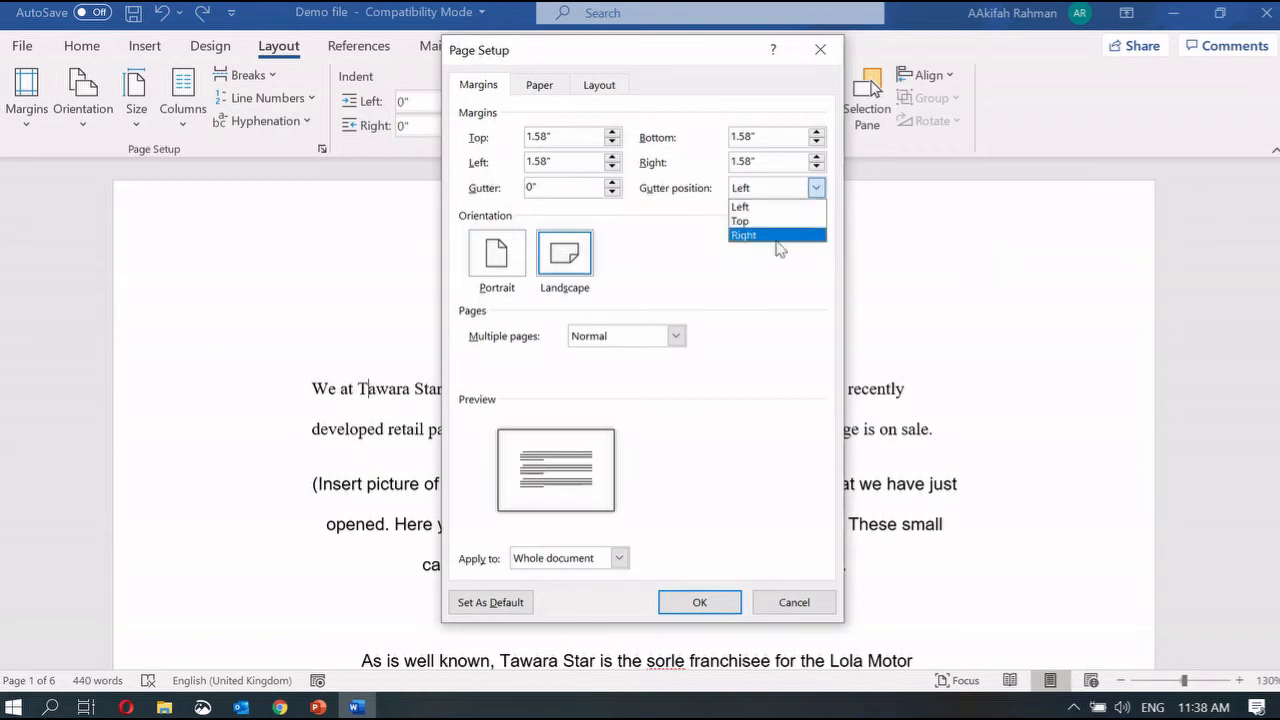
{"action": "left_click", "coordinate": [537, 189]}
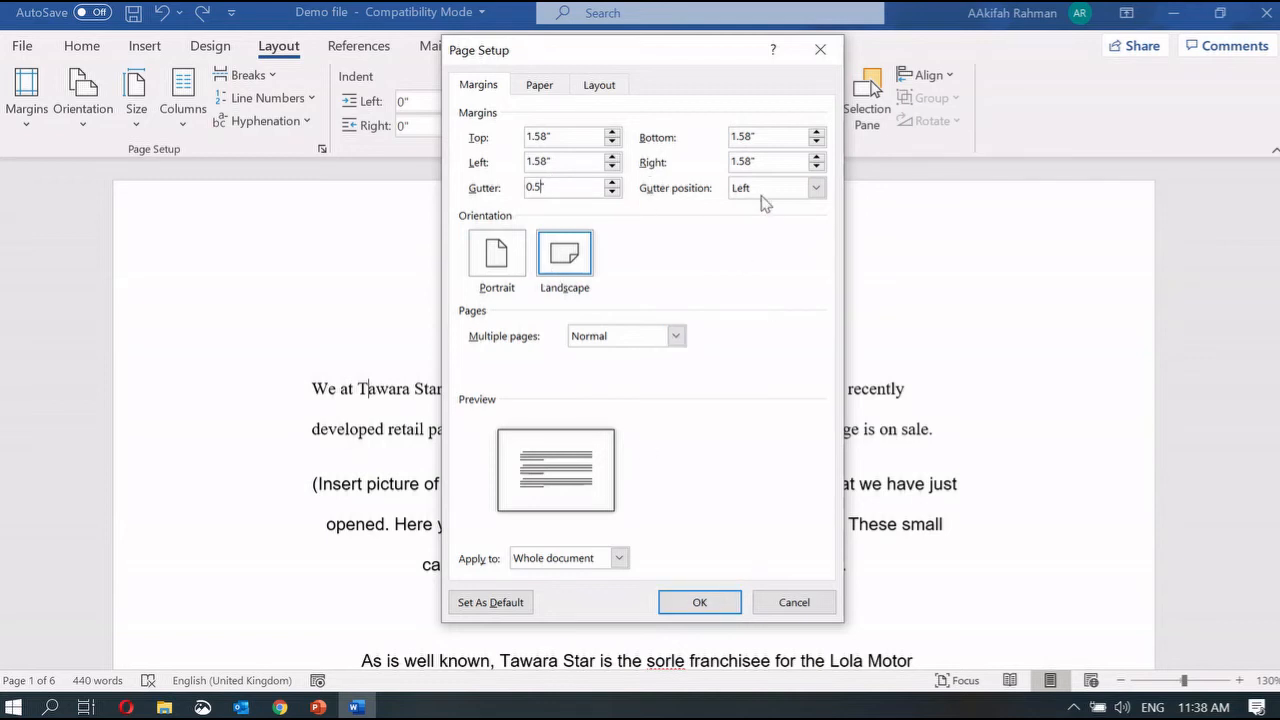
{"action": "left_click", "coordinate": [700, 602]}
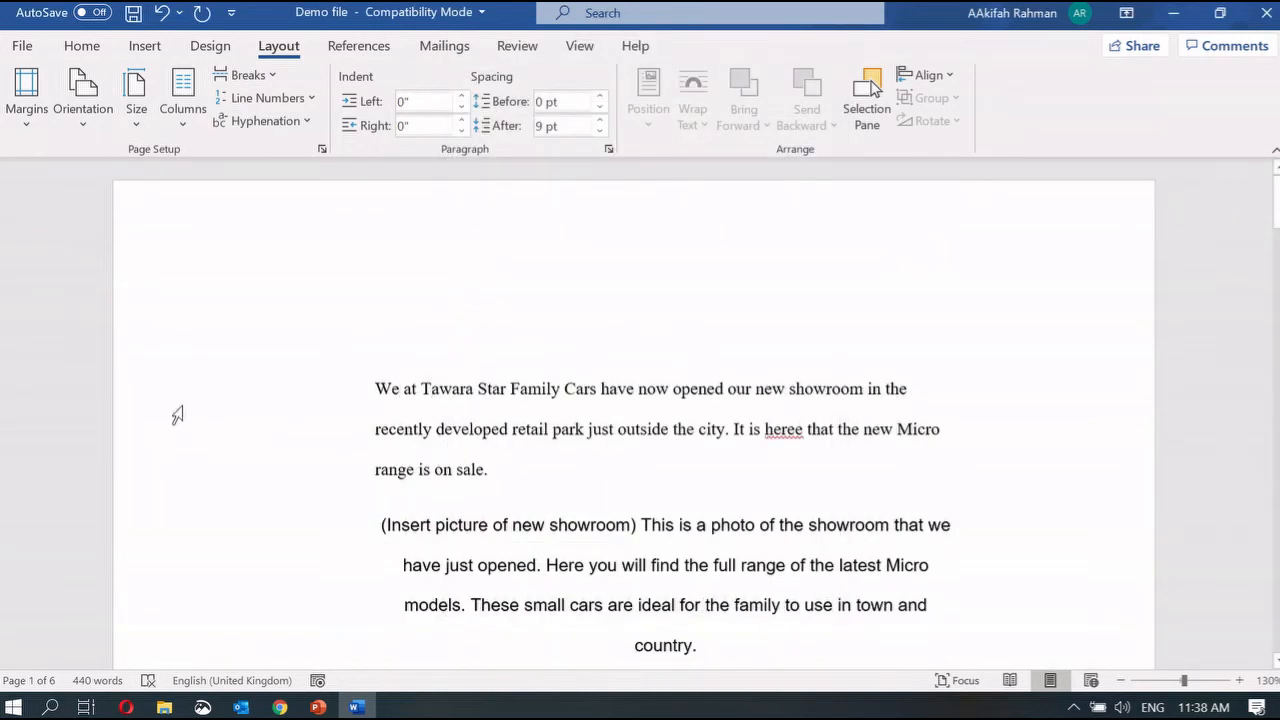
{"action": "left_click", "coordinate": [699, 499]}
{"action": "key", "text": "ctrl+z"}
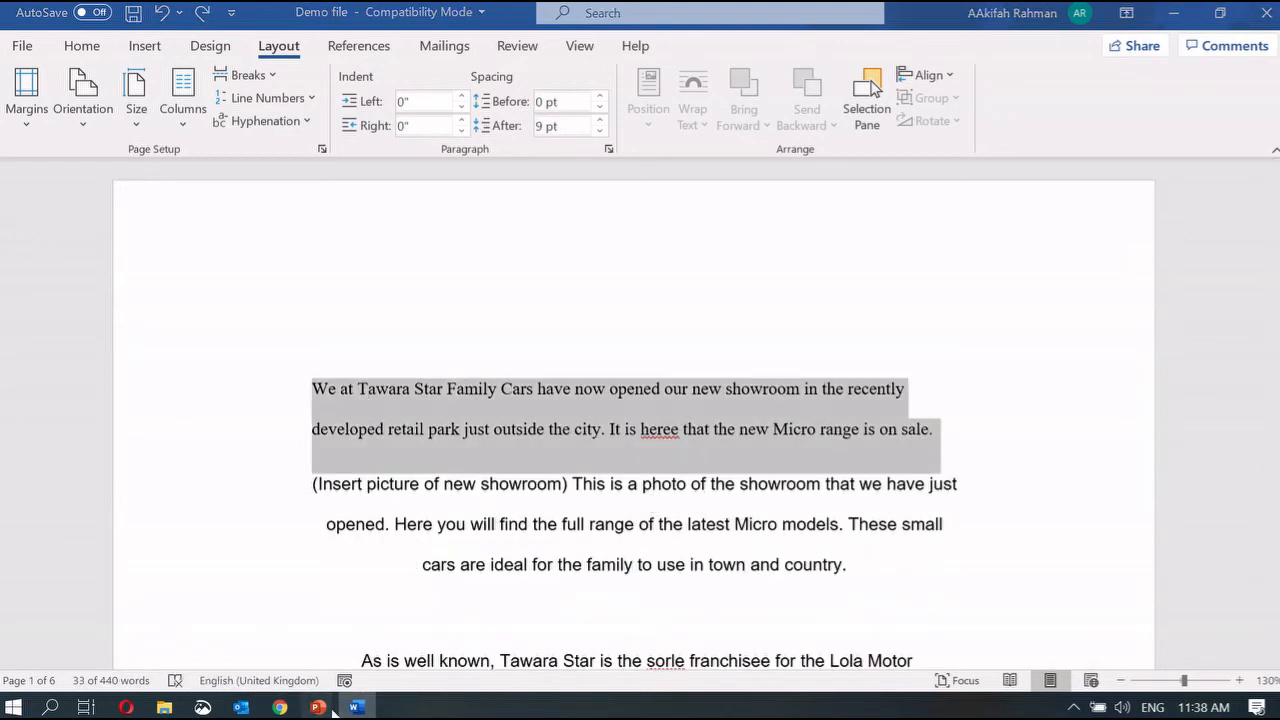
Step: Return to the PowerPoint deck at slide 17, Task 1 – N10EKS
{"action": "mouse_move", "coordinate": [318, 707]}
{"action": "left_click", "coordinate": [243, 655]}
{"action": "scroll", "coordinate": [515, 550], "scroll_direction": "down", "scroll_amount": 2}
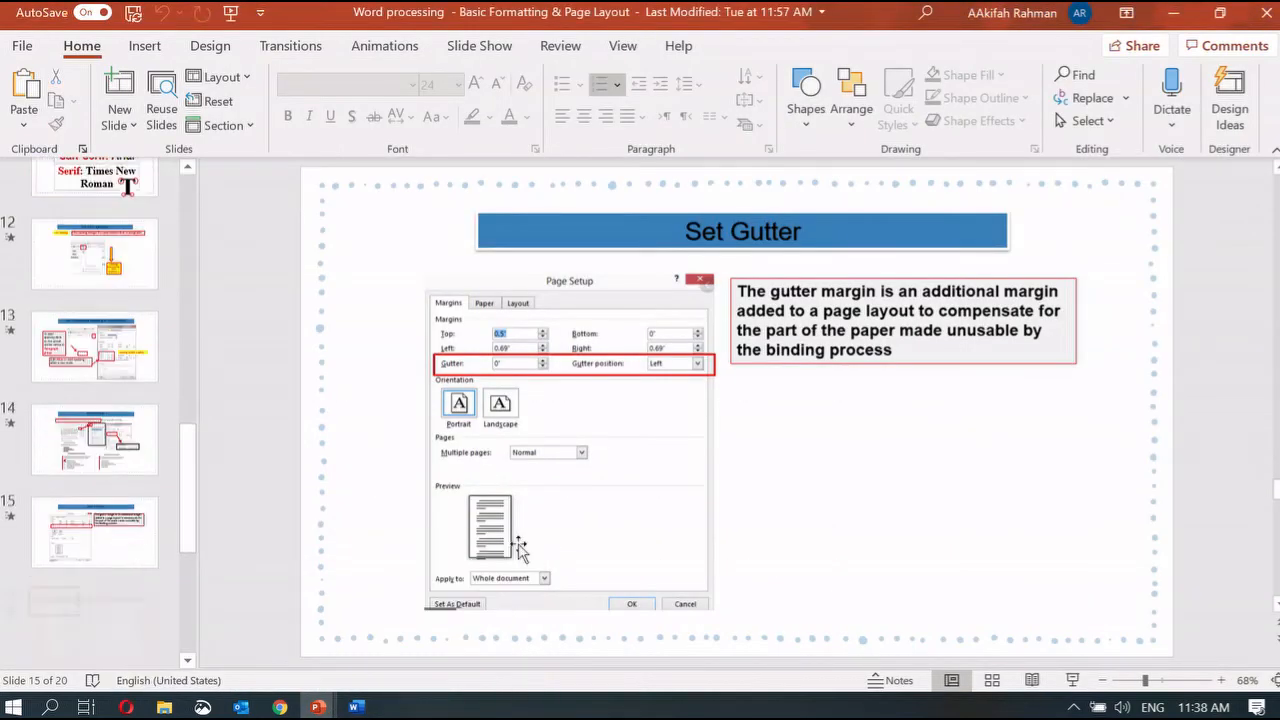
{"action": "left_click", "coordinate": [977, 582]}
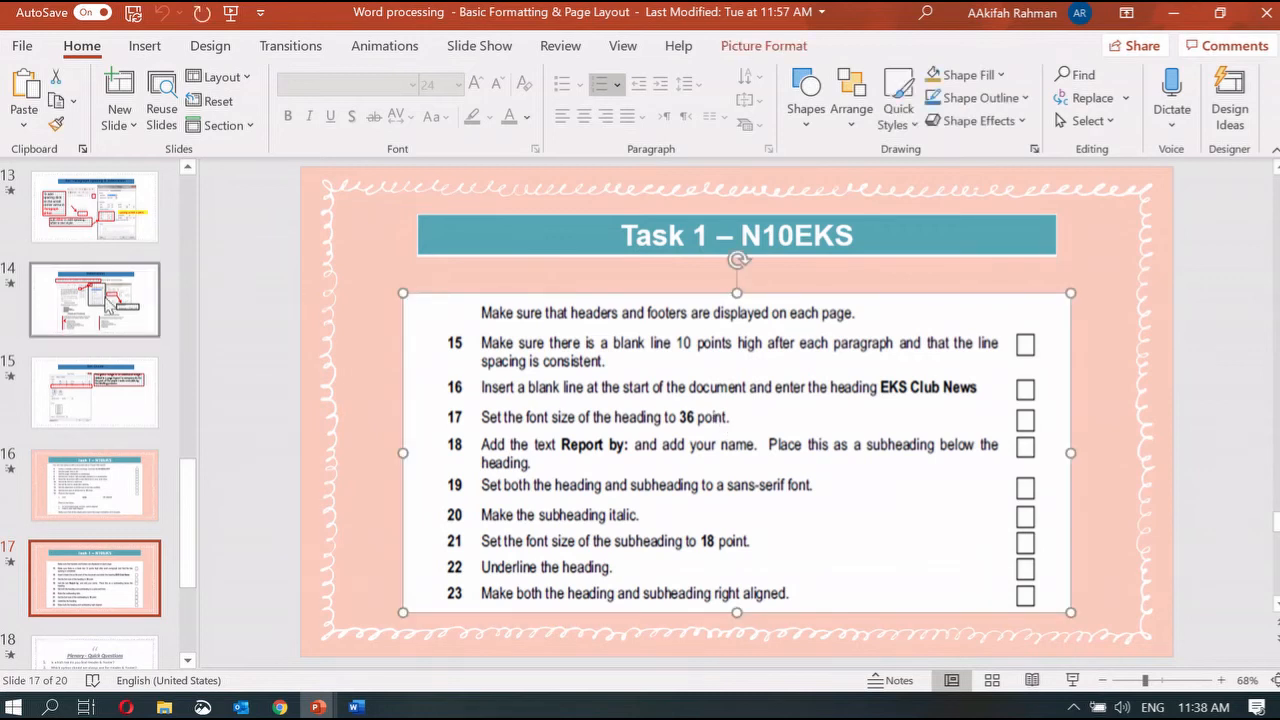
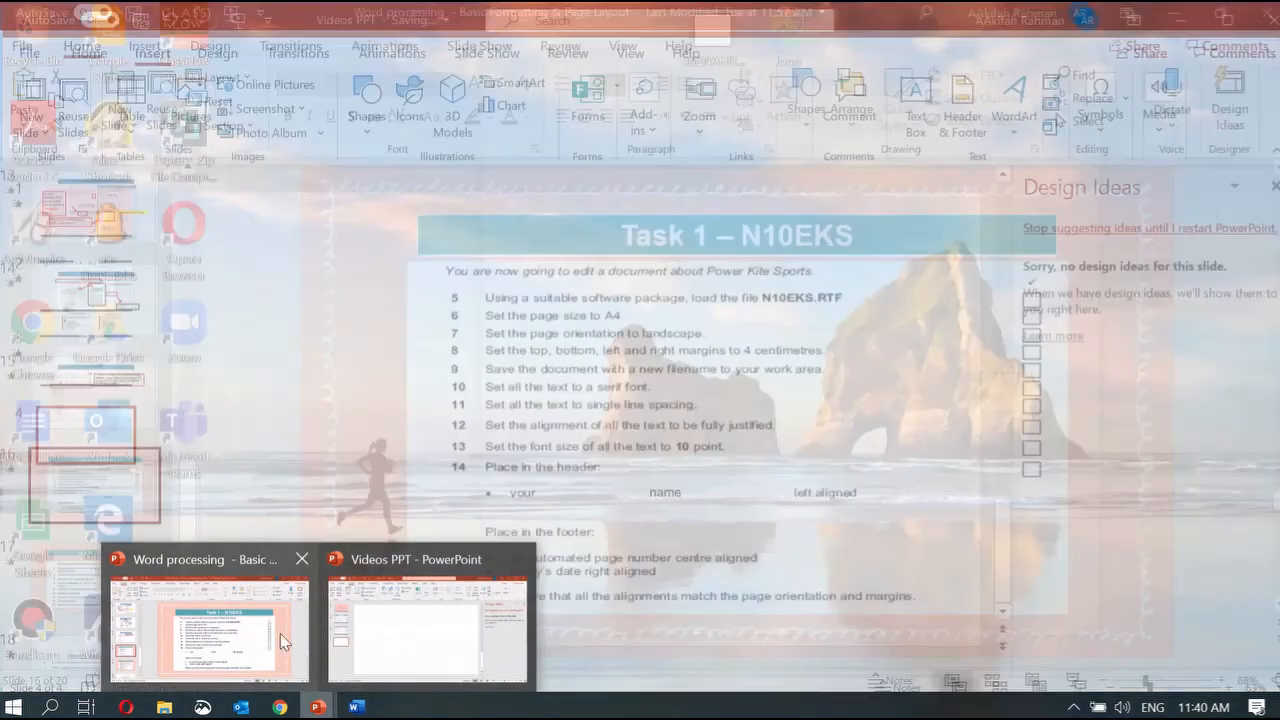
Step: Set the kite document's paper size to A4, then return to the PowerPoint task slide
{"action": "left_click", "coordinate": [280, 633]}
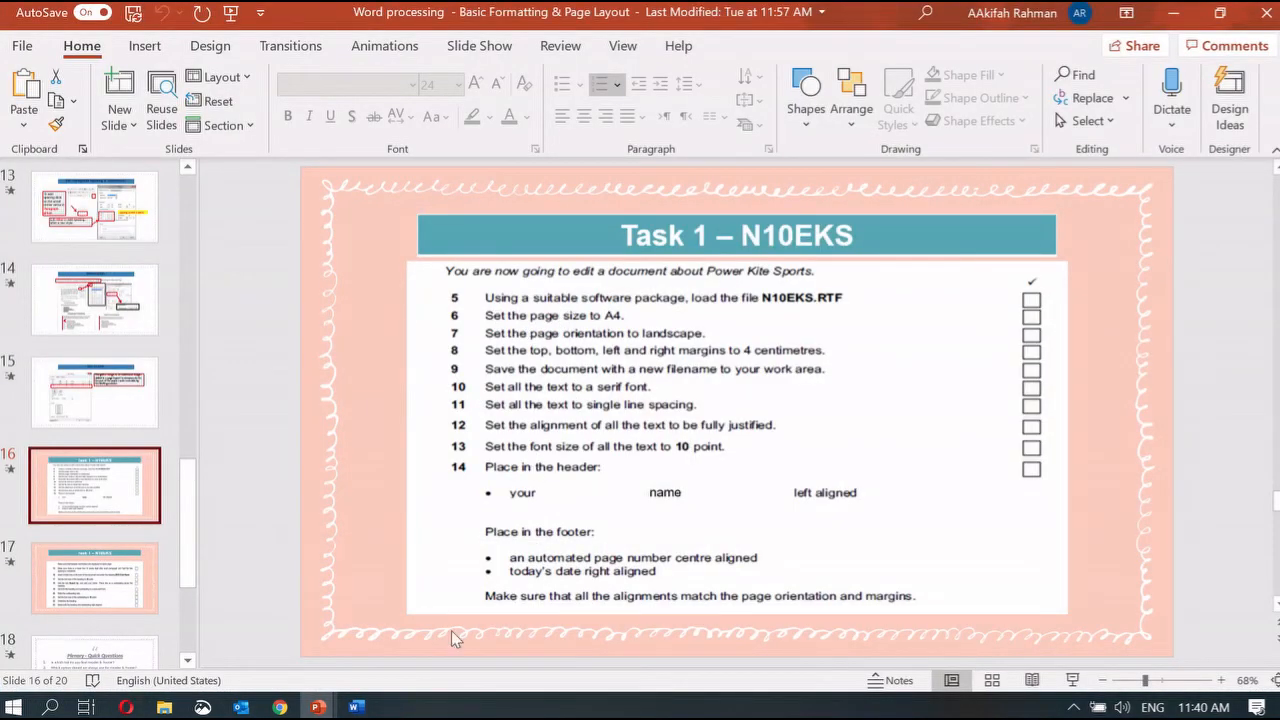
{"action": "left_click", "coordinate": [356, 707]}
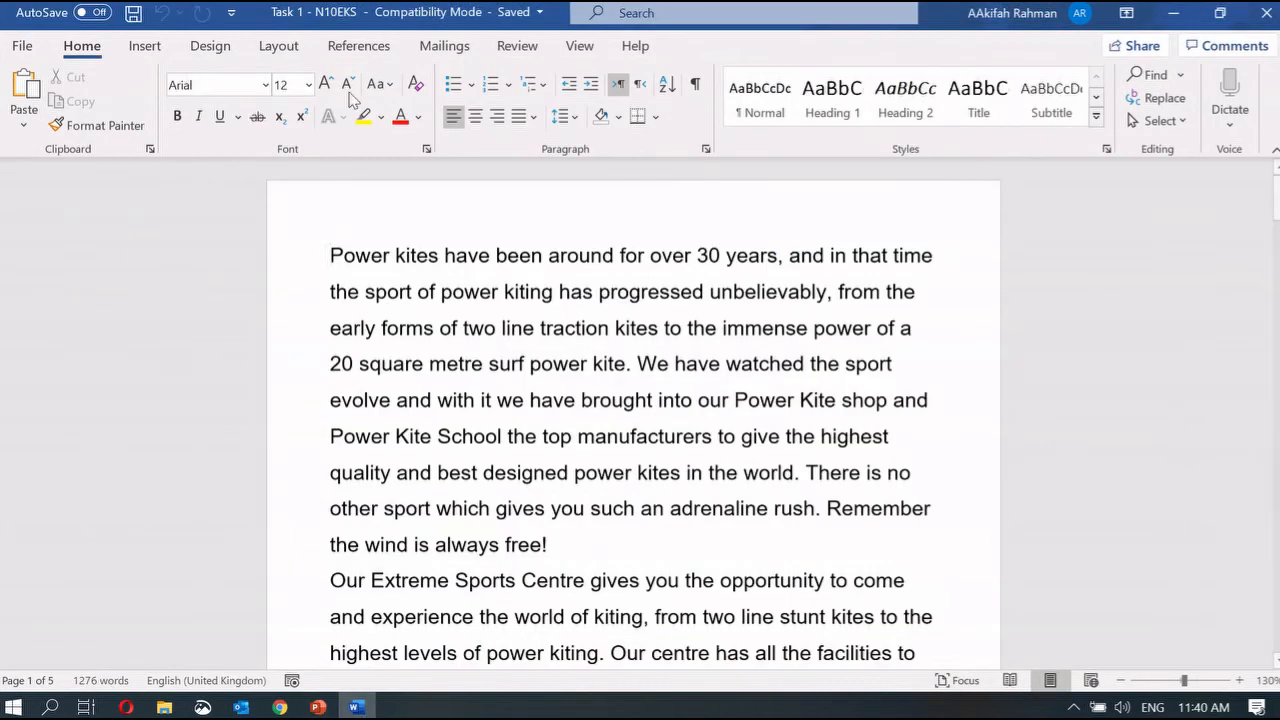
{"action": "left_click", "coordinate": [270, 50]}
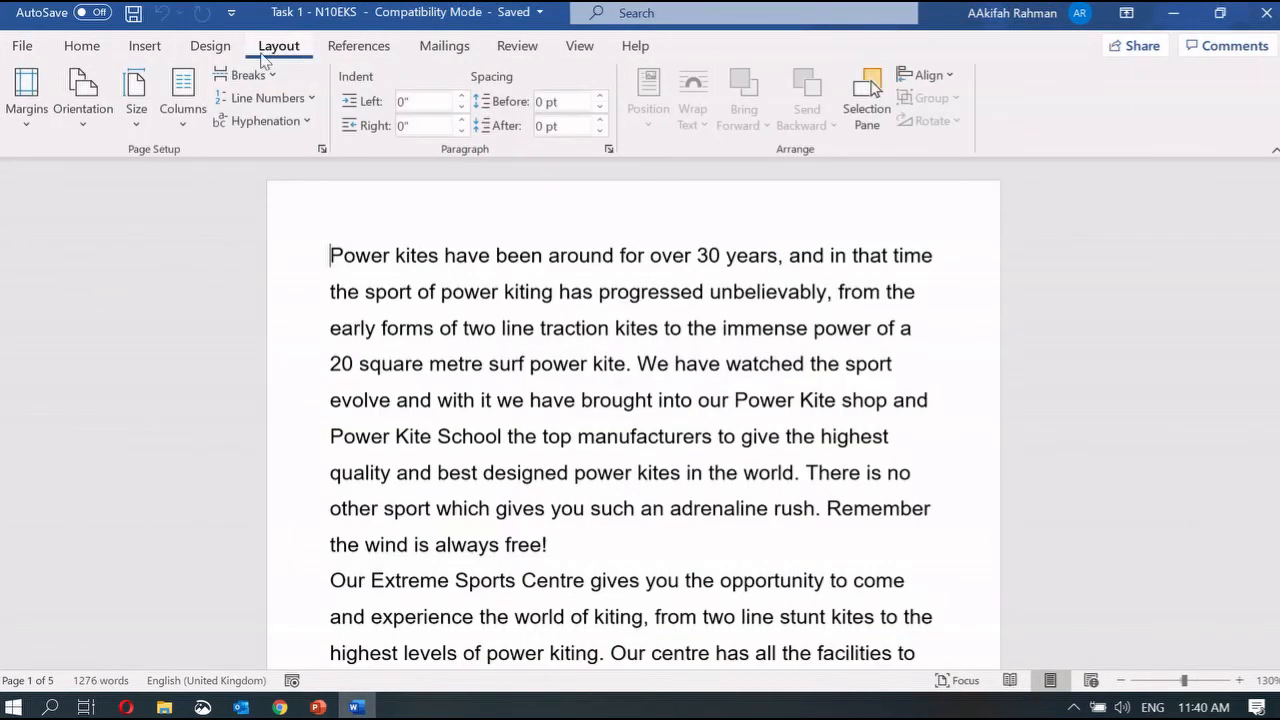
{"action": "left_click", "coordinate": [136, 110]}
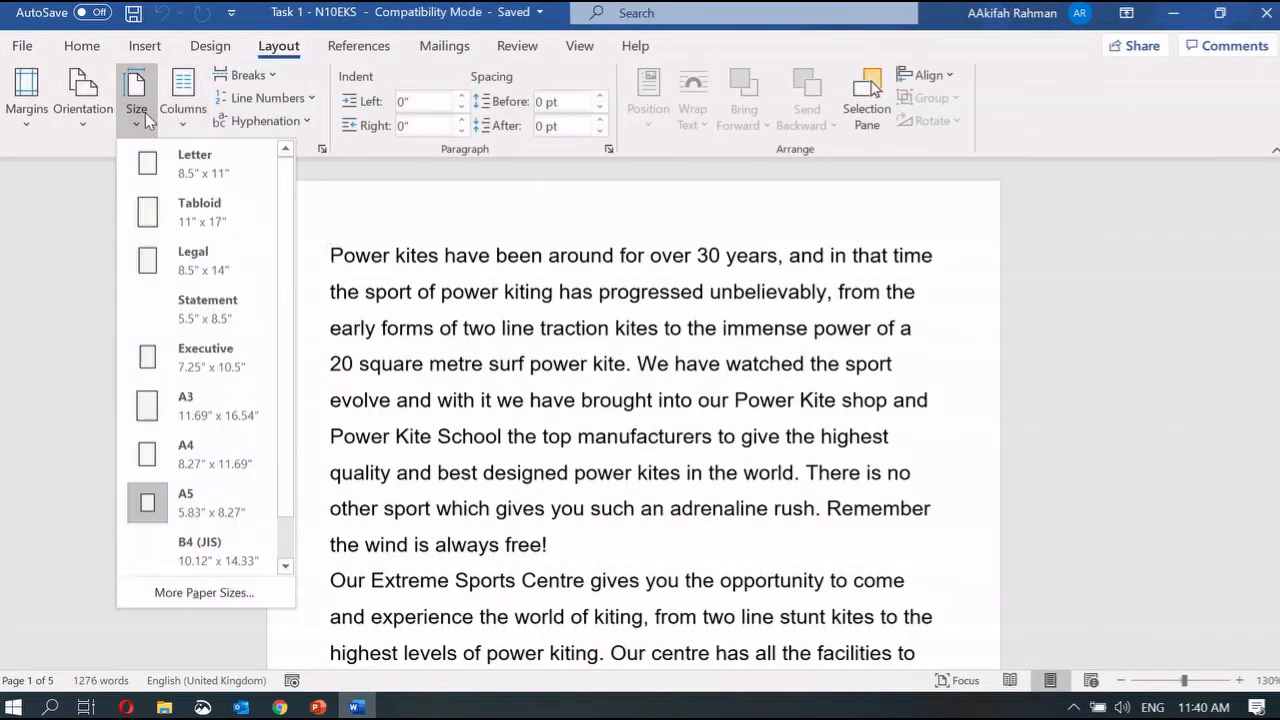
{"action": "left_click", "coordinate": [197, 468]}
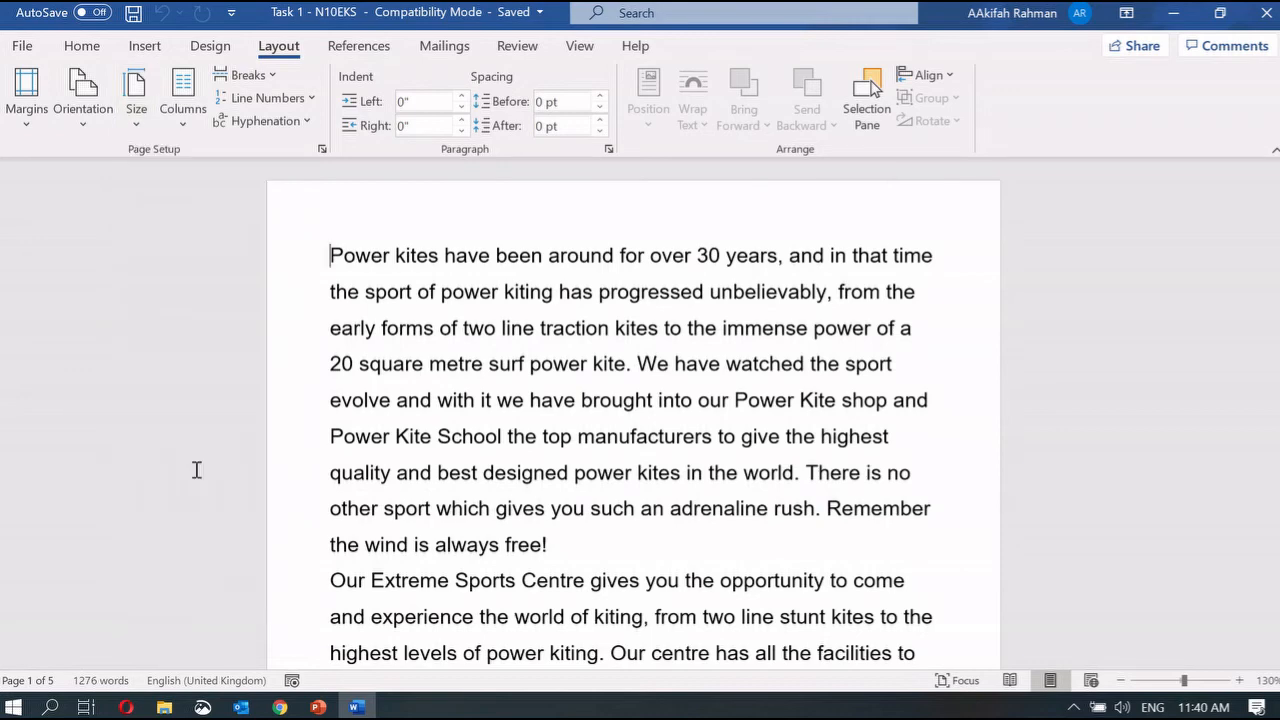
{"action": "mouse_move", "coordinate": [318, 707]}
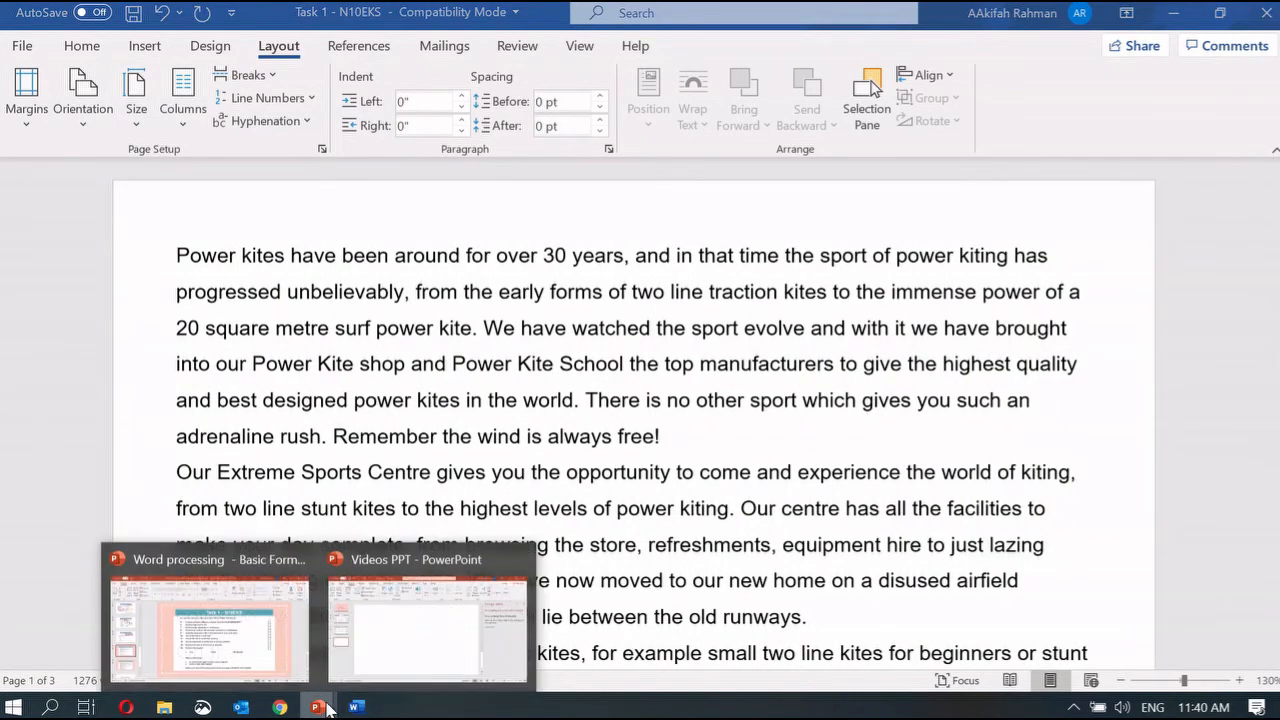
{"action": "left_click", "coordinate": [220, 620]}
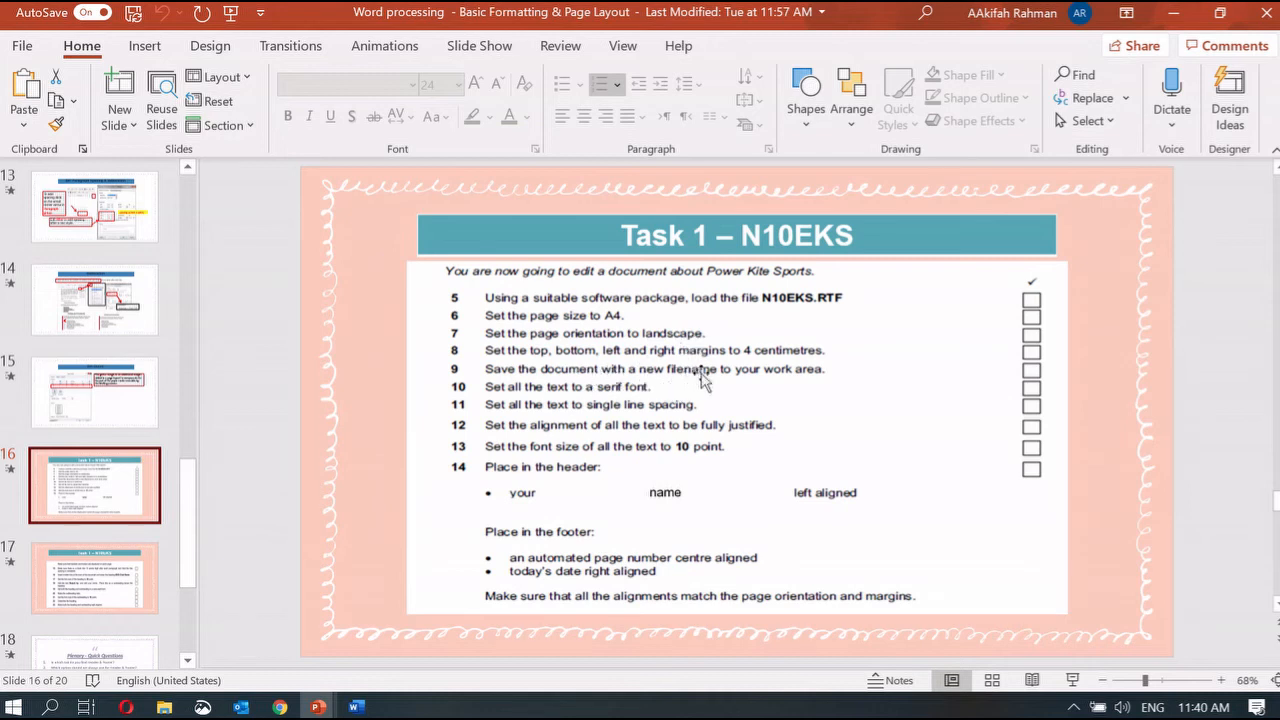
Step: Open Save As for the kite document and select its file name, then return to the task slide
{"action": "left_click", "coordinate": [363, 707]}
{"action": "left_click", "coordinate": [22, 46]}
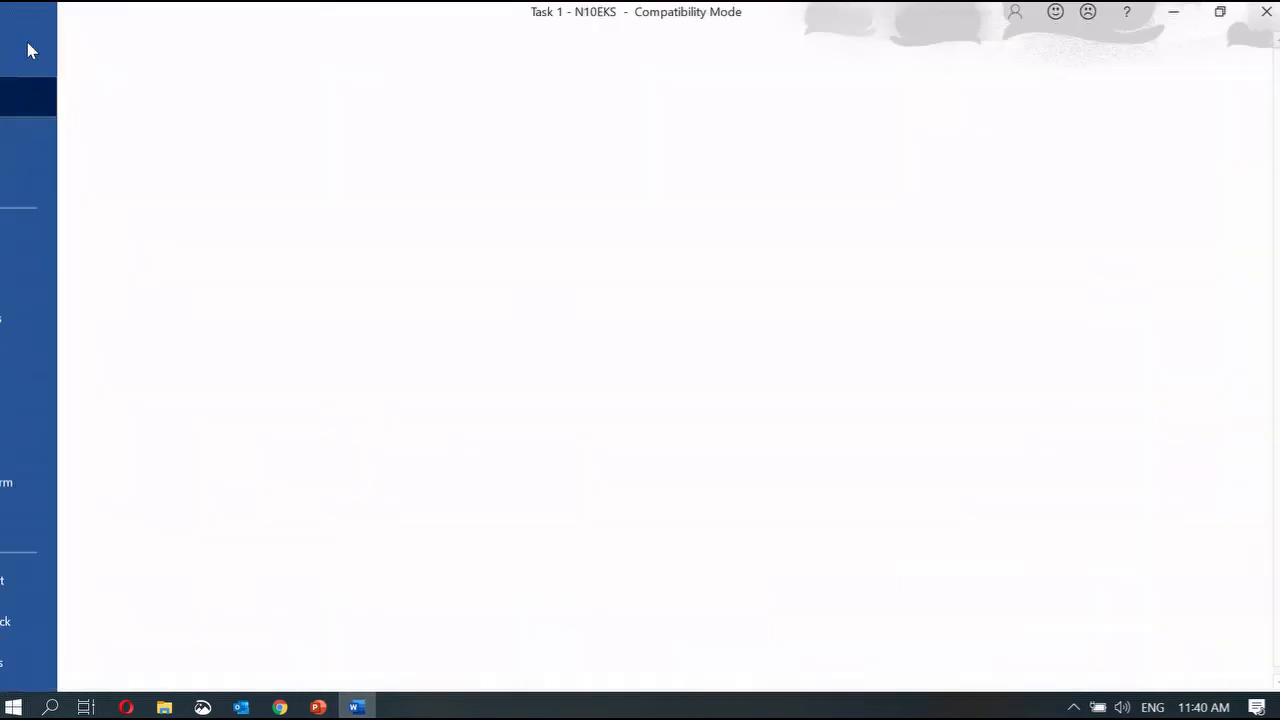
{"action": "left_click", "coordinate": [67, 324]}
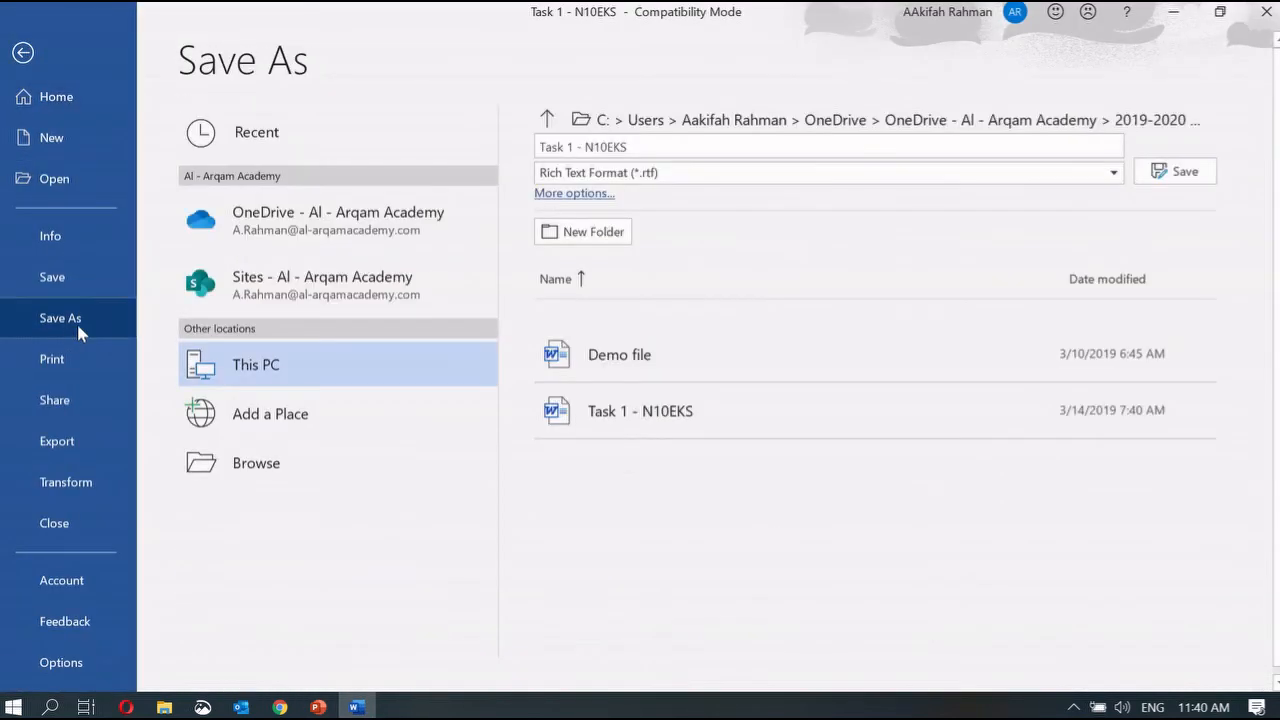
{"action": "left_click", "coordinate": [638, 146]}
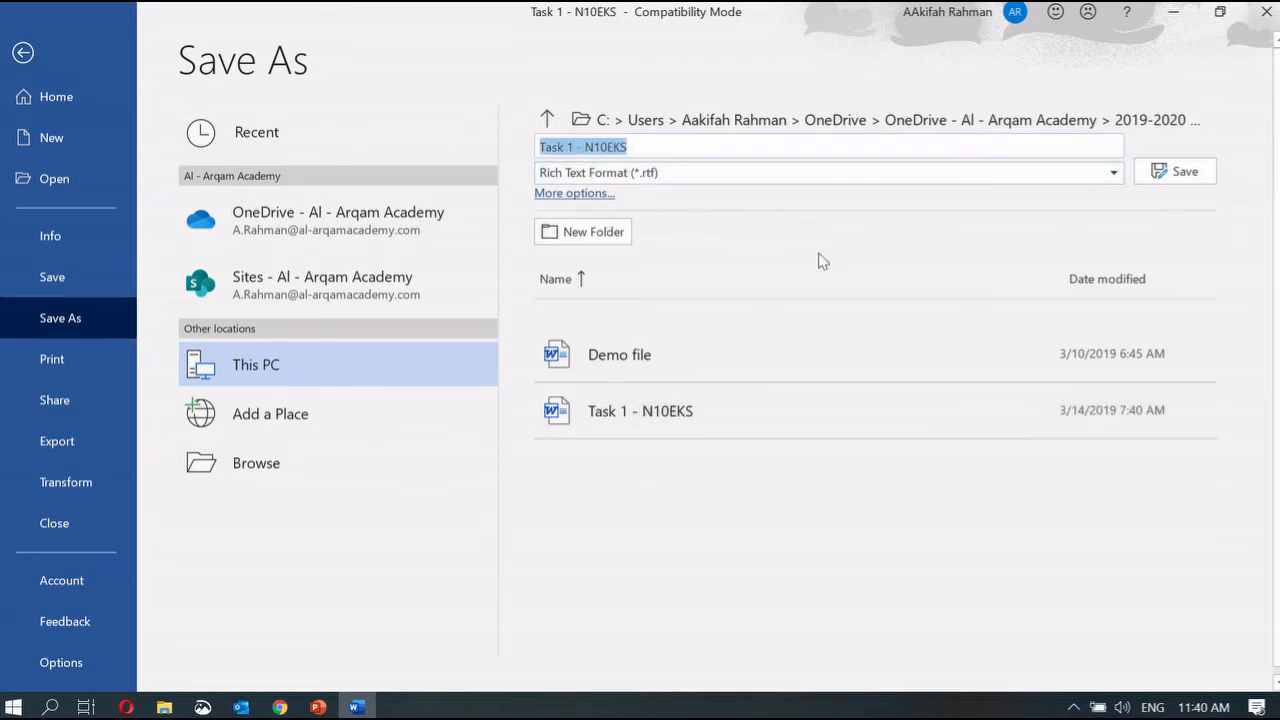
{"action": "left_click", "coordinate": [318, 707]}
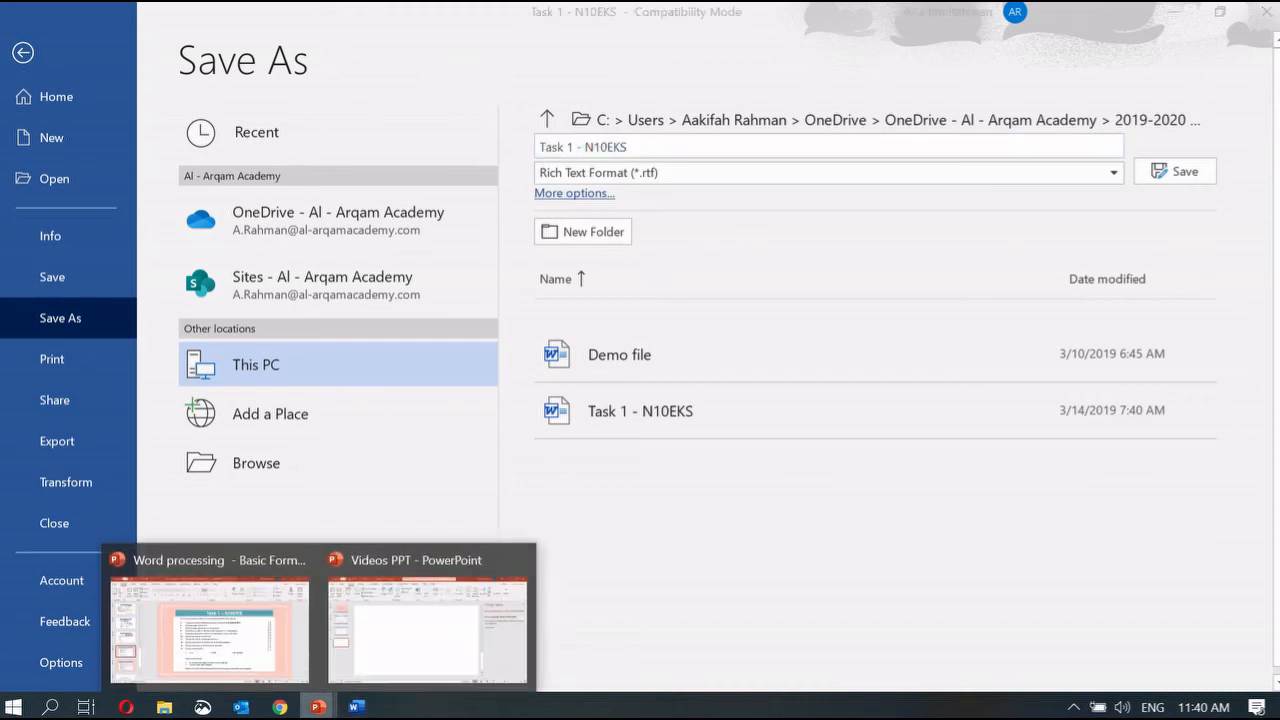
{"action": "left_click", "coordinate": [254, 655]}
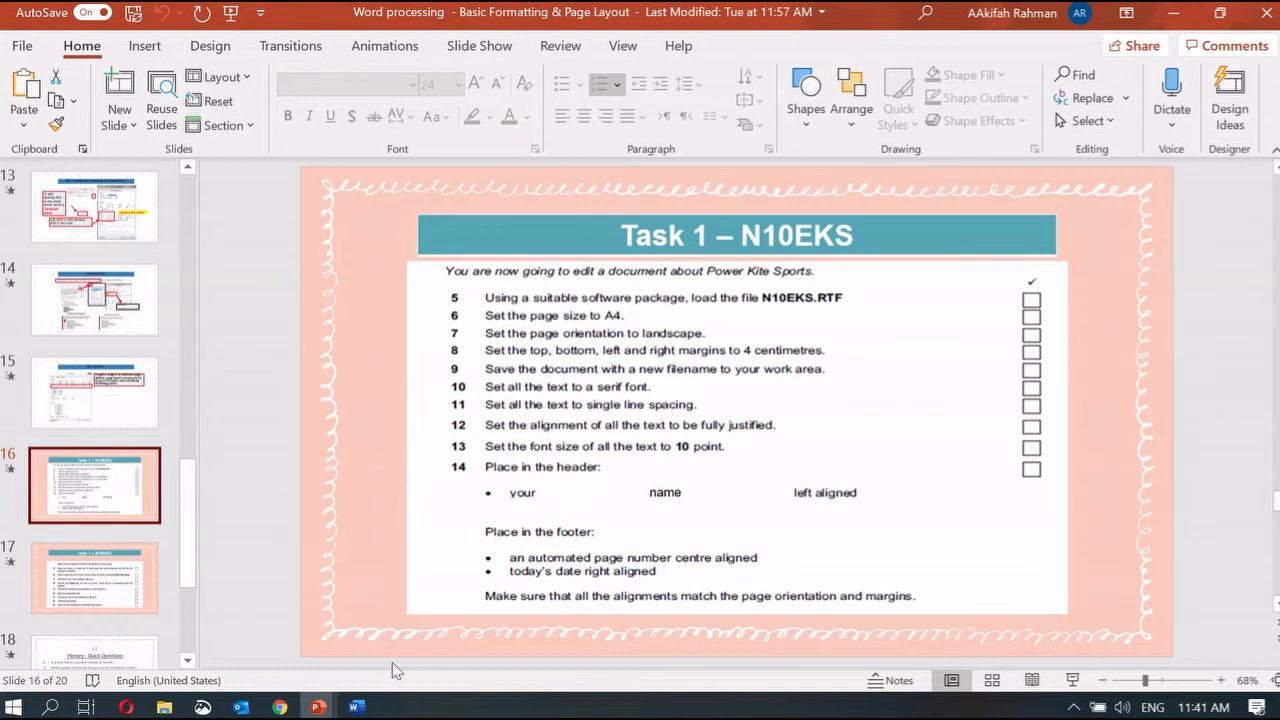
Step: Select all the kite text and set its line spacing to 1.0, then return to the task slide
{"action": "left_click", "coordinate": [355, 707]}
{"action": "left_click", "coordinate": [25, 58]}
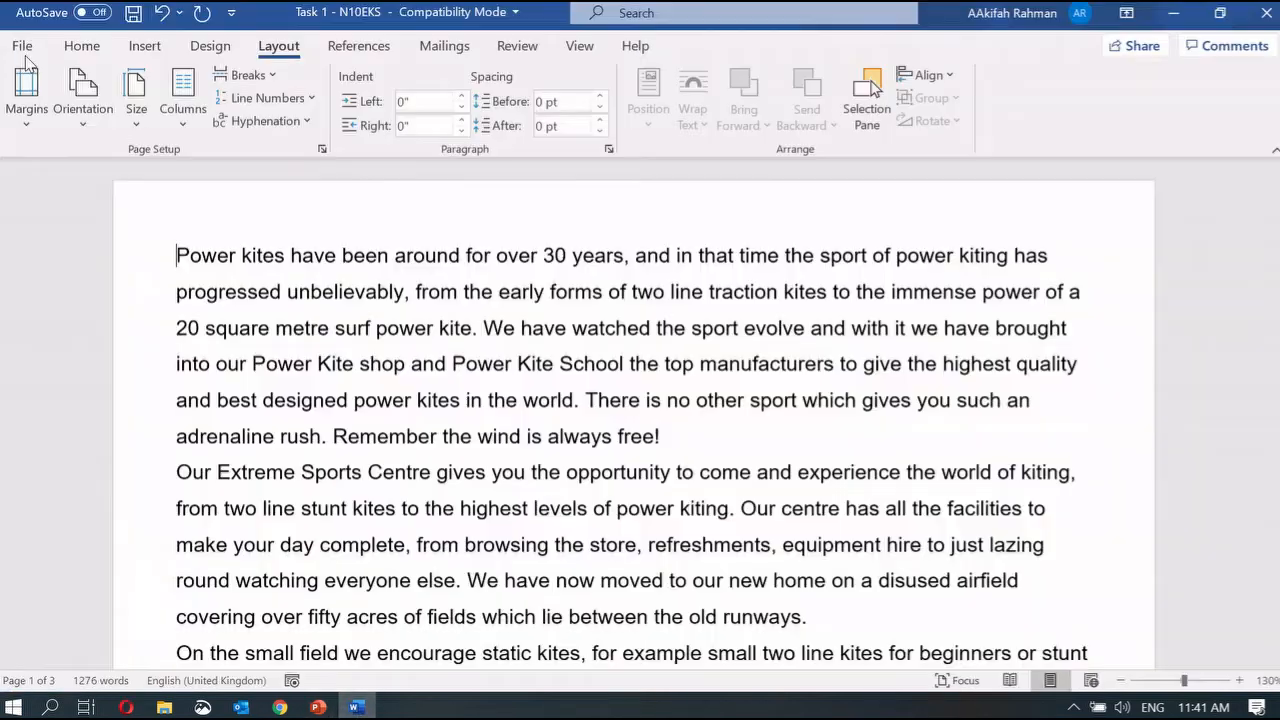
{"action": "left_click_drag", "start_coordinate": [178, 252], "coordinate": [1190, 715]}
{"action": "scroll", "coordinate": [1208, 437], "scroll_direction": "up", "scroll_amount": 20}
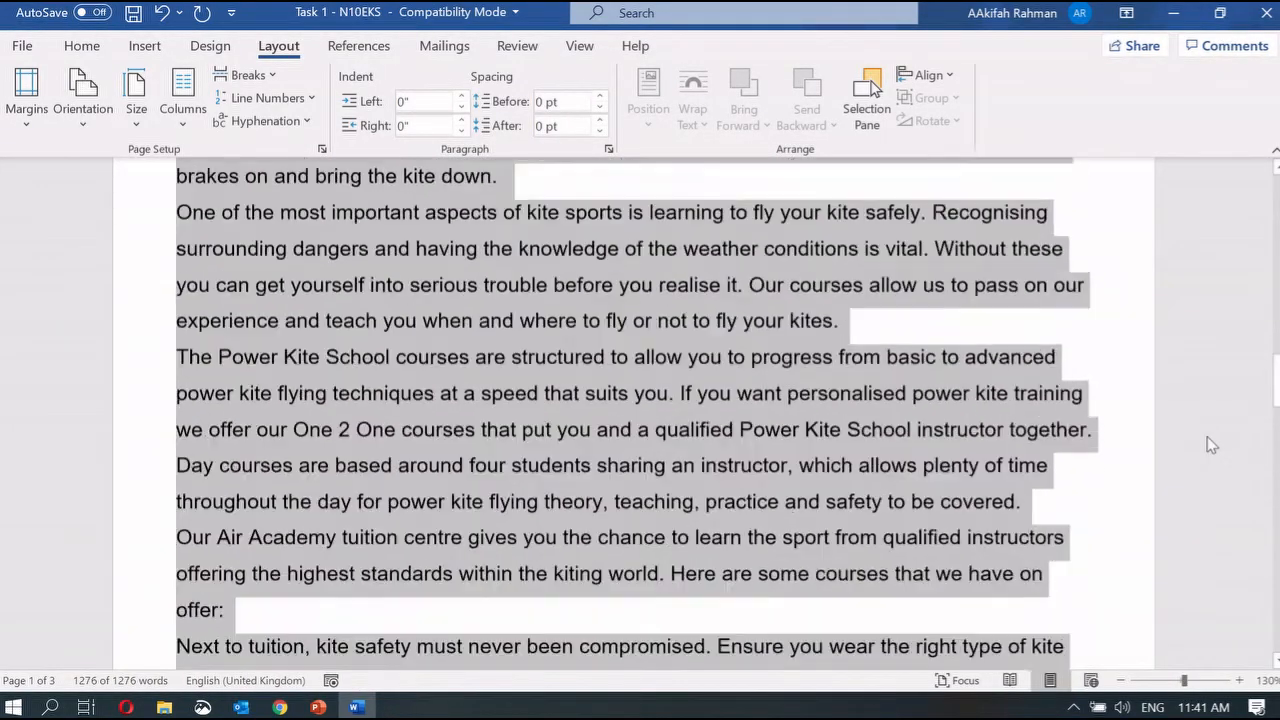
{"action": "left_click", "coordinate": [103, 45]}
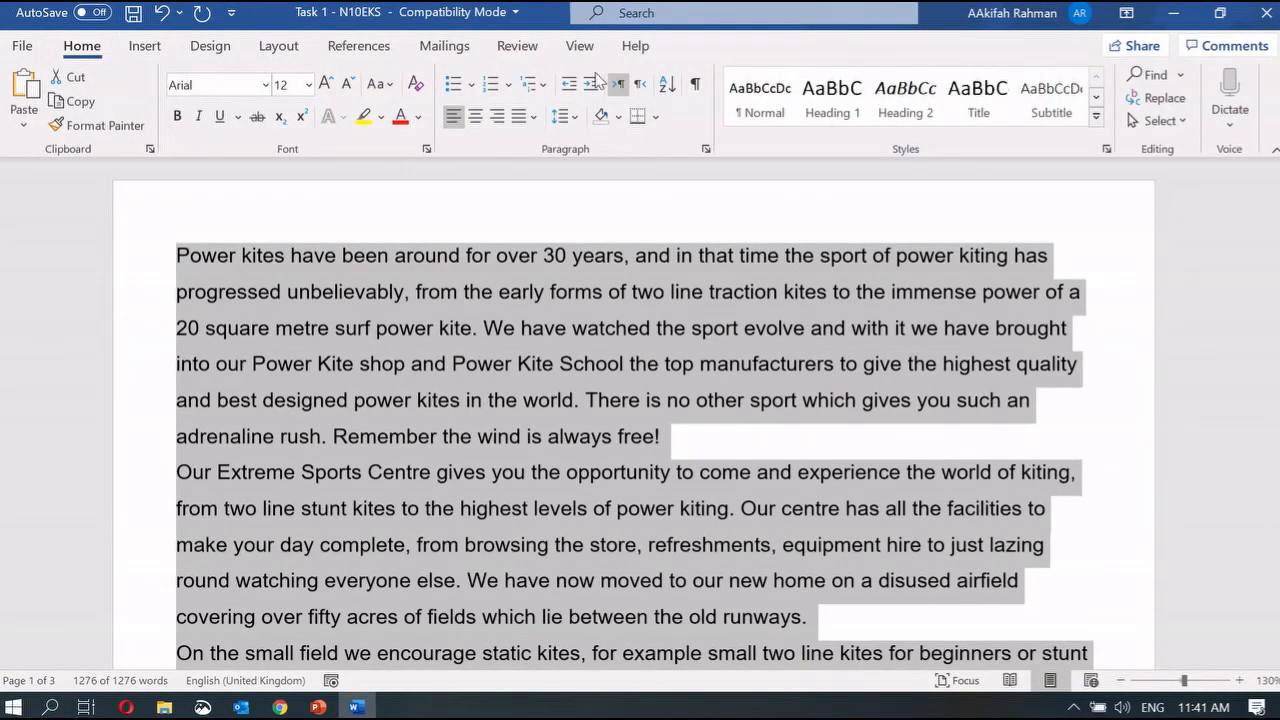
{"action": "left_click", "coordinate": [568, 117]}
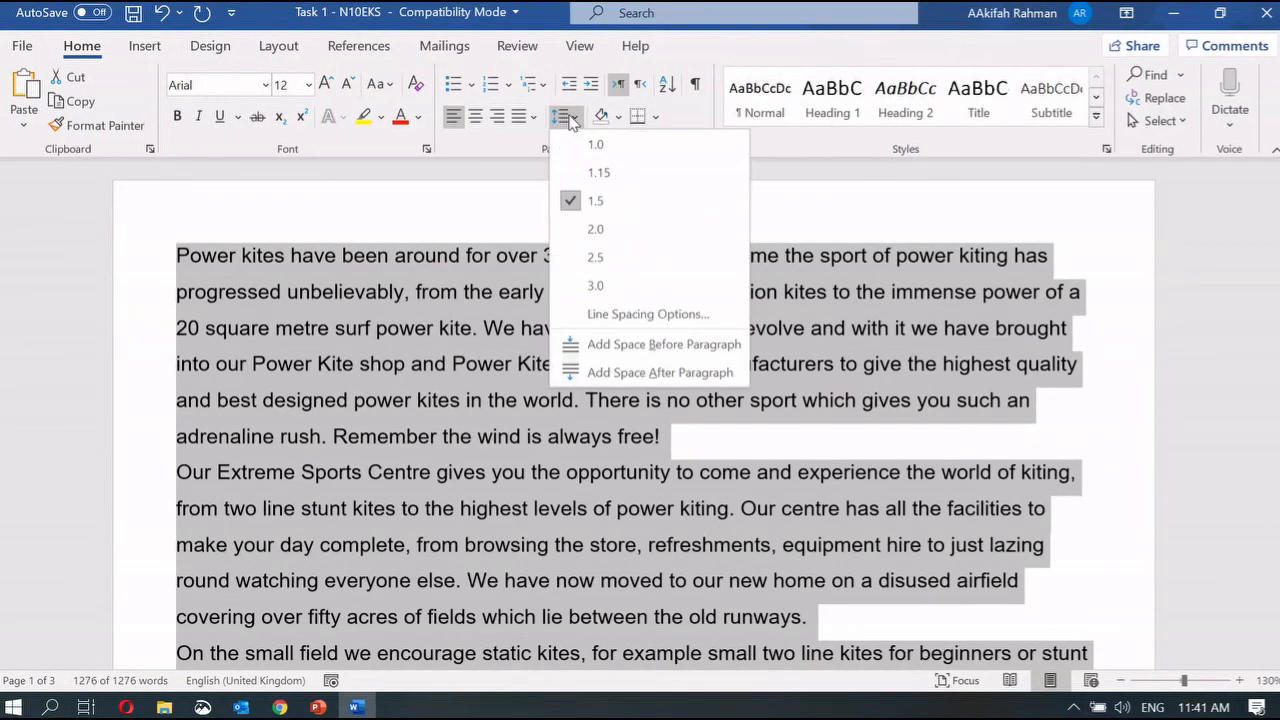
{"action": "left_click", "coordinate": [590, 145]}
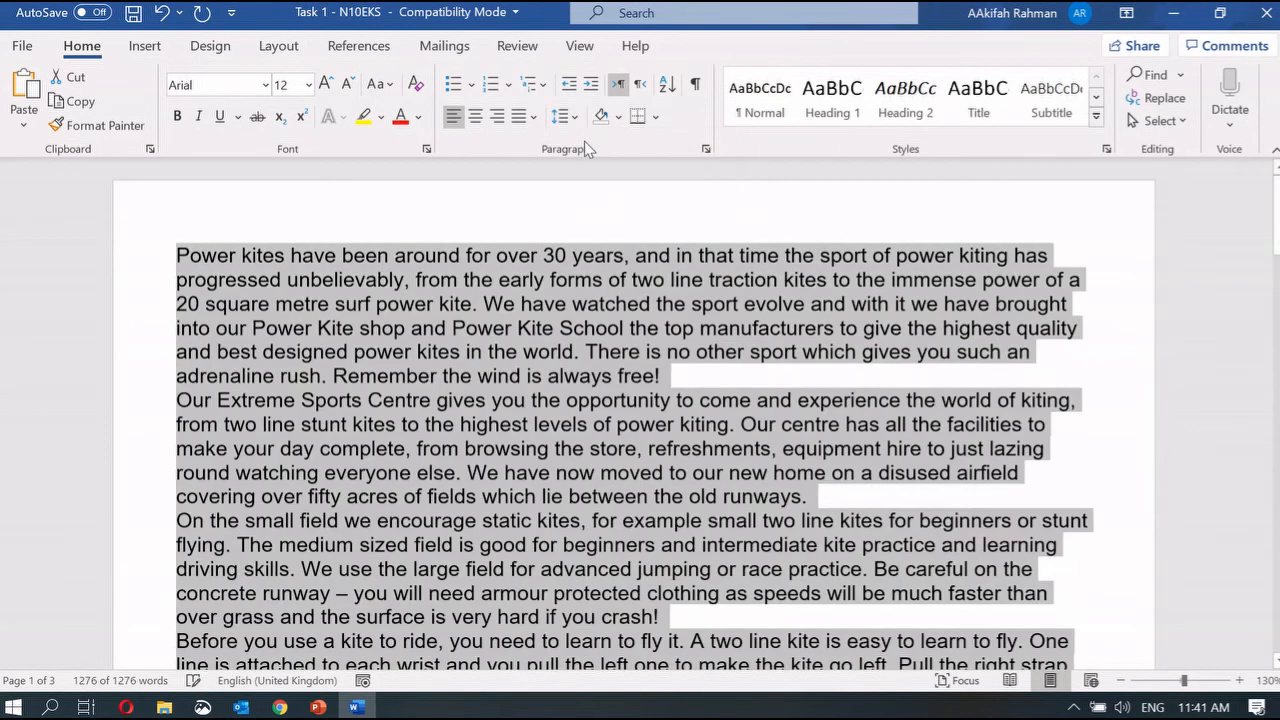
{"action": "left_click", "coordinate": [340, 637]}
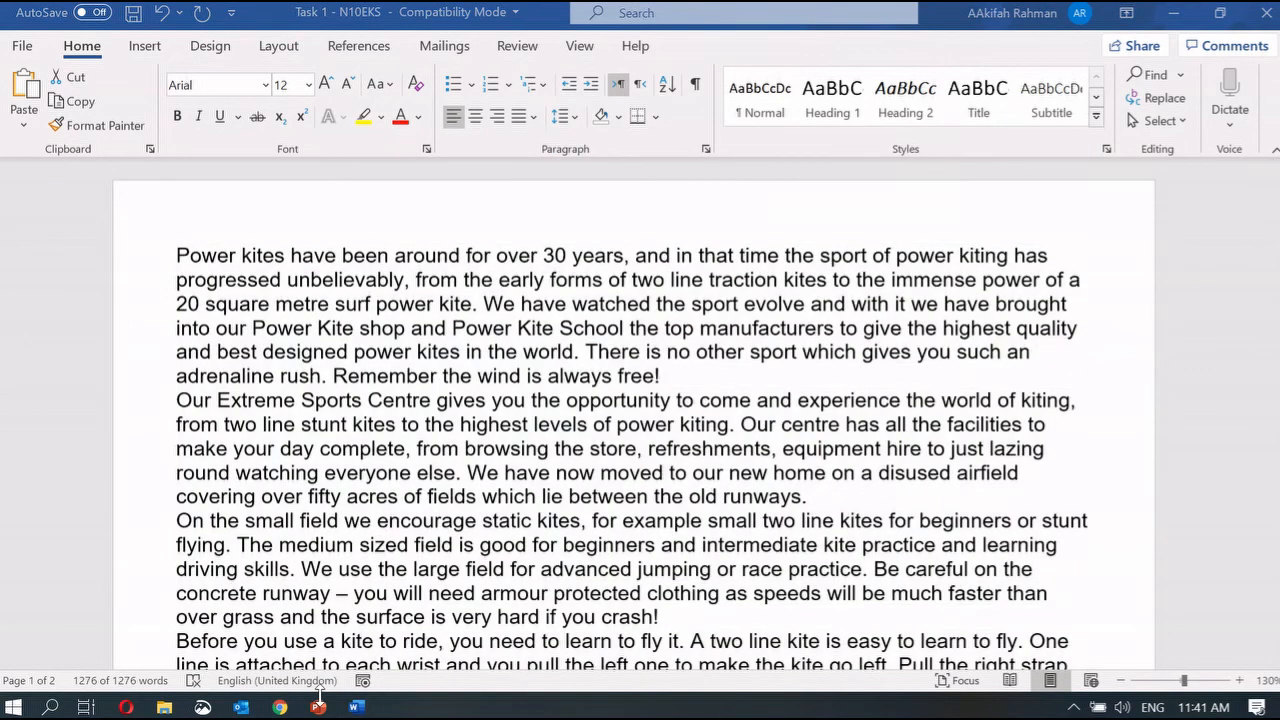
{"action": "mouse_move", "coordinate": [318, 706]}
{"action": "left_click", "coordinate": [226, 623]}
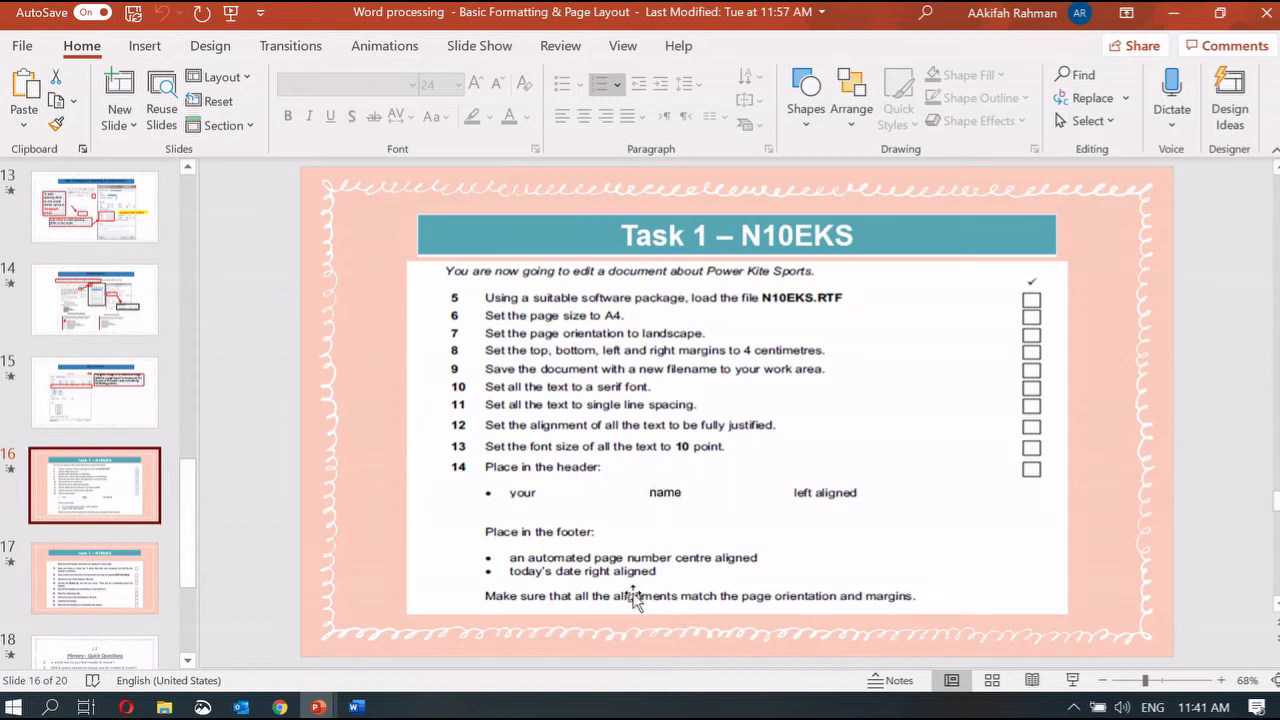
Step: Show slide 17's next set of tasks, then return to the Word kite document
{"action": "left_click", "coordinate": [108, 587]}
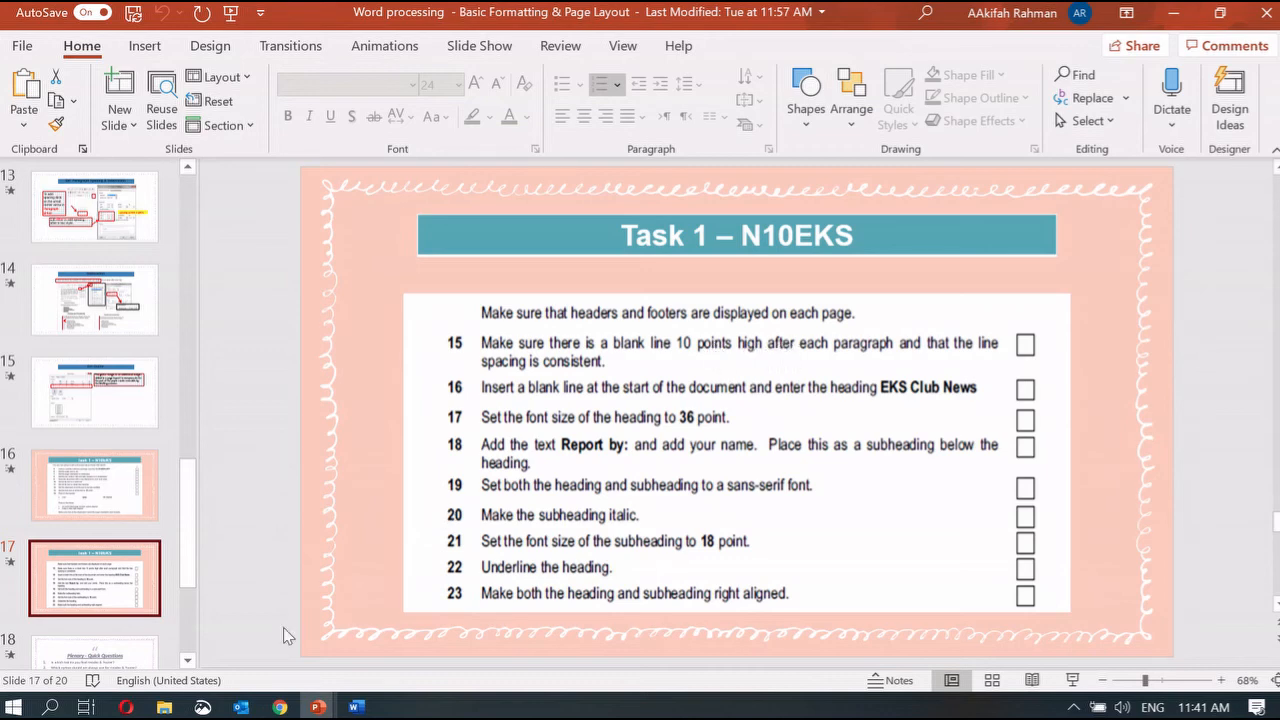
{"action": "left_click", "coordinate": [356, 707]}
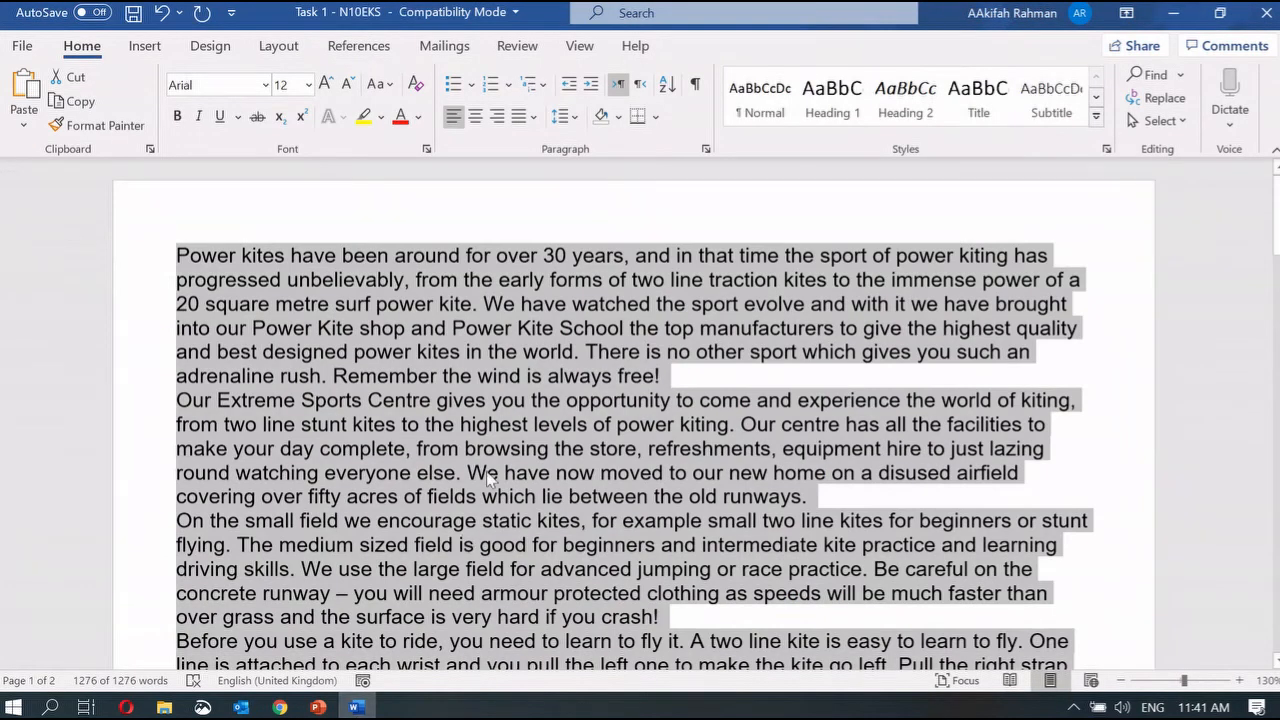
Step: Give the kite paragraphs 10 pt spacing after, deselect the text, and return to slide 17
{"action": "left_click", "coordinate": [706, 150]}
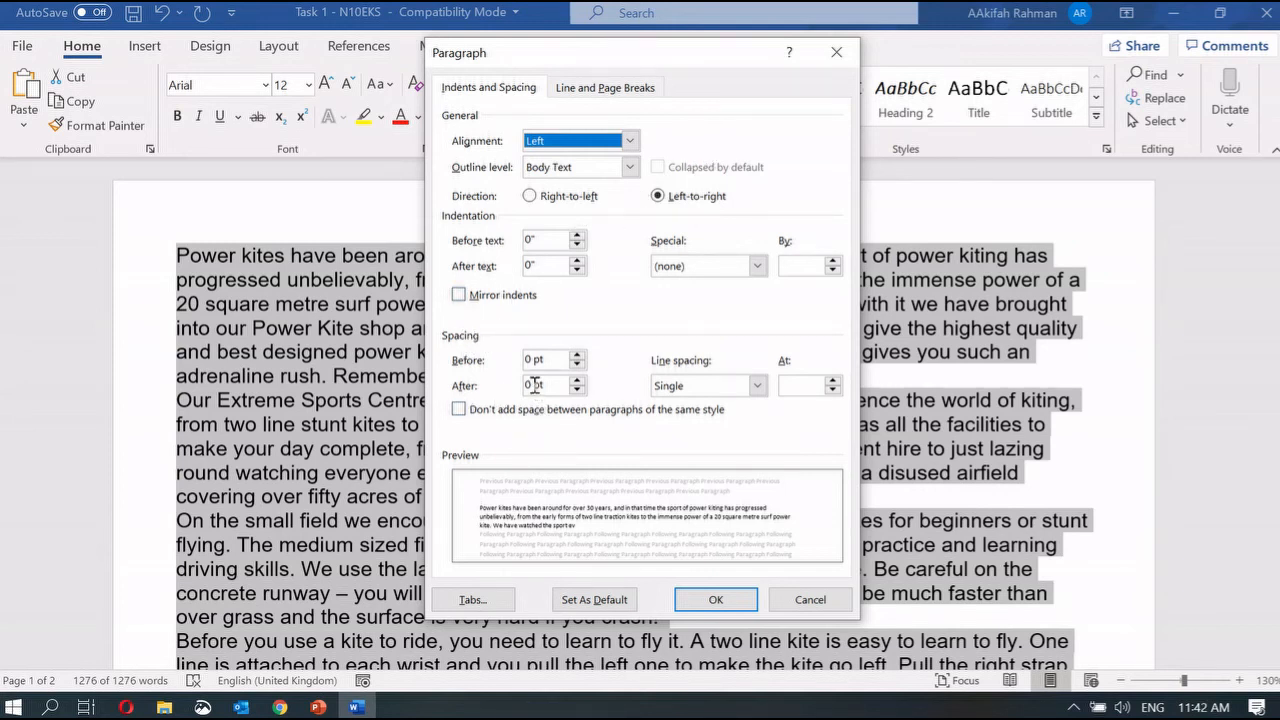
{"action": "left_click", "coordinate": [535, 385]}
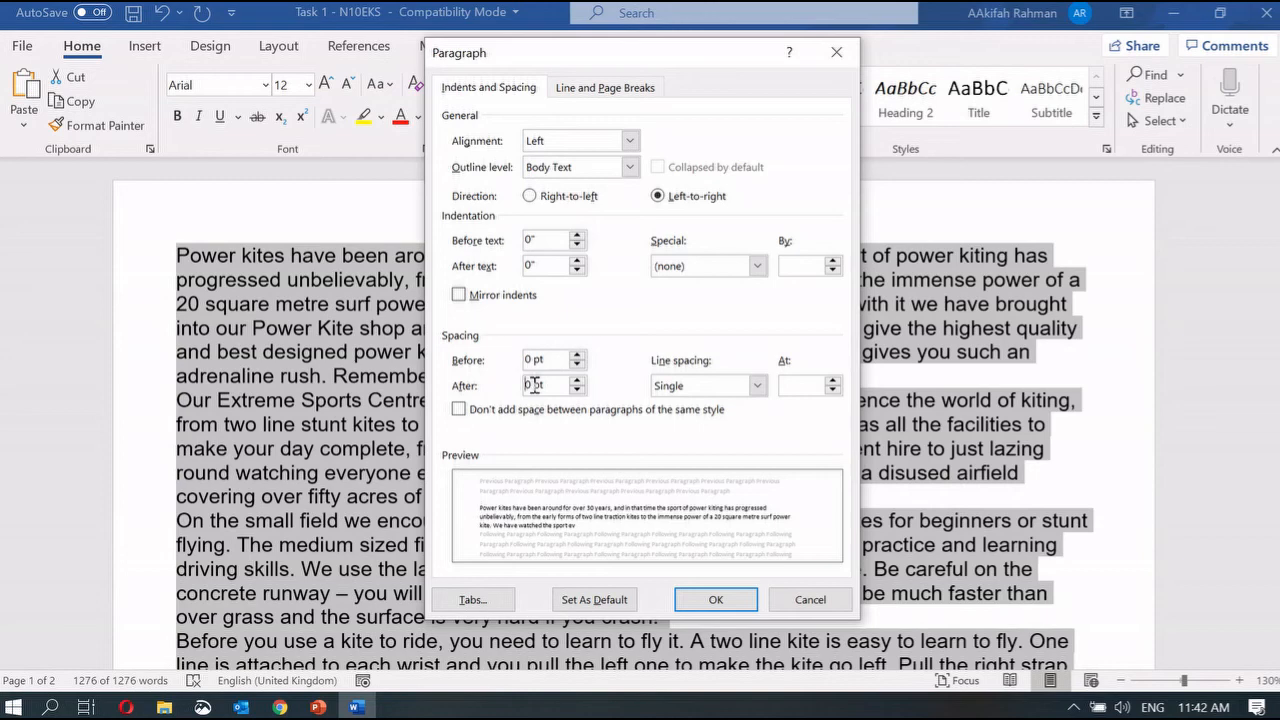
{"action": "left_click", "coordinate": [749, 600]}
{"action": "scroll", "coordinate": [645, 405], "scroll_direction": "down", "scroll_amount": 4}
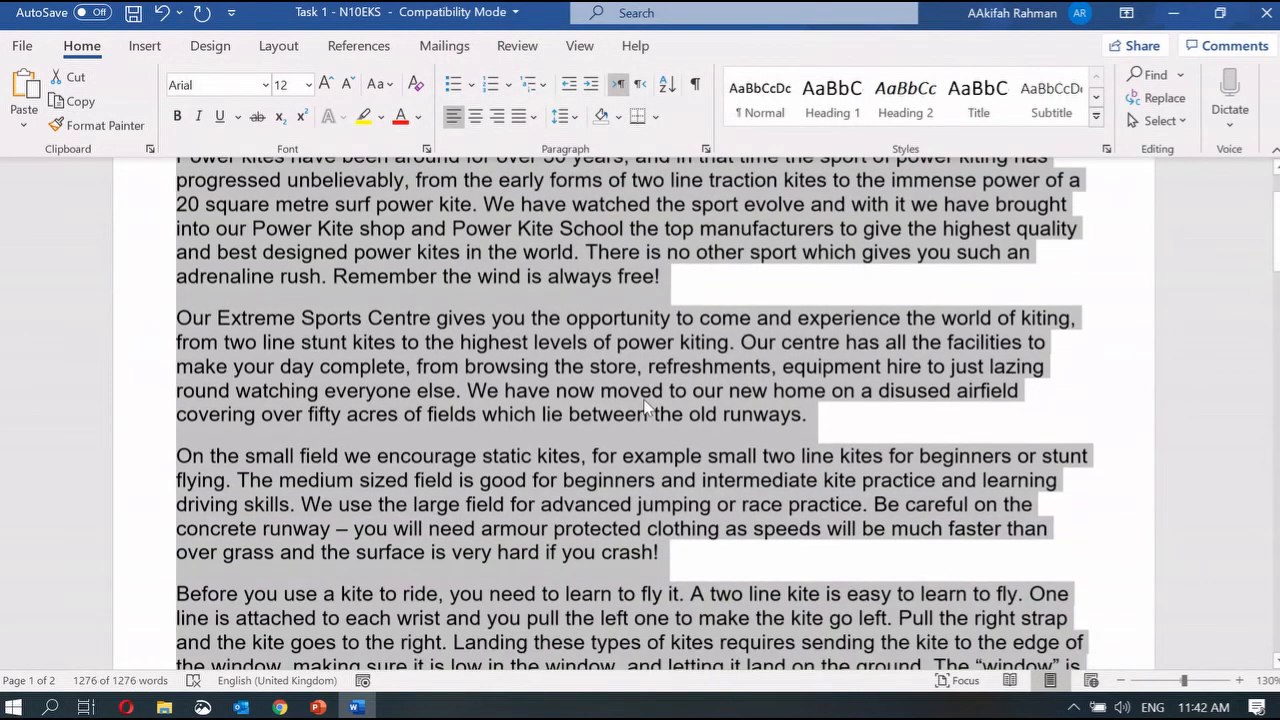
{"action": "scroll", "coordinate": [600, 360], "scroll_direction": "up", "scroll_amount": 3}
{"action": "left_click", "coordinate": [580, 375]}
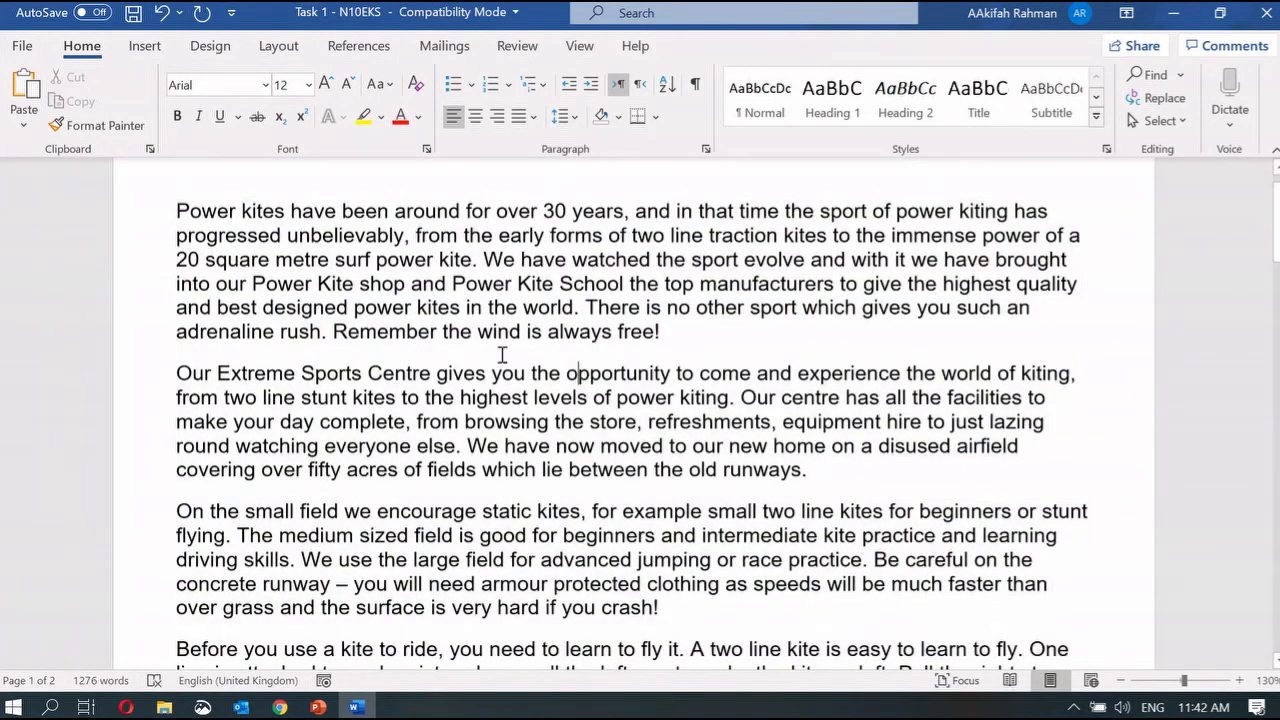
{"action": "mouse_move", "coordinate": [318, 707]}
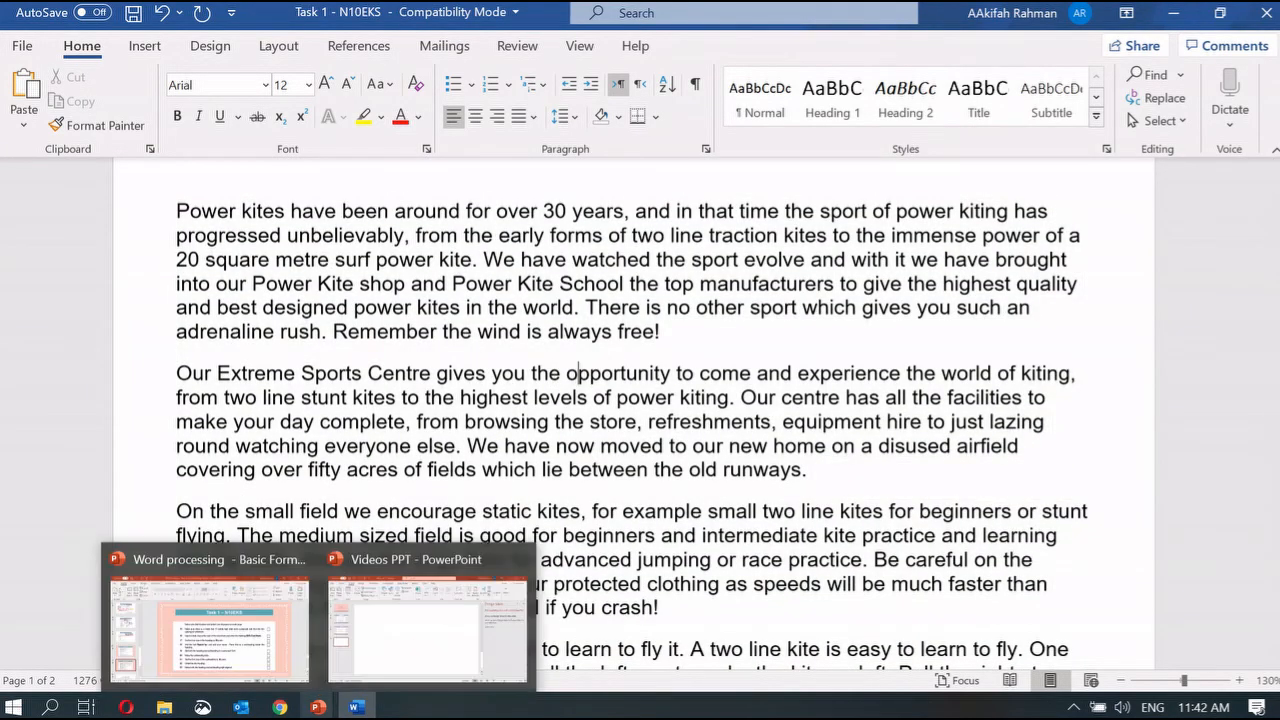
{"action": "left_click", "coordinate": [249, 643]}
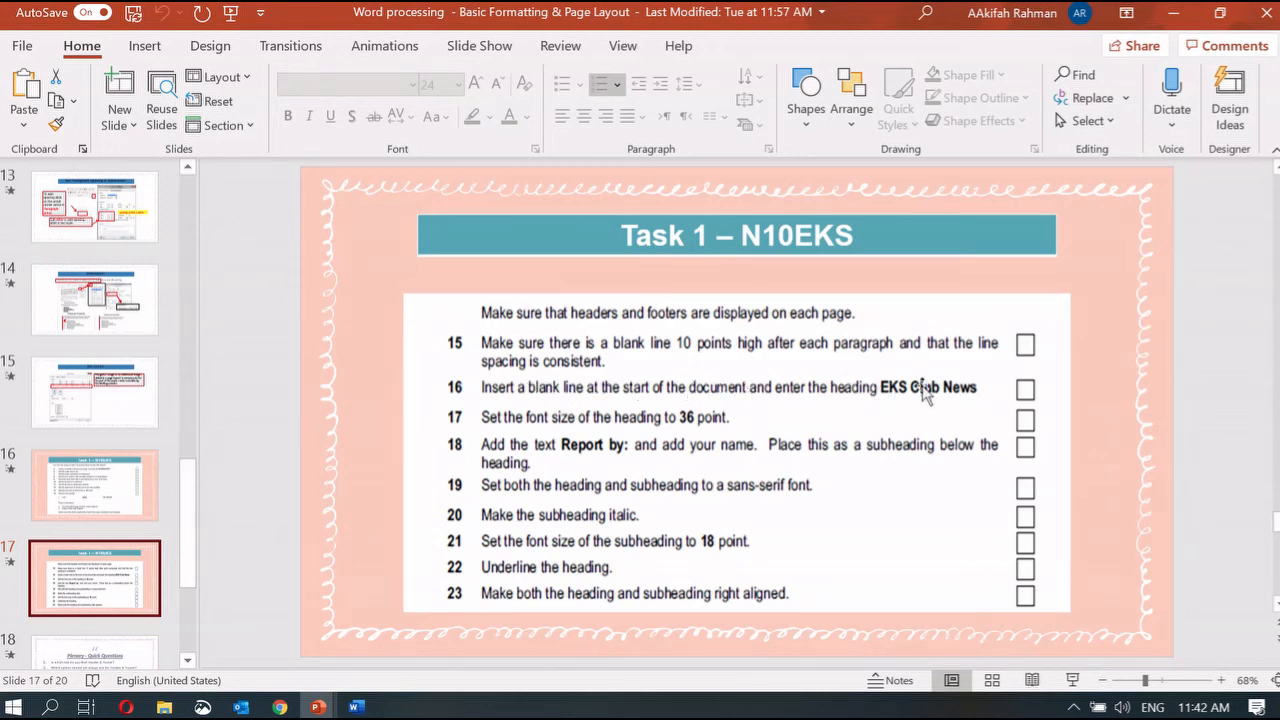
Step: Insert a blank first line and type the heading 'EKS Club News'
{"action": "left_click", "coordinate": [356, 707]}
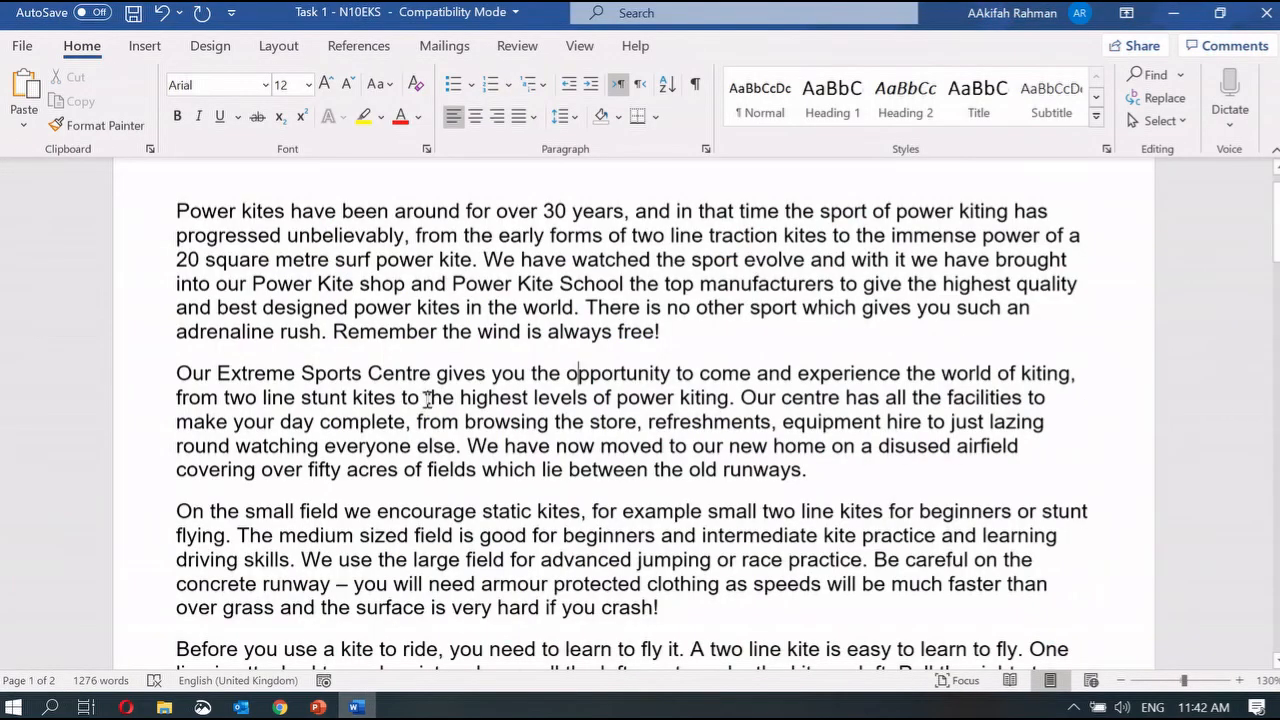
{"action": "key", "text": "Return"}
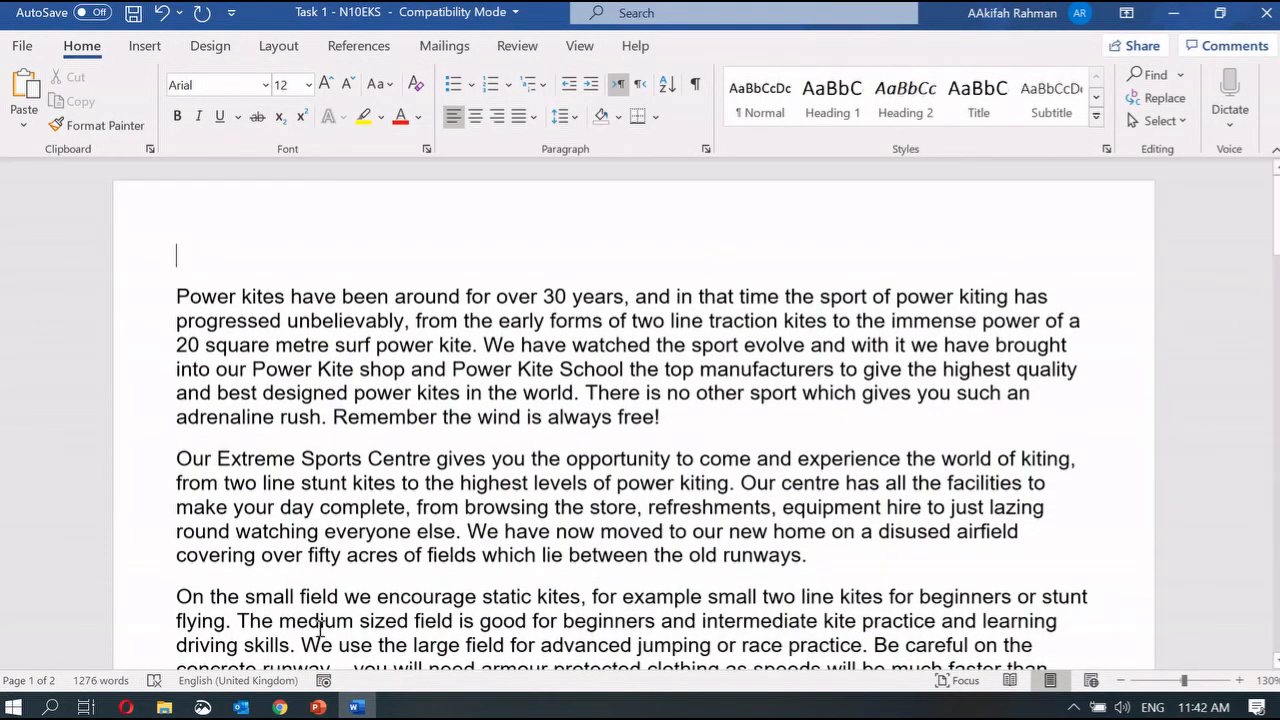
{"action": "mouse_move", "coordinate": [318, 707]}
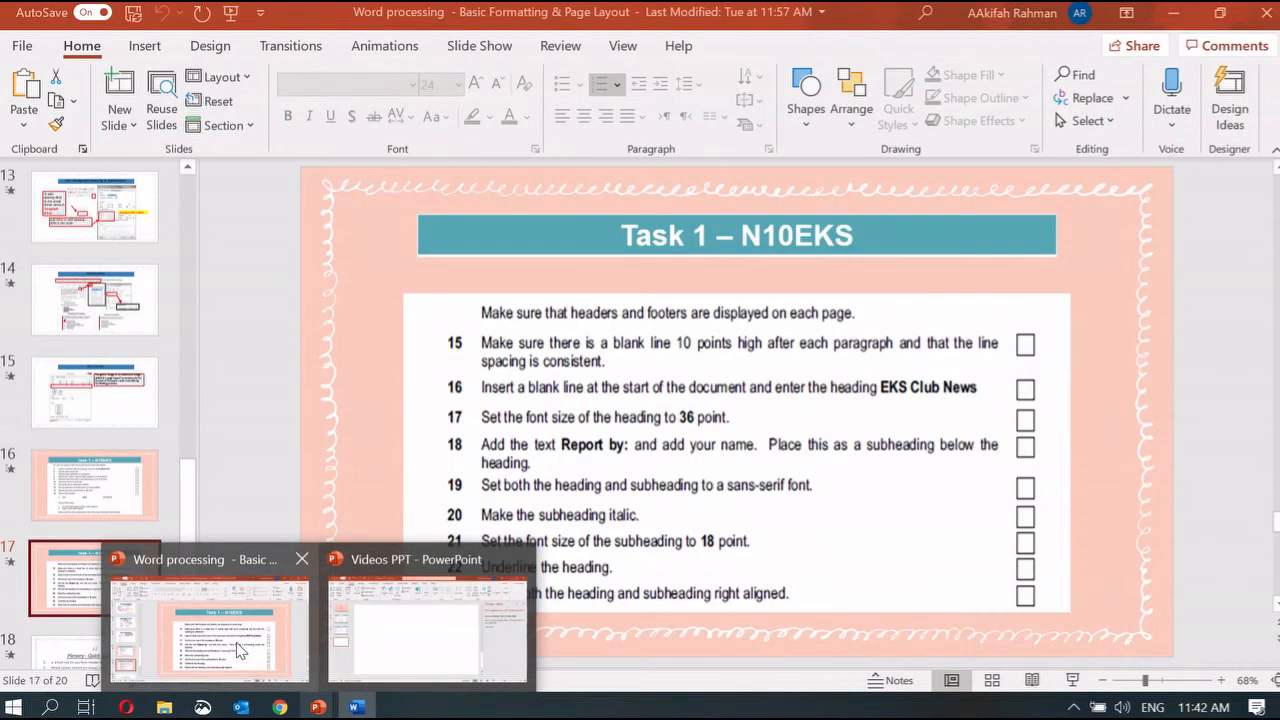
{"action": "left_click", "coordinate": [240, 650]}
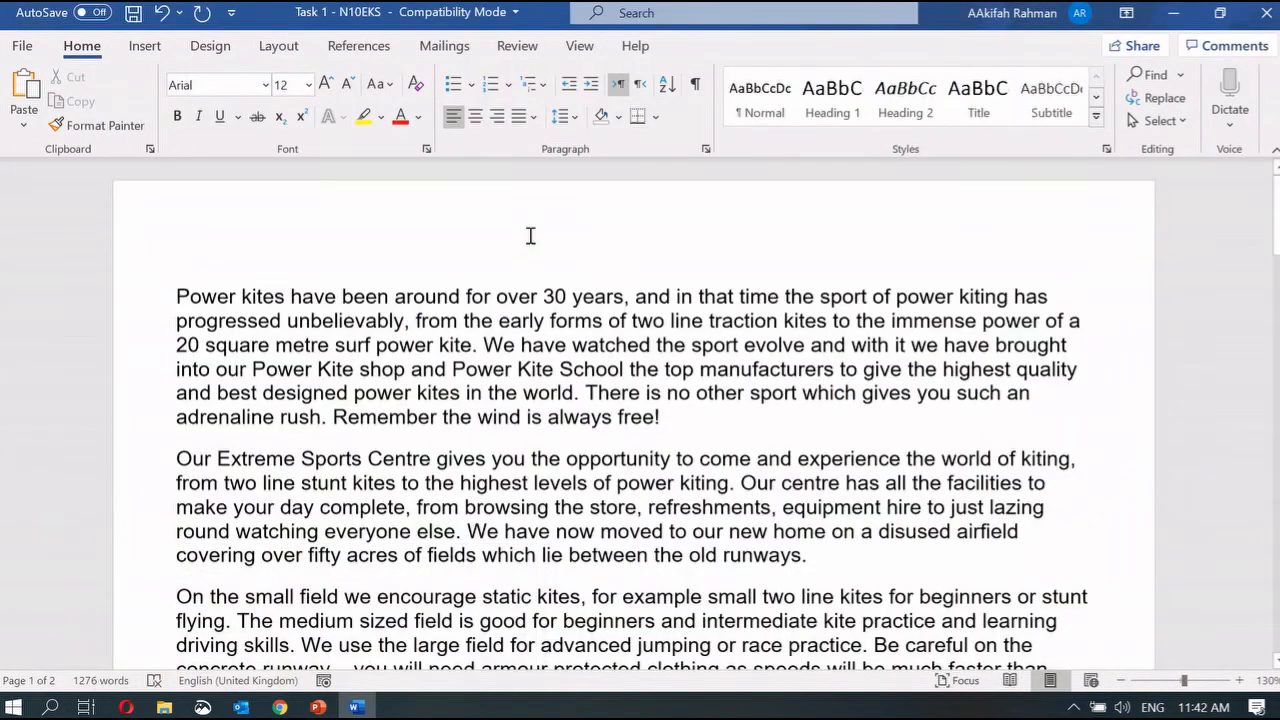
{"action": "type", "text": "EKS Club"}
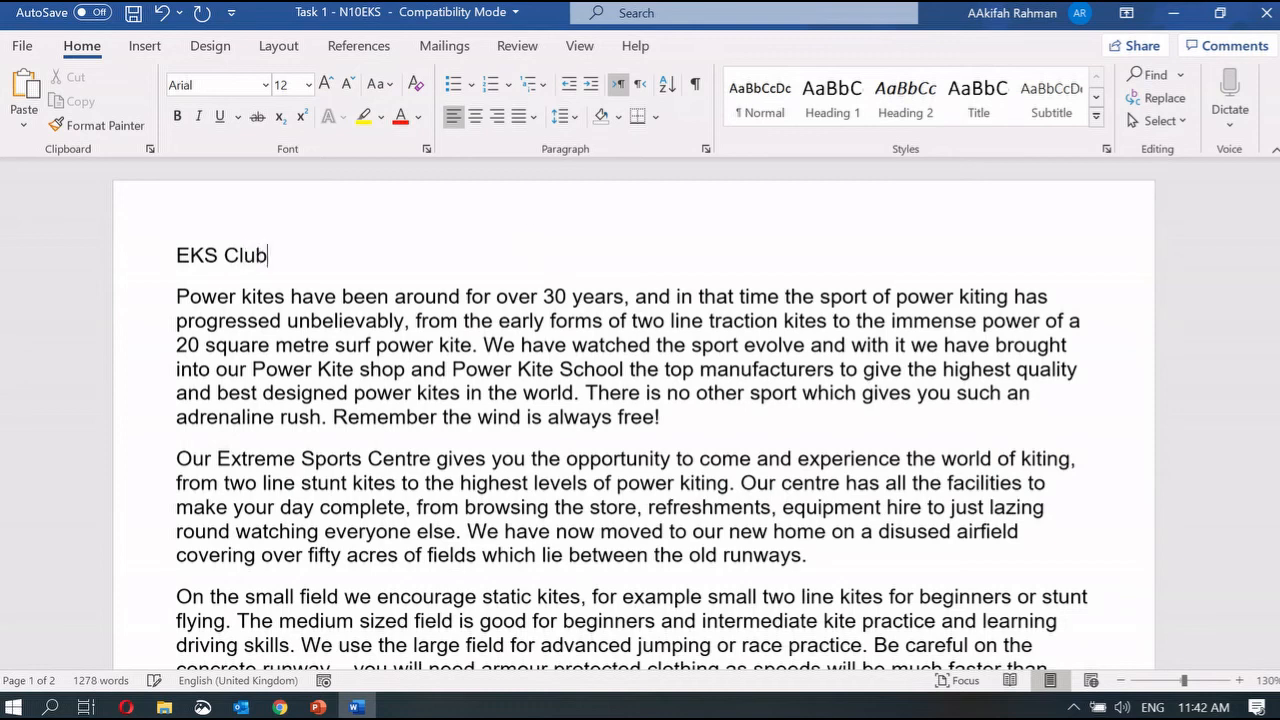
{"action": "type", "text": " News"}
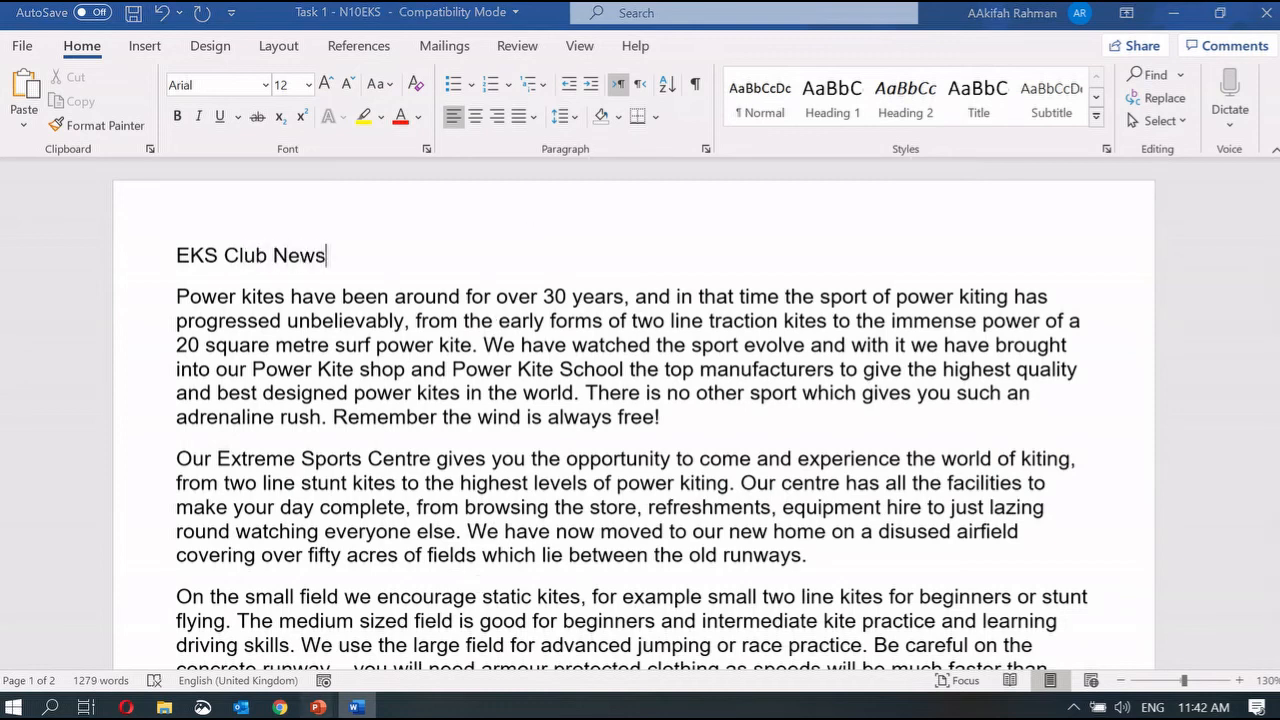
{"action": "mouse_move", "coordinate": [318, 707]}
{"action": "left_click", "coordinate": [247, 633]}
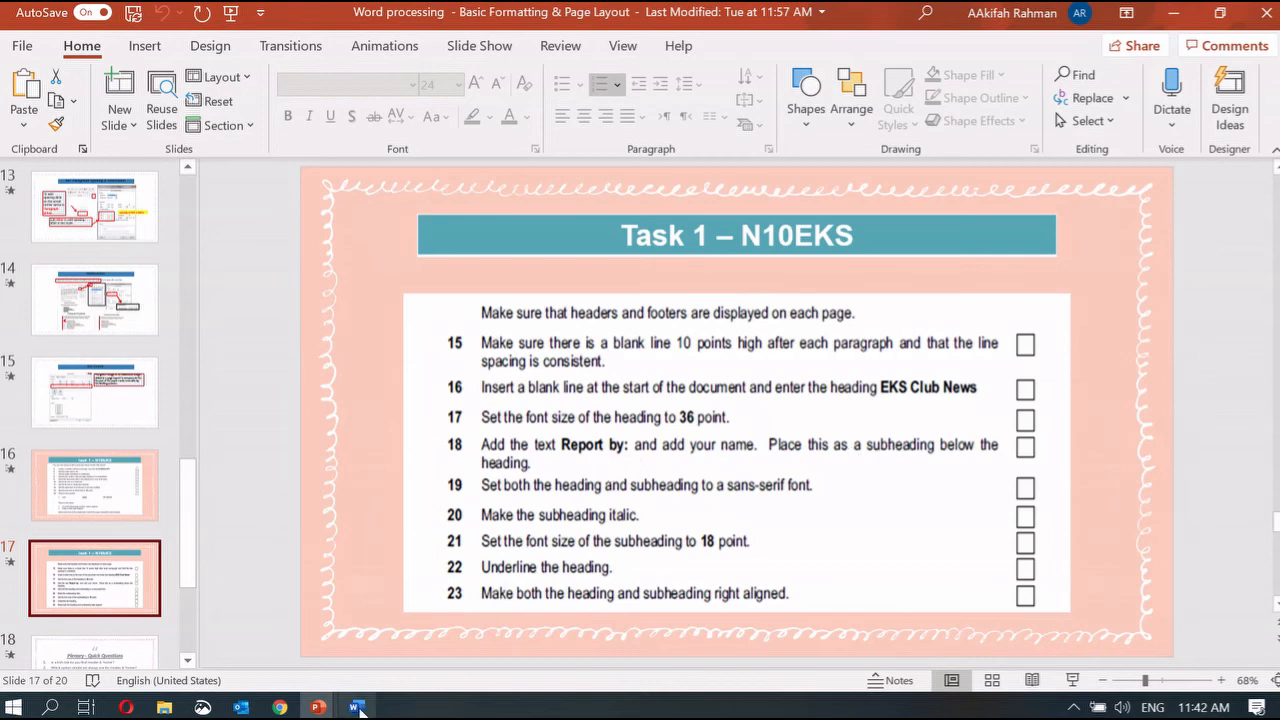
Step: Add a 'Report by:' line with the author's name beneath the heading
{"action": "left_click", "coordinate": [357, 707]}
{"action": "key", "text": "Return"}
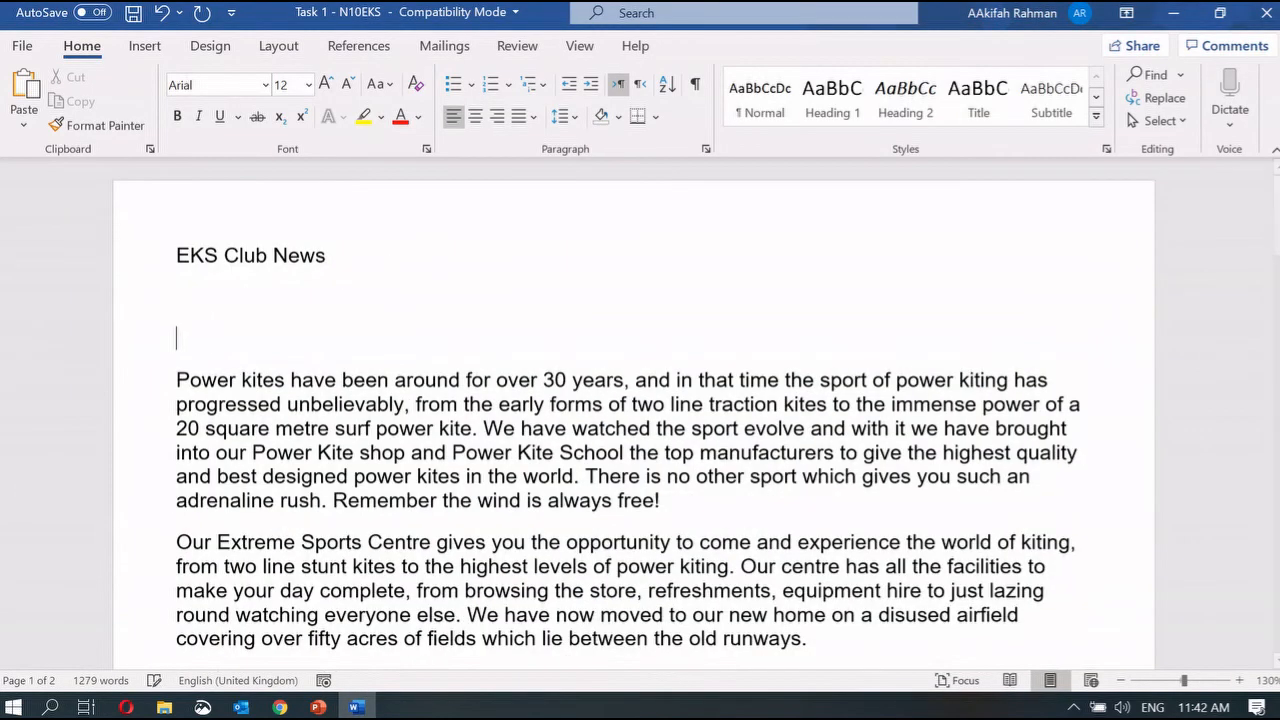
{"action": "type", "text": "R"}
{"action": "key", "text": "BackSpace"}
{"action": "key", "text": "BackSpace"}
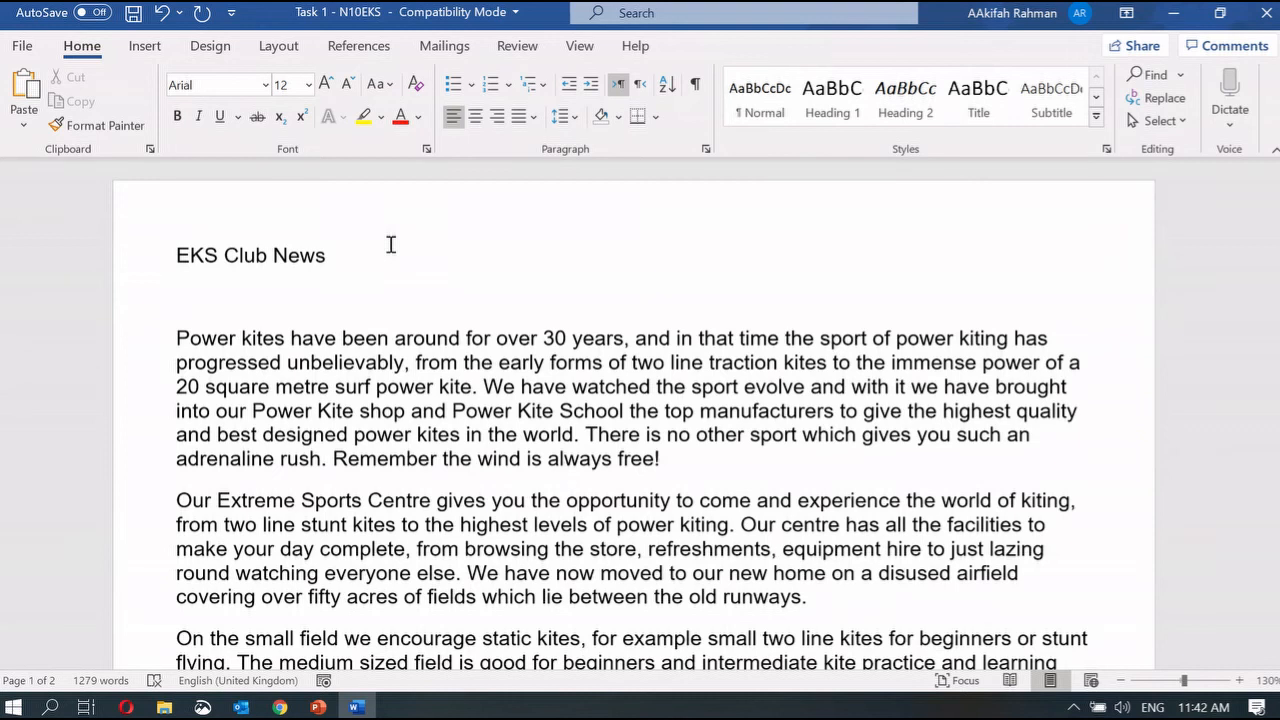
{"action": "type", "text": "Repor "}
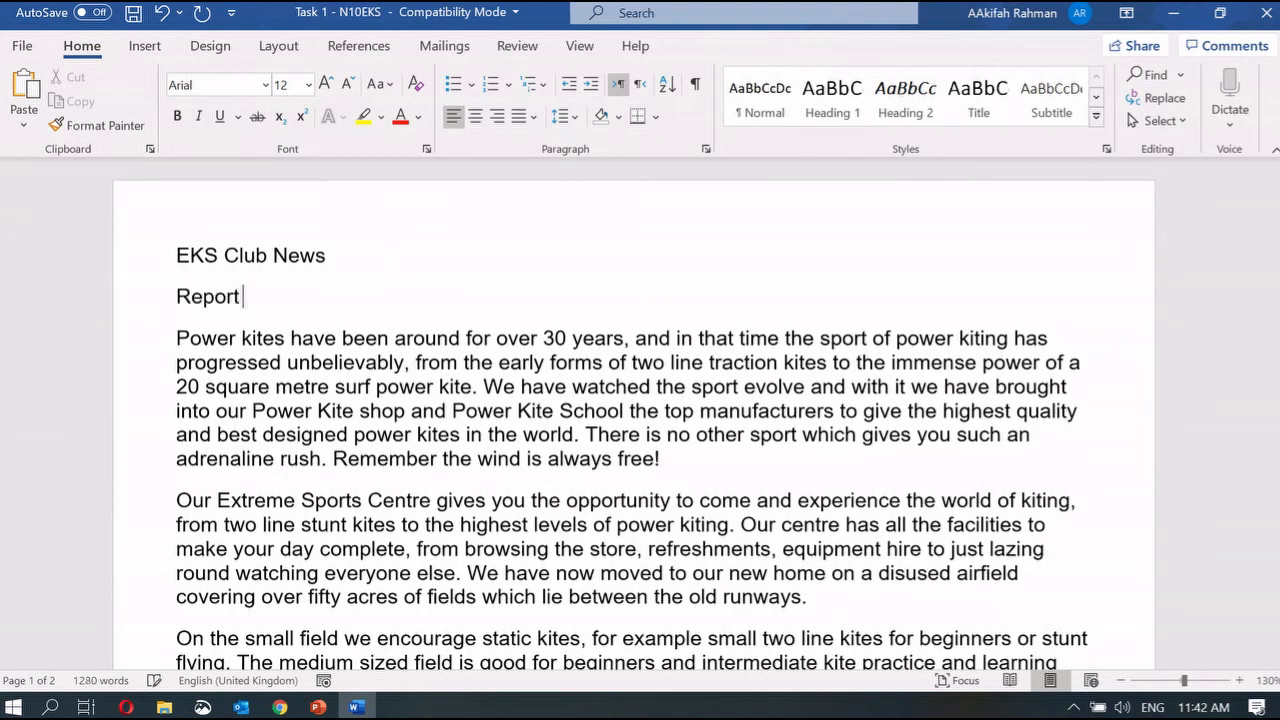
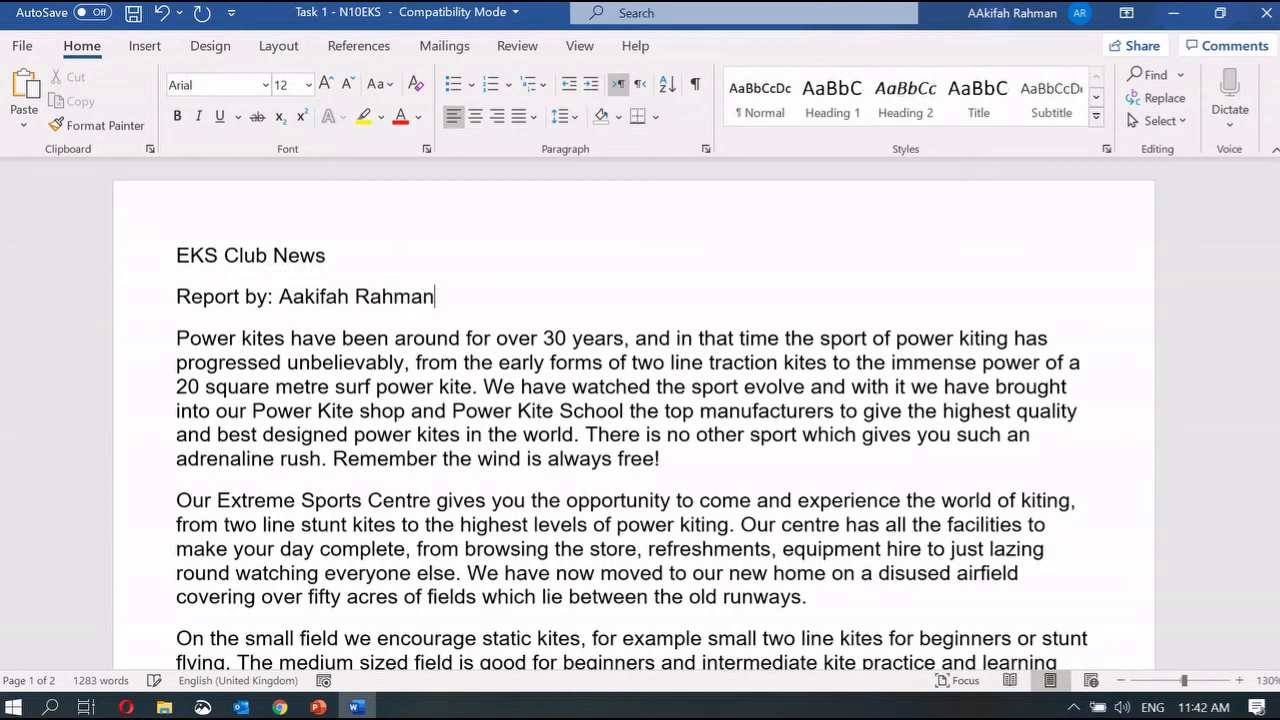
{"action": "mouse_move", "coordinate": [318, 707]}
{"action": "left_click", "coordinate": [277, 657]}
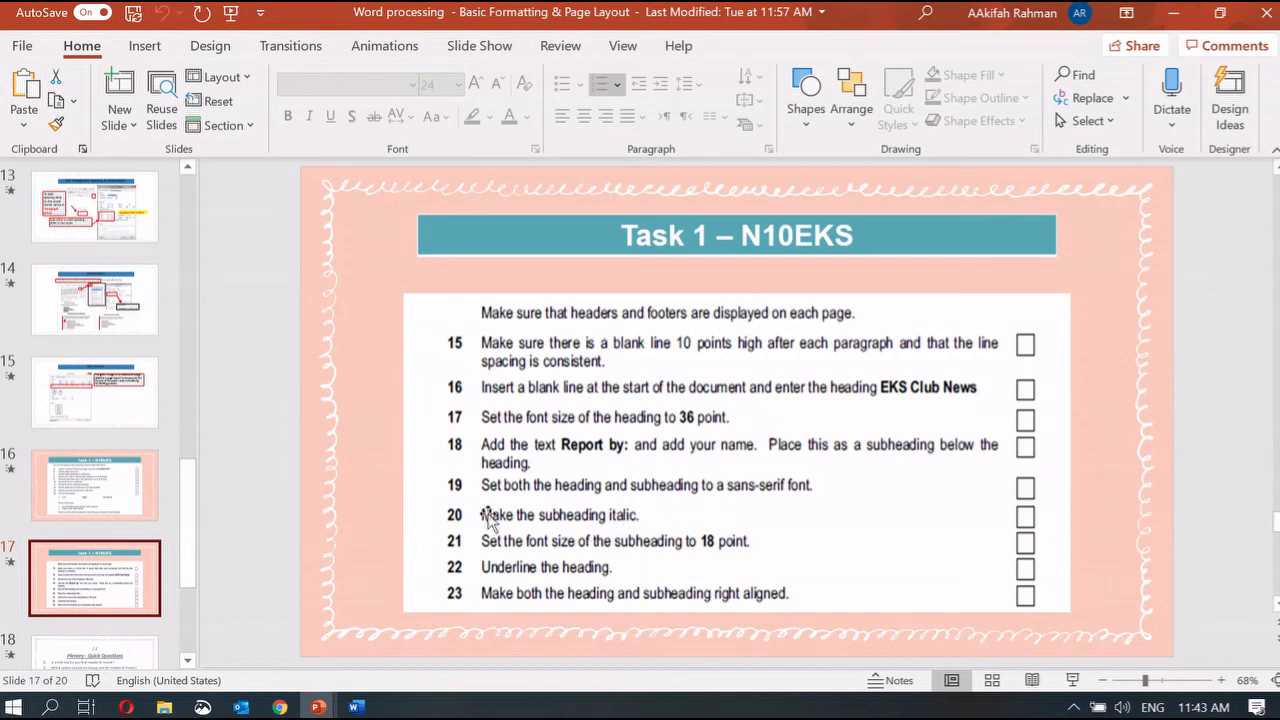
Step: Close the Word kite document without saving and present the Plenary - Quick Questions slide
{"action": "left_click", "coordinate": [355, 707]}
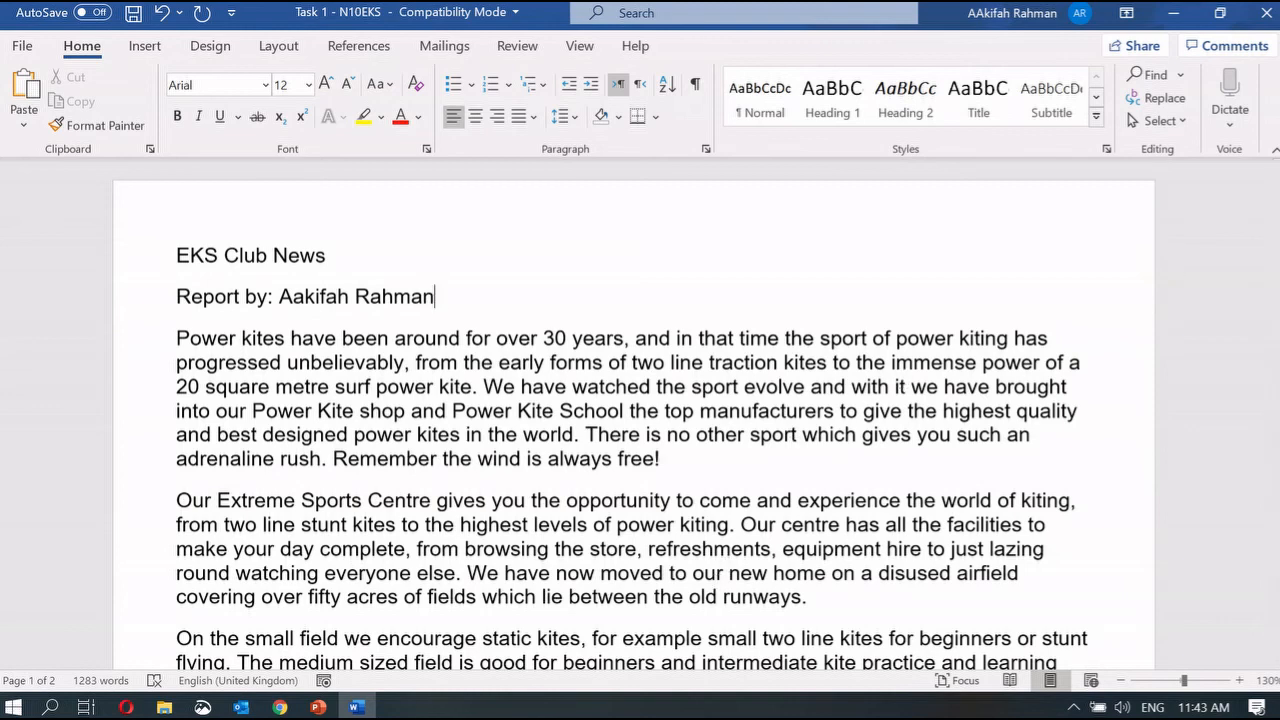
{"action": "left_click", "coordinate": [1265, 12]}
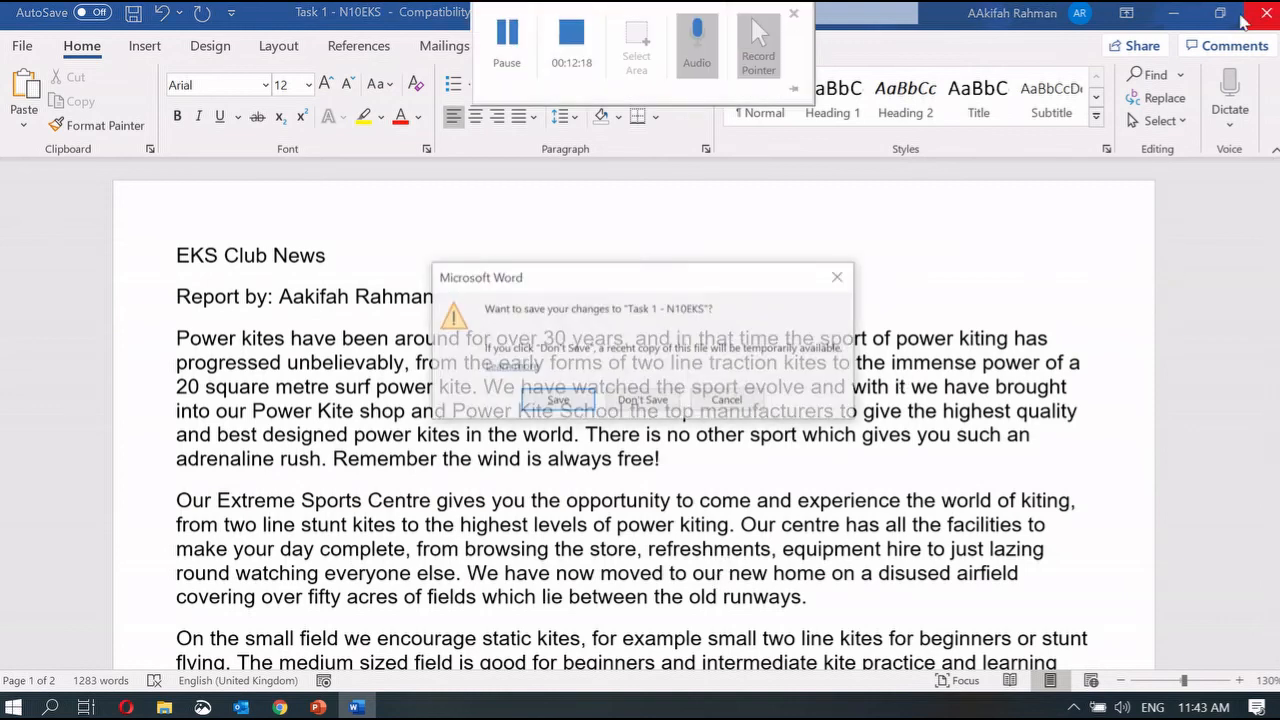
{"action": "left_click", "coordinate": [650, 402]}
{"action": "left_click", "coordinate": [1072, 680]}
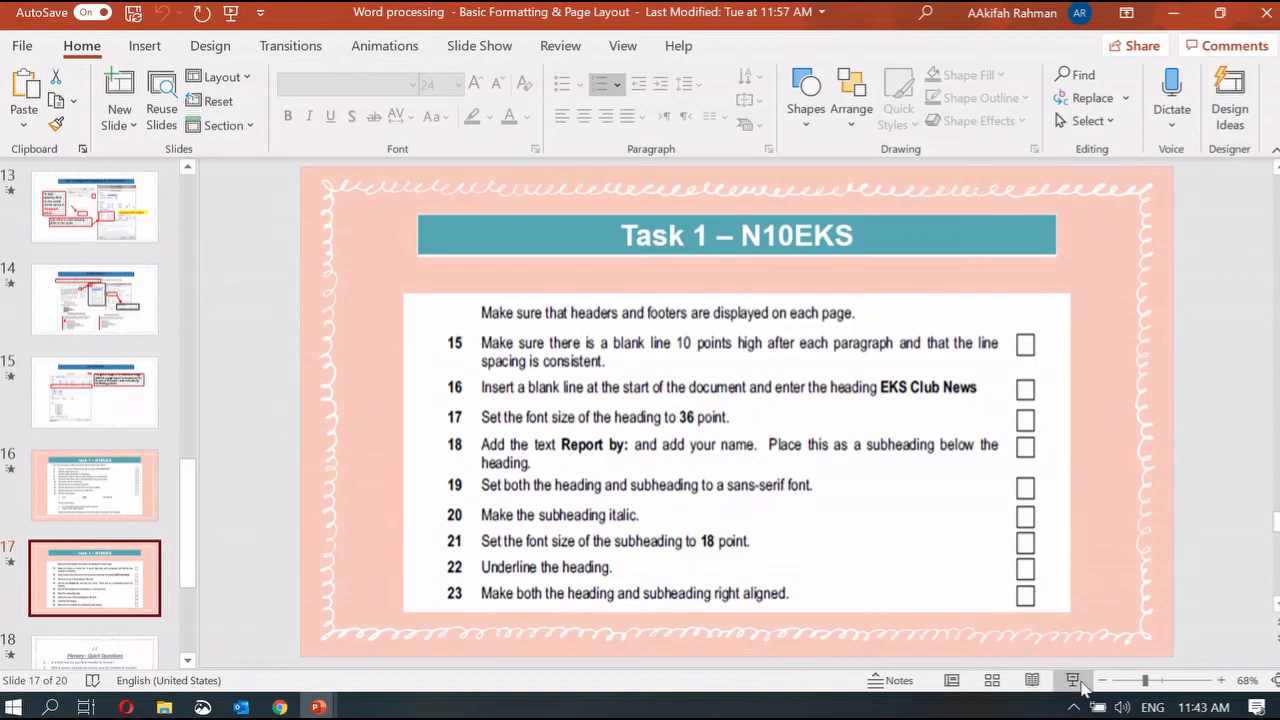
{"action": "key", "text": "Right"}
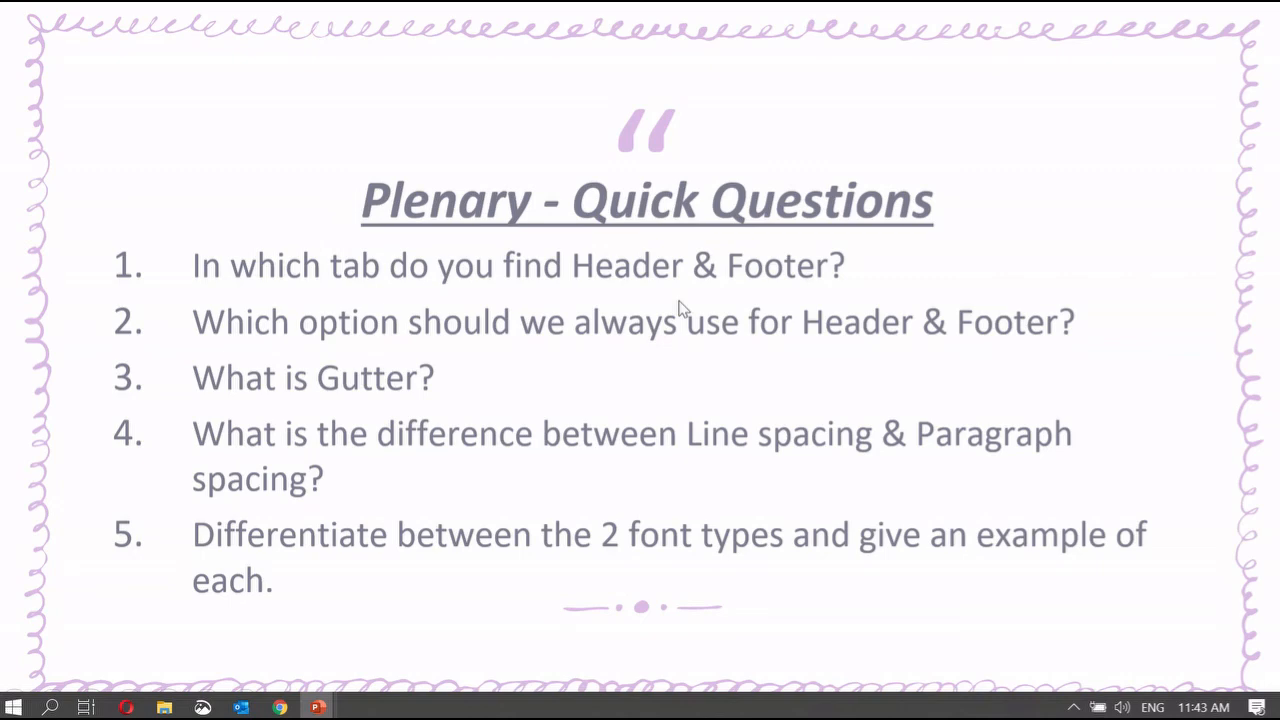
{"action": "left_click", "coordinate": [12, 707]}
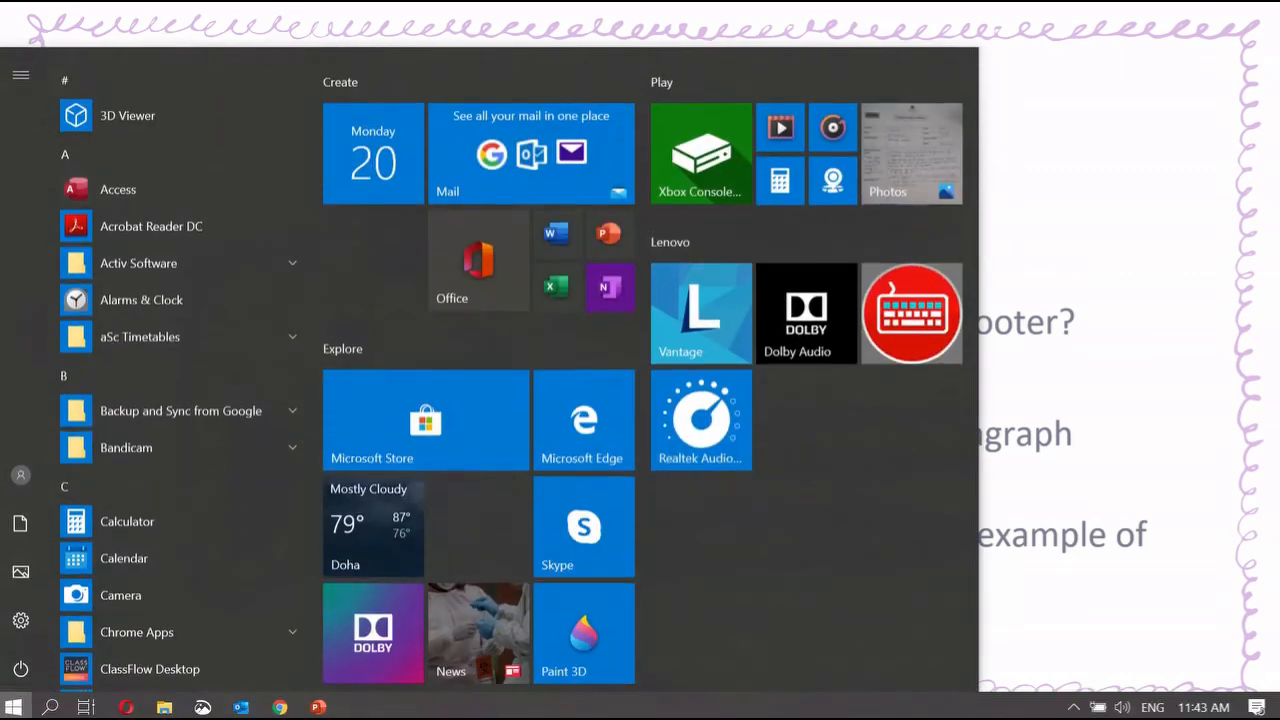
{"action": "type", "text": "word"}
{"action": "key", "text": "Return"}
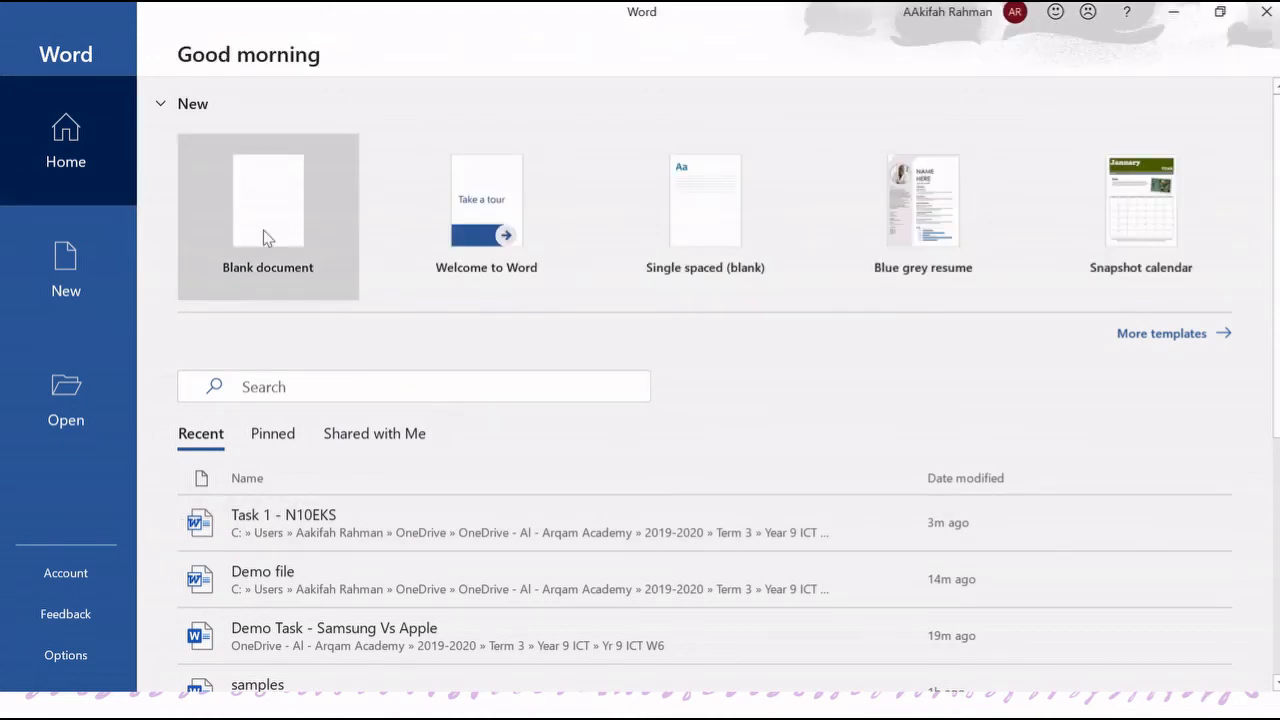
{"action": "left_click", "coordinate": [263, 230]}
{"action": "left_click", "coordinate": [158, 48]}
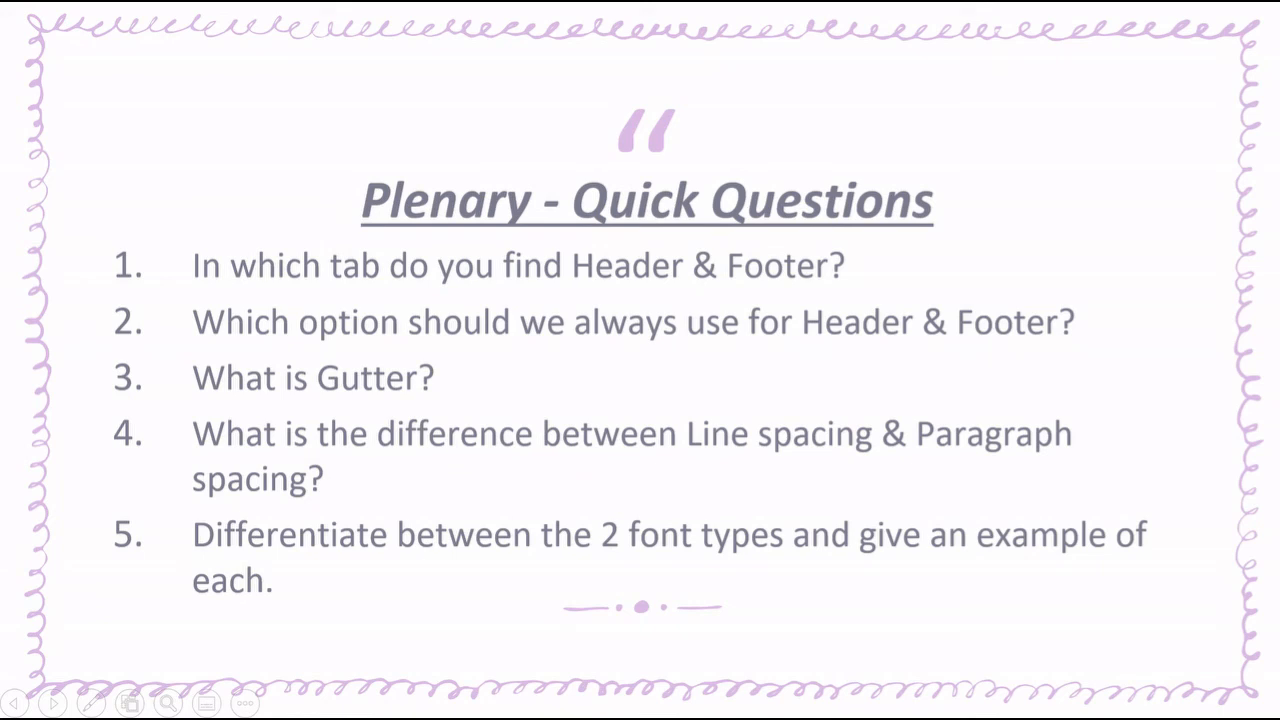
{"action": "key", "text": "Right"}
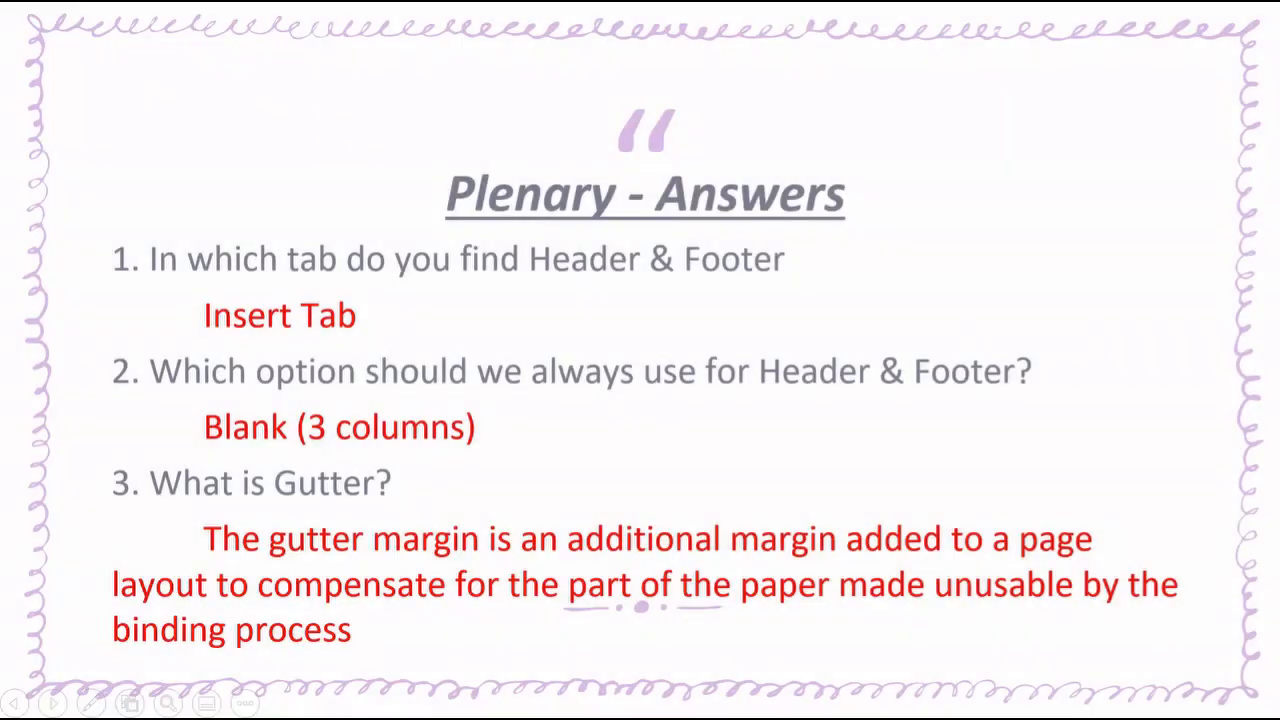
{"action": "key", "text": "Left"}
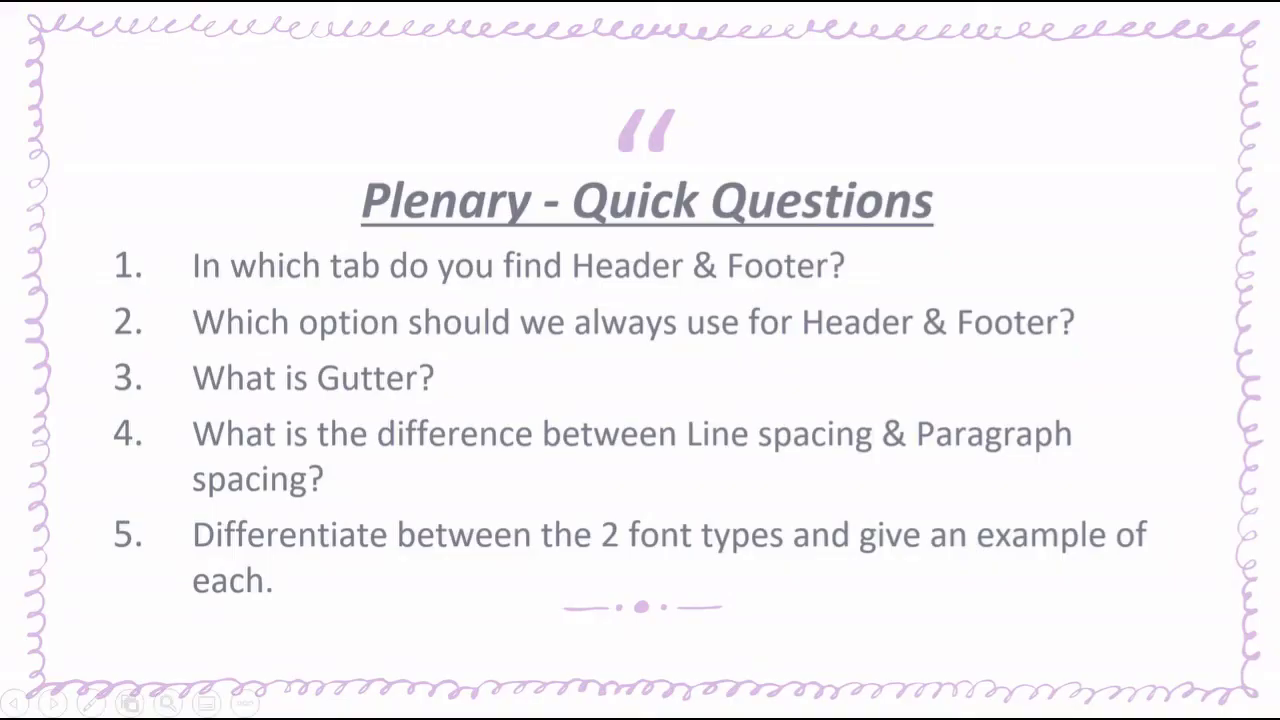
{"action": "key", "text": "Escape"}
Step: Open and dismiss the header gallery in the blank document, then mark 'What is Gutter?' on the slide
{"action": "mouse_move", "coordinate": [357, 706]}
{"action": "left_click", "coordinate": [362, 678]}
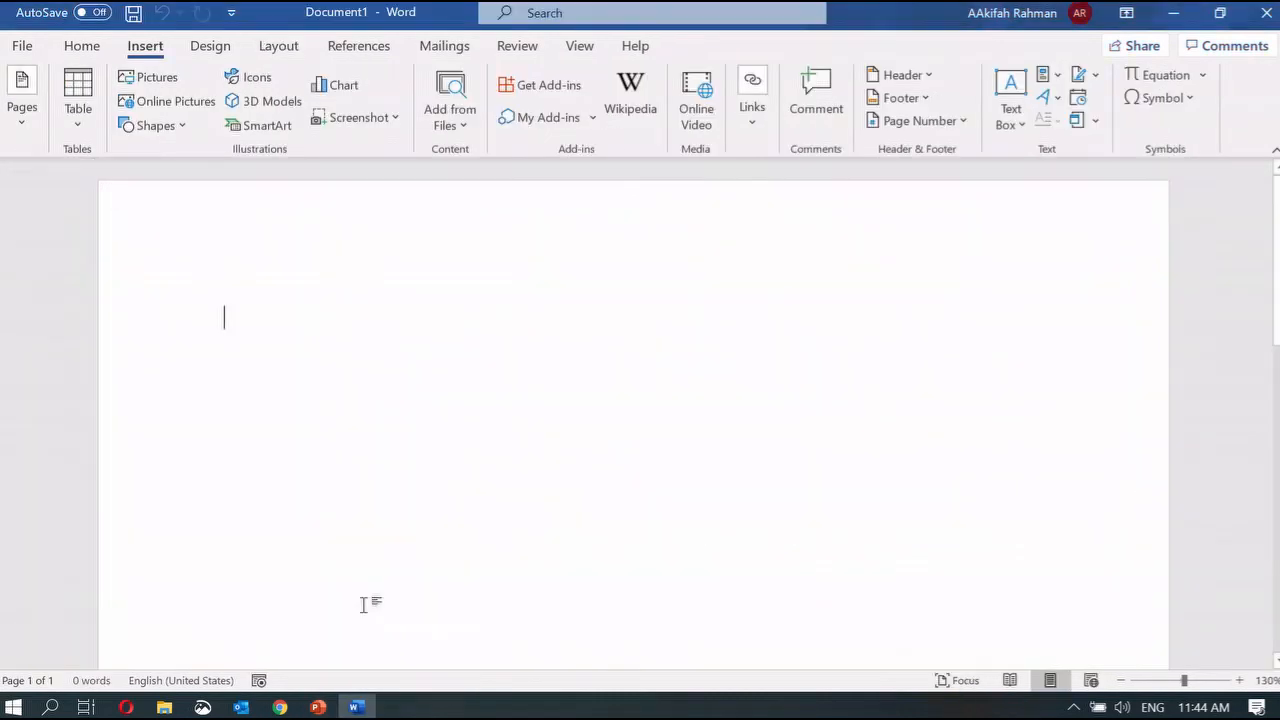
{"action": "left_click", "coordinate": [922, 78]}
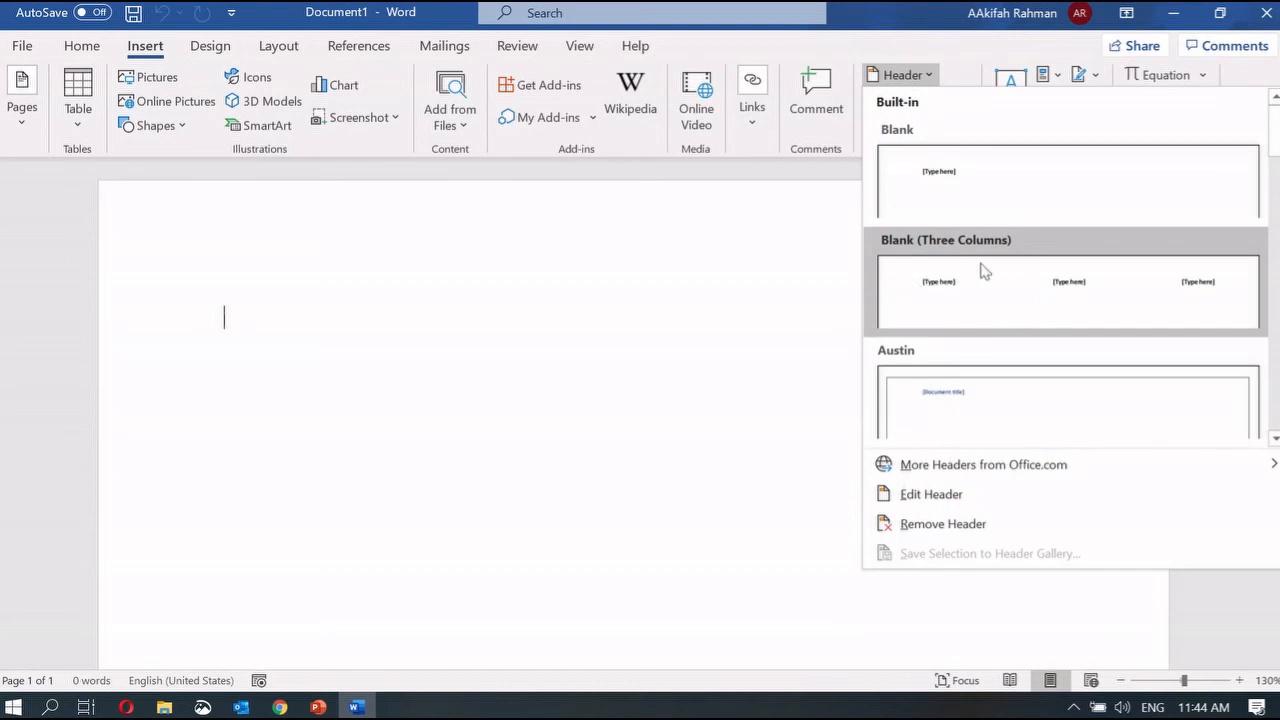
{"action": "left_click", "coordinate": [318, 707]}
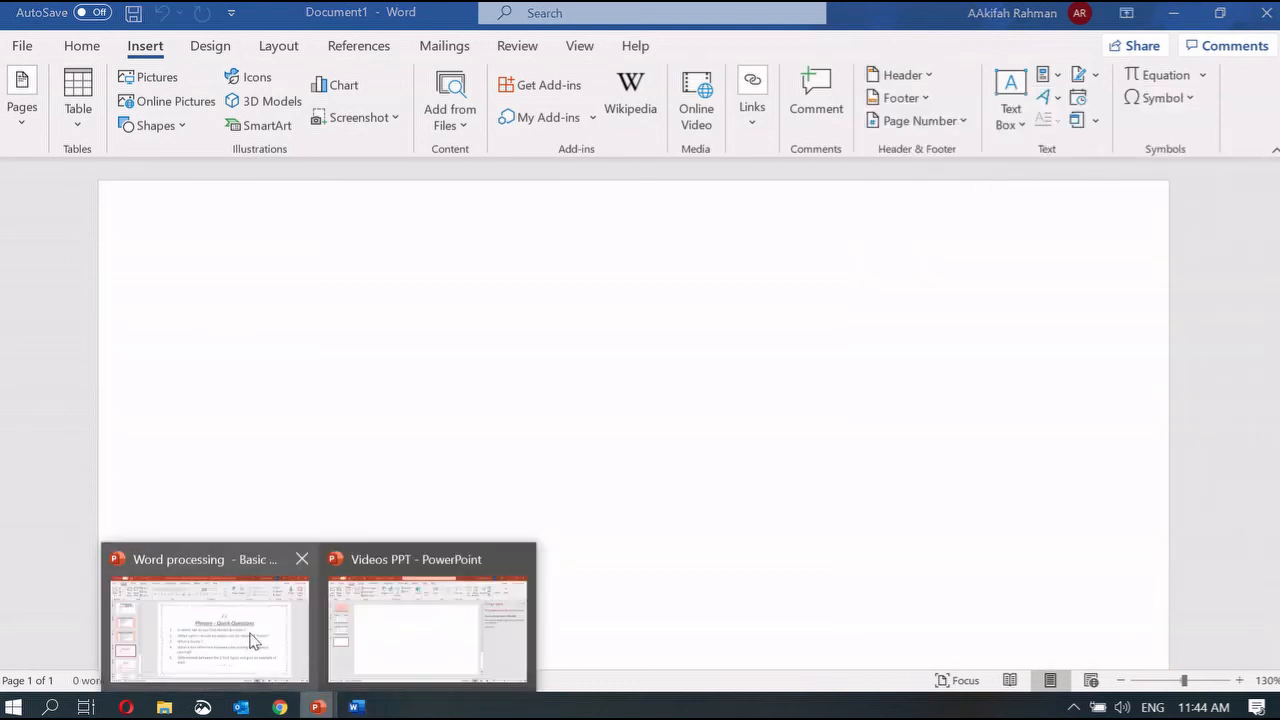
{"action": "left_click", "coordinate": [250, 641]}
{"action": "left_click_drag", "start_coordinate": [441, 428], "coordinate": [602, 428]}
Step: Open Custom Margins in Page Setup and cancel, leaving the 0" gutter unchanged
{"action": "left_click", "coordinate": [366, 709]}
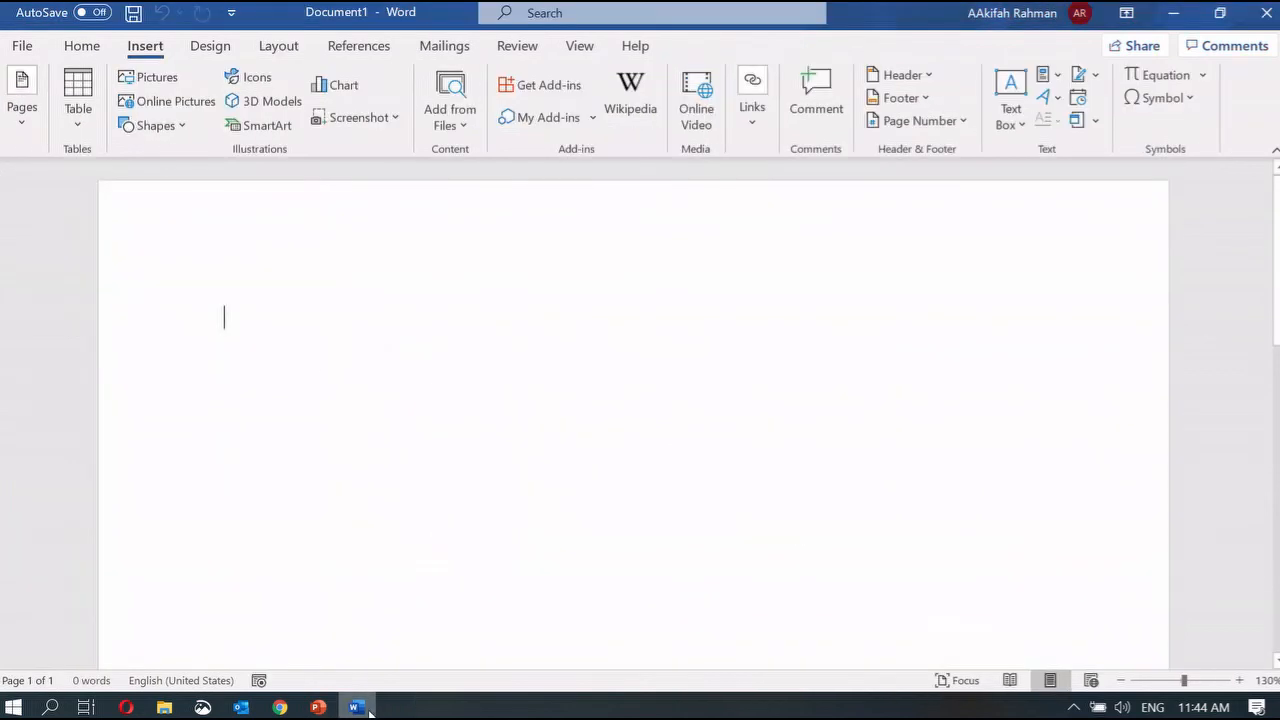
{"action": "left_click", "coordinate": [286, 52]}
{"action": "left_click", "coordinate": [15, 130]}
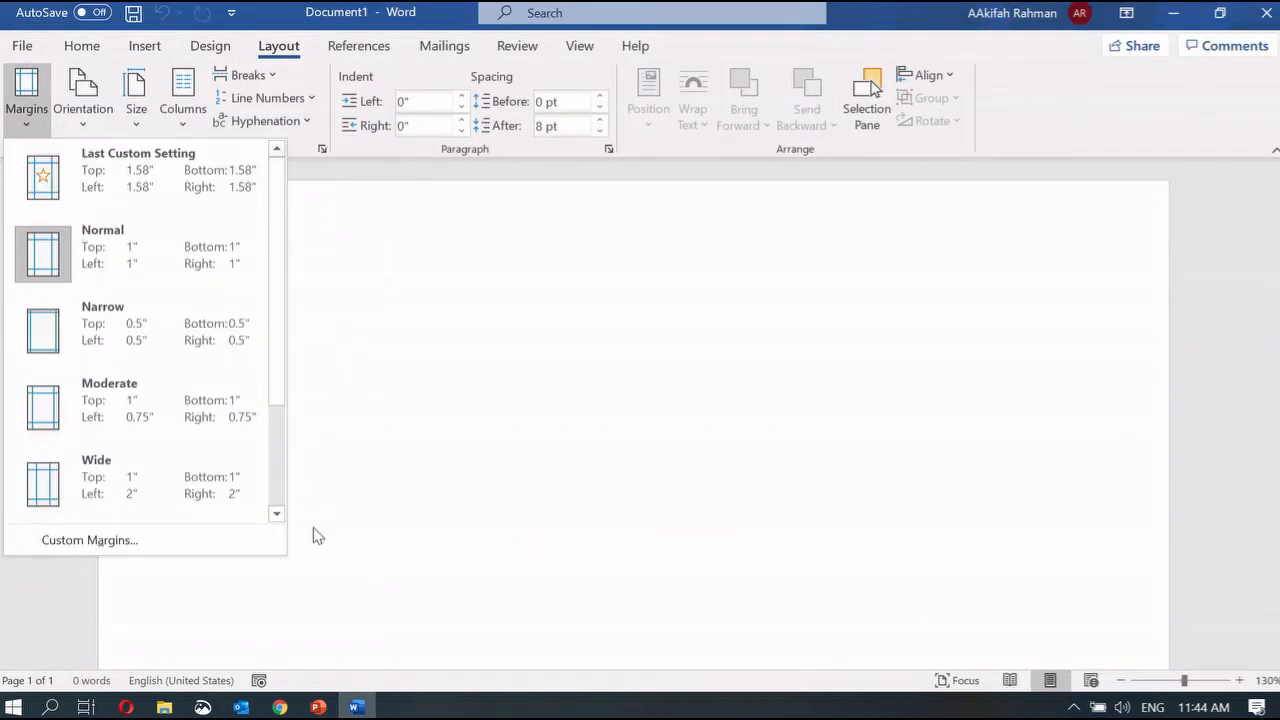
{"action": "left_click", "coordinate": [176, 528]}
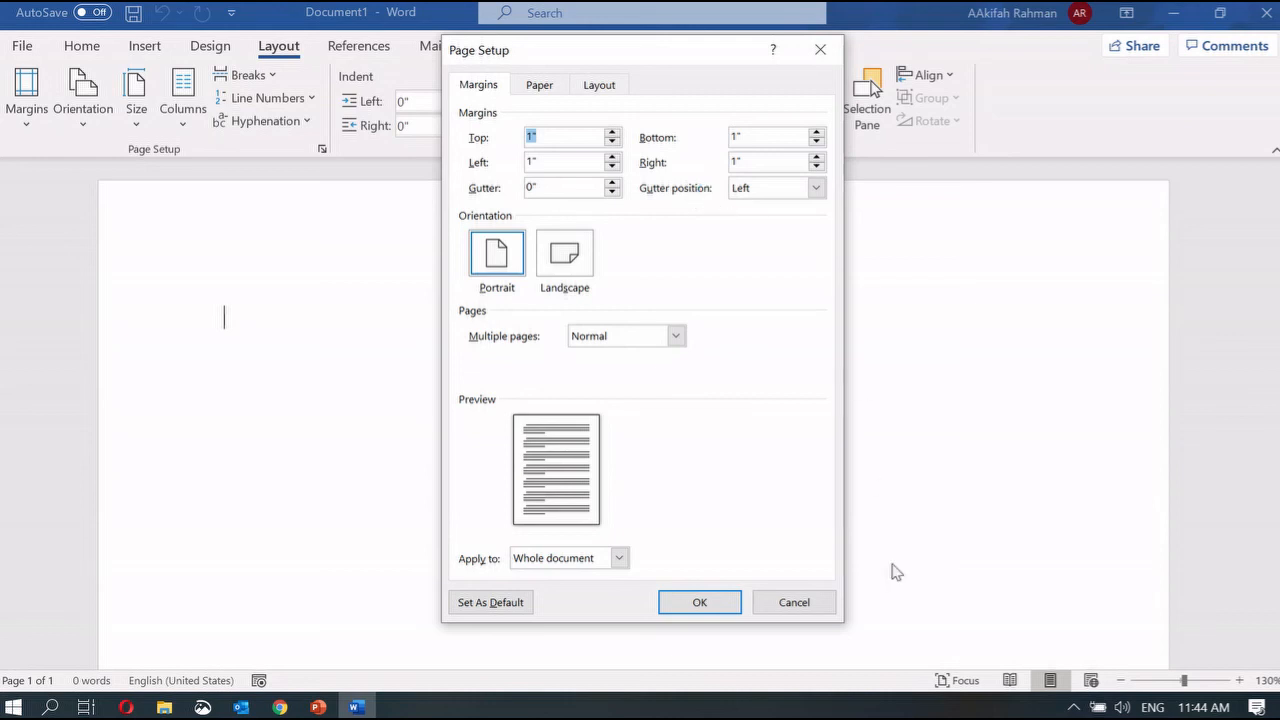
{"action": "left_click", "coordinate": [826, 605]}
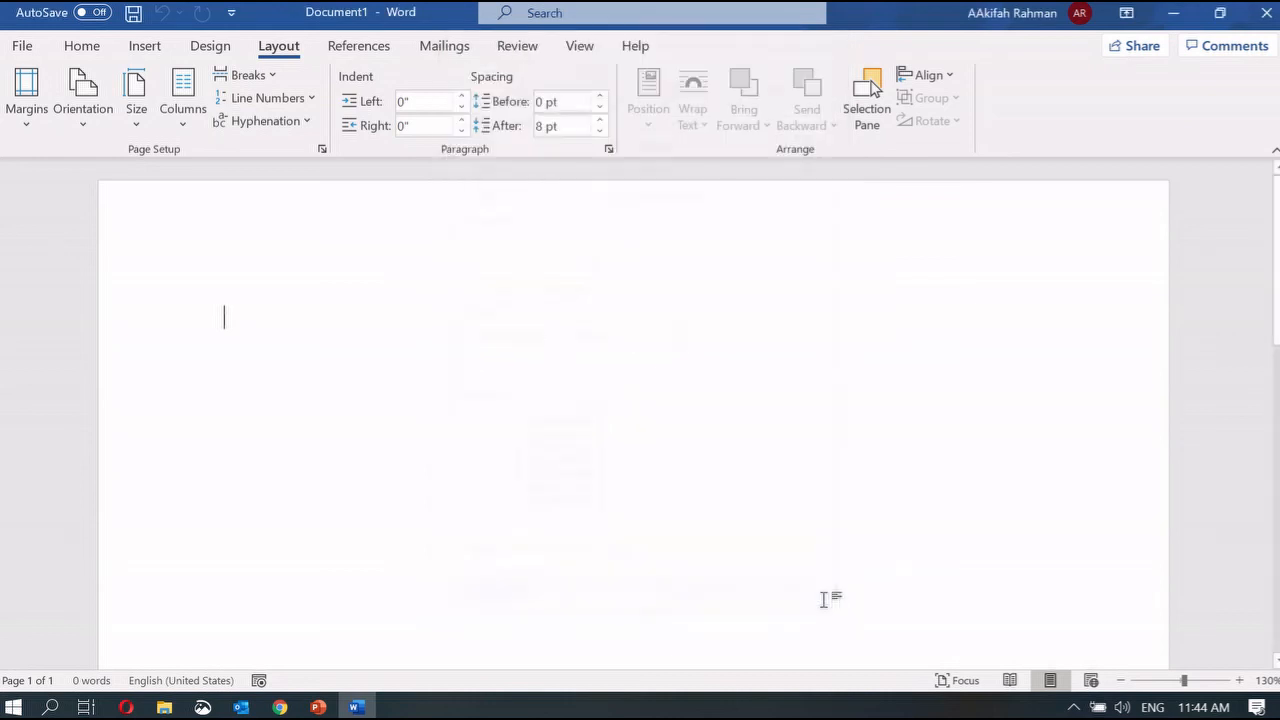
Step: Mark question 4 about line and paragraph spacing on the slide
{"action": "mouse_move", "coordinate": [328, 711]}
{"action": "left_click", "coordinate": [210, 620]}
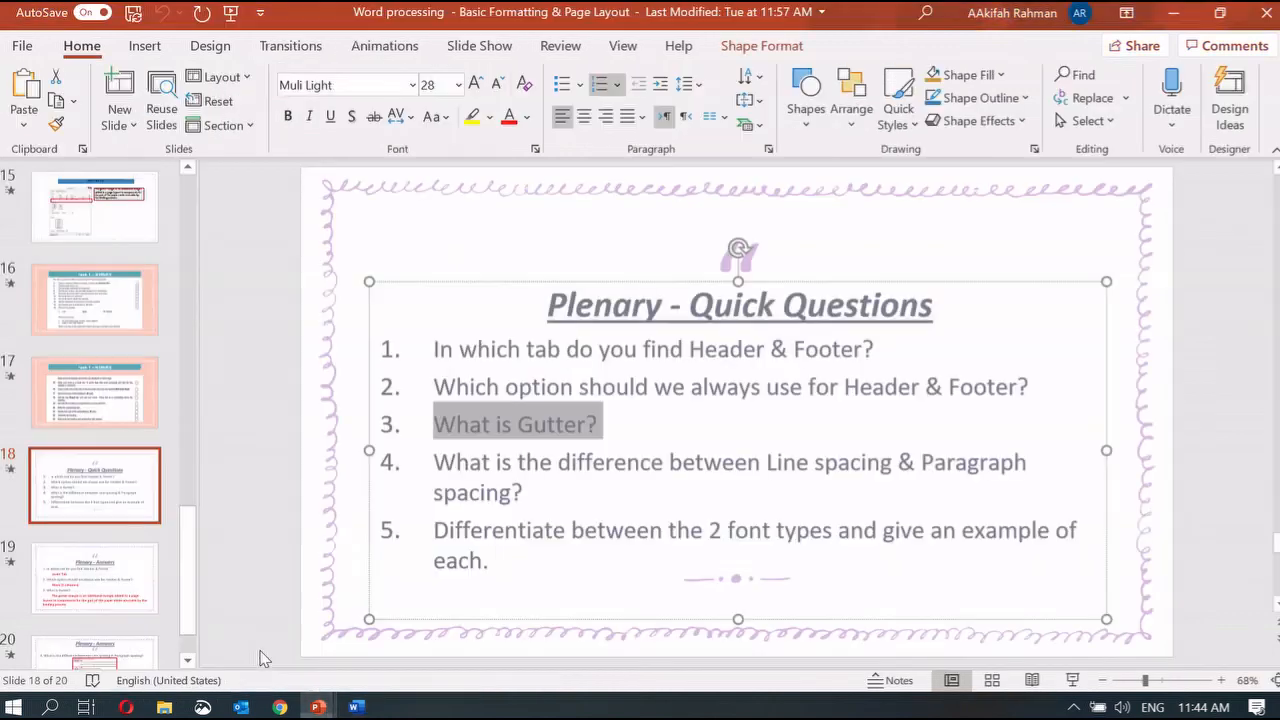
{"action": "left_click_drag", "start_coordinate": [440, 463], "coordinate": [530, 500]}
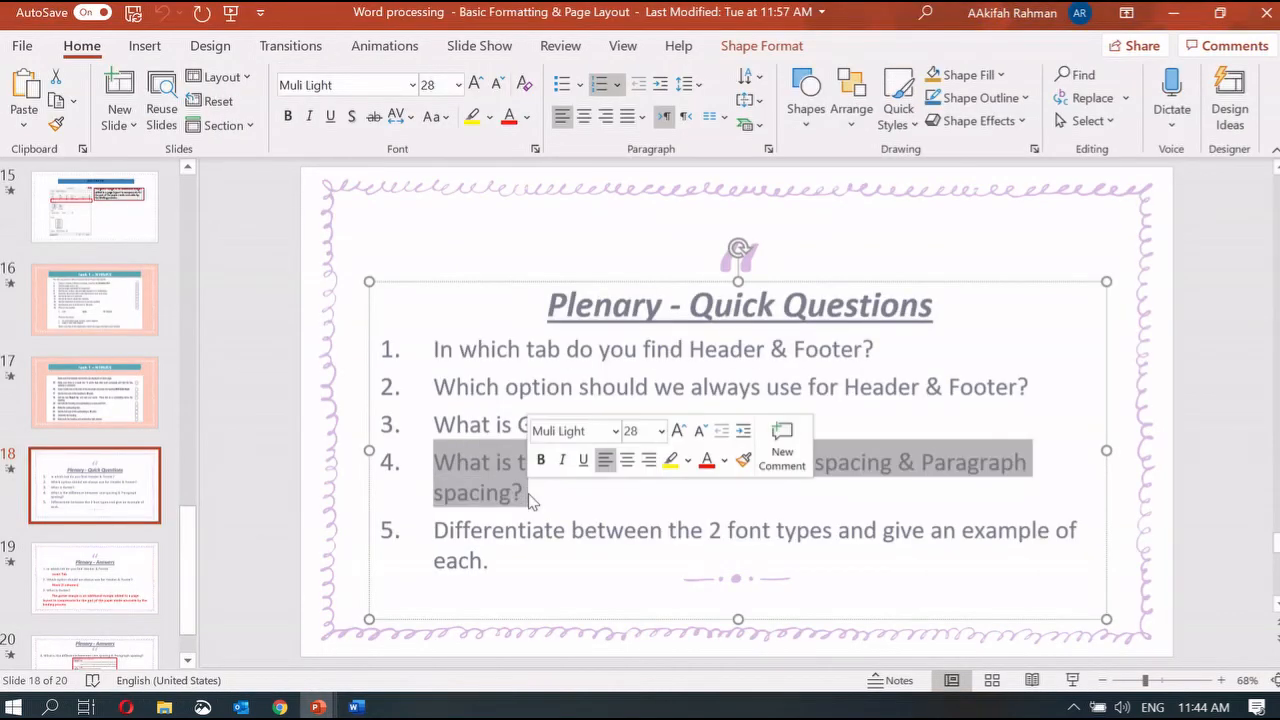
Step: Show the line spacing choices and the Paragraph dialog, then cancel without changes
{"action": "left_click", "coordinate": [357, 707]}
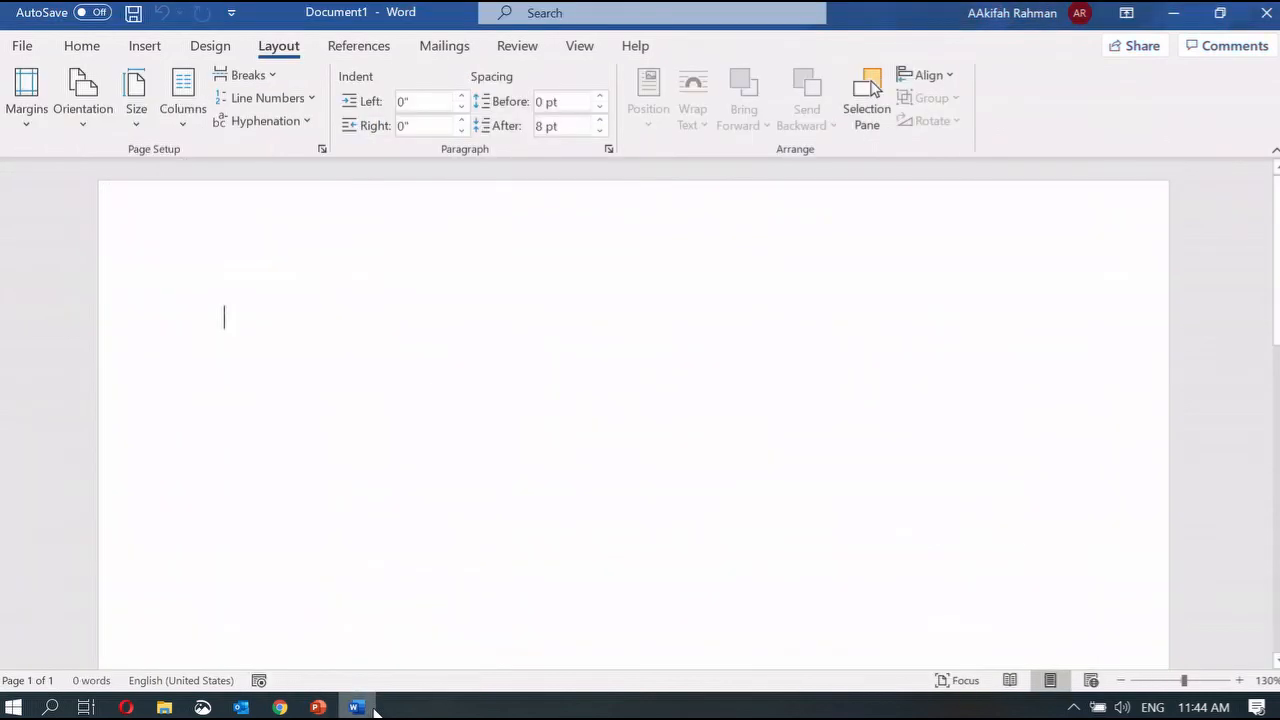
{"action": "left_click", "coordinate": [84, 50]}
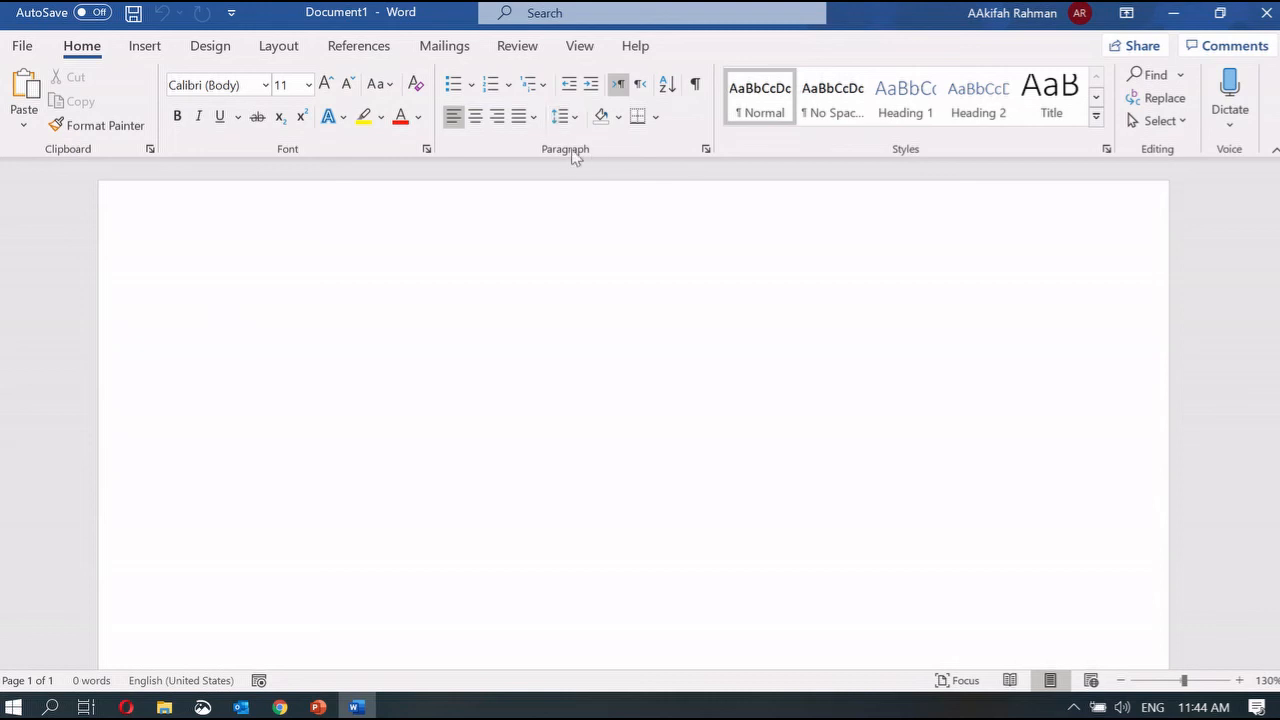
{"action": "left_click", "coordinate": [565, 117]}
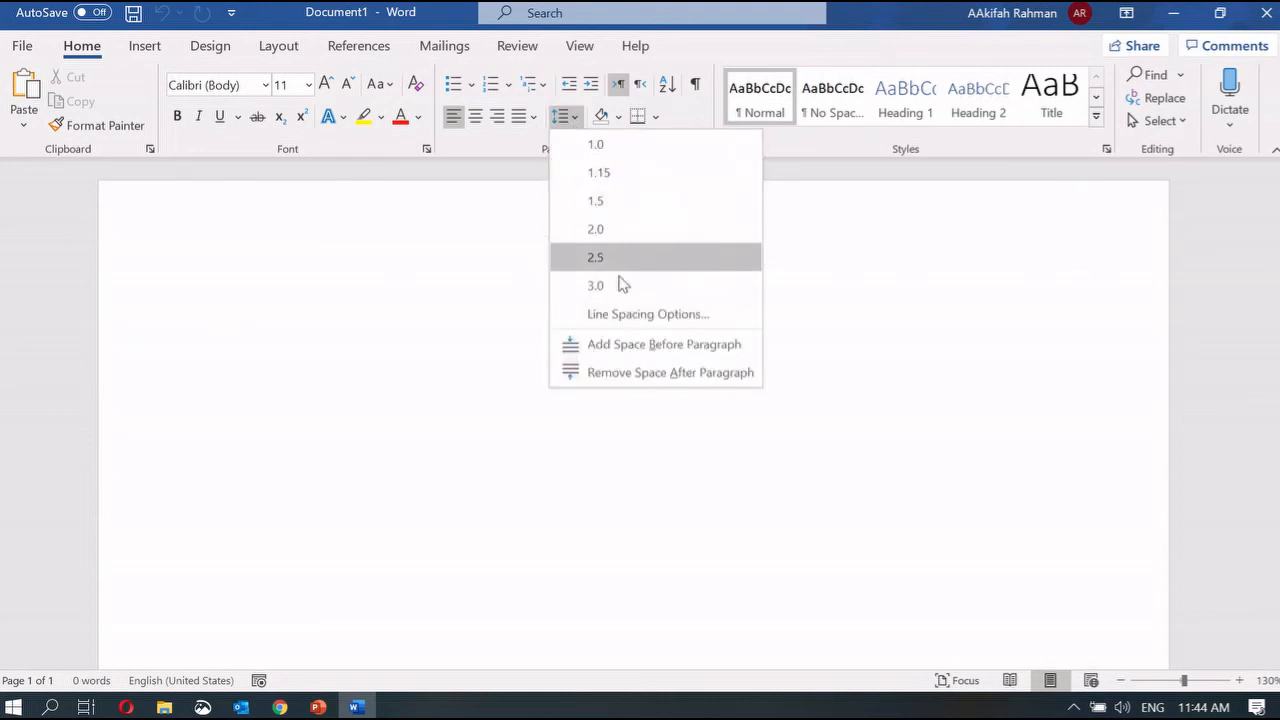
{"action": "left_click", "coordinate": [697, 118]}
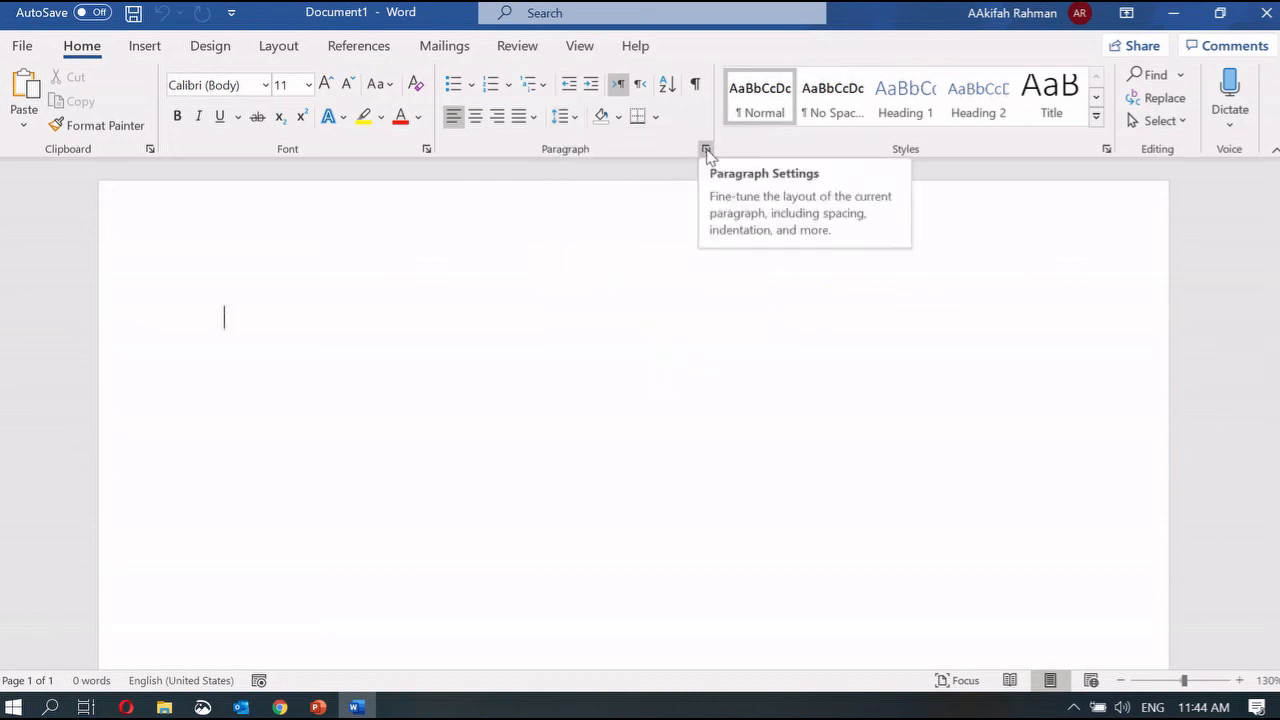
{"action": "left_click", "coordinate": [706, 150]}
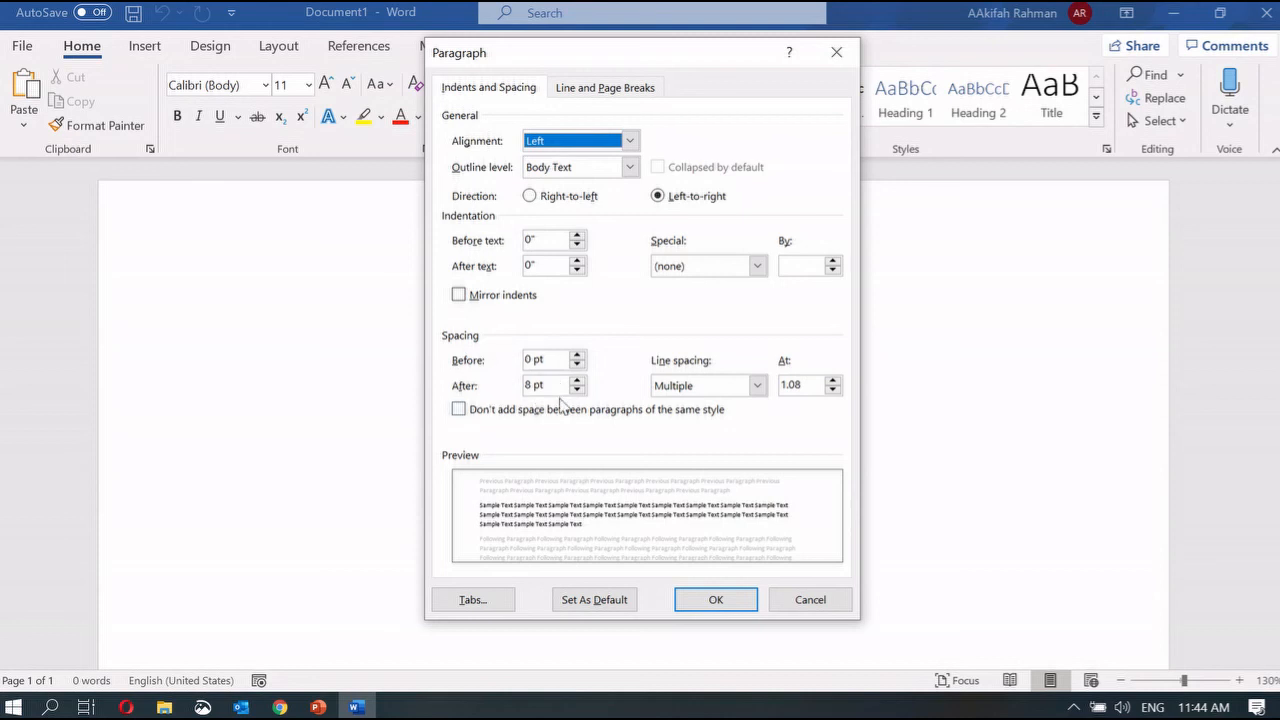
{"action": "left_click", "coordinate": [826, 610]}
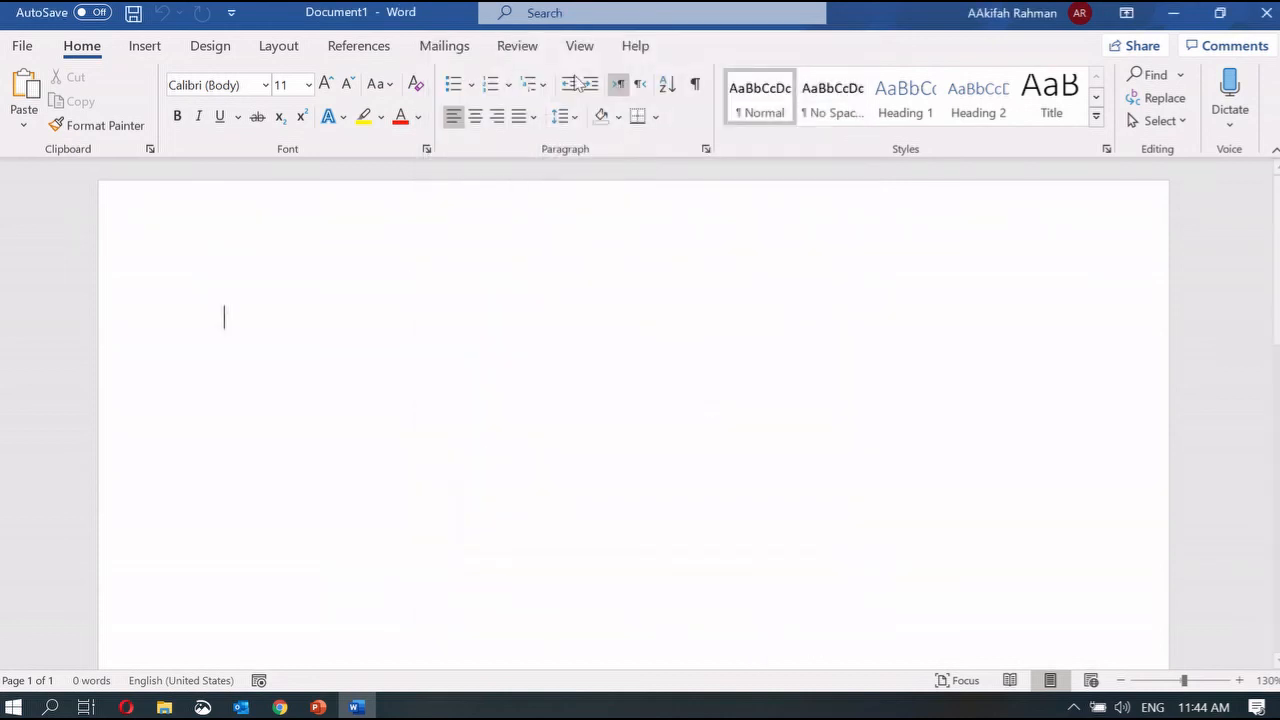
Step: Mark question 5 about the two font types on the Quick Questions slide
{"action": "mouse_move", "coordinate": [317, 707]}
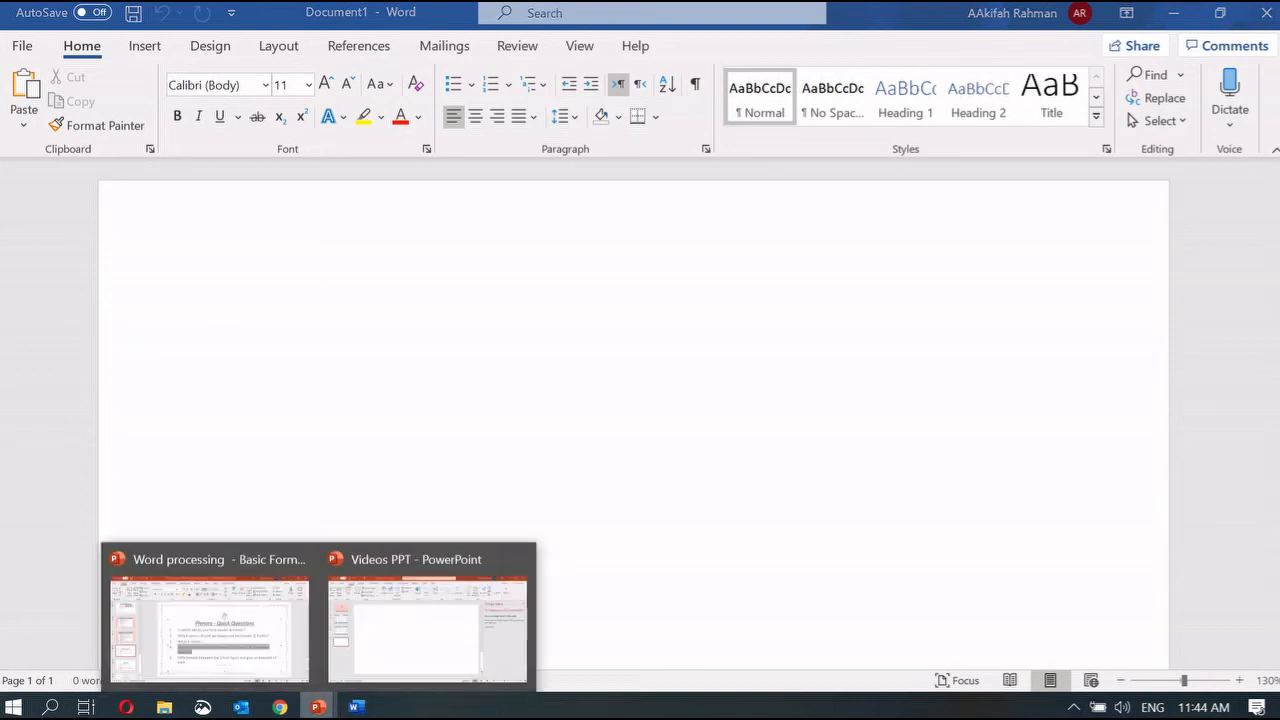
{"action": "left_click", "coordinate": [251, 652]}
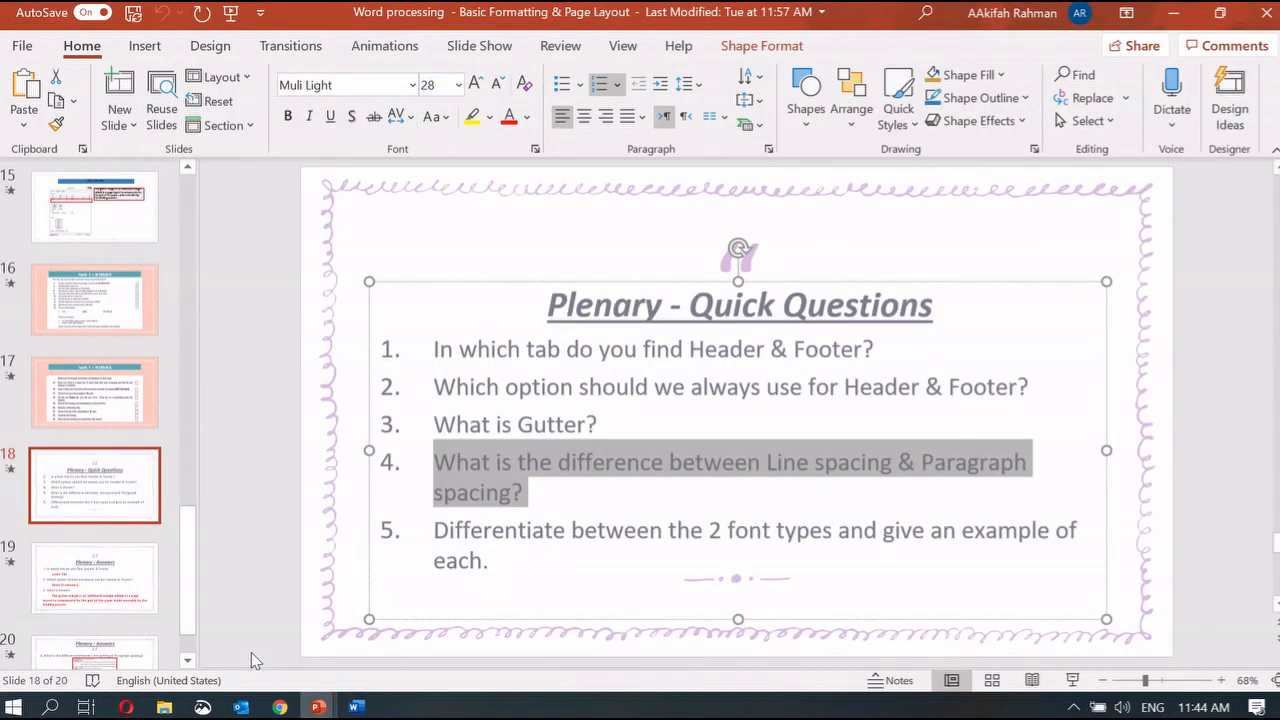
{"action": "left_click", "coordinate": [754, 470]}
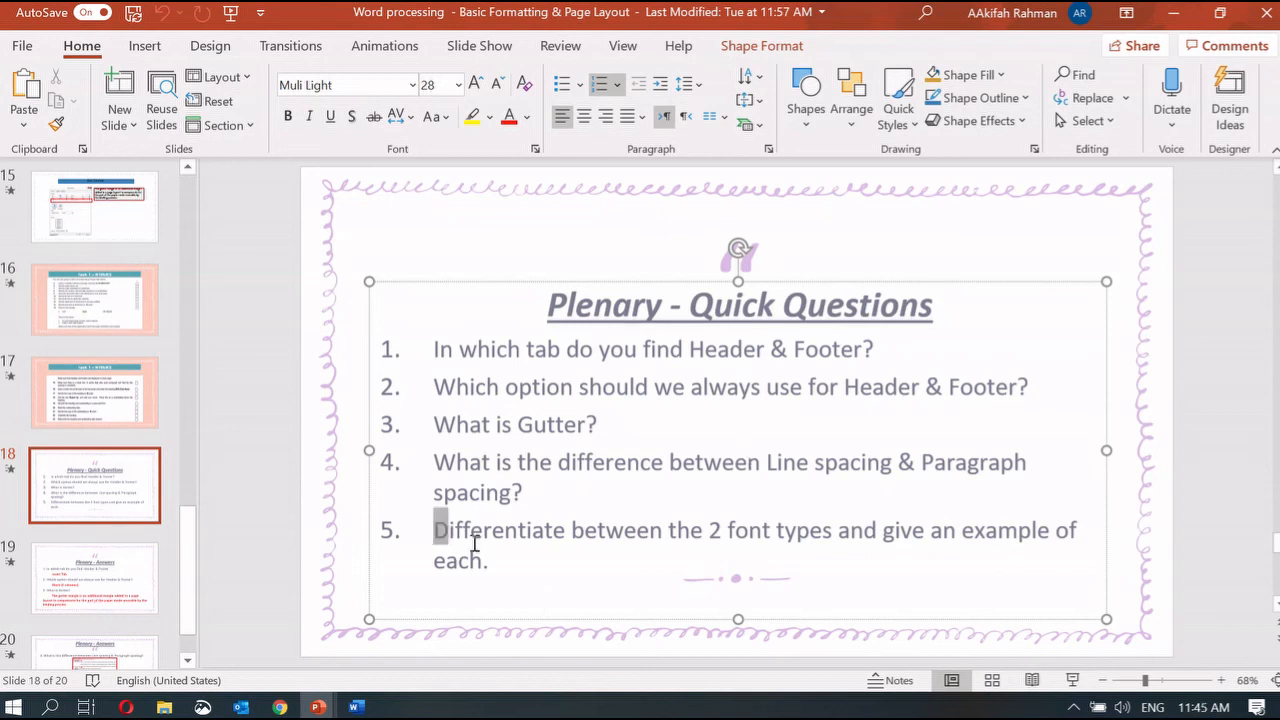
{"action": "left_click_drag", "start_coordinate": [436, 529], "coordinate": [514, 568]}
{"action": "left_click", "coordinate": [297, 483]}
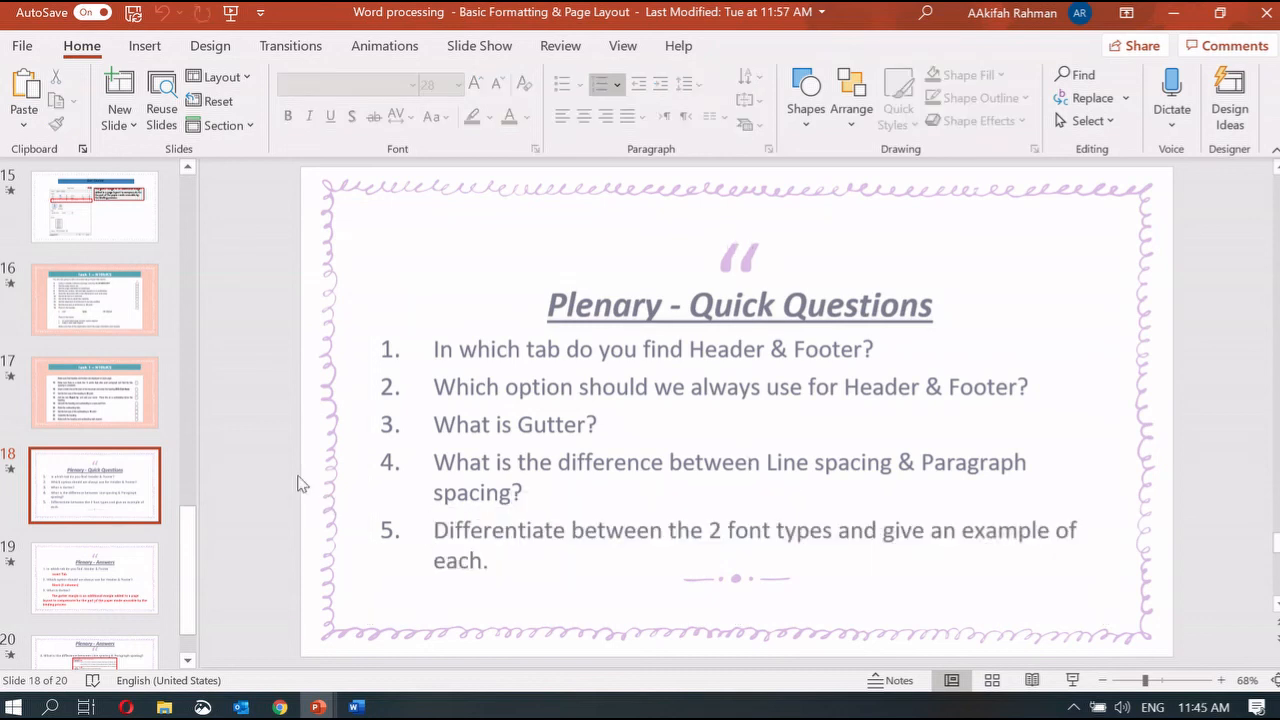
Step: Scroll to the Plenary - Answers slide and highlight San-Serif fonts, Serif fonts and Times New Roman
{"action": "scroll", "coordinate": [302, 484], "scroll_direction": "down", "scroll_amount": 2}
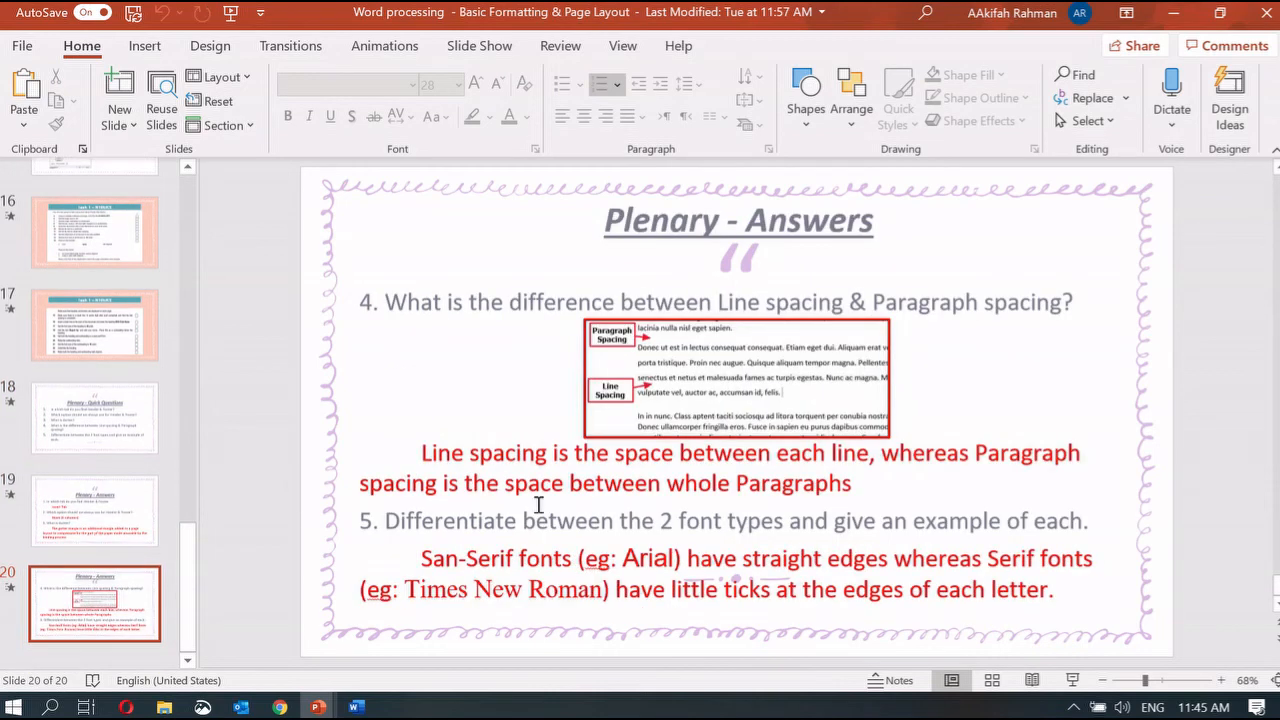
{"action": "left_click_drag", "start_coordinate": [428, 560], "coordinate": [577, 560]}
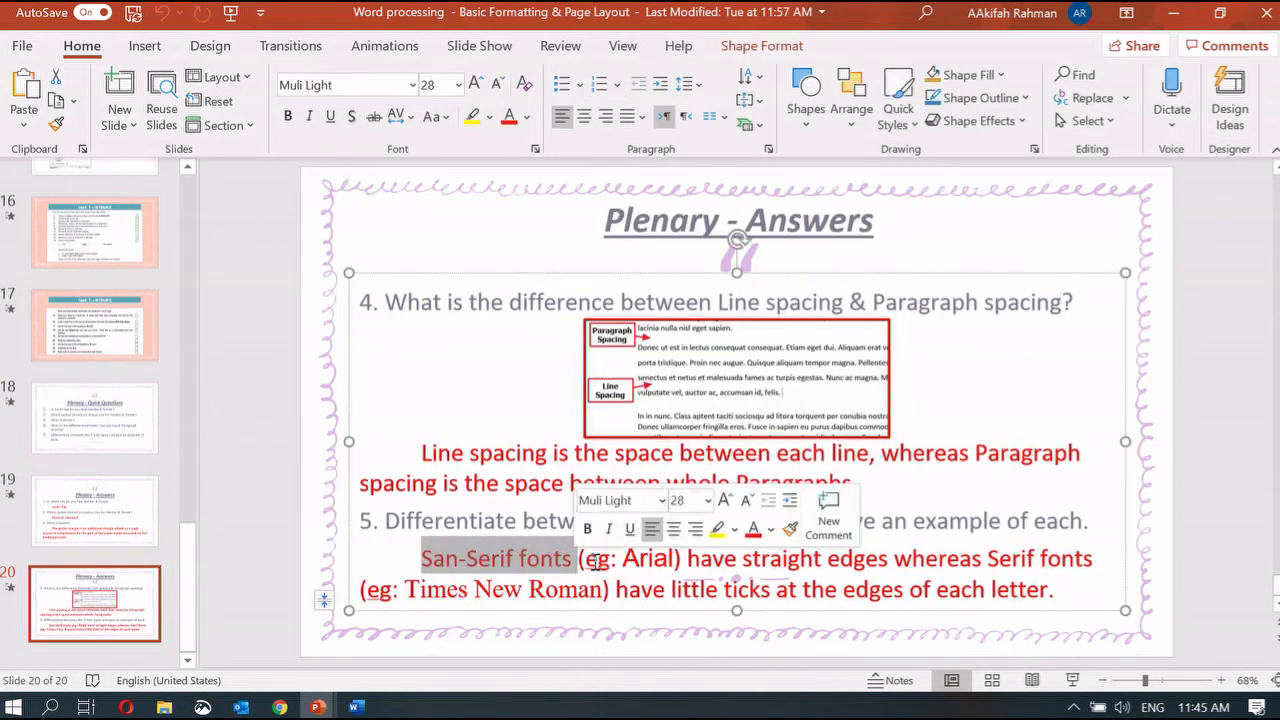
{"action": "left_click_drag", "start_coordinate": [987, 560], "coordinate": [1097, 560]}
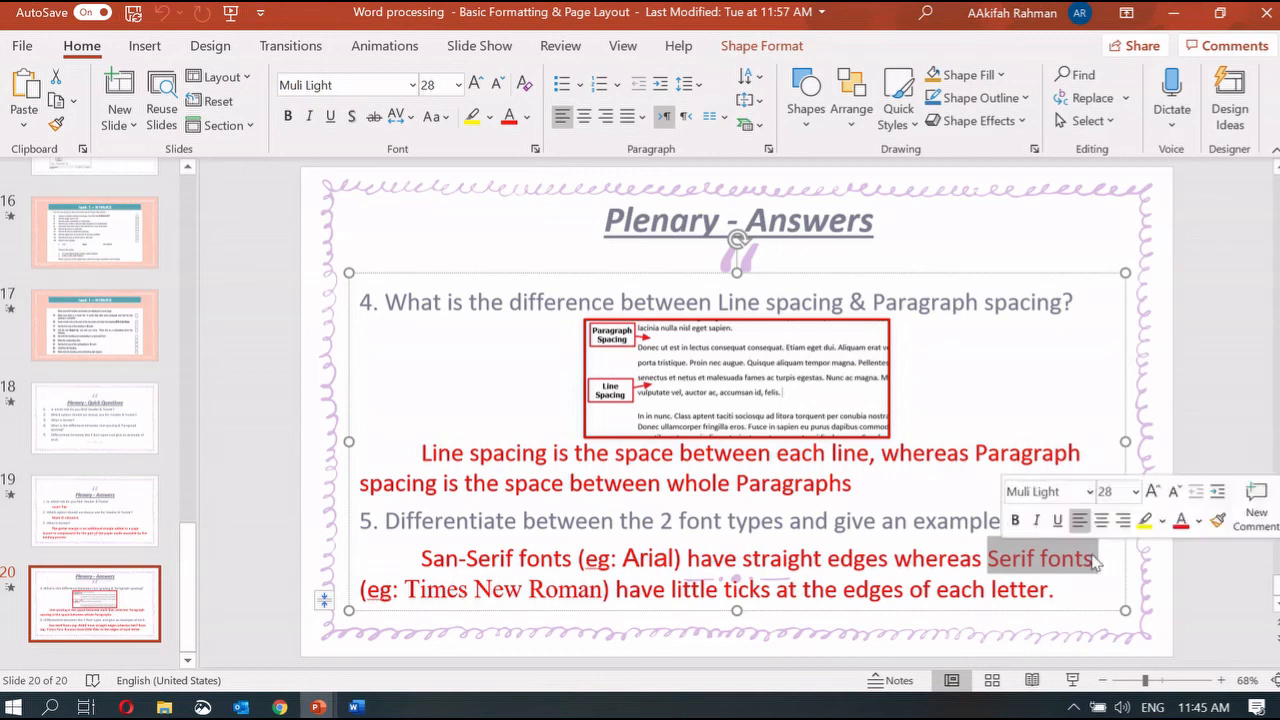
{"action": "left_click_drag", "start_coordinate": [401, 583], "coordinate": [600, 590]}
{"action": "left_click", "coordinate": [530, 590]}
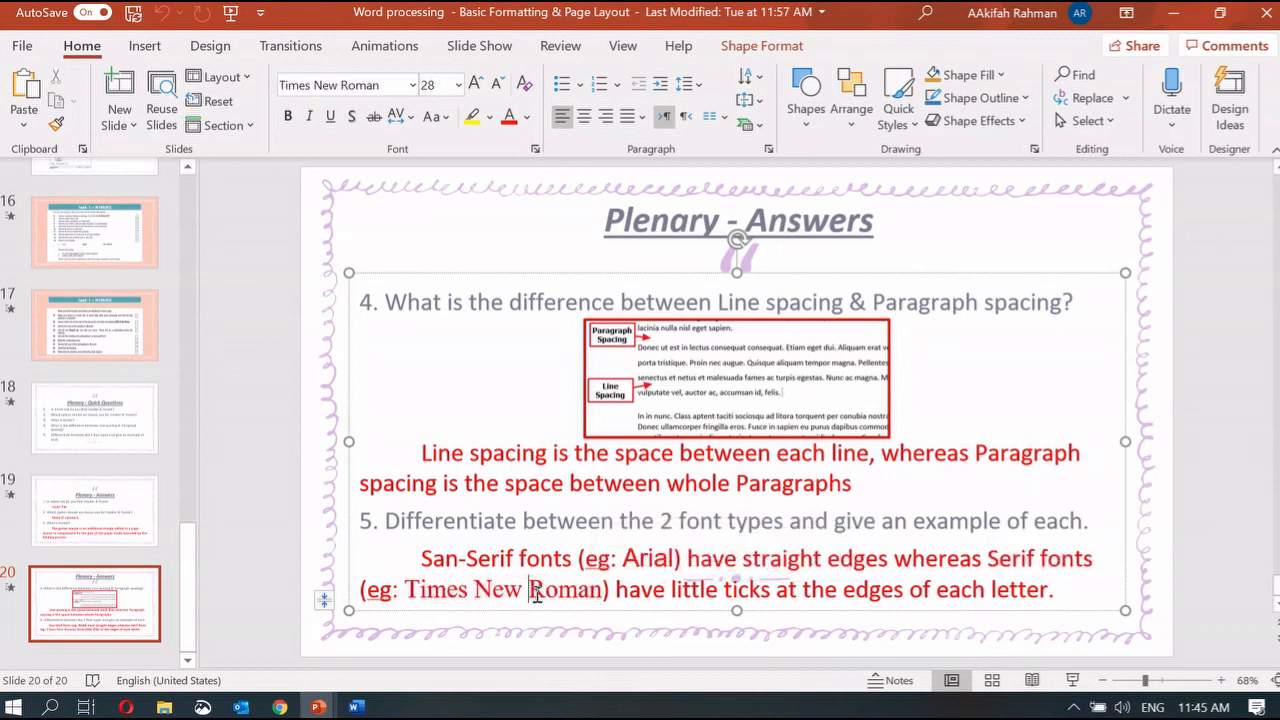